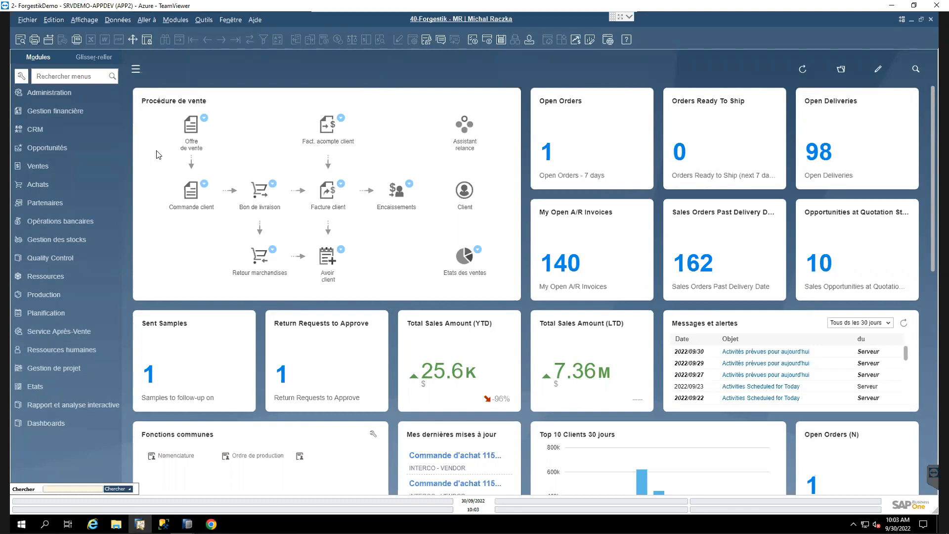
Step: Review the installed add-ons in the Add-ons management window, including the B1 Usability Package, then close it
{"action": "left_click", "coordinate": [60, 94]}
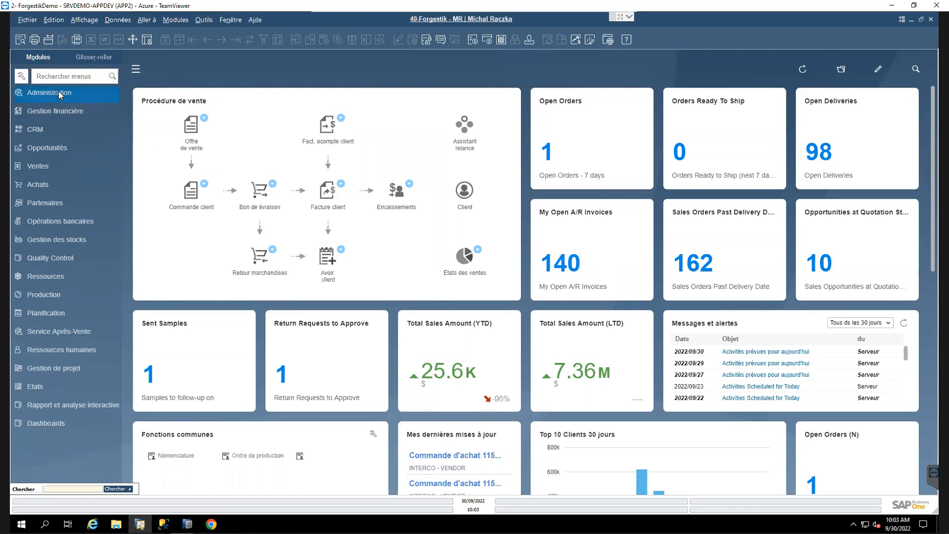
{"action": "left_click", "coordinate": [50, 287]}
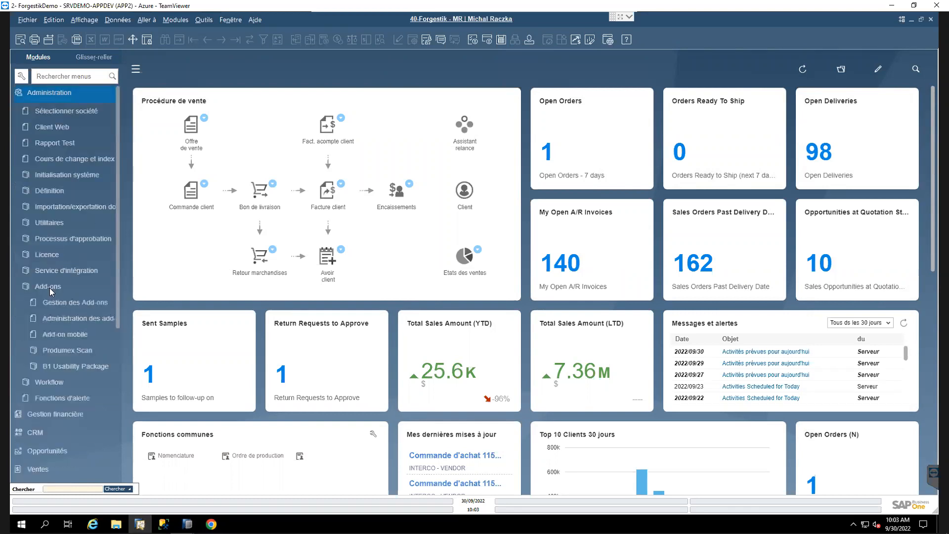
{"action": "left_click", "coordinate": [65, 303]}
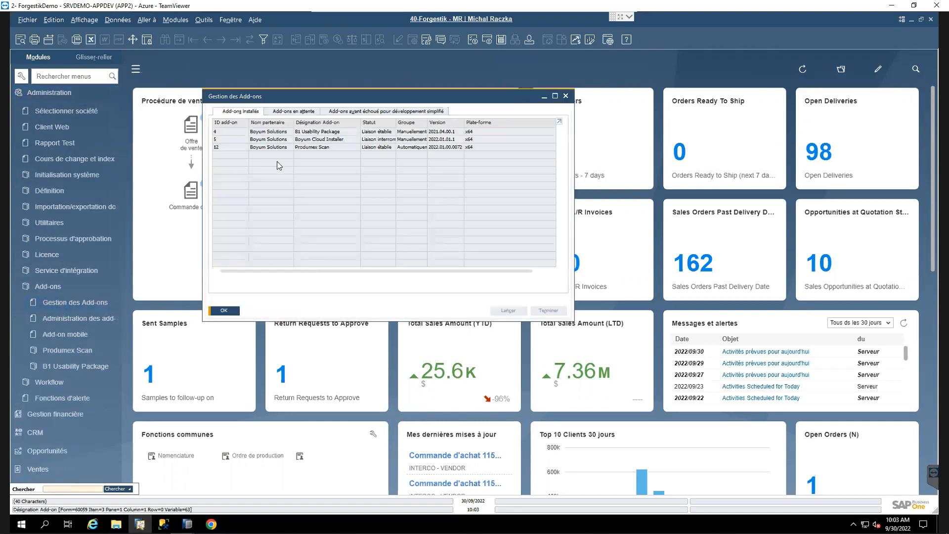
{"action": "left_click", "coordinate": [295, 140]}
{"action": "key", "text": "Up"}
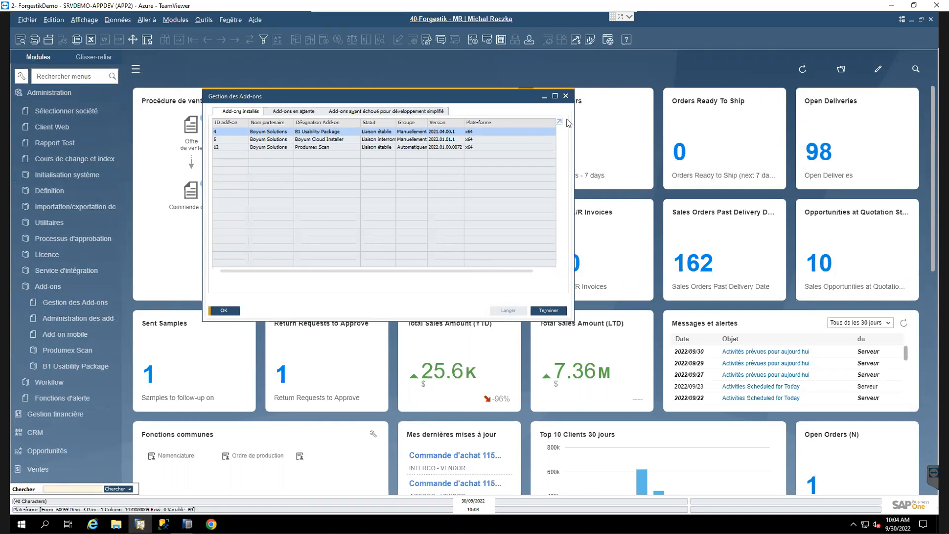
{"action": "left_click", "coordinate": [566, 96]}
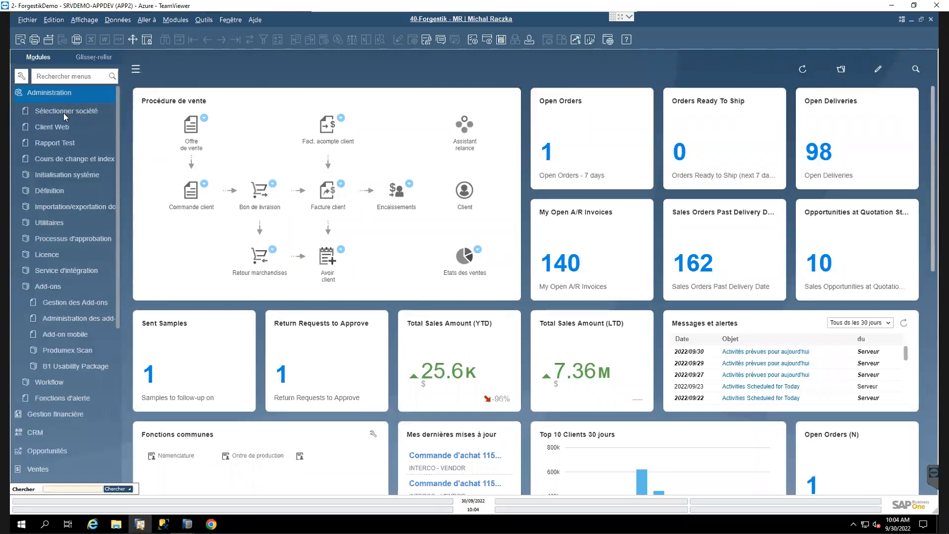
{"action": "left_click", "coordinate": [65, 98]}
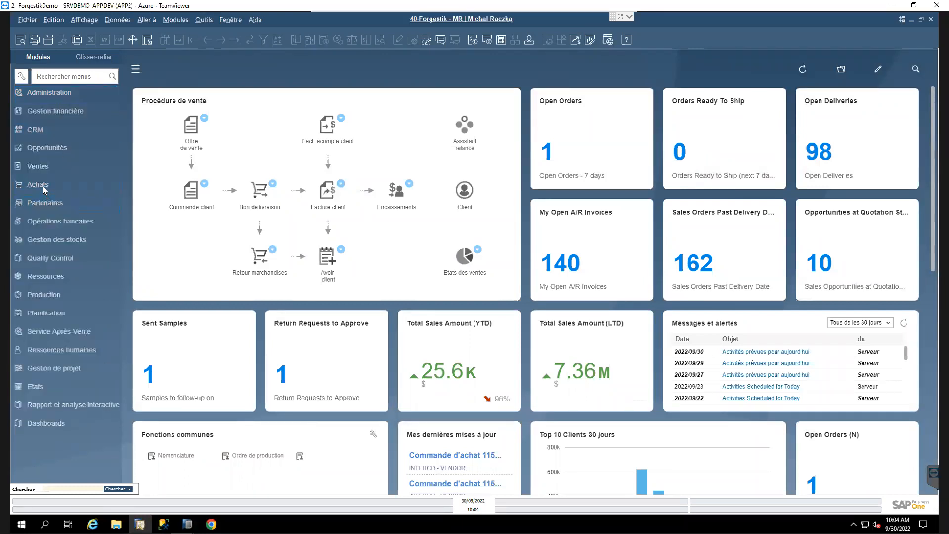
Step: Open a new purchase order (Commande fournisseur) and bring up the function button configuration for that window
{"action": "left_click", "coordinate": [47, 185]}
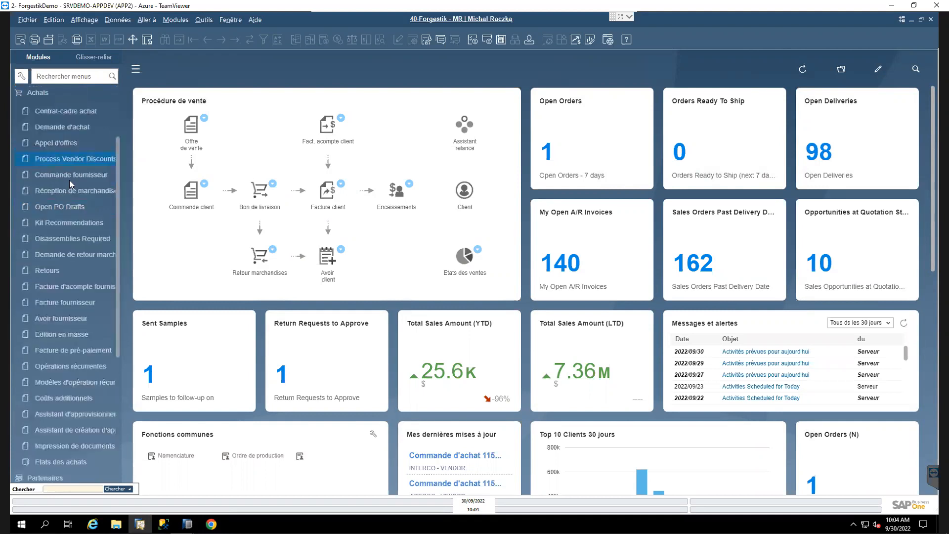
{"action": "left_click", "coordinate": [59, 174]}
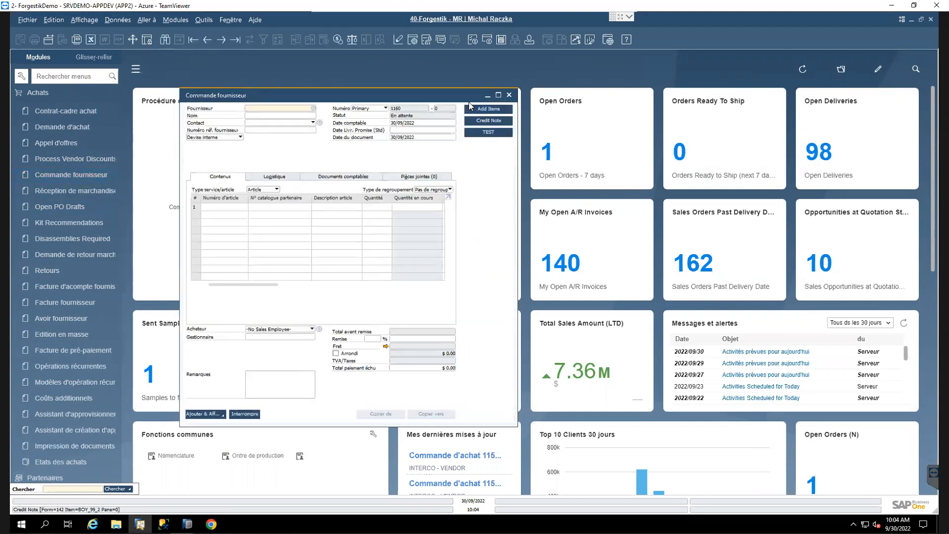
{"action": "right_click", "coordinate": [488, 148]}
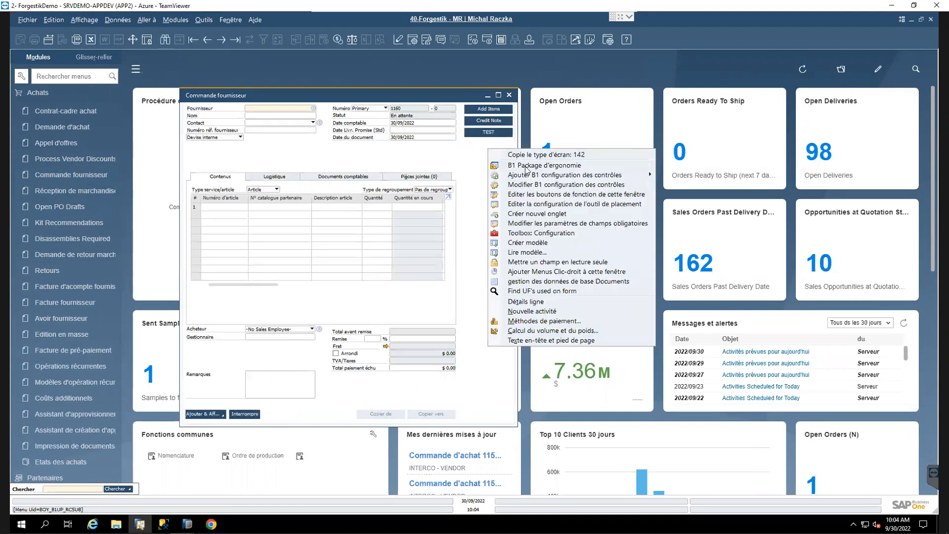
{"action": "mouse_move", "coordinate": [533, 177]}
{"action": "left_click", "coordinate": [528, 196]}
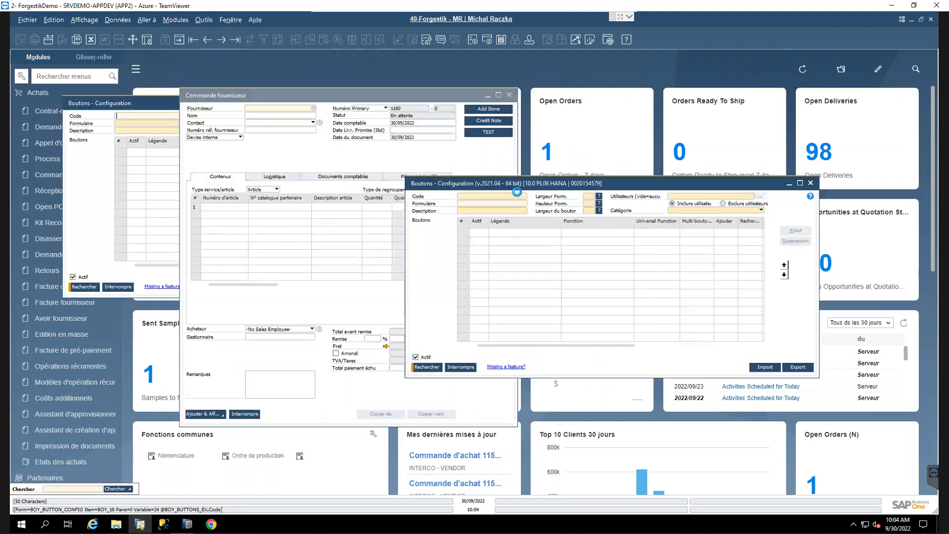
{"action": "left_click_drag", "start_coordinate": [514, 186], "coordinate": [530, 215]}
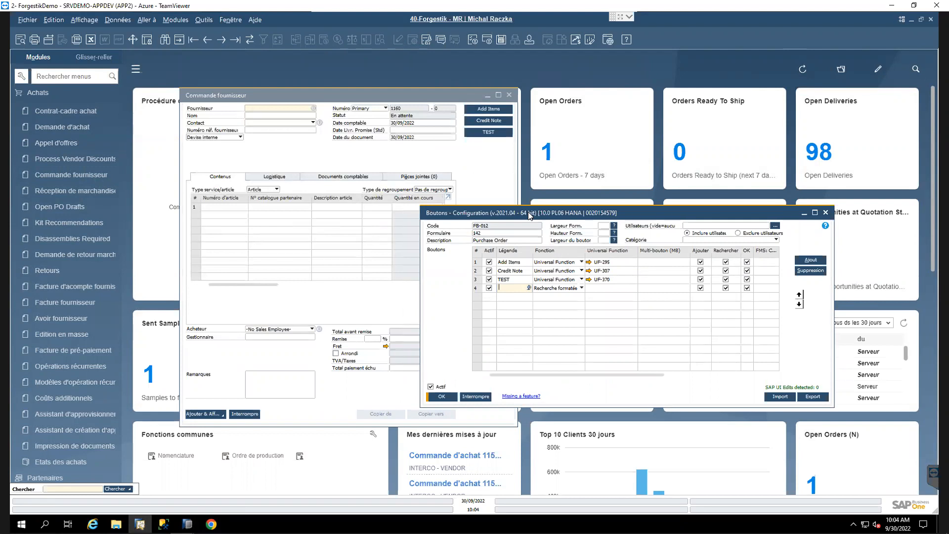
{"action": "left_click_drag", "start_coordinate": [529, 216], "coordinate": [509, 216]}
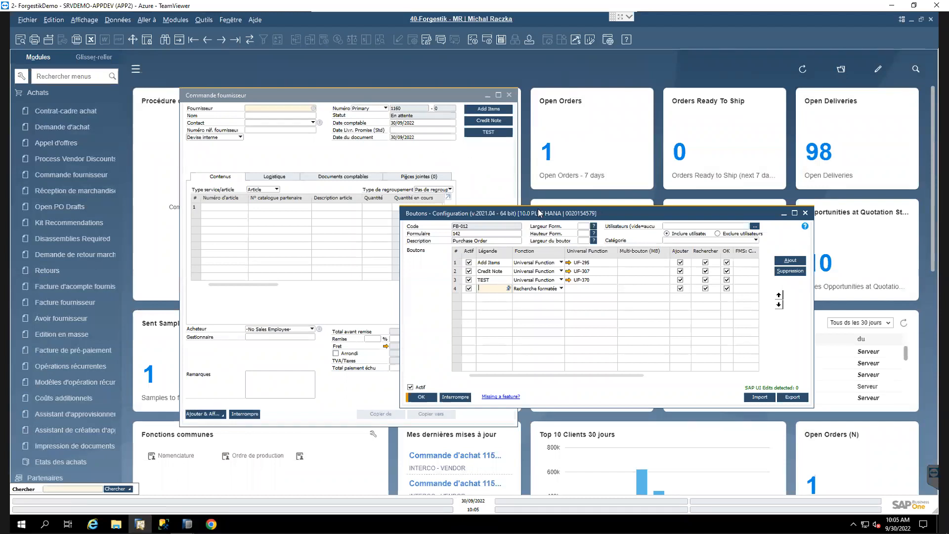
{"action": "left_click_drag", "start_coordinate": [422, 218], "coordinate": [411, 204]}
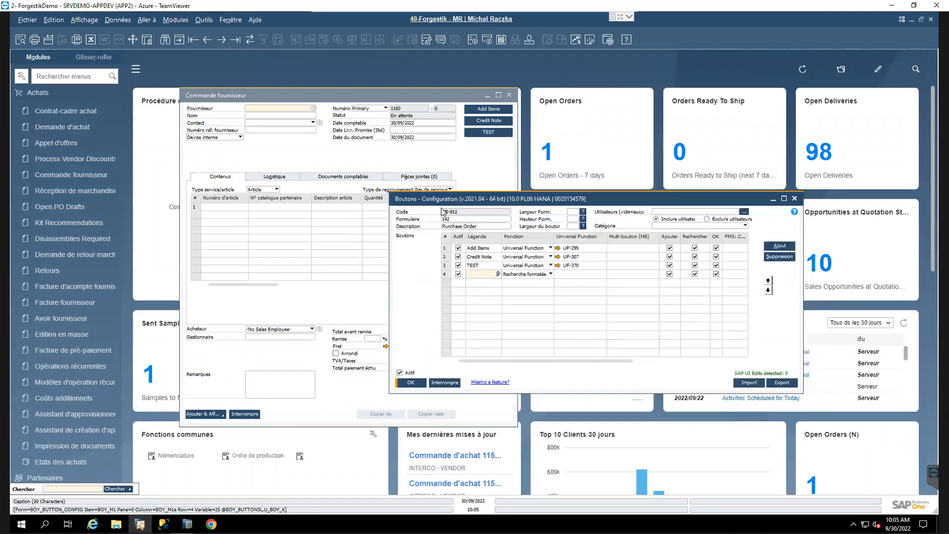
{"action": "left_click_drag", "start_coordinate": [441, 200], "coordinate": [435, 197]}
Step: Add a fourth button captioned Rapport to the purchase order configuration and set its function to Universal Function
{"action": "left_click", "coordinate": [475, 270]}
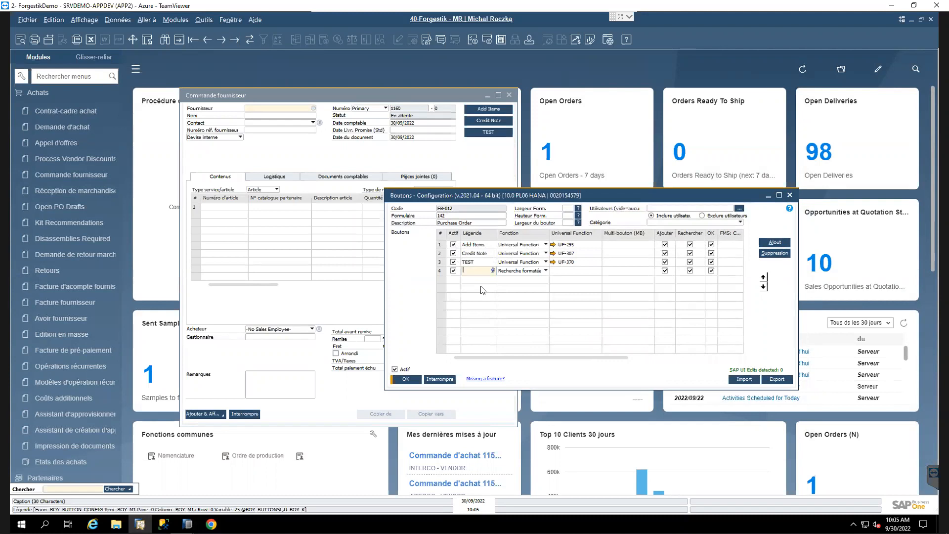
{"action": "type", "text": "Rapo"}
{"action": "type", "text": "port"}
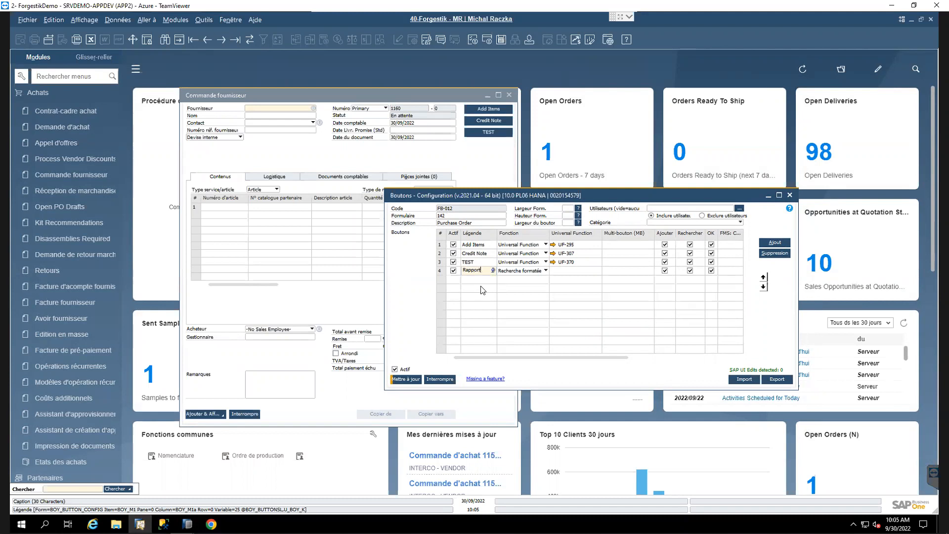
{"action": "left_click", "coordinate": [545, 270]}
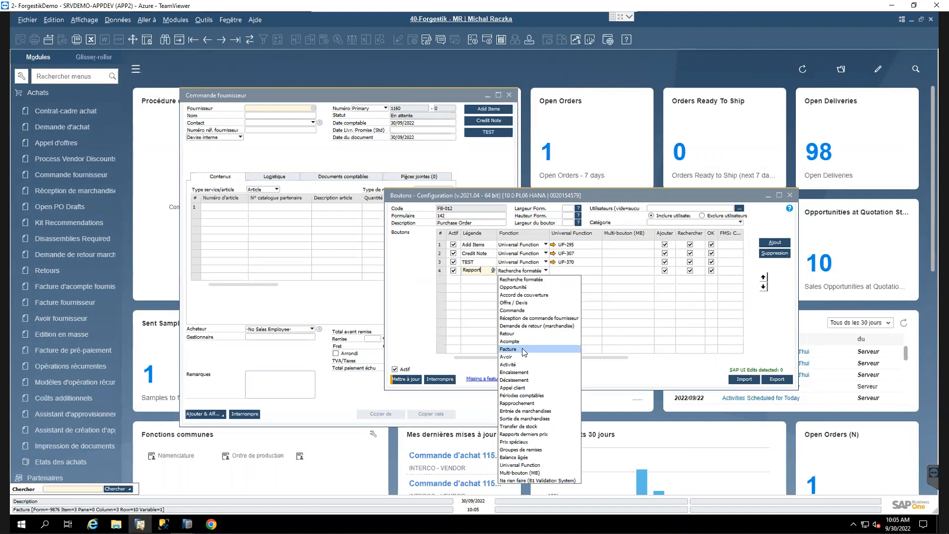
{"action": "left_click", "coordinate": [524, 465]}
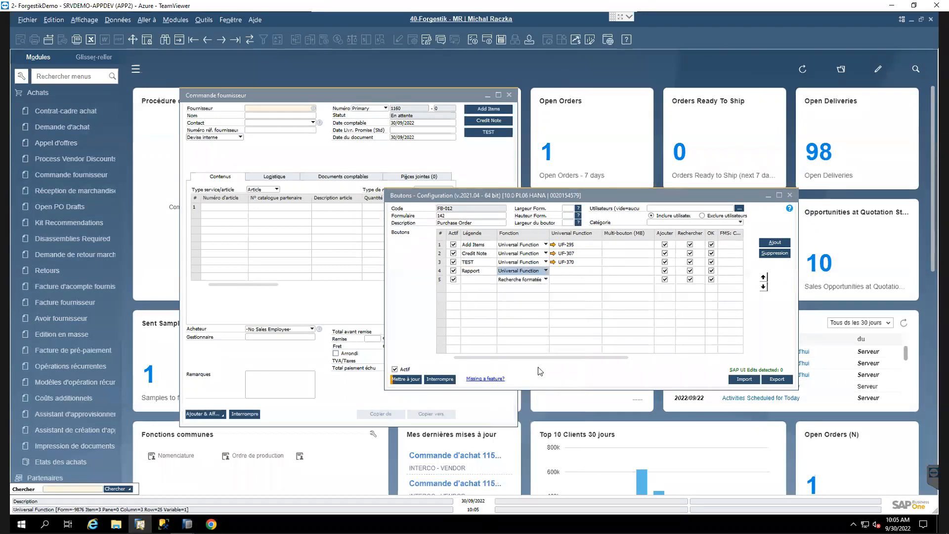
Step: Start a new universal function from the Universal Function lookup of the Rapport button row
{"action": "left_click", "coordinate": [578, 271]}
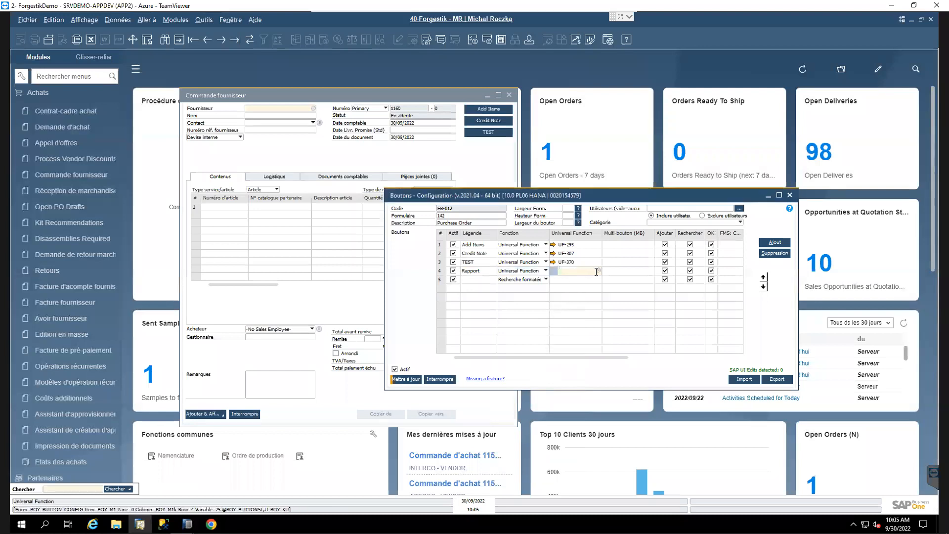
{"action": "left_click", "coordinate": [598, 271]}
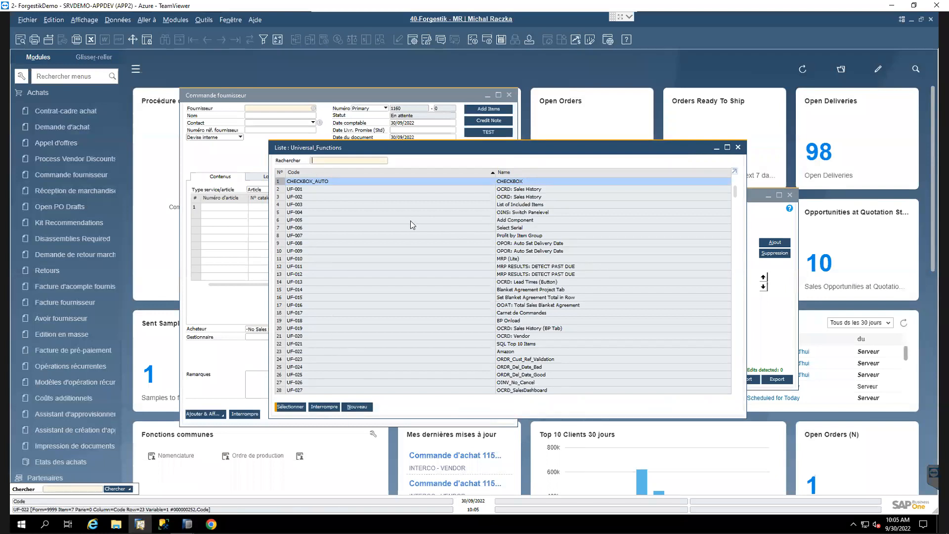
{"action": "left_click_drag", "start_coordinate": [425, 149], "coordinate": [411, 161]}
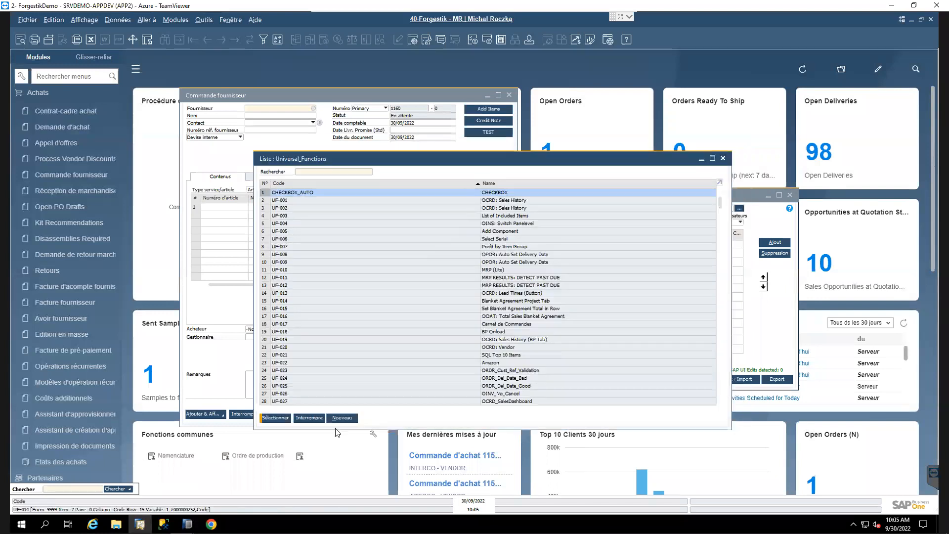
{"action": "left_click", "coordinate": [341, 419]}
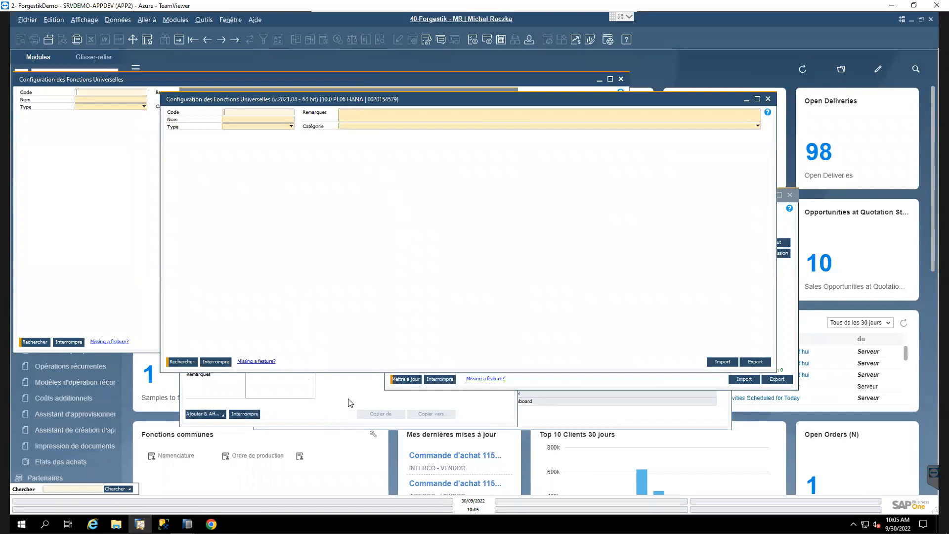
{"action": "key", "text": "ctrl+a"}
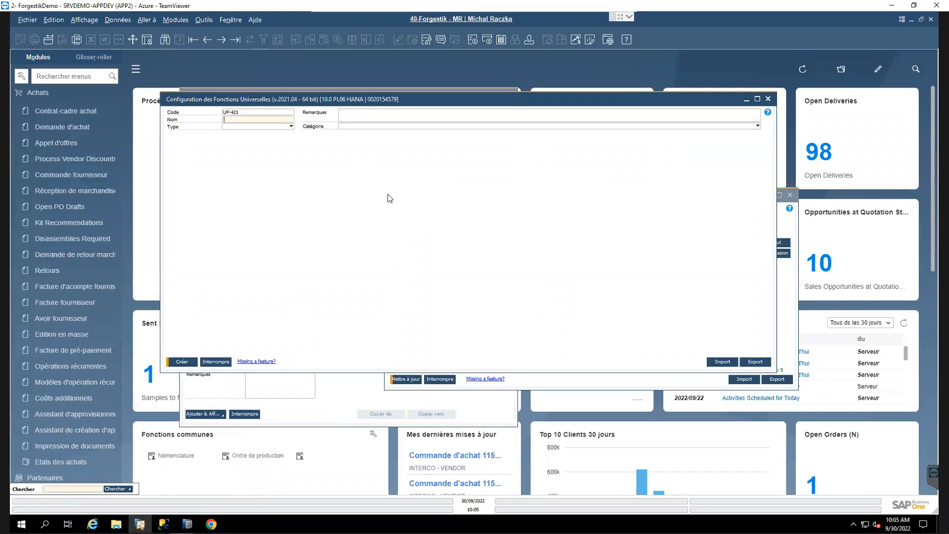
Step: Name the new universal function Rapport TEST and enter Rapport de Test Webinaire as its remark
{"action": "left_click_drag", "start_coordinate": [335, 100], "coordinate": [345, 120]}
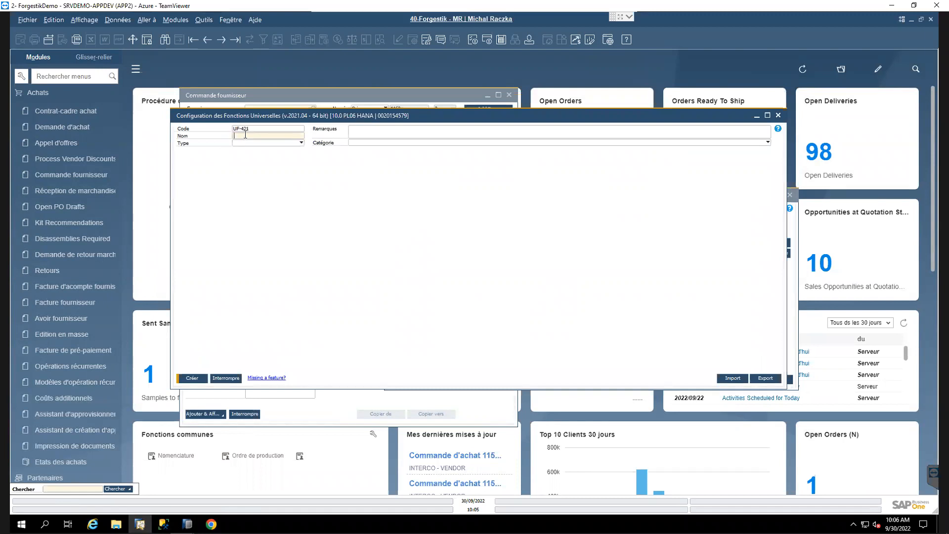
{"action": "type", "text": "Rapport"}
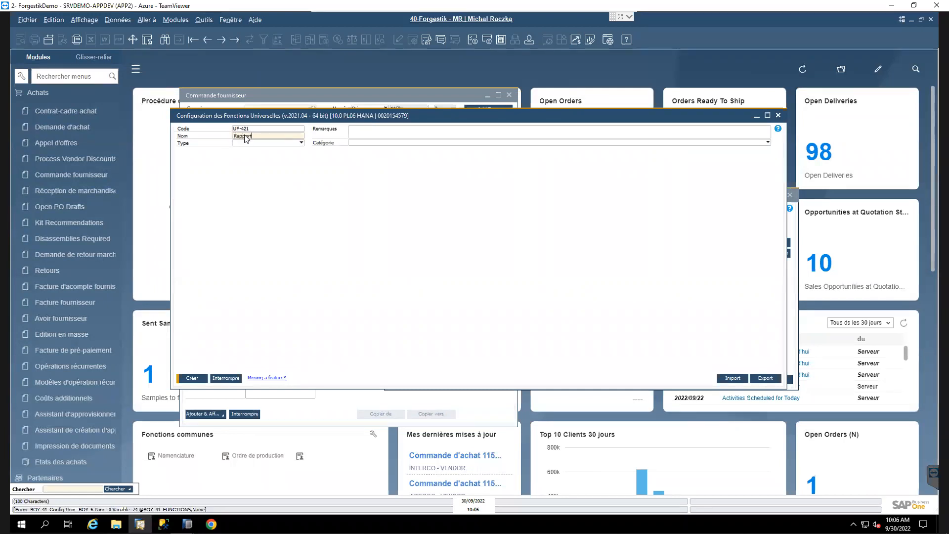
{"action": "type", "text": " TEST"}
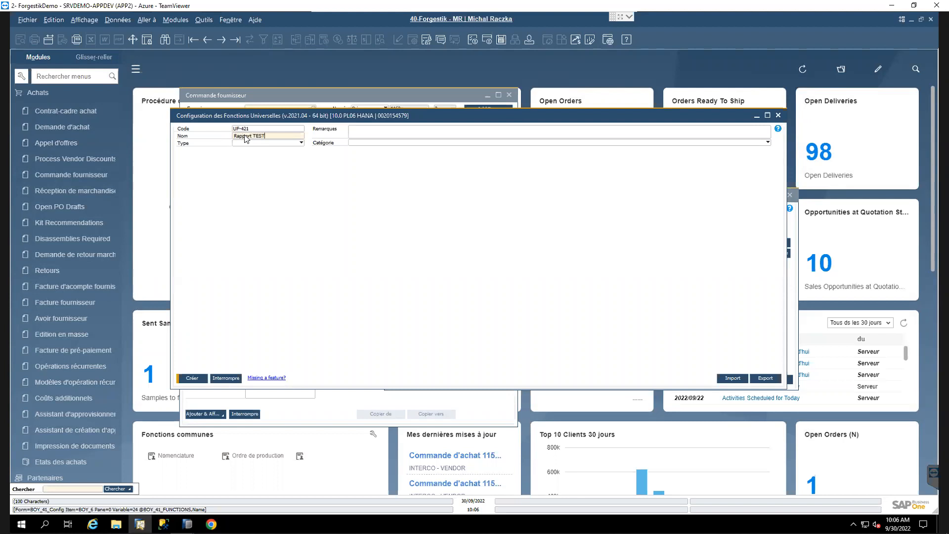
{"action": "left_click", "coordinate": [360, 132]}
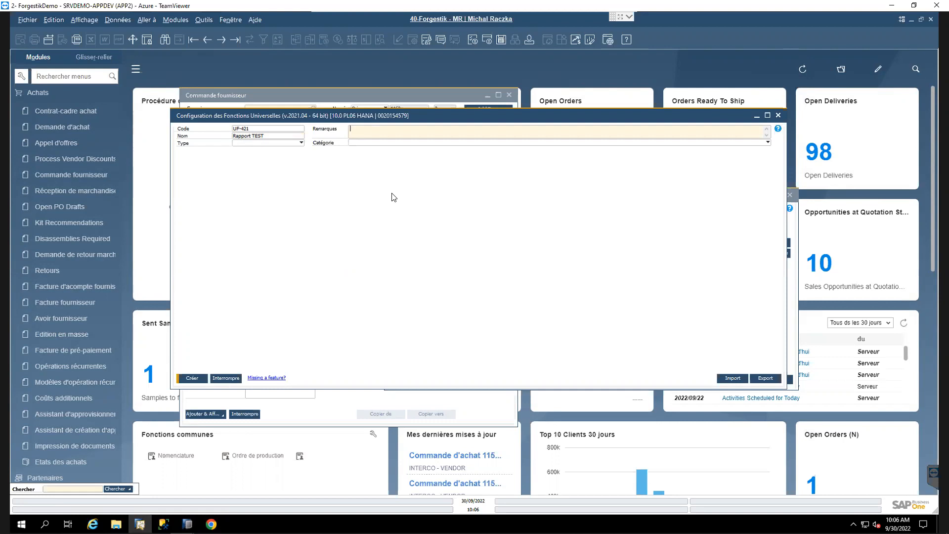
{"action": "type", "text": "Rapport de Test We"}
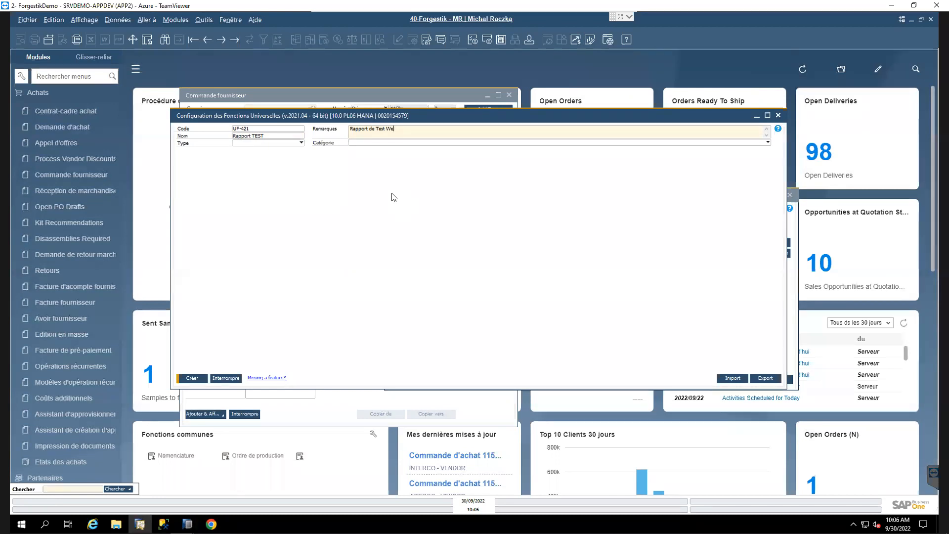
{"action": "type", "text": "binaire"}
Step: Set the function type to Crystal Report and load NSM PO.rpt from the attachments folder as its report file
{"action": "left_click", "coordinate": [296, 144]}
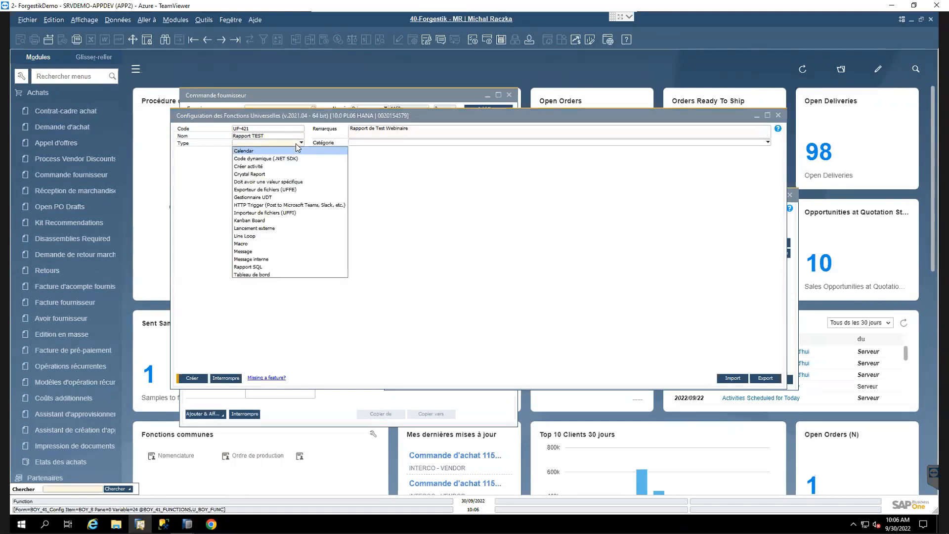
{"action": "left_click", "coordinate": [261, 175]}
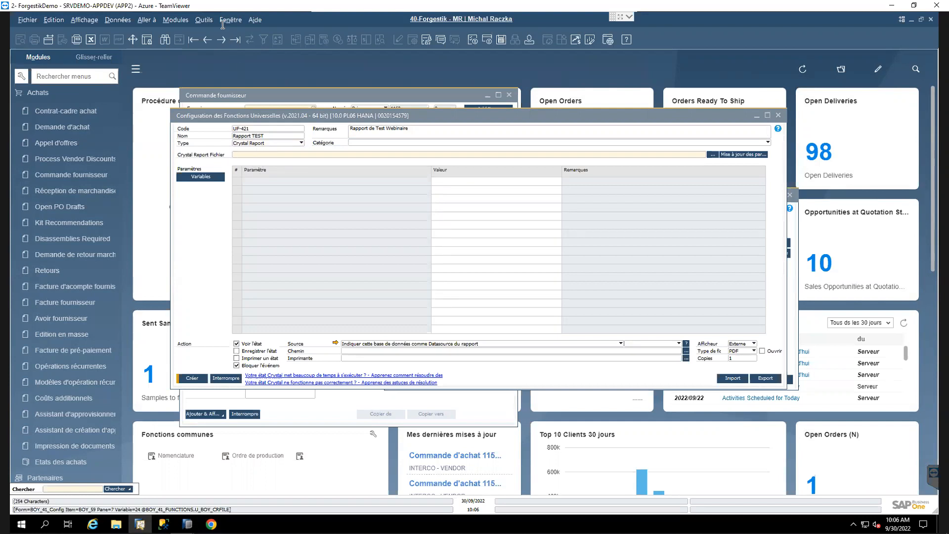
{"action": "left_click", "coordinate": [253, 157]}
{"action": "left_click_drag", "start_coordinate": [537, 114], "coordinate": [534, 114]}
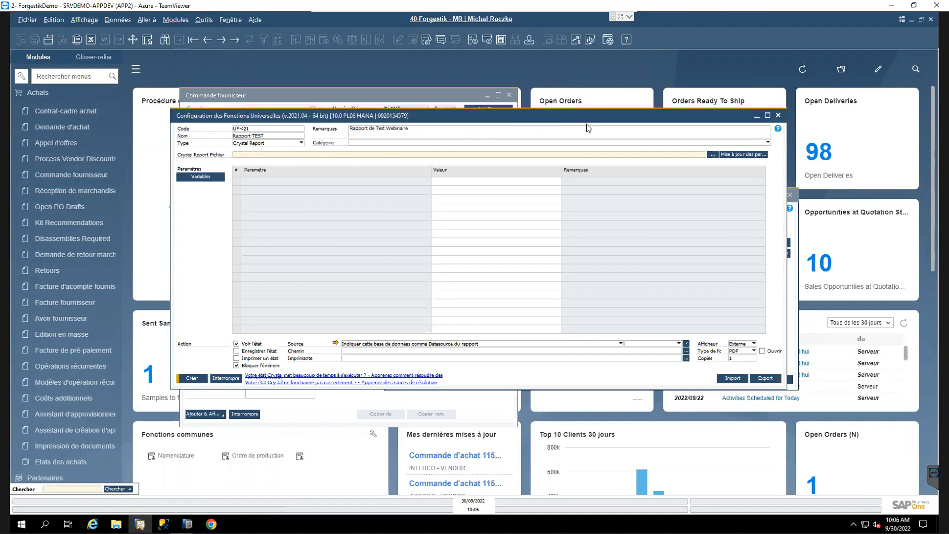
{"action": "left_click", "coordinate": [711, 155]}
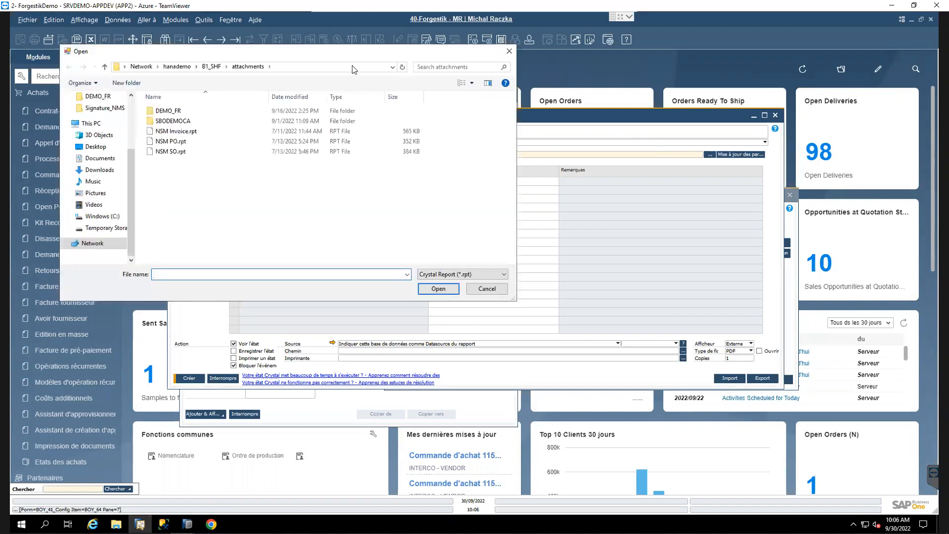
{"action": "left_click_drag", "start_coordinate": [349, 46], "coordinate": [430, 106]}
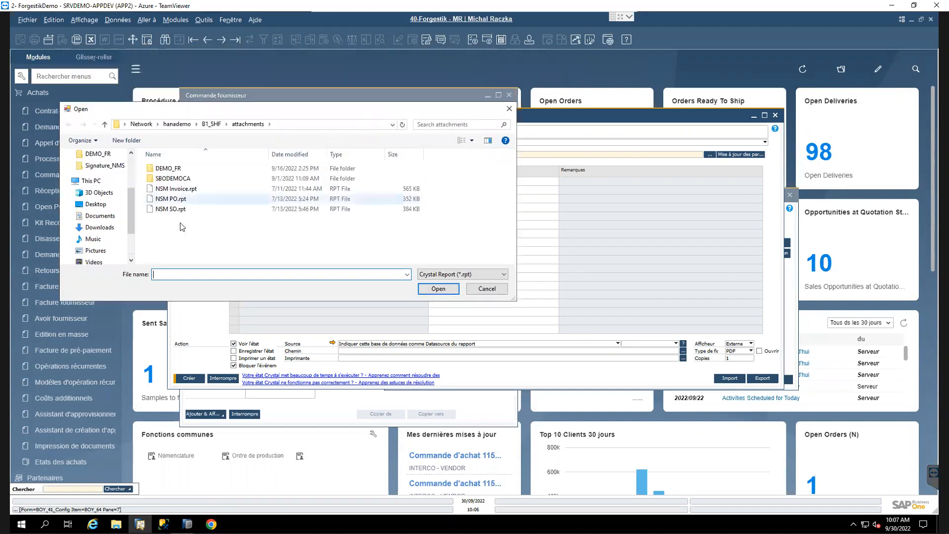
{"action": "left_click", "coordinate": [172, 199]}
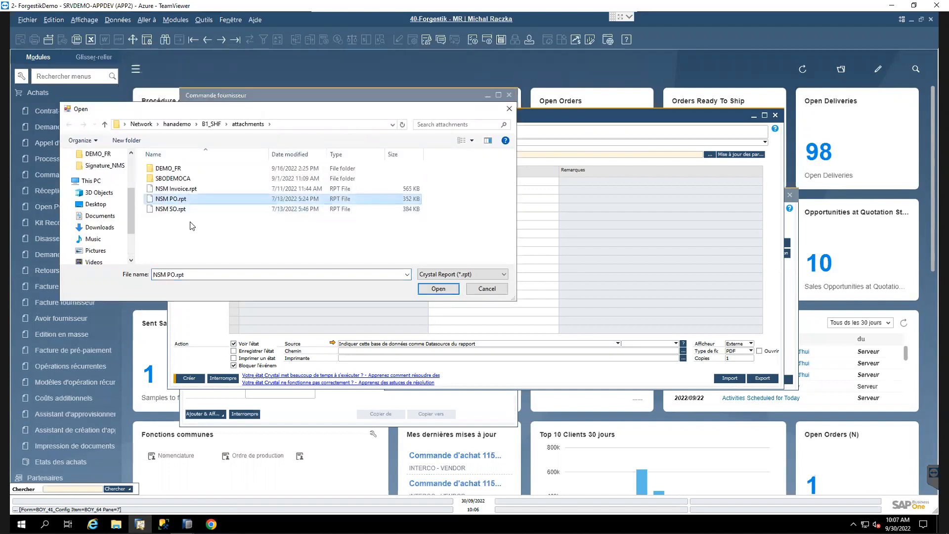
{"action": "left_click", "coordinate": [437, 290]}
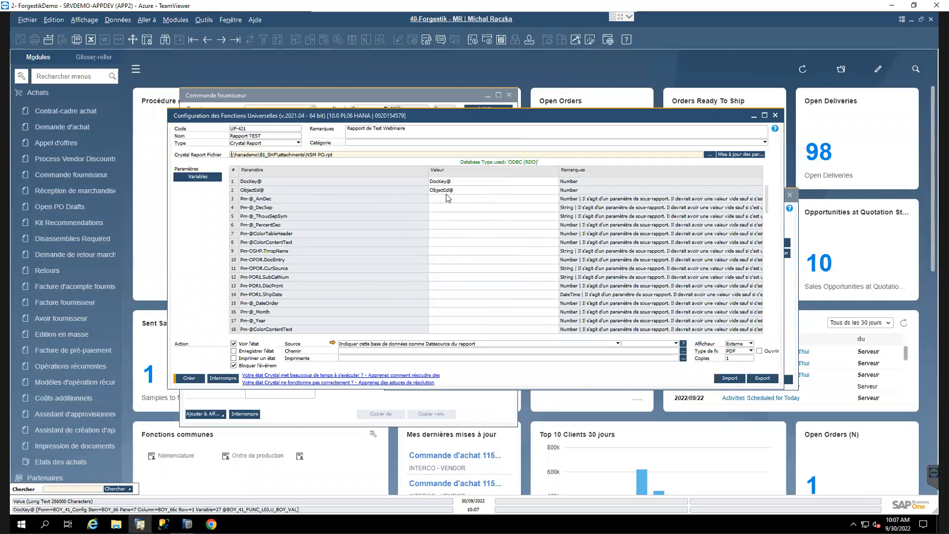
{"action": "left_click_drag", "start_coordinate": [466, 116], "coordinate": [478, 195]}
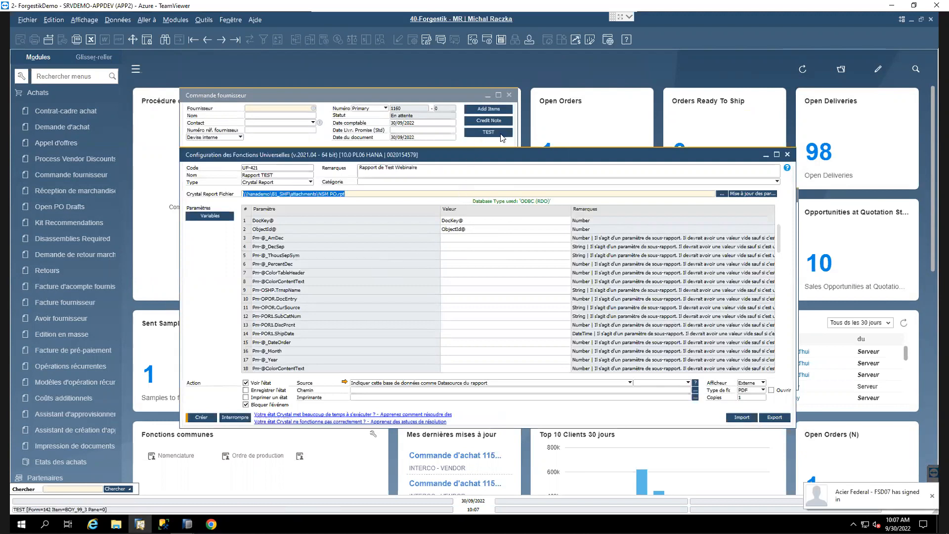
Step: Create the Rapport TEST universal function and save the purchase order button configuration with it assigned to the Rapport button
{"action": "left_click_drag", "start_coordinate": [517, 149], "coordinate": [524, 145]}
{"action": "left_click", "coordinate": [216, 416]}
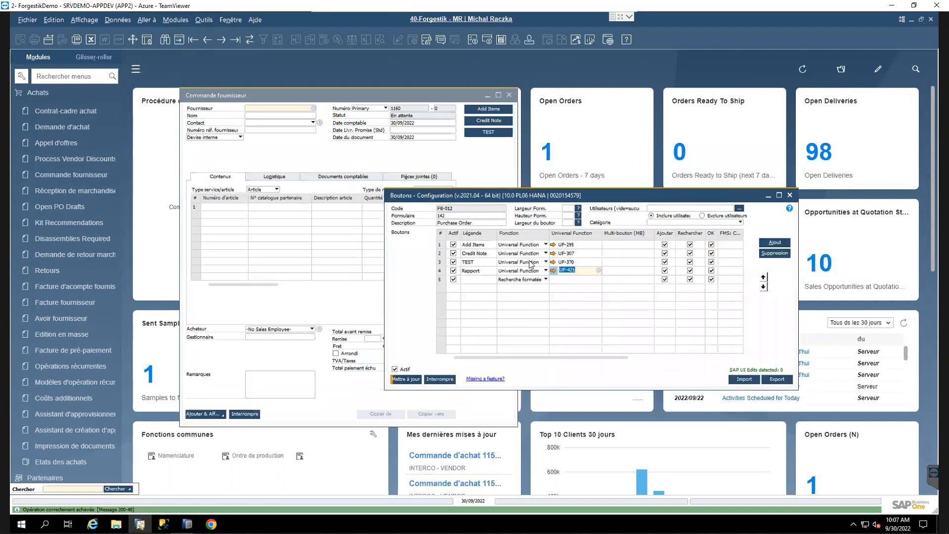
{"action": "left_click", "coordinate": [413, 379]}
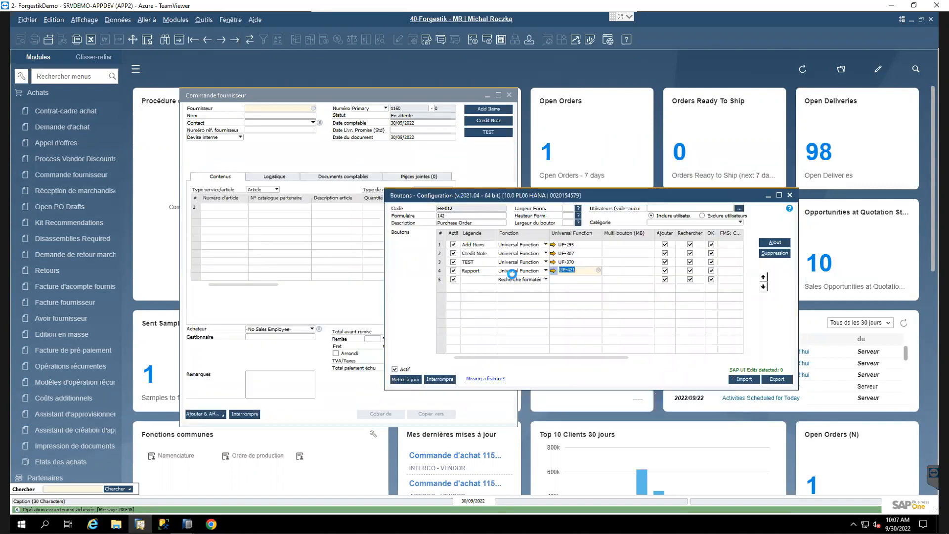
Step: Close the purchase order window and reopen it to reload its function buttons
{"action": "left_click", "coordinate": [330, 98]}
{"action": "left_click_drag", "start_coordinate": [330, 98], "coordinate": [319, 98]}
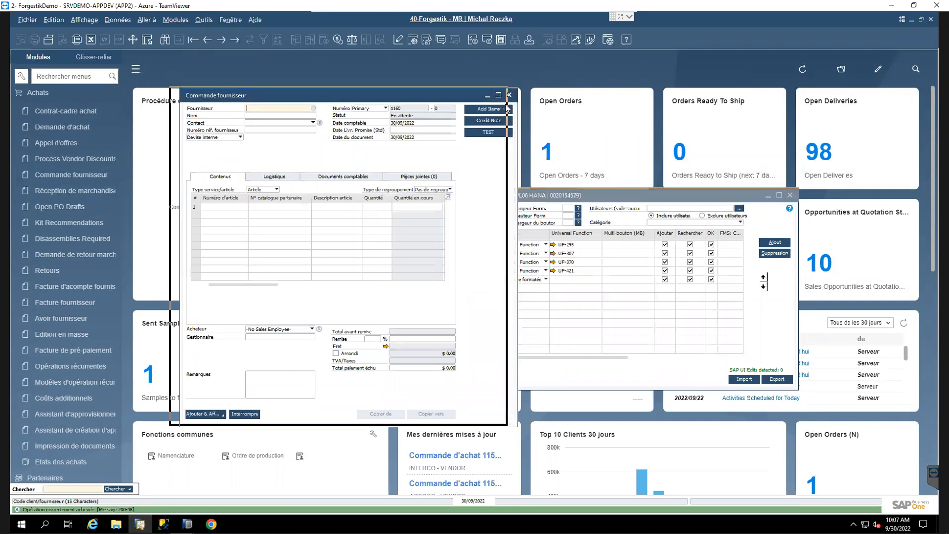
{"action": "left_click", "coordinate": [500, 94]}
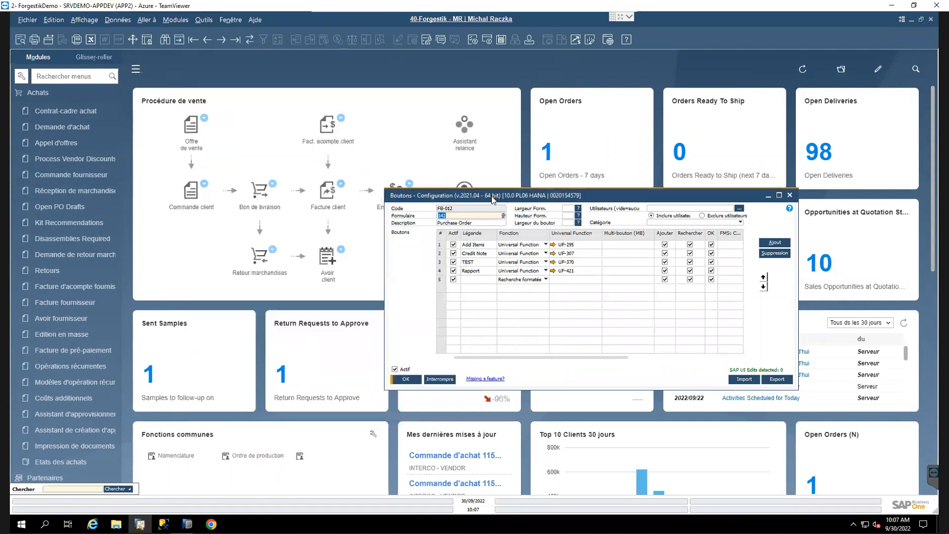
{"action": "left_click", "coordinate": [66, 177]}
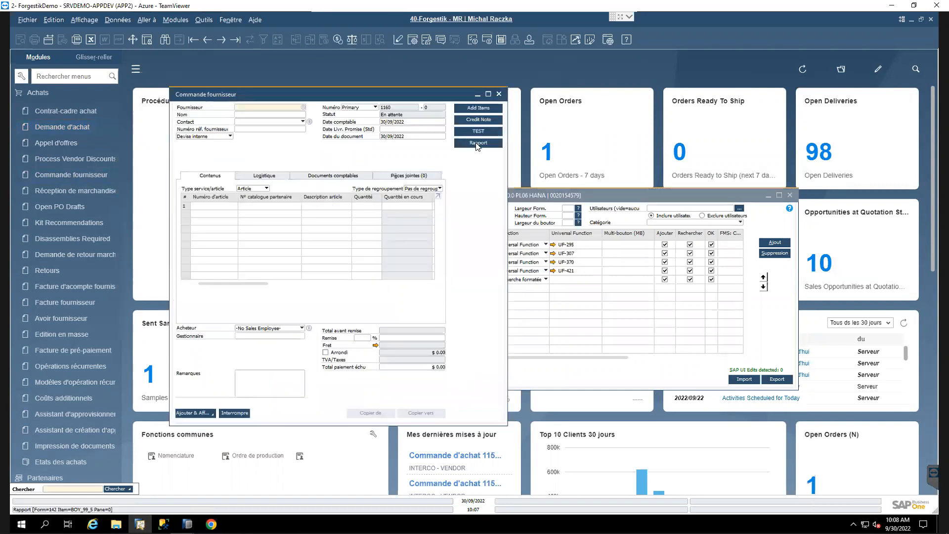
Step: Display the last purchase order and run its Rapport button to preview the Crystal Report
{"action": "left_click", "coordinate": [301, 107]}
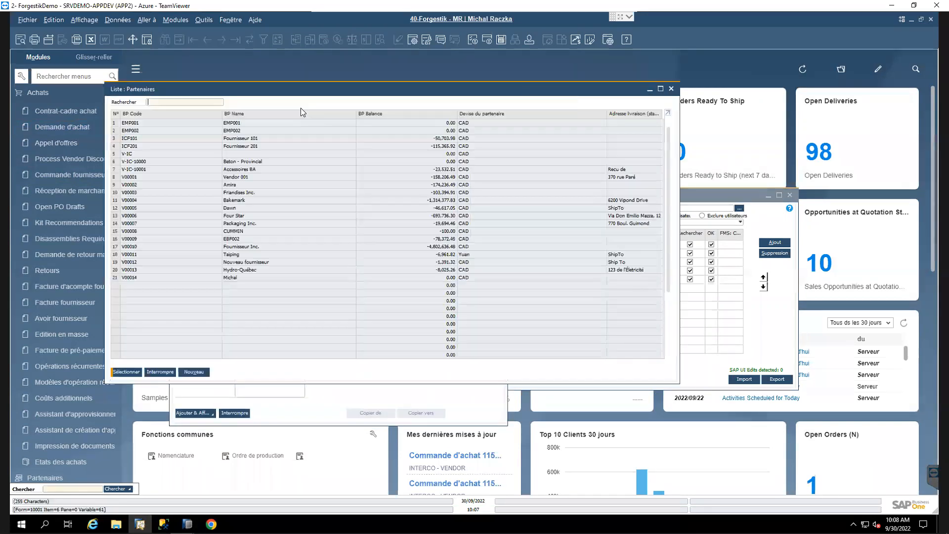
{"action": "left_click", "coordinate": [672, 89]}
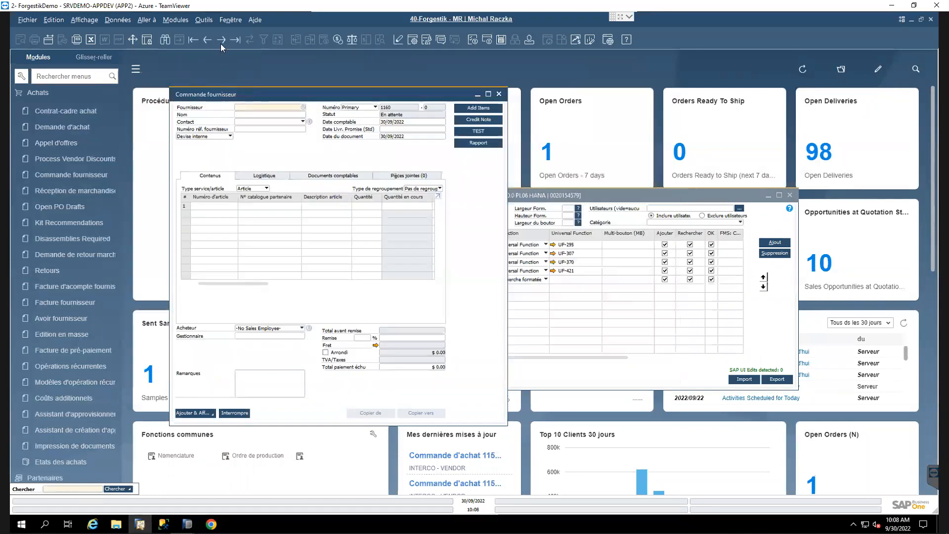
{"action": "left_click", "coordinate": [236, 40]}
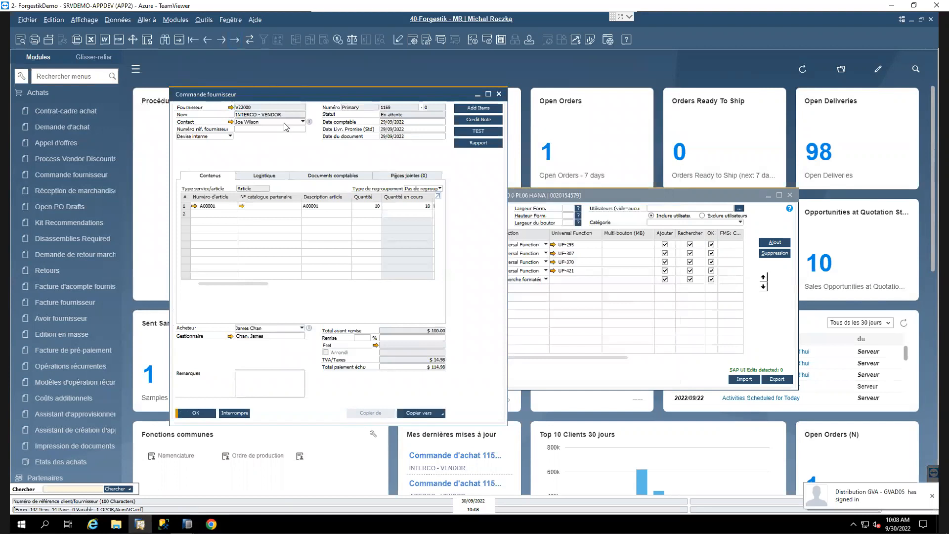
{"action": "left_click", "coordinate": [479, 144]}
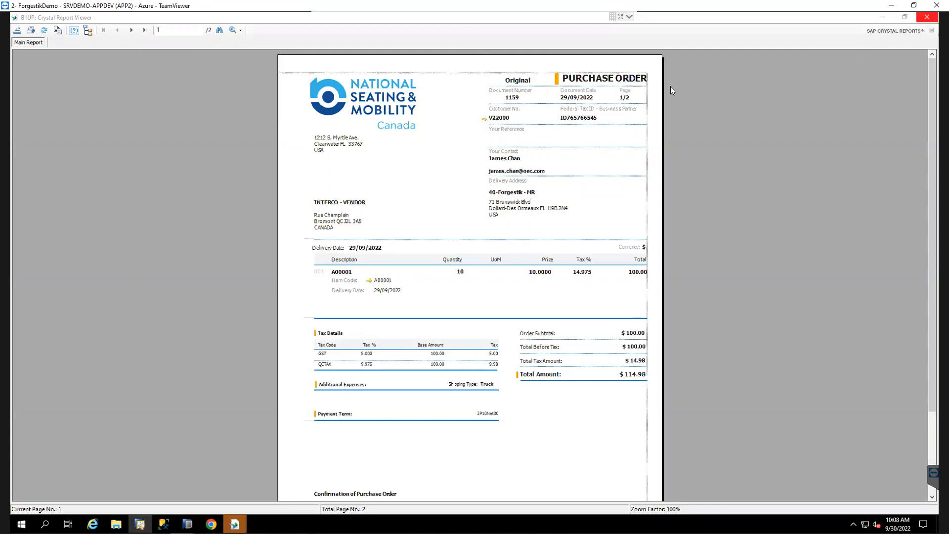
{"action": "left_click", "coordinate": [927, 18]}
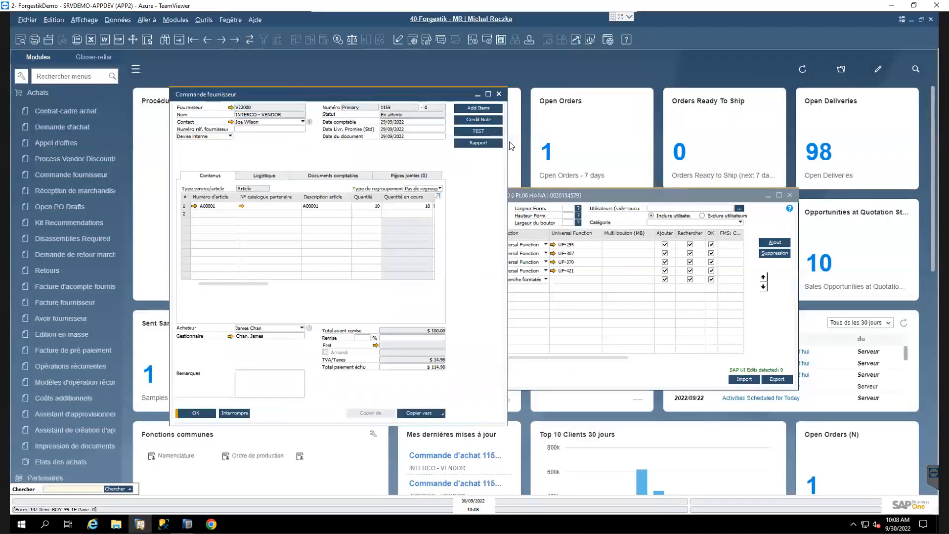
{"action": "left_click", "coordinate": [478, 143]}
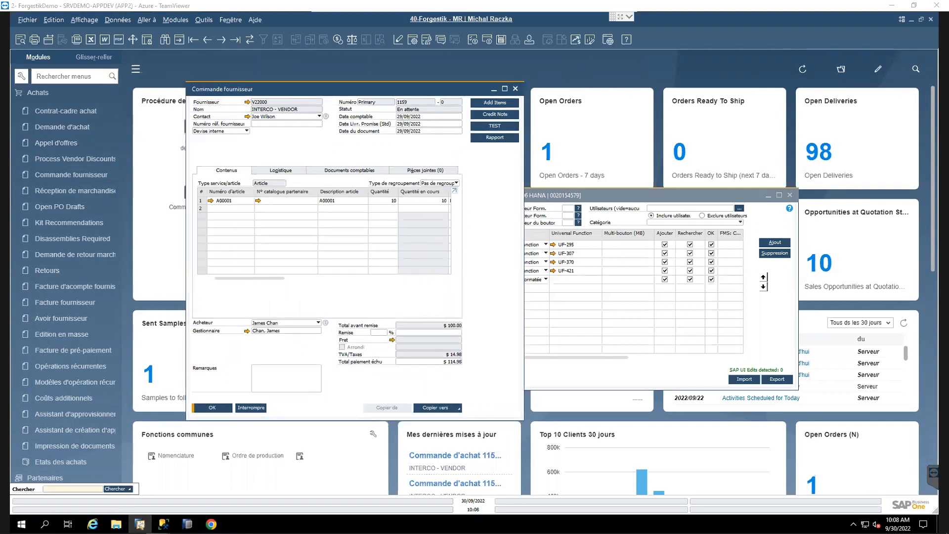
Step: Arrange the purchase order and button configuration windows so that both can be seen side by side
{"action": "left_click_drag", "start_coordinate": [471, 86], "coordinate": [482, 84]}
{"action": "left_click", "coordinate": [735, 194]}
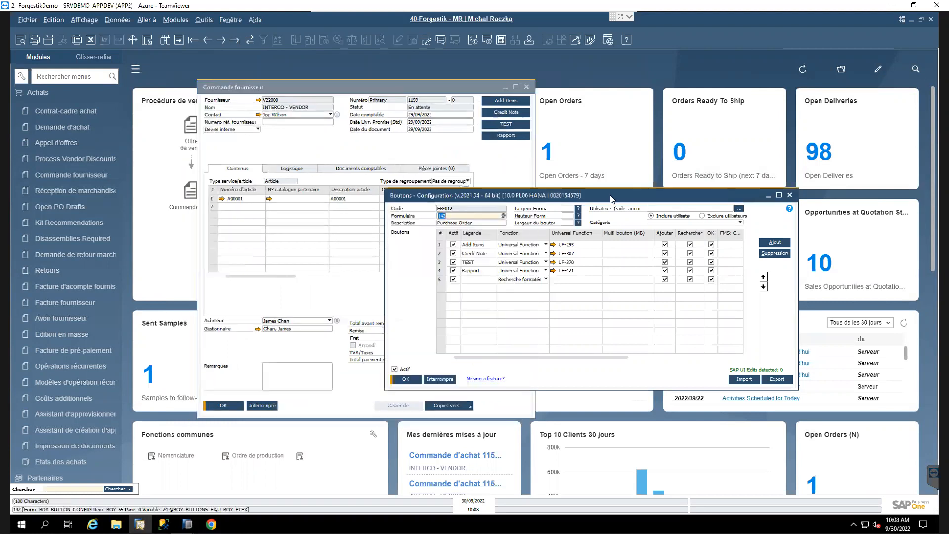
{"action": "left_click_drag", "start_coordinate": [507, 199], "coordinate": [585, 201]}
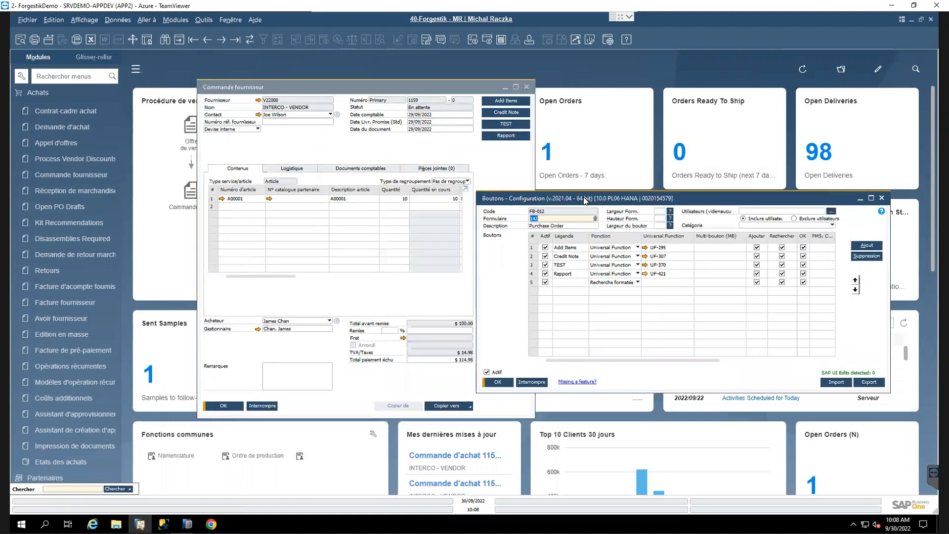
{"action": "left_click", "coordinate": [502, 148]}
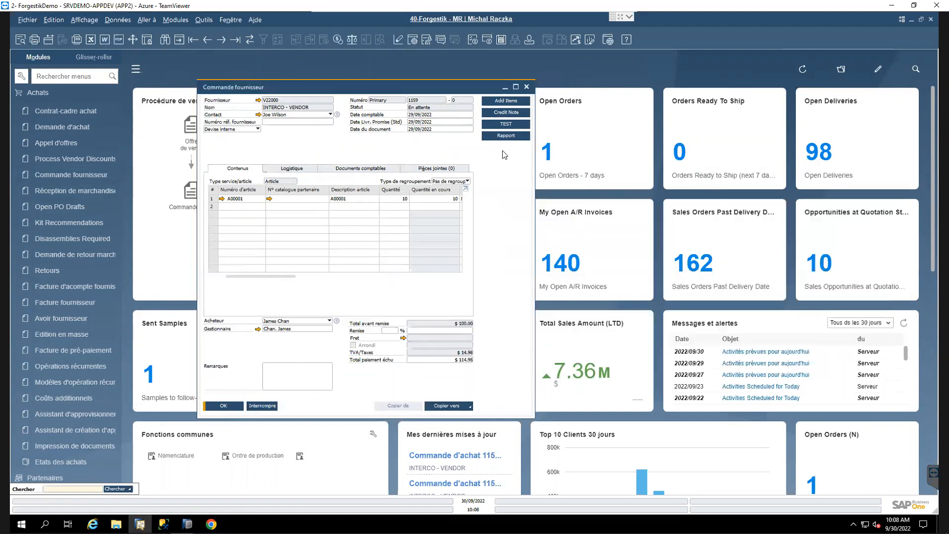
Step: Add a fifth button captioned Requete to the purchase order's function buttons and set its function to Universal Function
{"action": "right_click", "coordinate": [504, 155]}
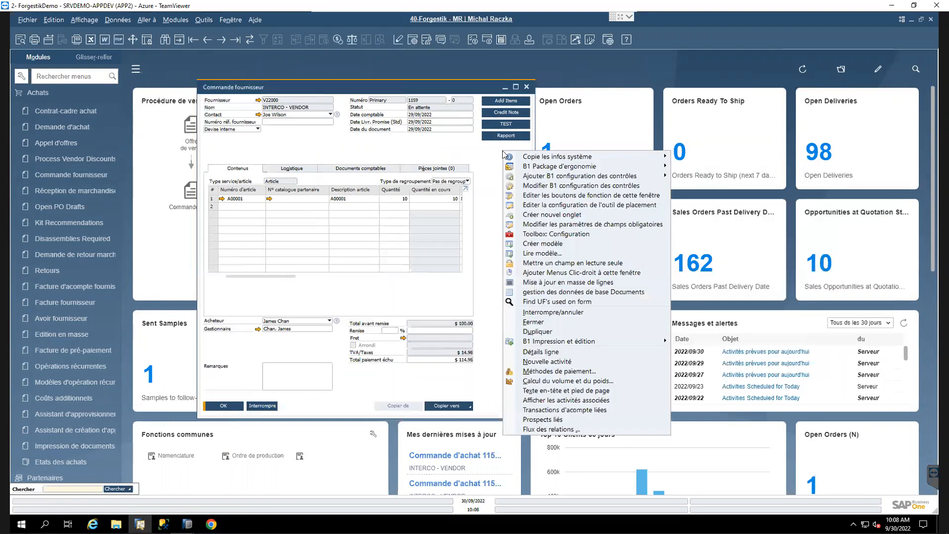
{"action": "left_click", "coordinate": [573, 195]}
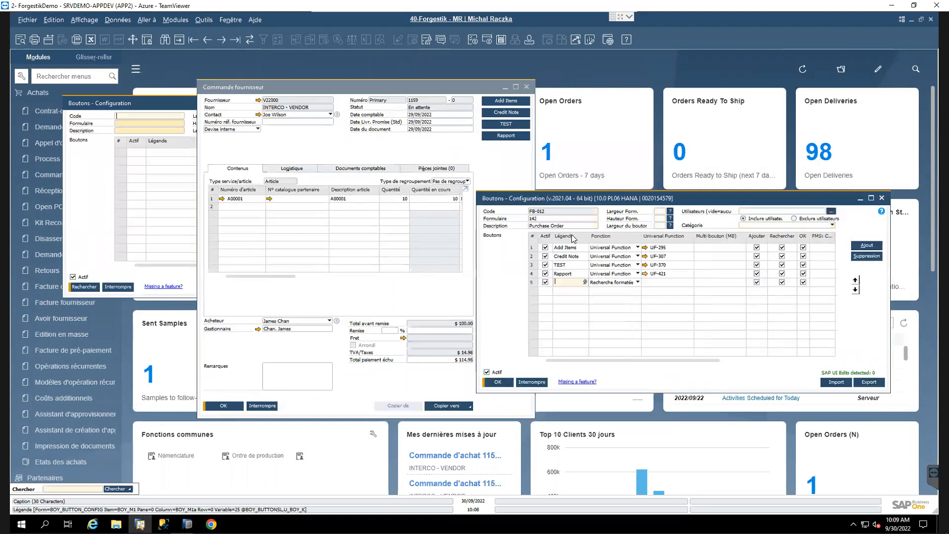
{"action": "type", "text": "Ra"}
{"action": "left_click", "coordinate": [622, 334]}
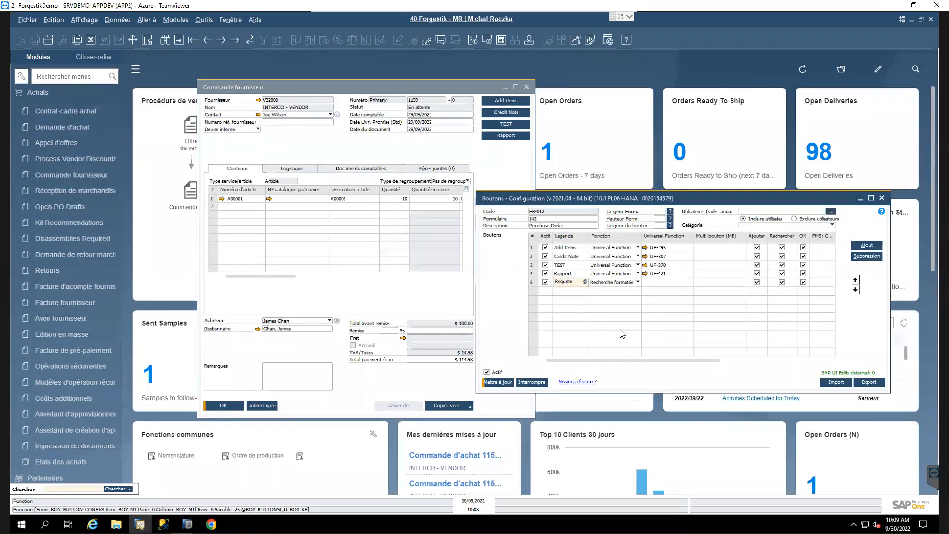
{"action": "left_click", "coordinate": [636, 283]}
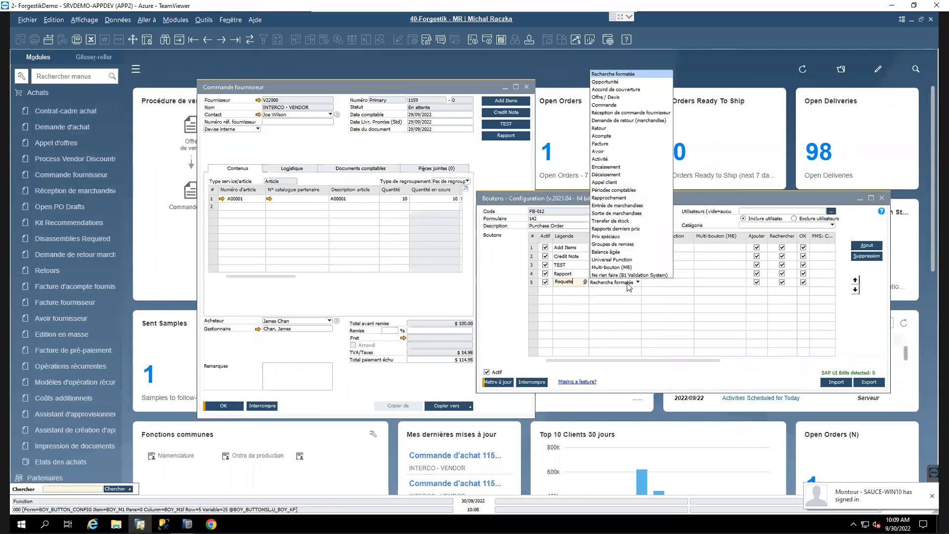
{"action": "left_click", "coordinate": [615, 260]}
Step: Start a new universal function from the Universal Function lookup of the Requete button row
{"action": "left_click", "coordinate": [685, 282]}
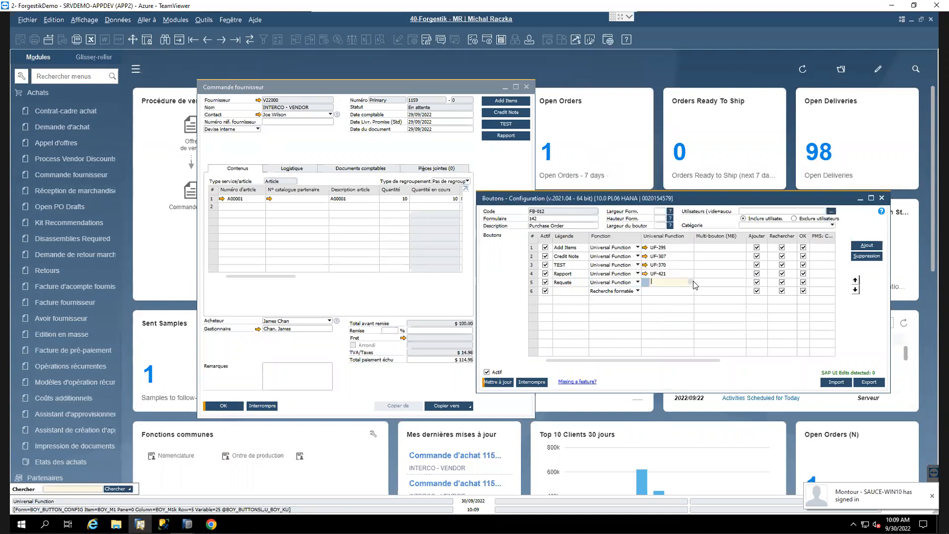
{"action": "left_click", "coordinate": [690, 282]}
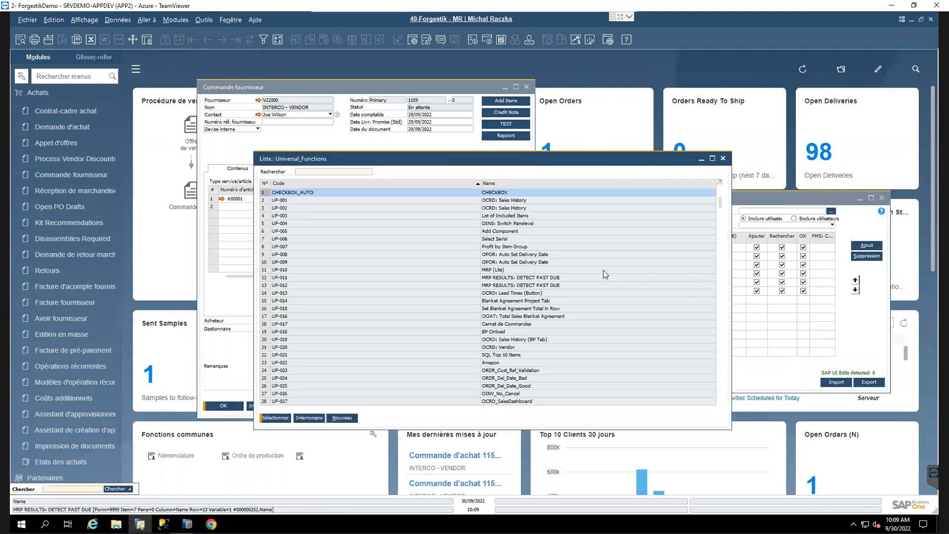
{"action": "left_click", "coordinate": [342, 418]}
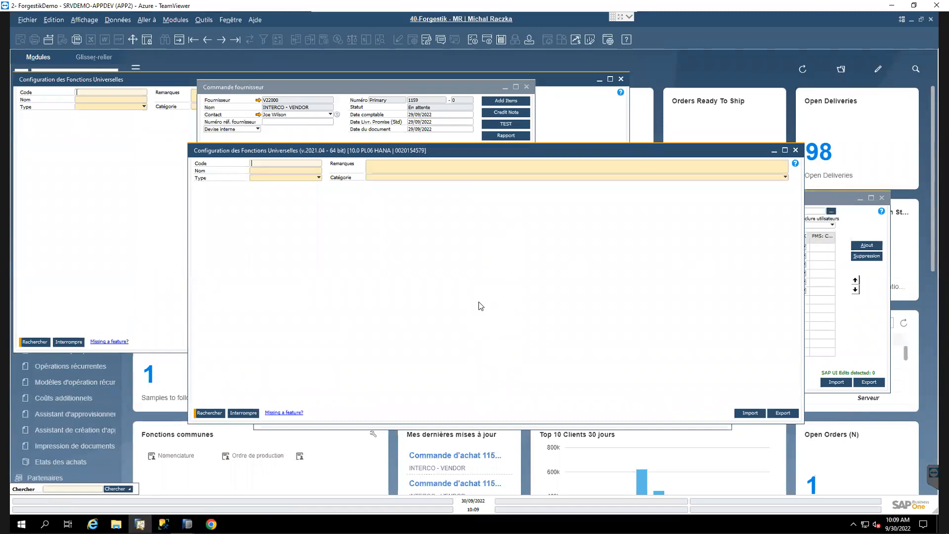
{"action": "key", "text": "ctrl+a"}
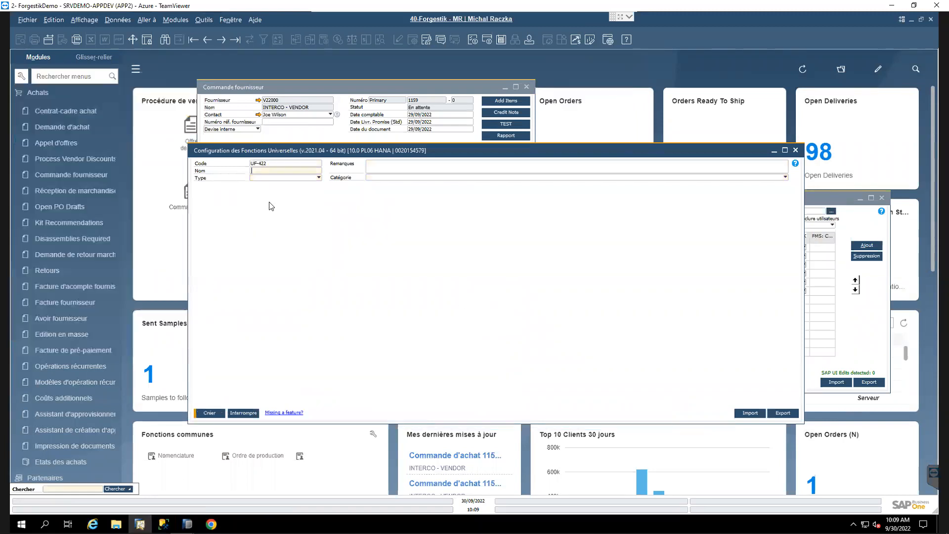
Step: Name the new universal function Requete Item v1 and enter Requete Item v1 - Webinaire pour recherche item as its remark
{"action": "left_click", "coordinate": [257, 172]}
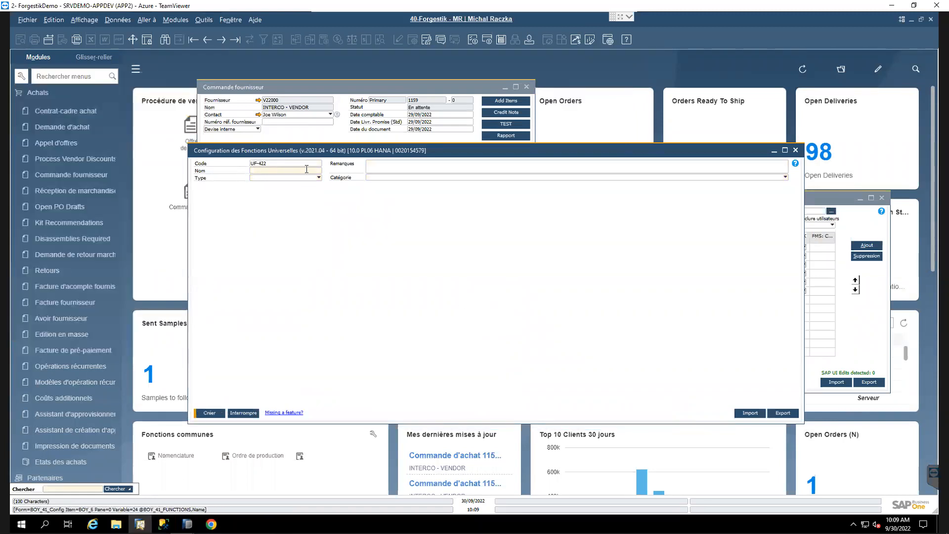
{"action": "type", "text": "Requete"}
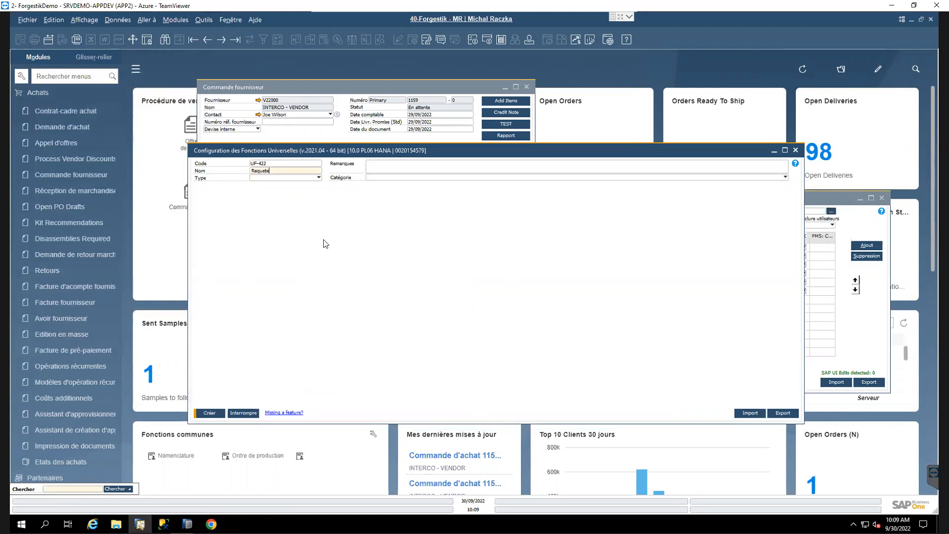
{"action": "type", "text": " Item v1"}
{"action": "left_click_drag", "start_coordinate": [292, 171], "coordinate": [246, 172]}
{"action": "key", "text": "ctrl+c"}
{"action": "left_click", "coordinate": [395, 170]}
{"action": "key", "text": "ctrl+v"}
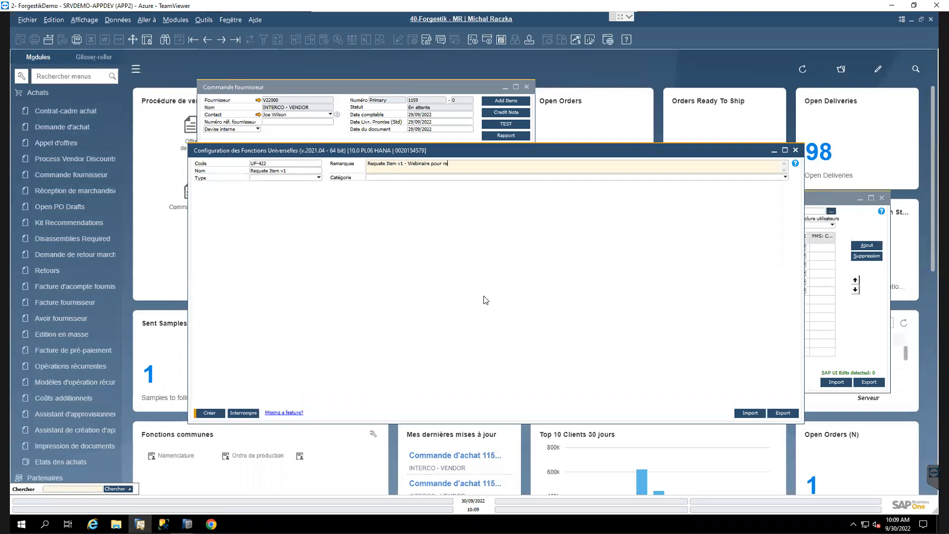
{"action": "type", "text": "rche"}
{"action": "type", "text": "item"}
Step: Set the function type to Rapport SQL and lower the configuration window to uncover the purchase order header
{"action": "left_click", "coordinate": [315, 178]}
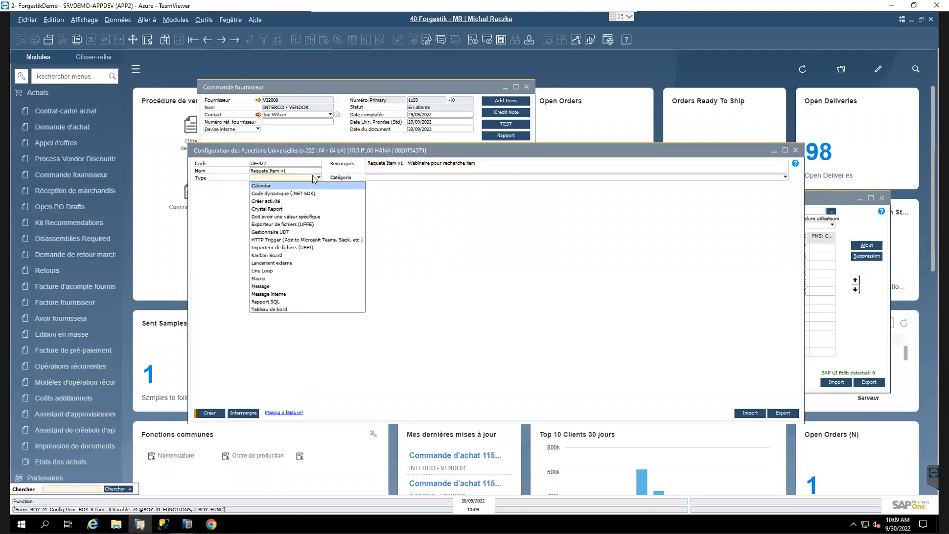
{"action": "left_click", "coordinate": [276, 302]}
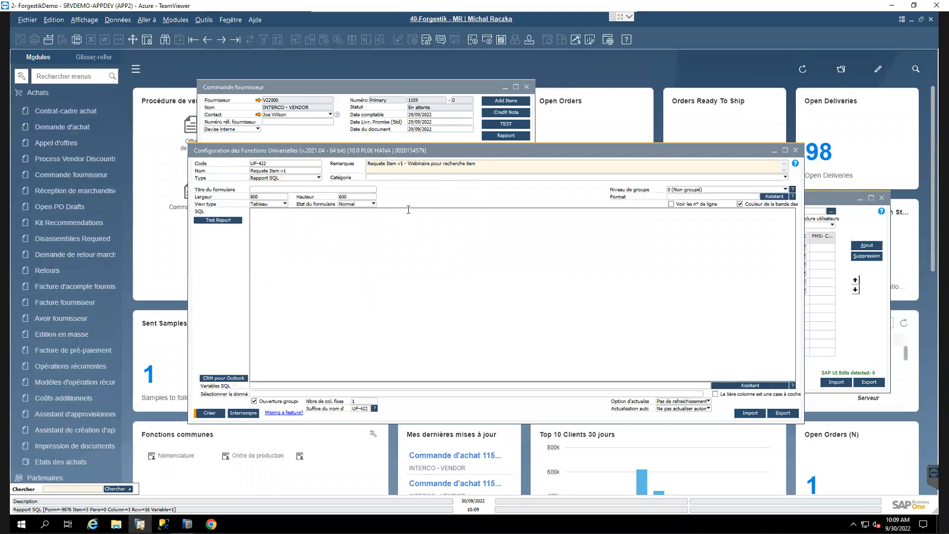
{"action": "left_click_drag", "start_coordinate": [426, 152], "coordinate": [417, 265]}
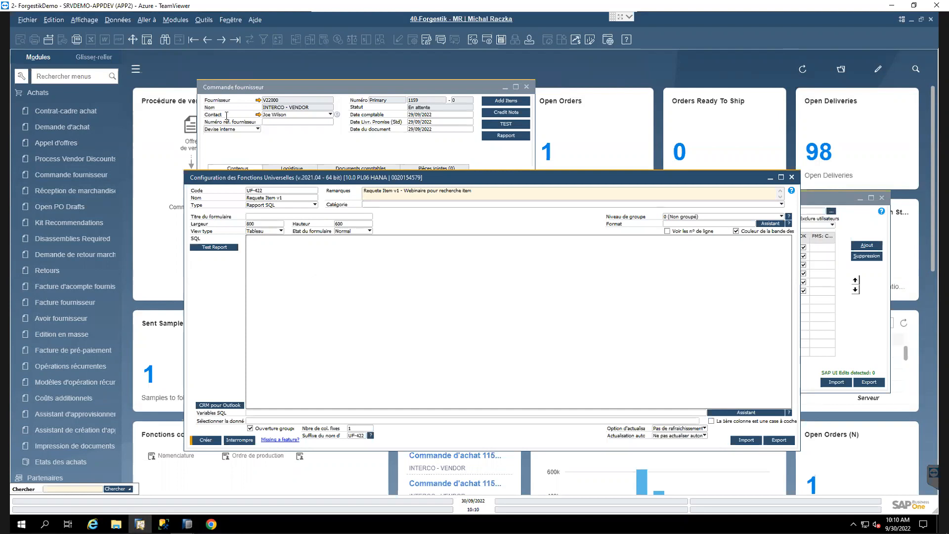
Step: Open the query generator and place it over the lower part of the universal function configuration
{"action": "left_click", "coordinate": [202, 20]}
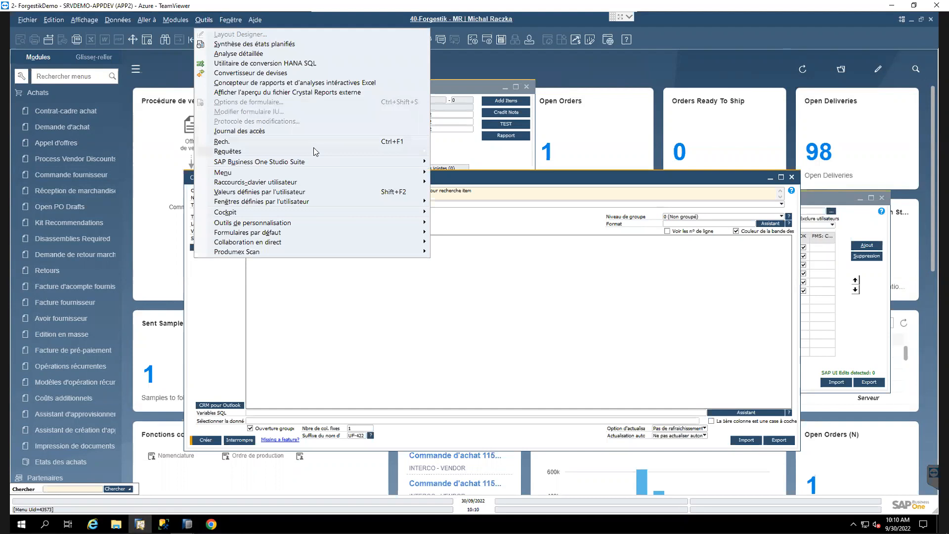
{"action": "mouse_move", "coordinate": [317, 149]}
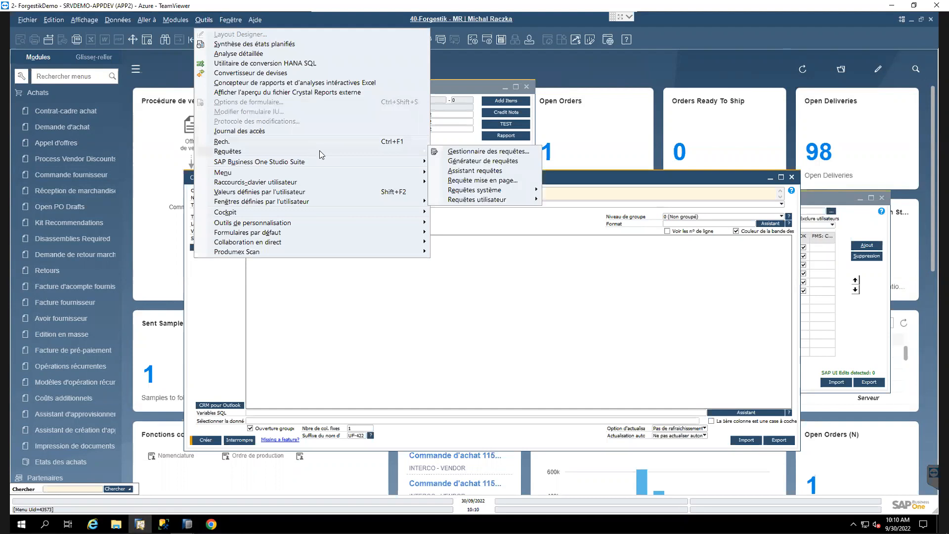
{"action": "left_click", "coordinate": [509, 162]}
{"action": "left_click_drag", "start_coordinate": [613, 226], "coordinate": [529, 244]}
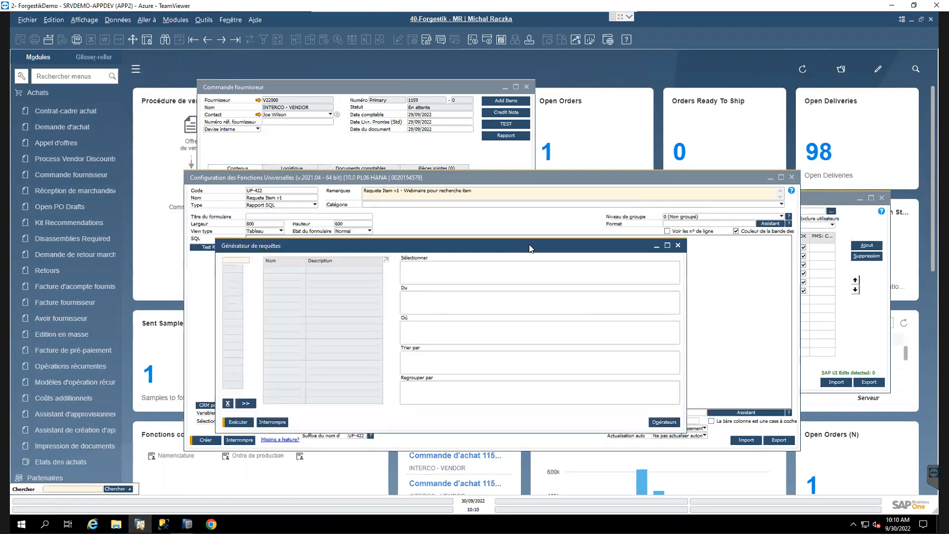
{"action": "left_click_drag", "start_coordinate": [530, 249], "coordinate": [640, 266]}
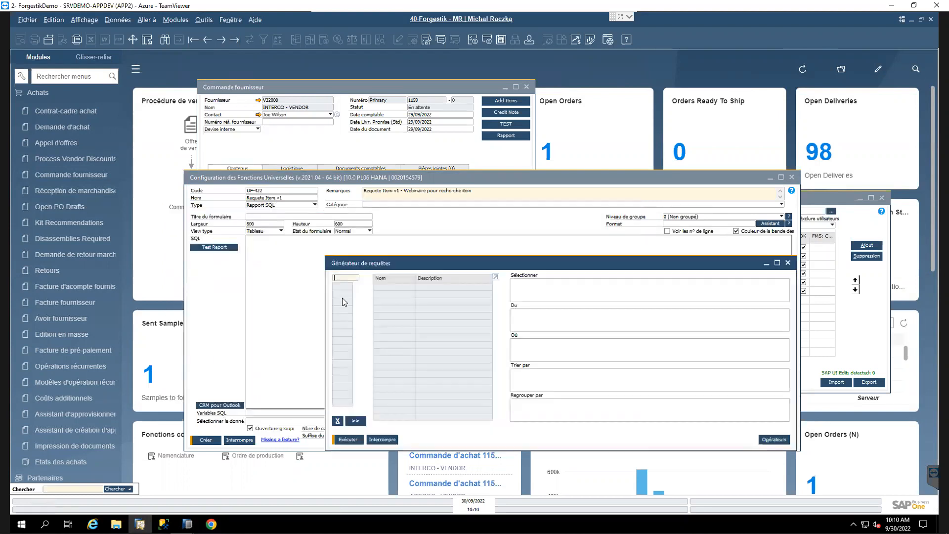
Step: Add the OITM table as the source table of the query in the query generator
{"action": "type", "text": "OITM"}
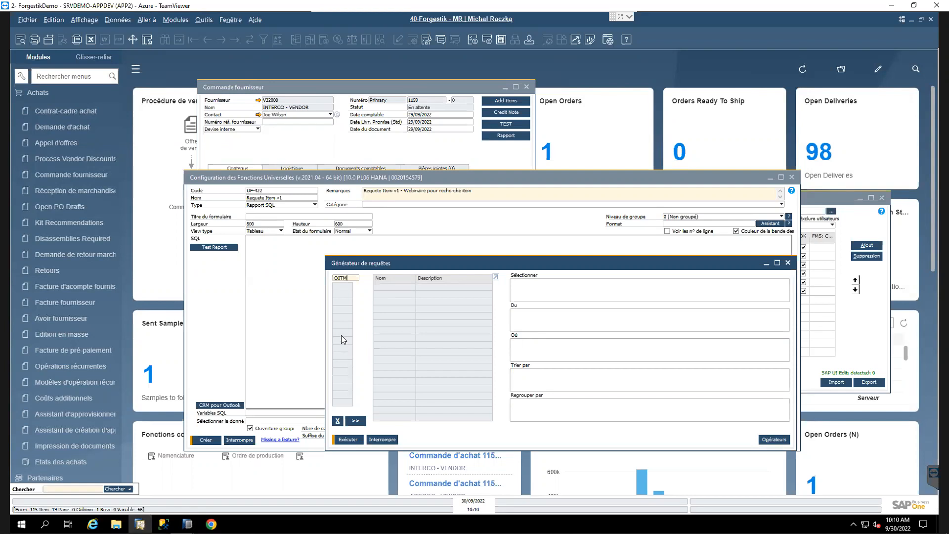
{"action": "key", "text": "Return"}
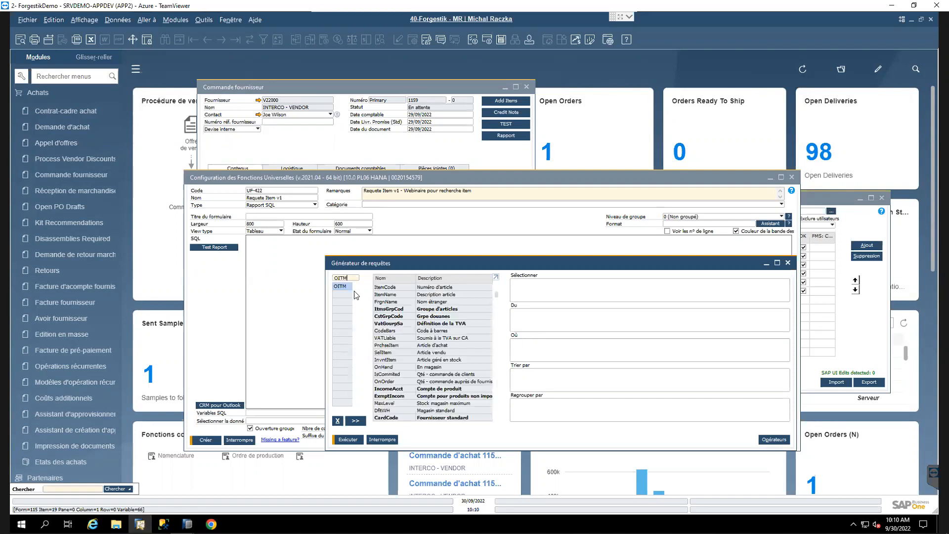
{"action": "double_click", "coordinate": [347, 292]}
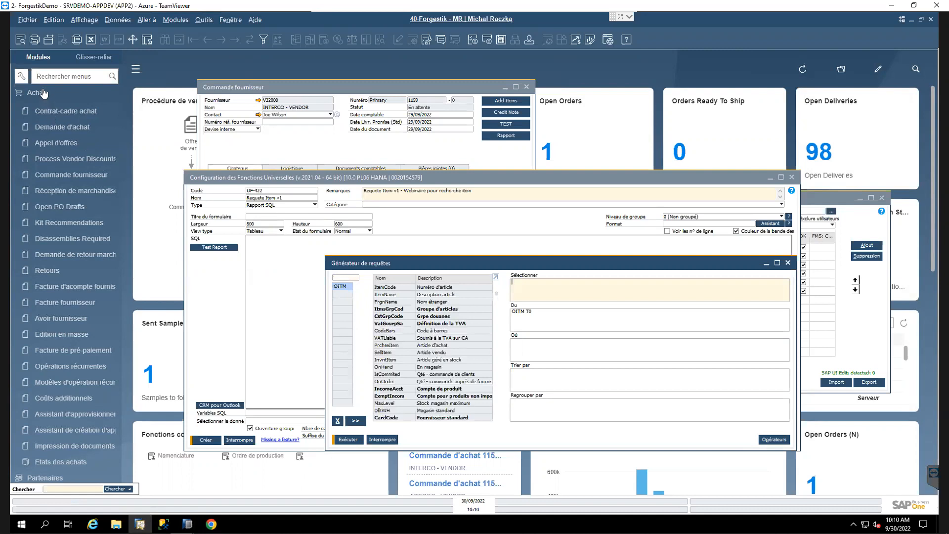
Step: Inspect the item master data form in the inventory module, check the system information display option, and minimize the form
{"action": "left_click", "coordinate": [43, 93]}
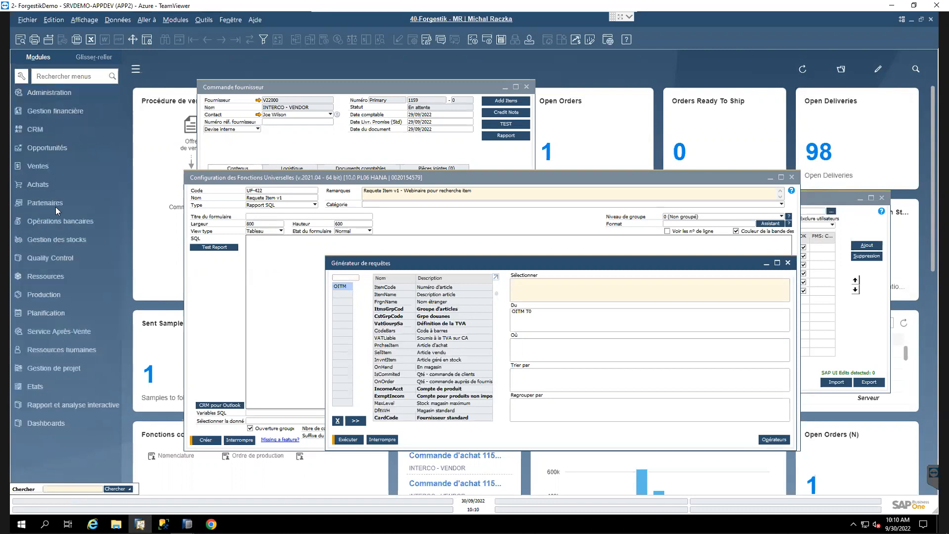
{"action": "left_click", "coordinate": [58, 240]}
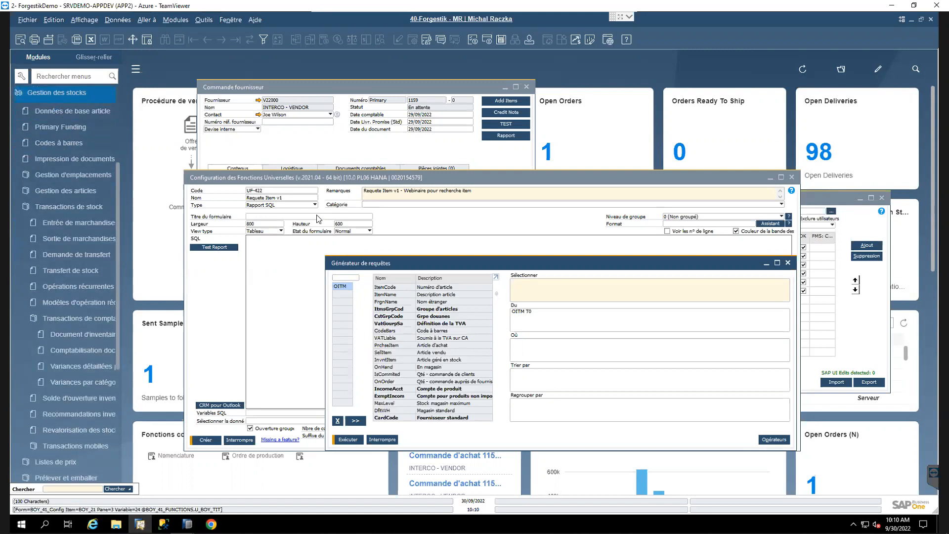
{"action": "left_click", "coordinate": [77, 111]}
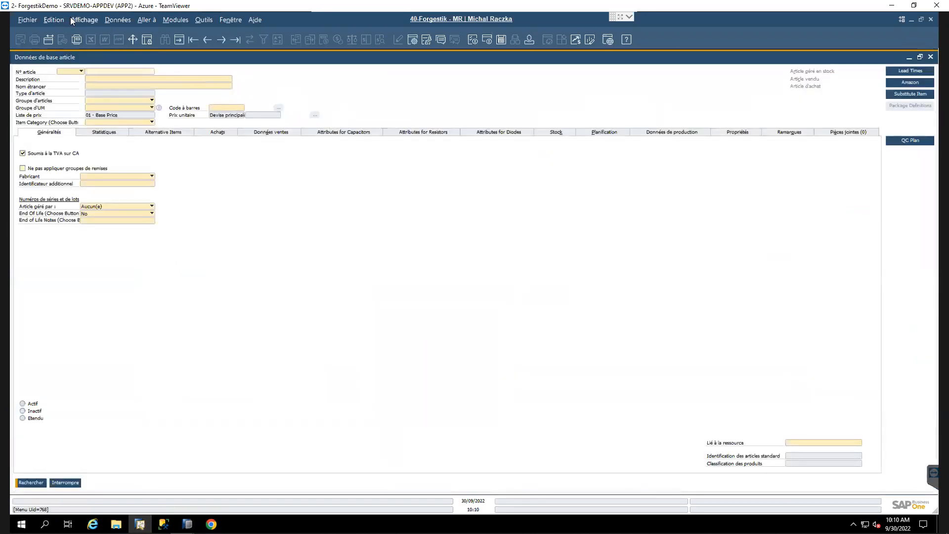
{"action": "left_click", "coordinate": [73, 20]}
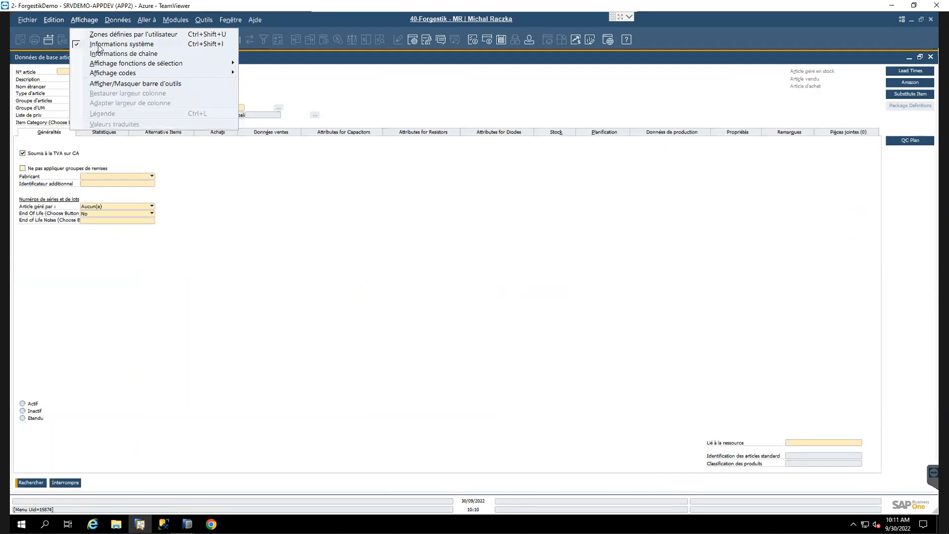
{"action": "left_click", "coordinate": [374, 91]}
{"action": "mouse_move", "coordinate": [97, 69]}
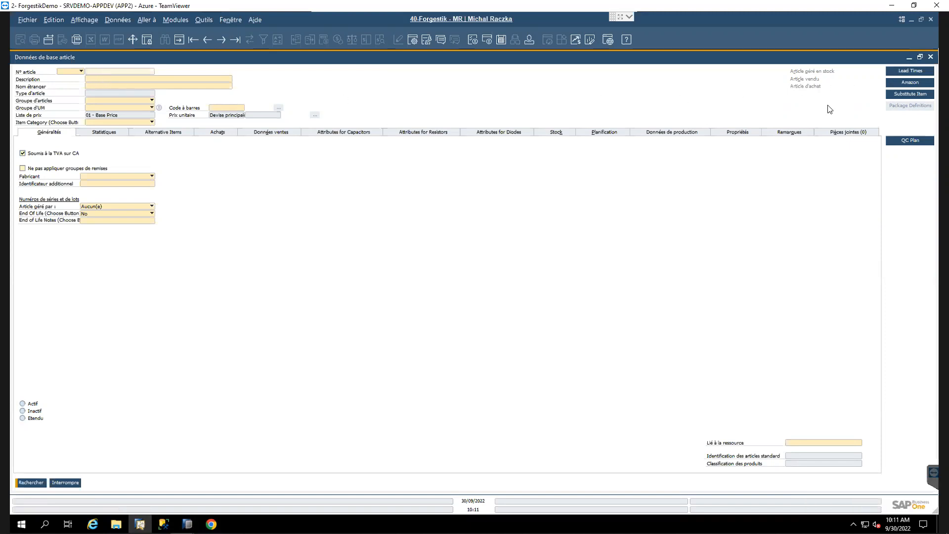
{"action": "left_click", "coordinate": [910, 56]}
Step: Move the query generator to the upper middle of the function configuration and run the query on the OITM table
{"action": "left_click_drag", "start_coordinate": [487, 261], "coordinate": [431, 231]}
{"action": "left_click", "coordinate": [292, 248]}
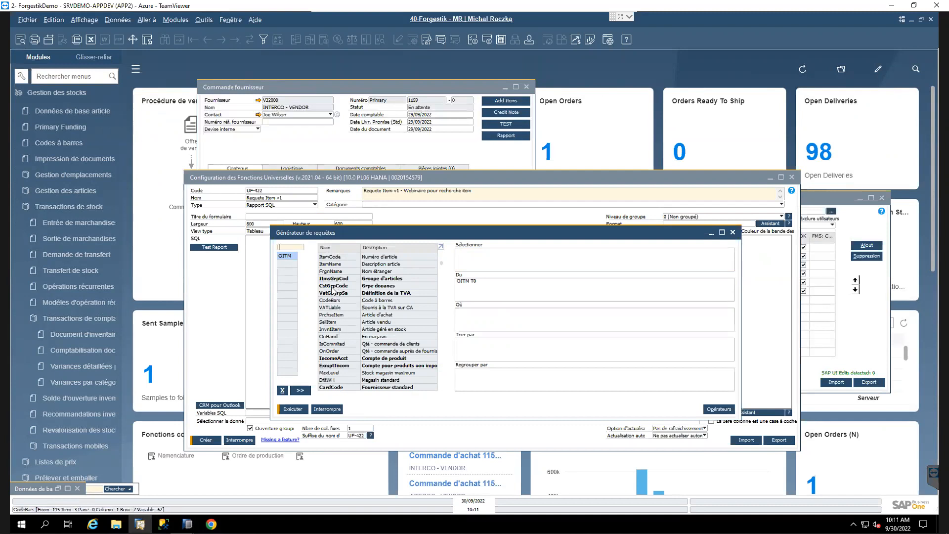
{"action": "left_click", "coordinate": [331, 258]}
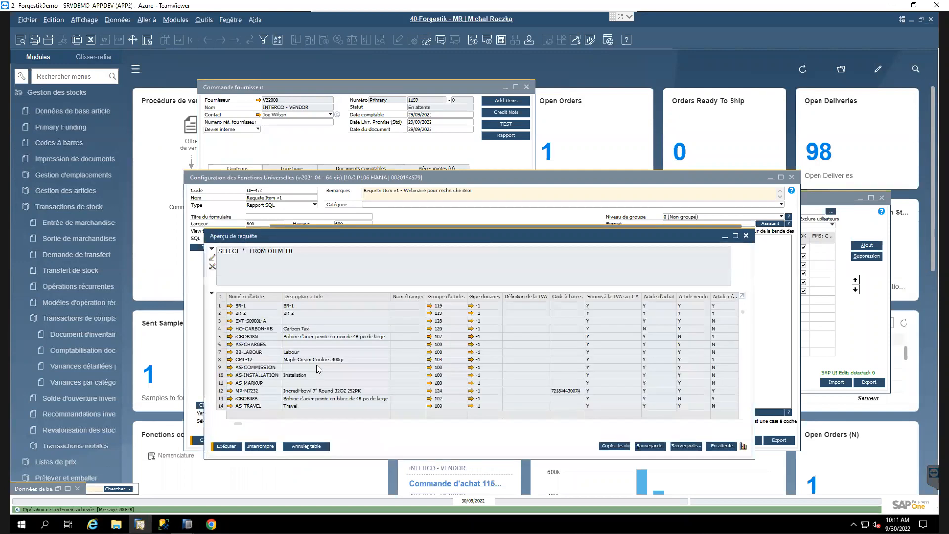
Step: Replace the asterisk in the query preview's SELECT statement with "ItemCode"
{"action": "left_click", "coordinate": [245, 252]}
{"action": "left_click", "coordinate": [212, 258]}
{"action": "left_click", "coordinate": [246, 252]}
{"action": "key", "text": "BackSpace"}
{"action": "type", "text": "\"\""}
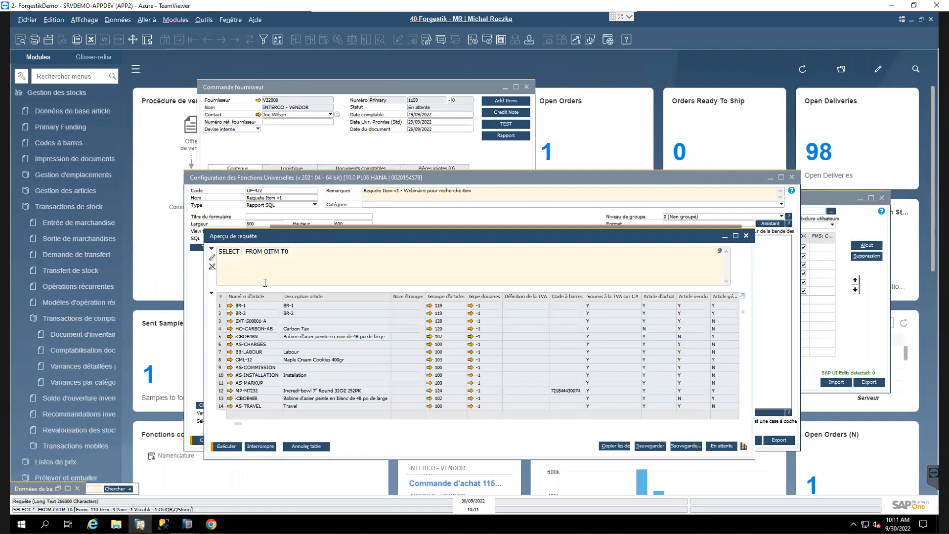
{"action": "key", "text": "Left"}
{"action": "type", "text": "ItemCode"}
Step: Append WHERE "PrchseItem" = 'Y' AND "InvntItem" = 'Y' to the query and execute it
{"action": "left_click_drag", "start_coordinate": [323, 253], "coordinate": [218, 252]}
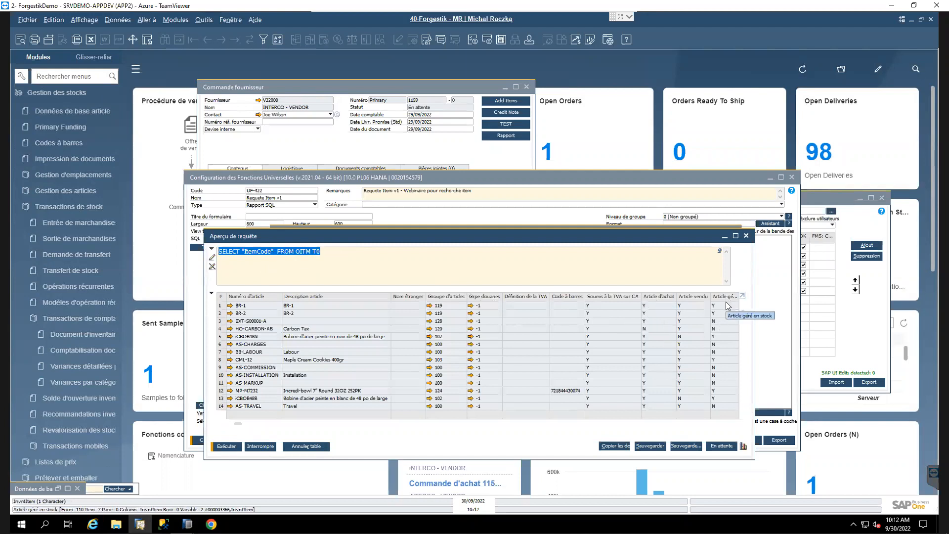
{"action": "left_click", "coordinate": [321, 254]}
{"action": "left_click_drag", "start_coordinate": [324, 252], "coordinate": [217, 253]}
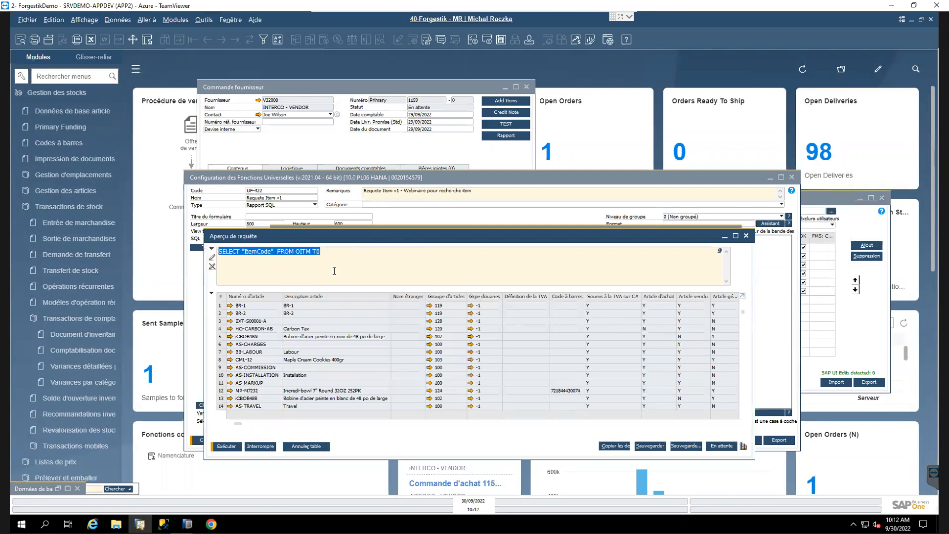
{"action": "left_click", "coordinate": [340, 261]}
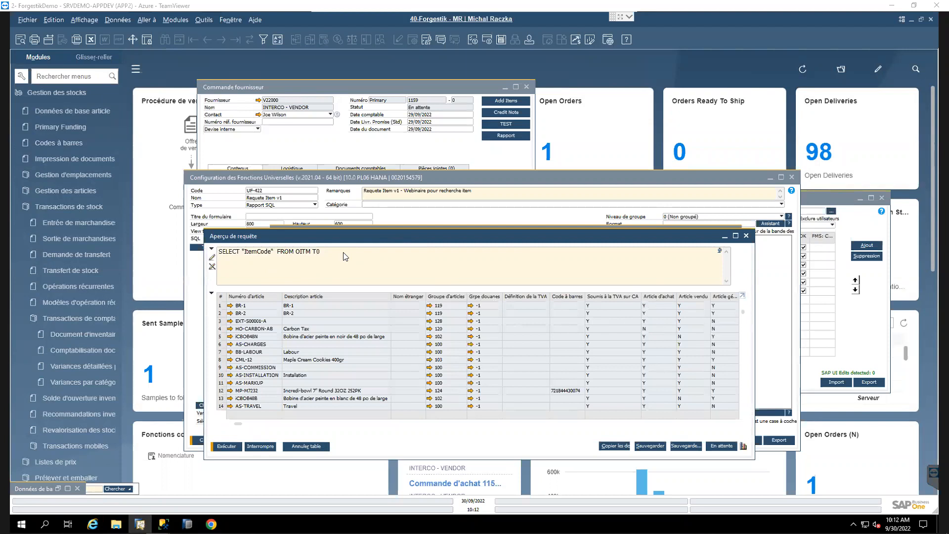
{"action": "type", "text": "WHERE \"PrchseItem\" = 'Y' AND \"InvntItem\" = 'Y'"}
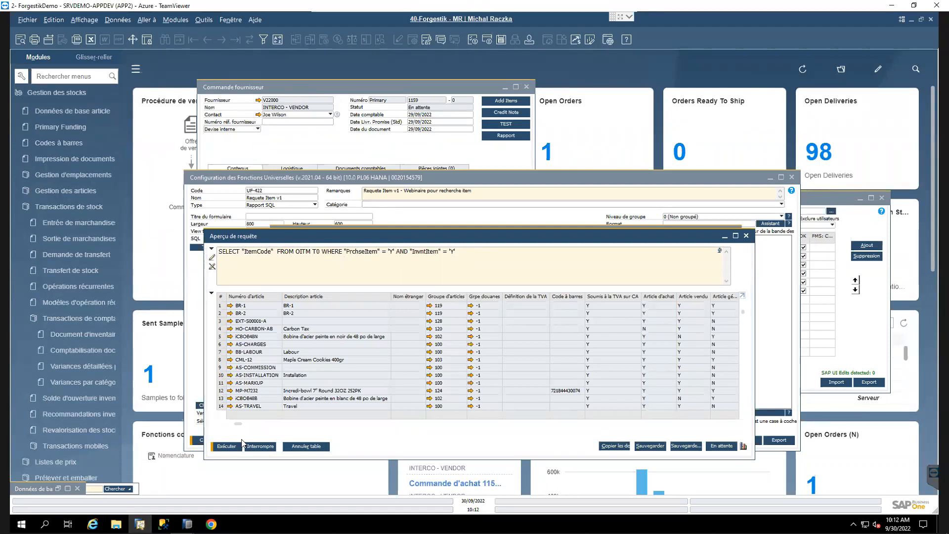
{"action": "left_click", "coordinate": [225, 446]}
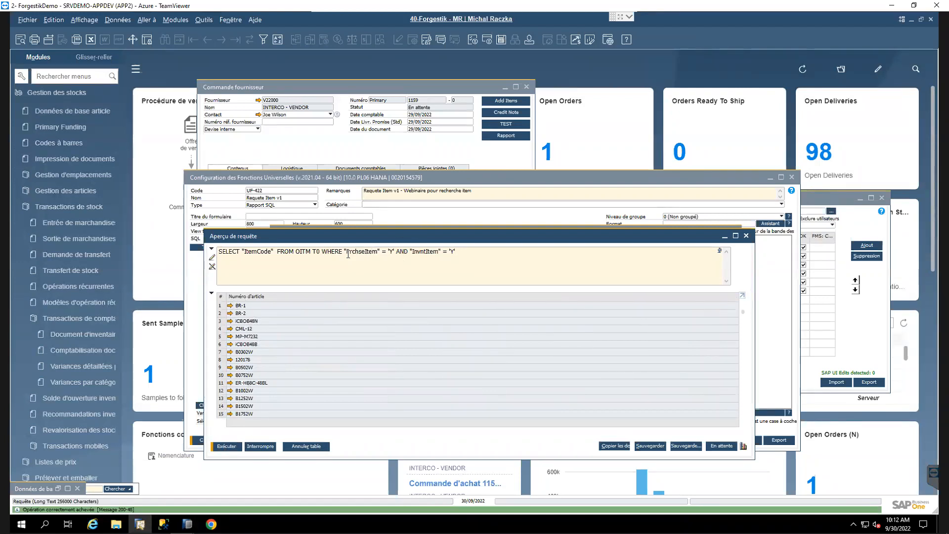
Step: Copy the full query into the SQL field of the universal function and minimize both query windows
{"action": "left_click_drag", "start_coordinate": [456, 252], "coordinate": [218, 252]}
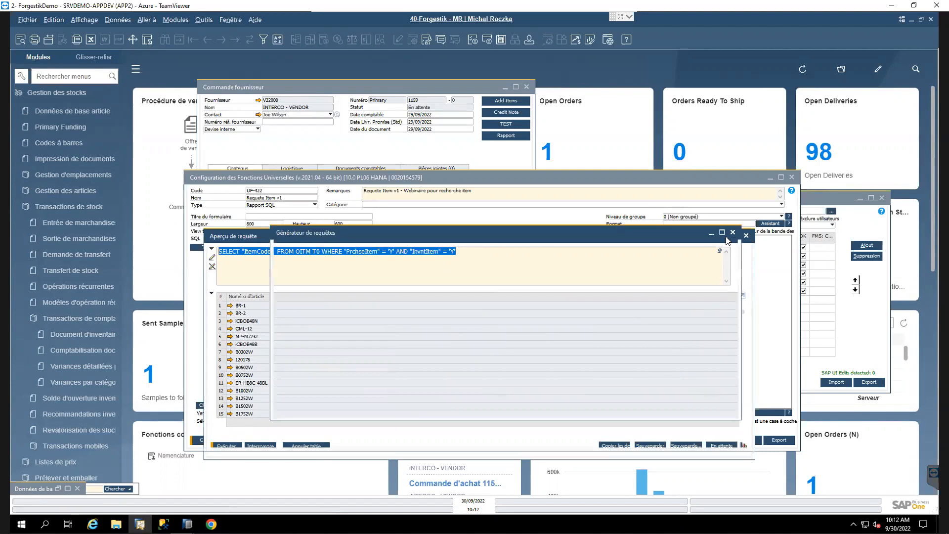
{"action": "left_click", "coordinate": [725, 237]}
{"action": "left_click", "coordinate": [712, 235]}
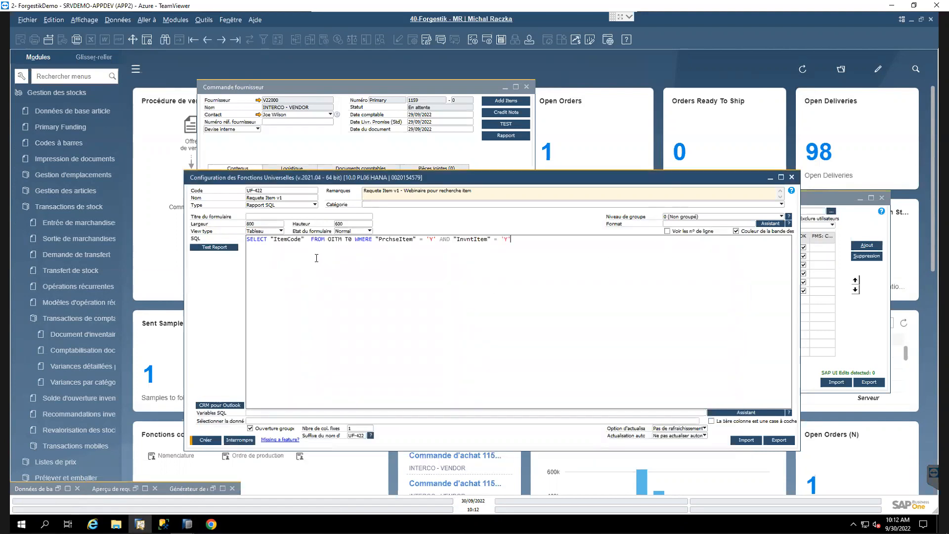
Step: Split the SQL so SELECT, "ItemCode", FROM and WHERE each start their own line, separated by blank lines
{"action": "left_click", "coordinate": [312, 239]}
{"action": "key", "text": "Return"}
{"action": "key", "text": "Return"}
{"action": "left_click", "coordinate": [292, 253]}
{"action": "key", "text": "Return"}
{"action": "key", "text": "Return"}
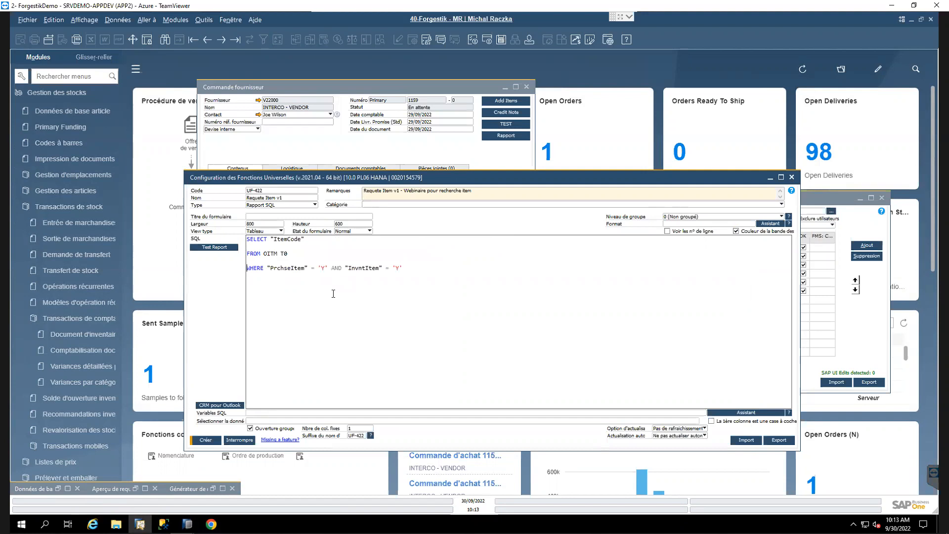
{"action": "left_click", "coordinate": [271, 239]}
{"action": "key", "text": "Return"}
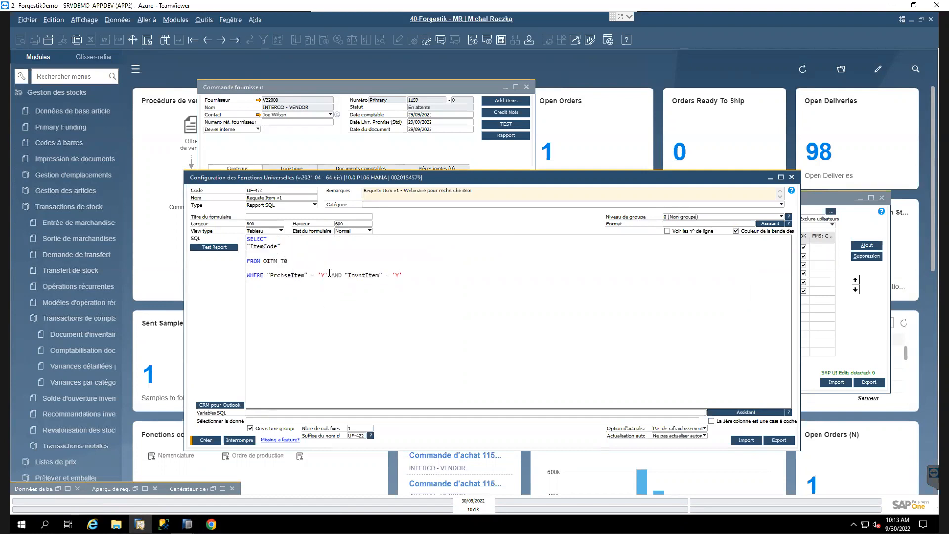
{"action": "key", "text": "Return"}
{"action": "left_click", "coordinate": [321, 264]}
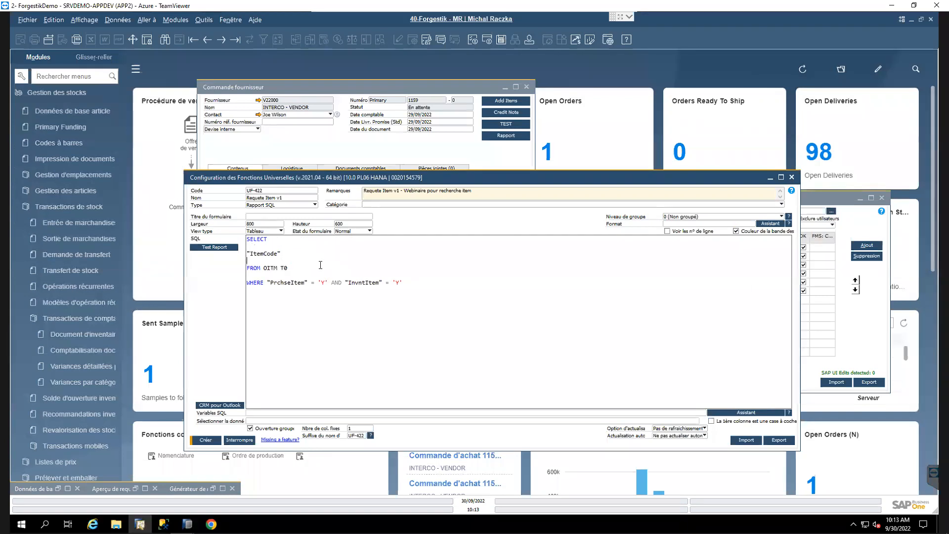
{"action": "key", "text": "Left"}
{"action": "left_click", "coordinate": [308, 259]}
Step: Create the Requete Item v1 universal function and save the button configuration of the purchase order form
{"action": "left_click", "coordinate": [205, 441]}
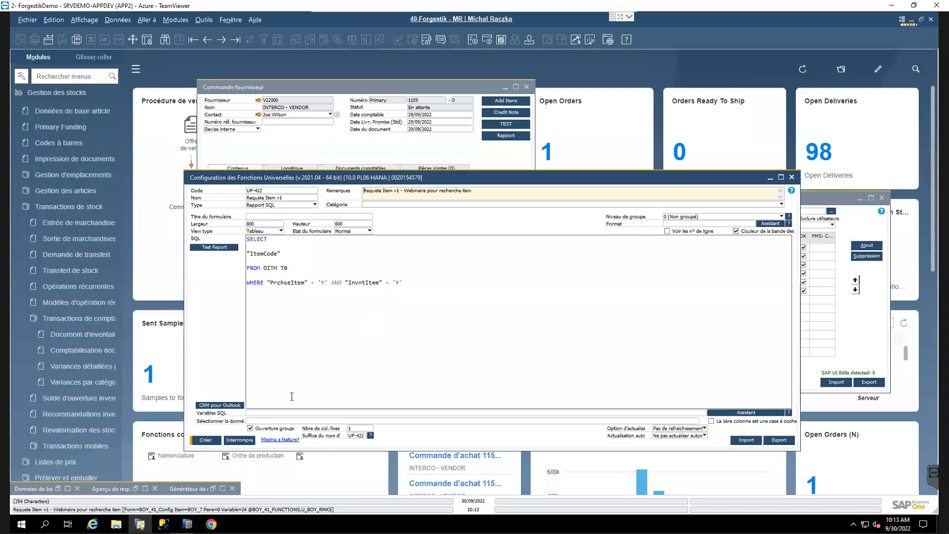
{"action": "left_click", "coordinate": [201, 440]}
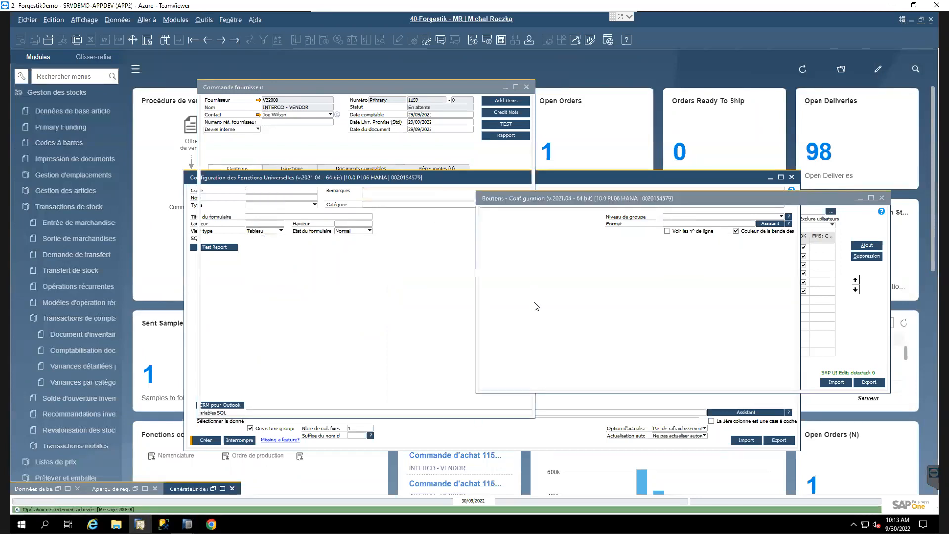
{"action": "left_click", "coordinate": [492, 385]}
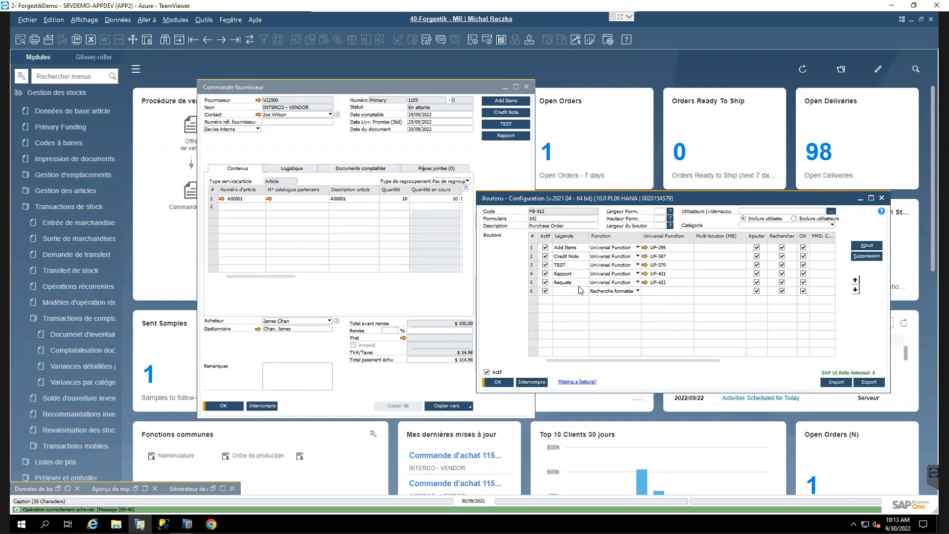
Step: Close the purchase order window and reopen it from the purchasing module to load the Requete button
{"action": "left_click", "coordinate": [523, 95]}
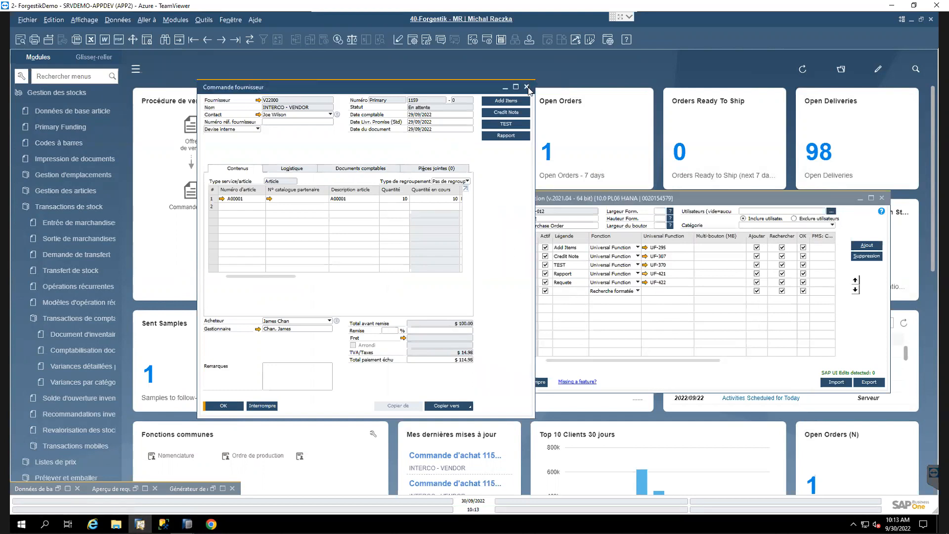
{"action": "left_click", "coordinate": [527, 88]}
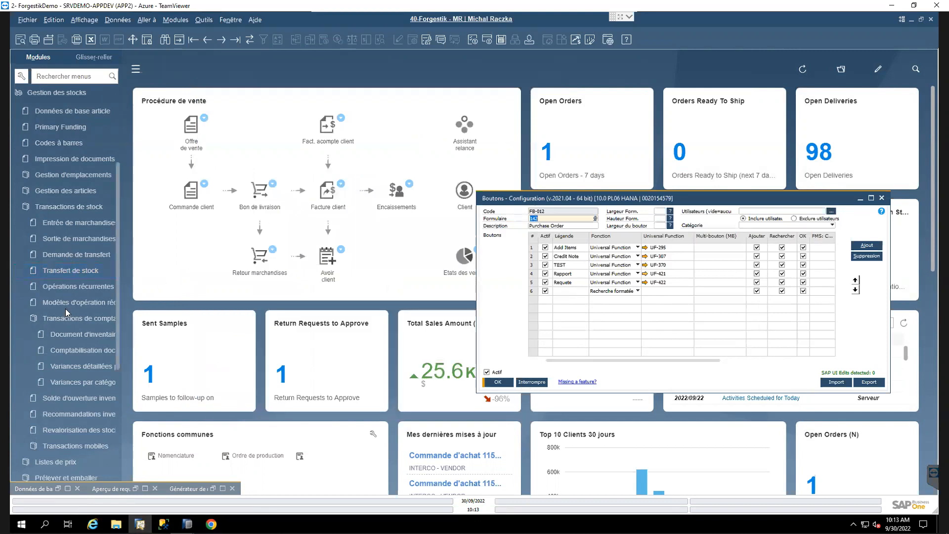
{"action": "left_click", "coordinate": [59, 207]}
{"action": "scroll", "coordinate": [59, 193], "scroll_direction": "up", "scroll_amount": 5}
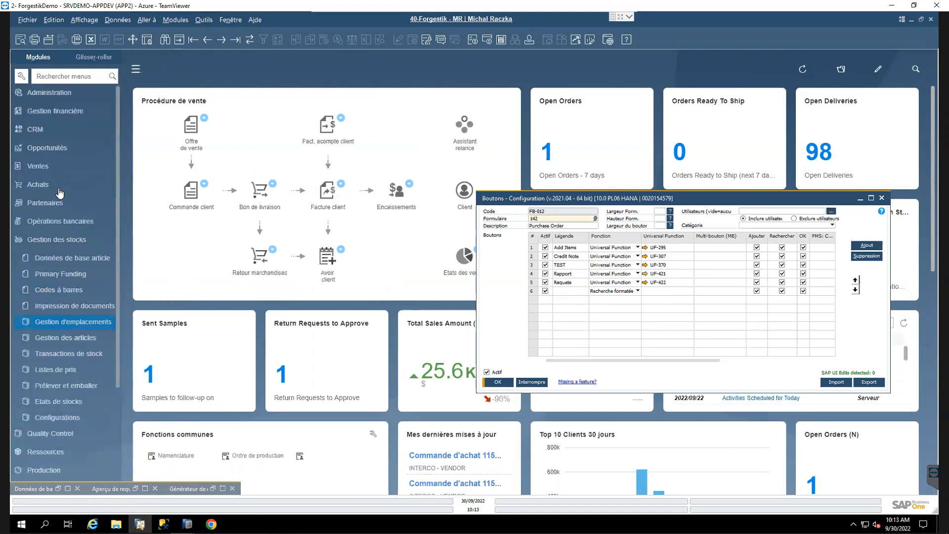
{"action": "left_click", "coordinate": [46, 185]}
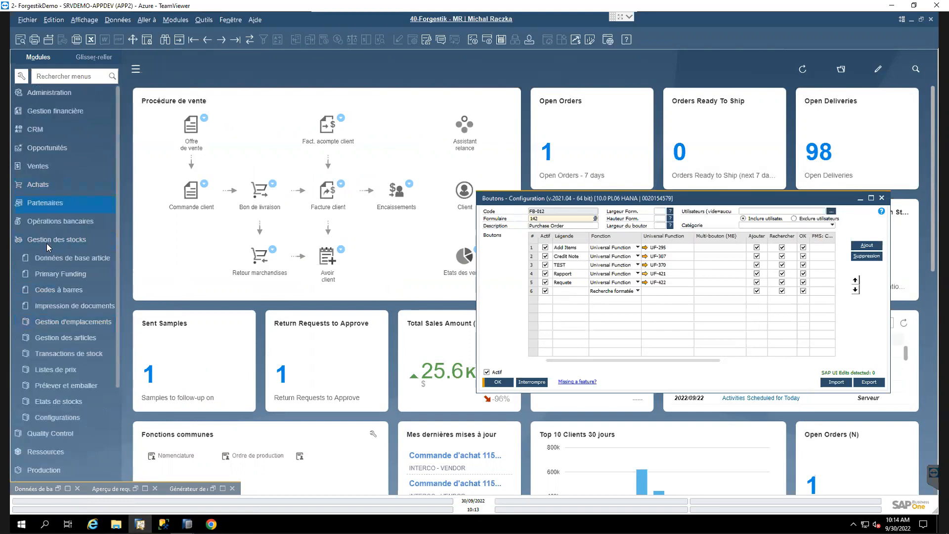
{"action": "left_click", "coordinate": [287, 238]}
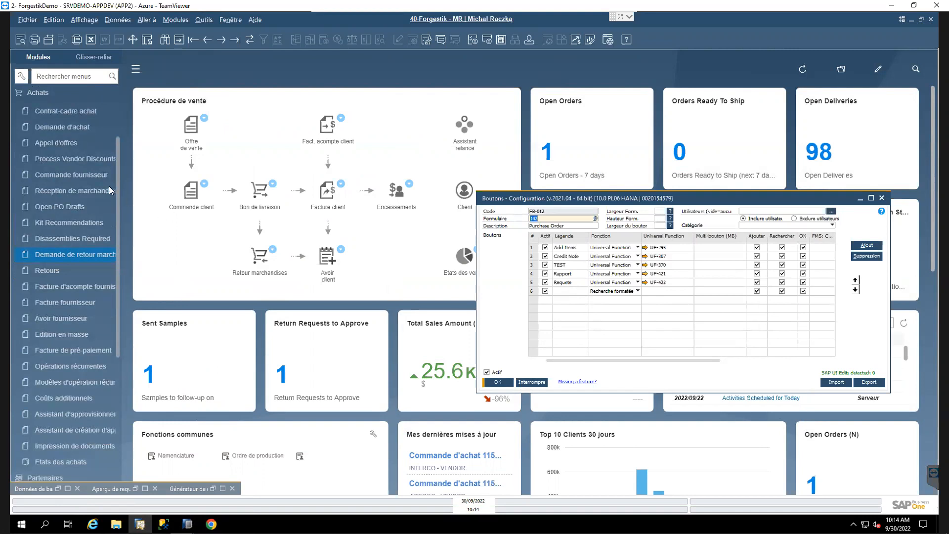
{"action": "left_click", "coordinate": [90, 174]}
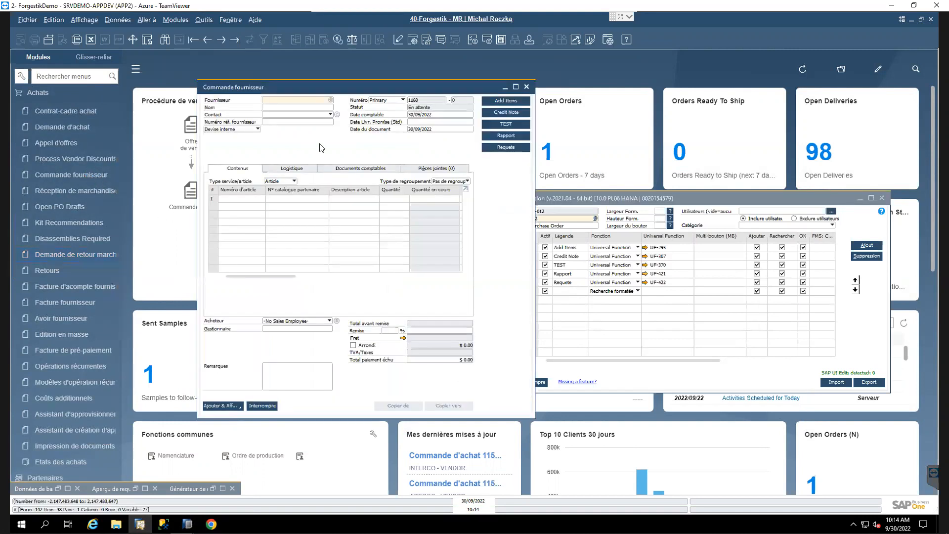
Step: Test the Requete button on purchase order 1159, look through the item code list, and close the results window
{"action": "left_click_drag", "start_coordinate": [359, 91], "coordinate": [251, 95]}
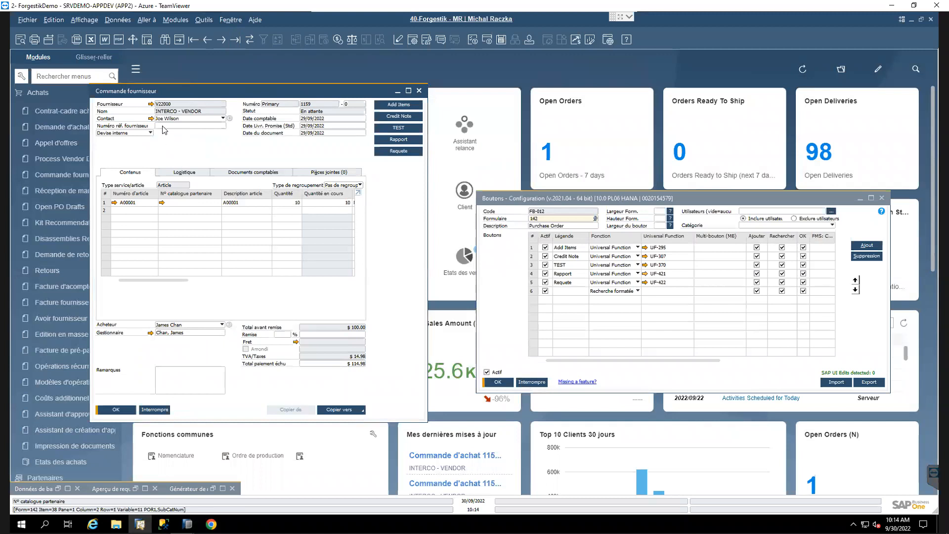
{"action": "left_click", "coordinate": [389, 151]}
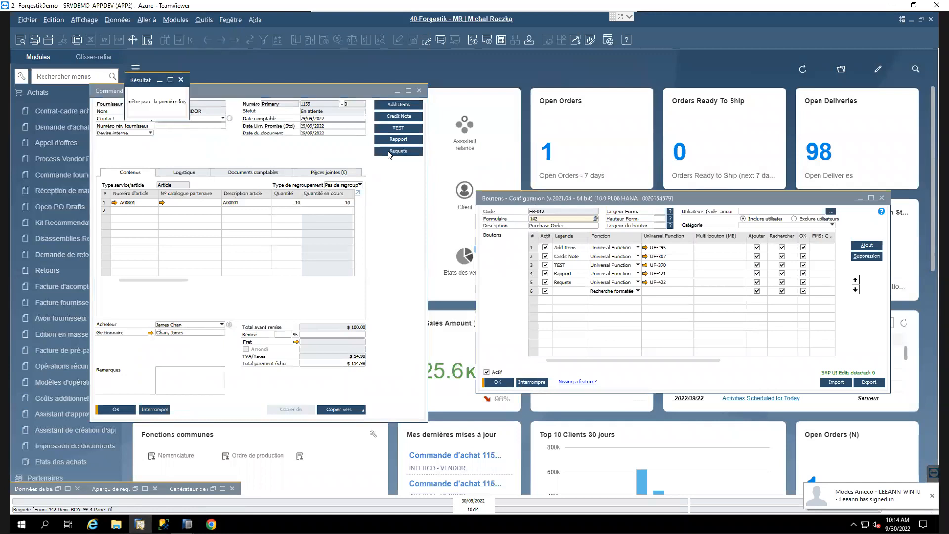
{"action": "left_click_drag", "start_coordinate": [320, 83], "coordinate": [425, 141]}
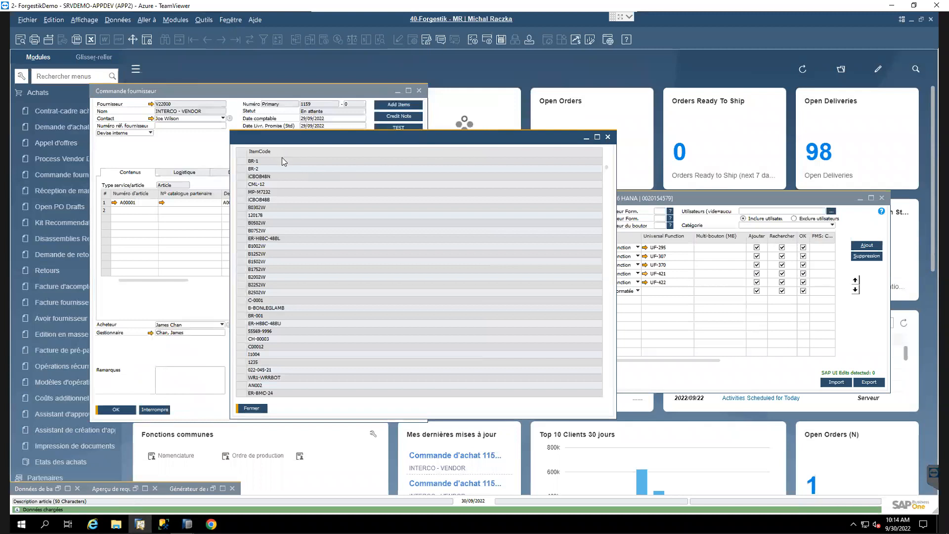
{"action": "mouse_move", "coordinate": [606, 168]}
{"action": "left_mouse_down"}
{"action": "mouse_move", "coordinate": [609, 417]}
{"action": "mouse_move", "coordinate": [607, 167]}
{"action": "left_mouse_up"}
{"action": "left_click_drag", "start_coordinate": [485, 131], "coordinate": [442, 172]}
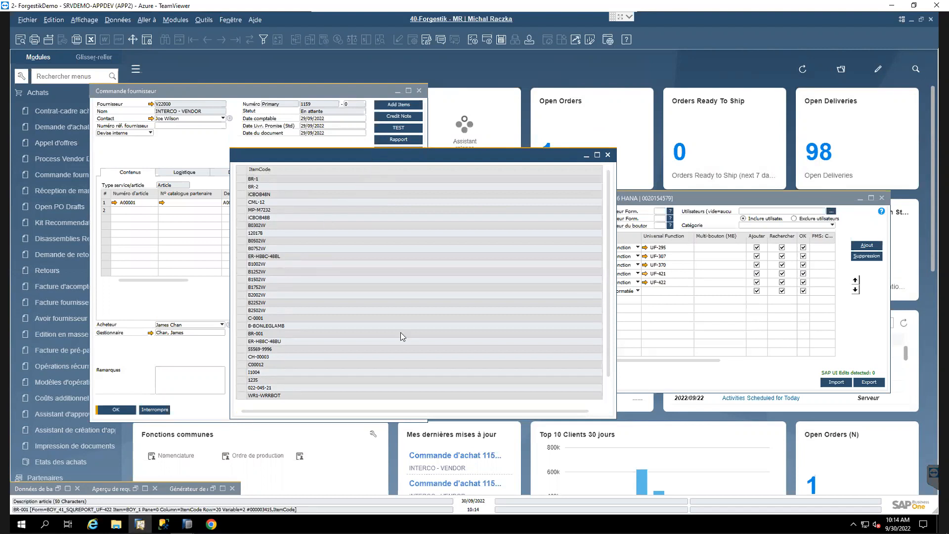
{"action": "left_click", "coordinate": [609, 156]}
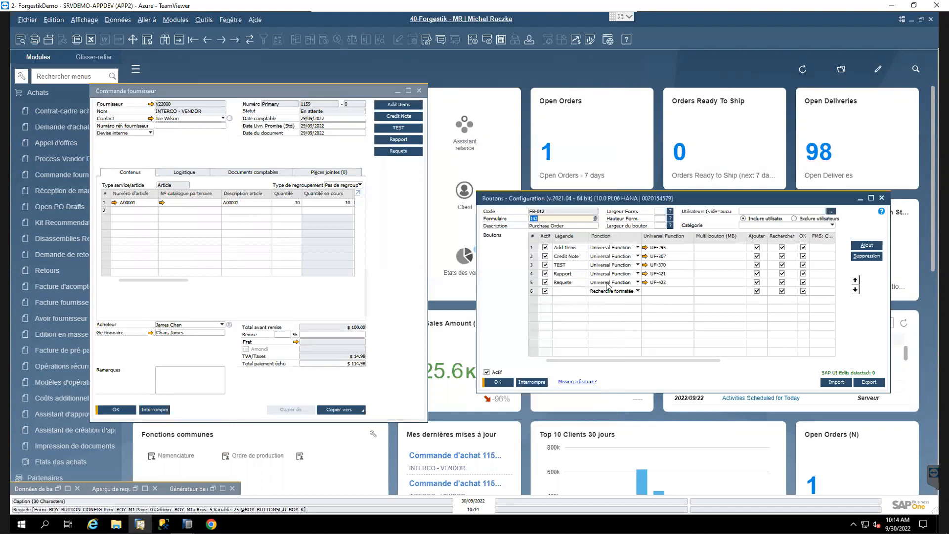
Step: Open universal function UF-422 from the Requete button row and maximize its configuration window for editing the SQL
{"action": "left_click", "coordinate": [645, 283]}
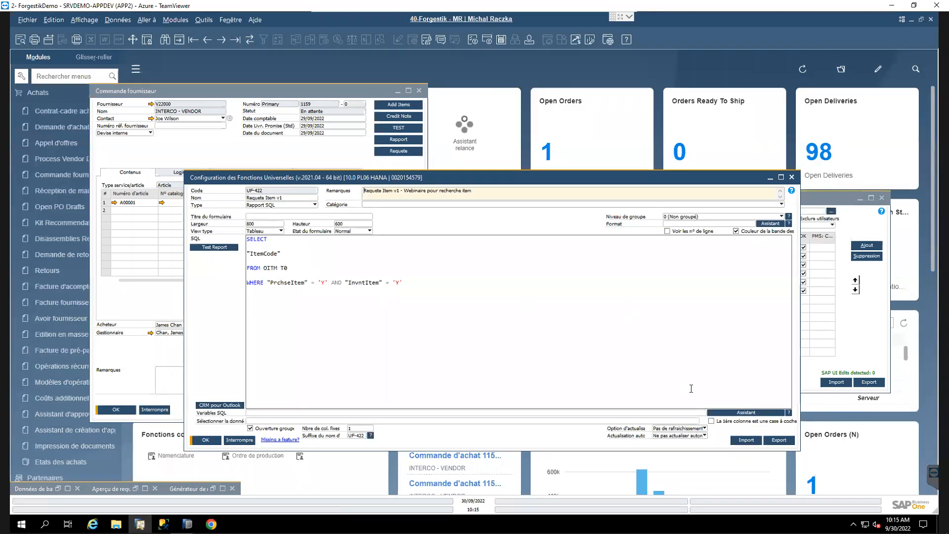
{"action": "left_click", "coordinate": [782, 178]}
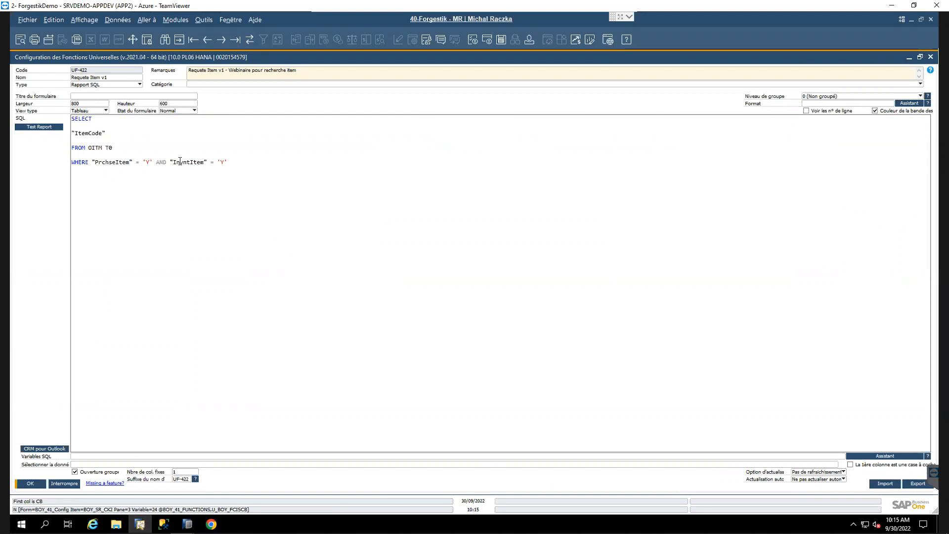
{"action": "left_click", "coordinate": [111, 123]}
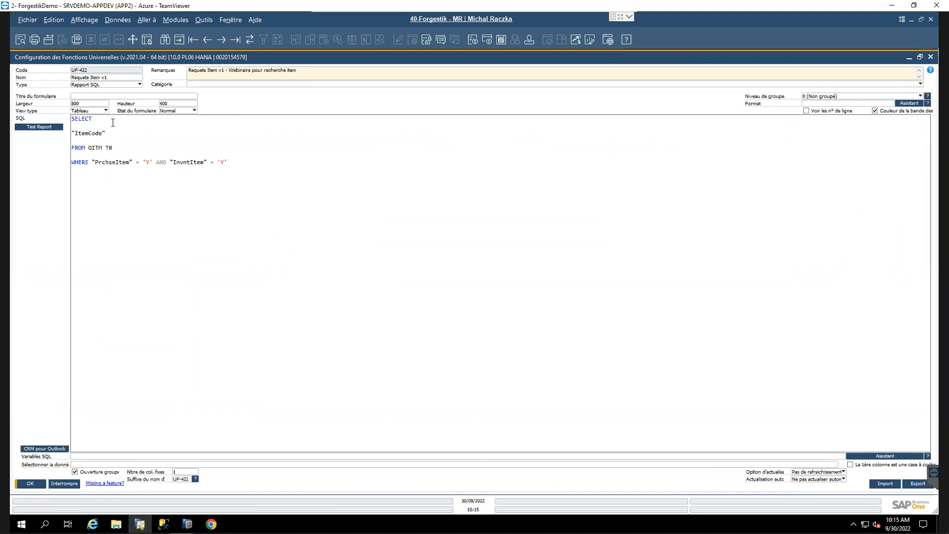
Step: Add an empty-string column aliased "Select" ahead of "ItemCode" in the UF-422 SQL query
{"action": "key", "text": "Return"}
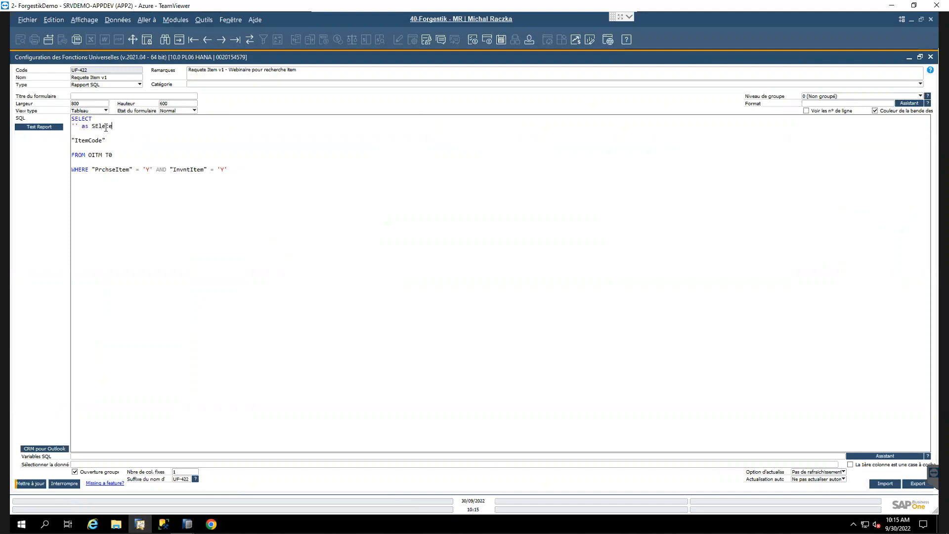
{"action": "type", "text": "LE"}
{"action": "key", "text": "BackSpace"}
{"action": "key", "text": "BackSpace"}
{"action": "key", "text": "BackSpace"}
{"action": "key", "text": "BackSpace"}
{"action": "key", "text": "BackSpace"}
{"action": "type", "text": "\"Select\","}
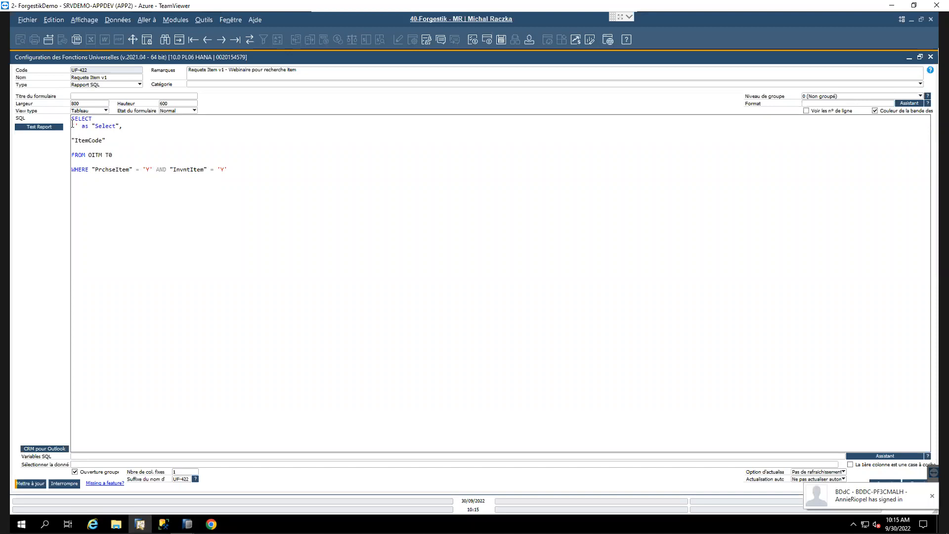
Step: Make the first column of UF-422 a checkbox, save the function, and restore its configuration window to normal size
{"action": "left_click", "coordinate": [851, 465]}
{"action": "left_click", "coordinate": [32, 484]}
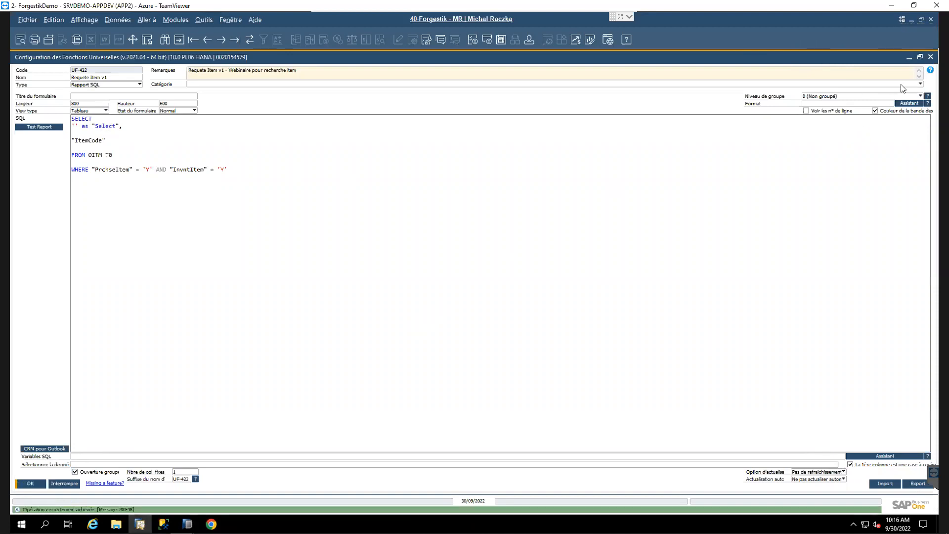
{"action": "left_click", "coordinate": [920, 57]}
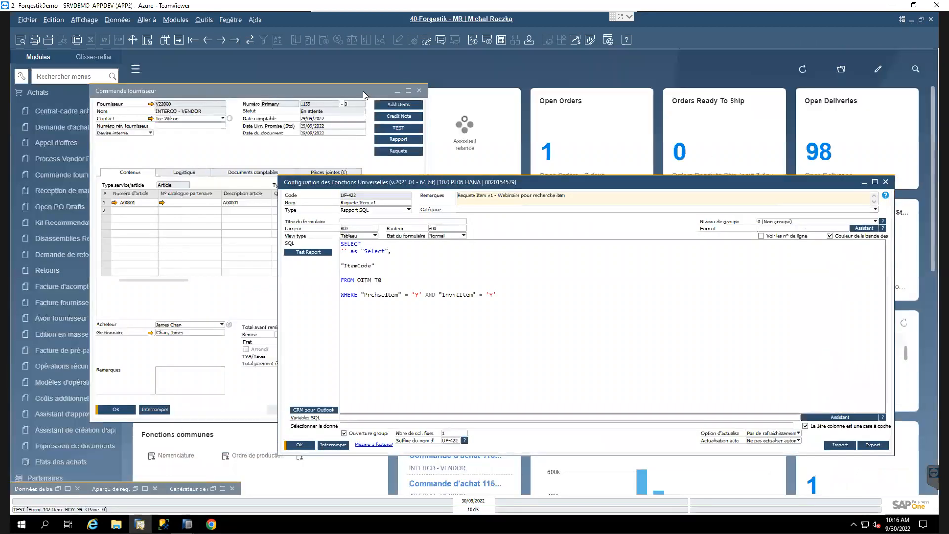
Step: Test the Requete button on the purchase order by selecting items BR-1, ICBOB48B, B0752W and B1502W, and close the results window
{"action": "left_click", "coordinate": [363, 91]}
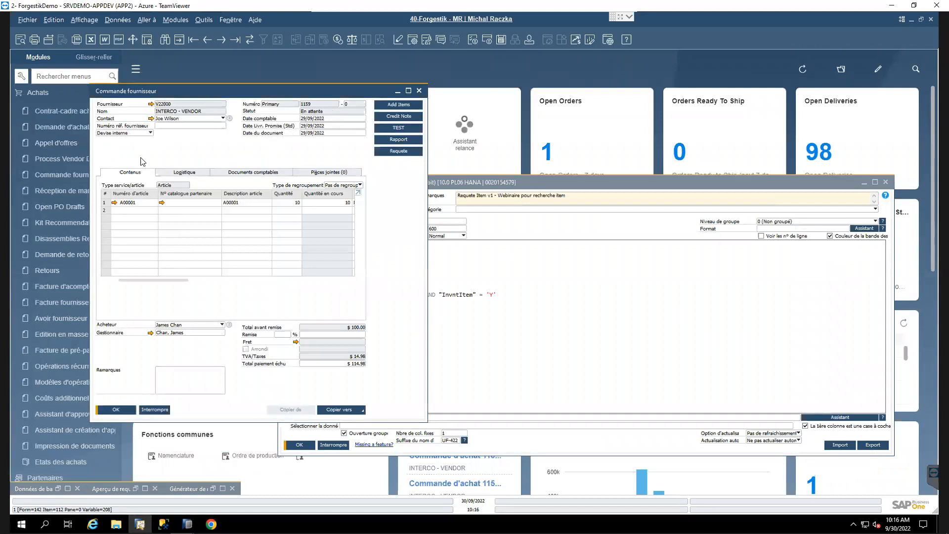
{"action": "left_click", "coordinate": [399, 151]}
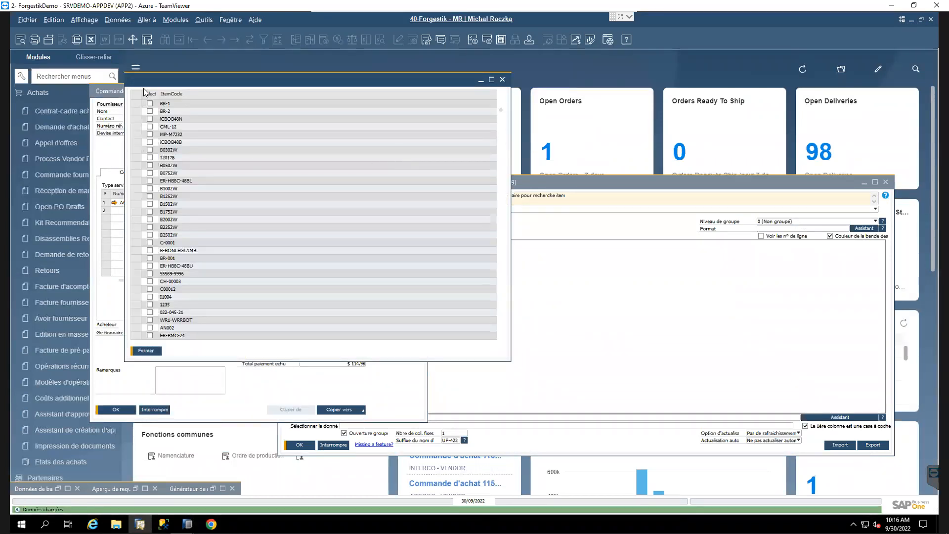
{"action": "left_click", "coordinate": [150, 103]}
{"action": "left_click", "coordinate": [150, 142]}
{"action": "left_click", "coordinate": [150, 173]}
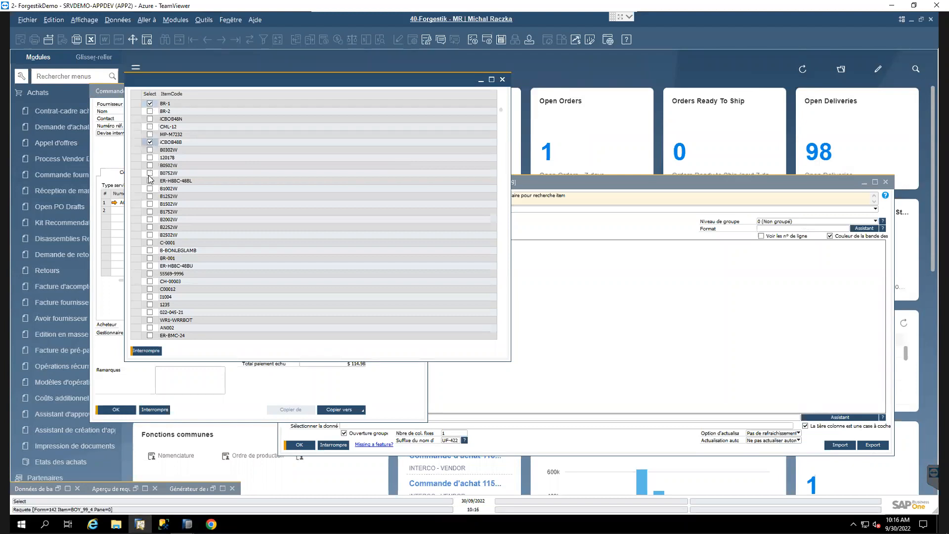
{"action": "left_click", "coordinate": [149, 204]}
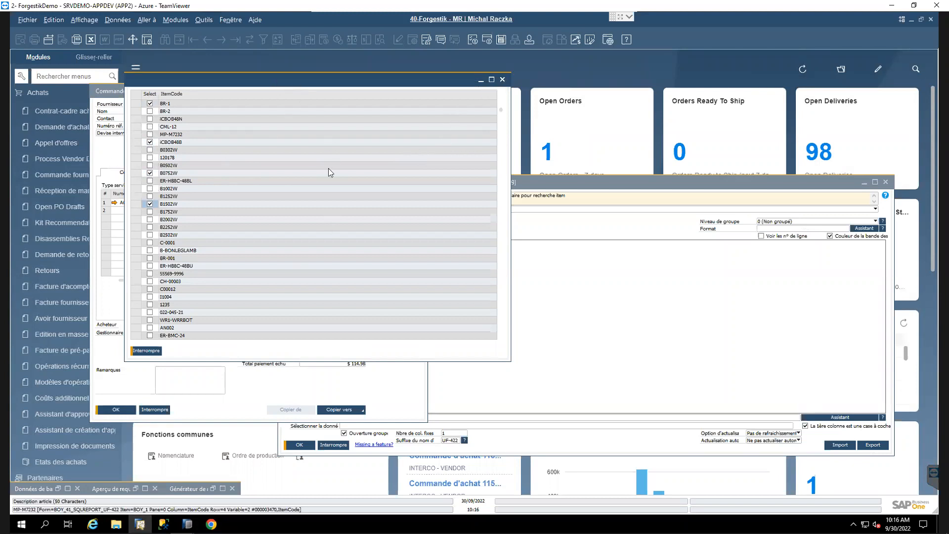
{"action": "left_click_drag", "start_coordinate": [322, 85], "coordinate": [354, 88]}
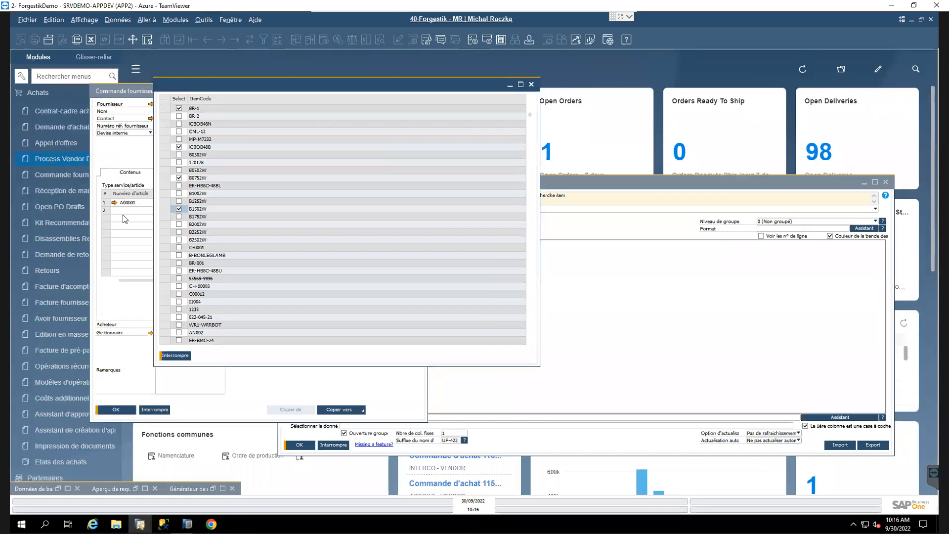
{"action": "left_click", "coordinate": [531, 84]}
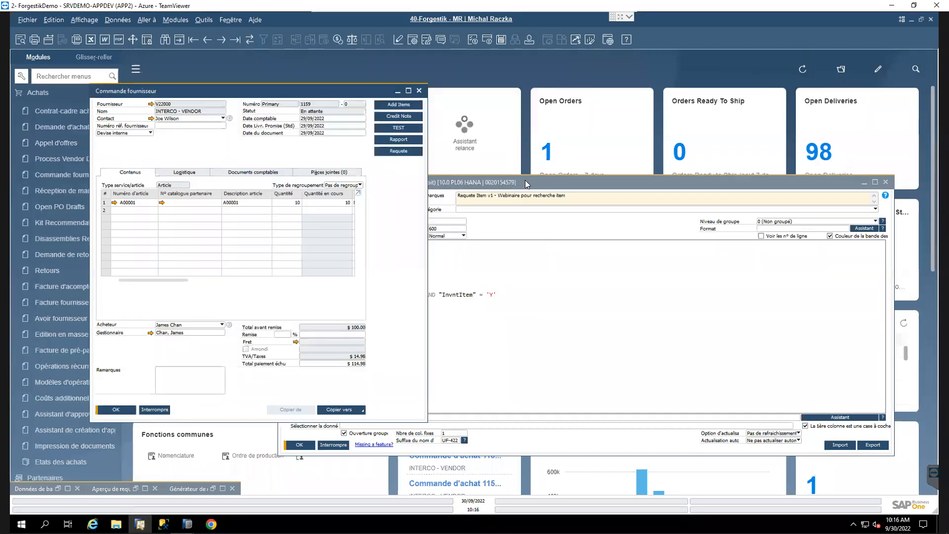
Step: Add the column 0 as QTY after "ItemCode" in the SQL query of UF-422
{"action": "left_click", "coordinate": [527, 183]}
{"action": "left_click_drag", "start_coordinate": [527, 184], "coordinate": [527, 172]}
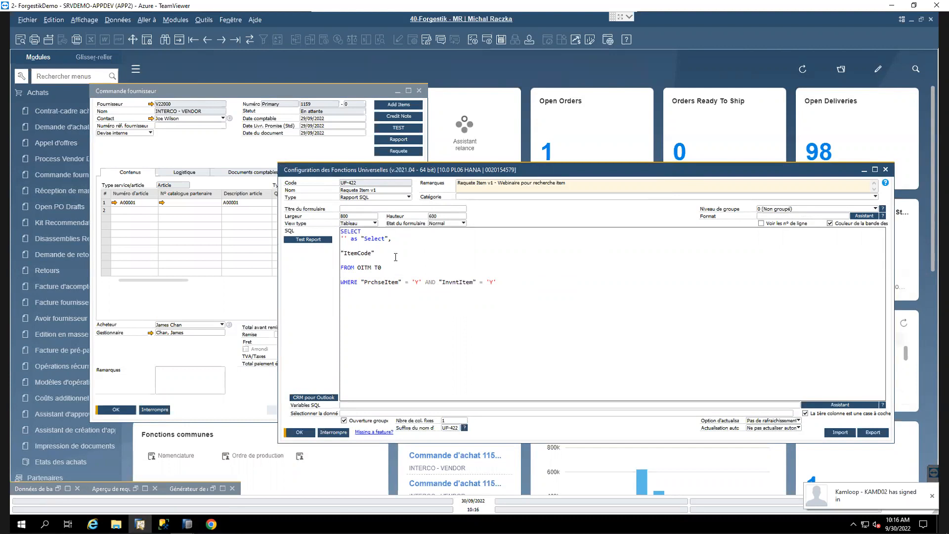
{"action": "type", "text": ","}
{"action": "key", "text": "Return"}
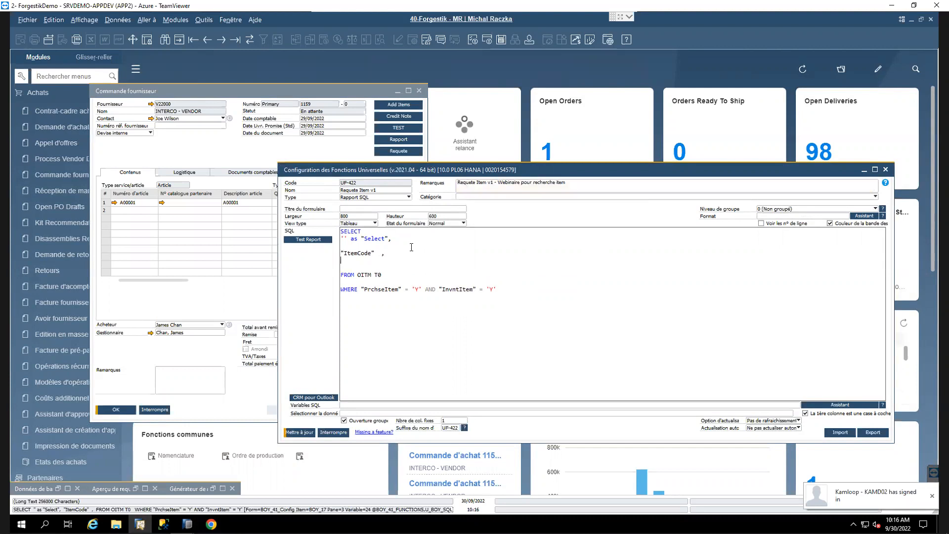
{"action": "key", "text": "Return"}
{"action": "type", "text": "0 "}
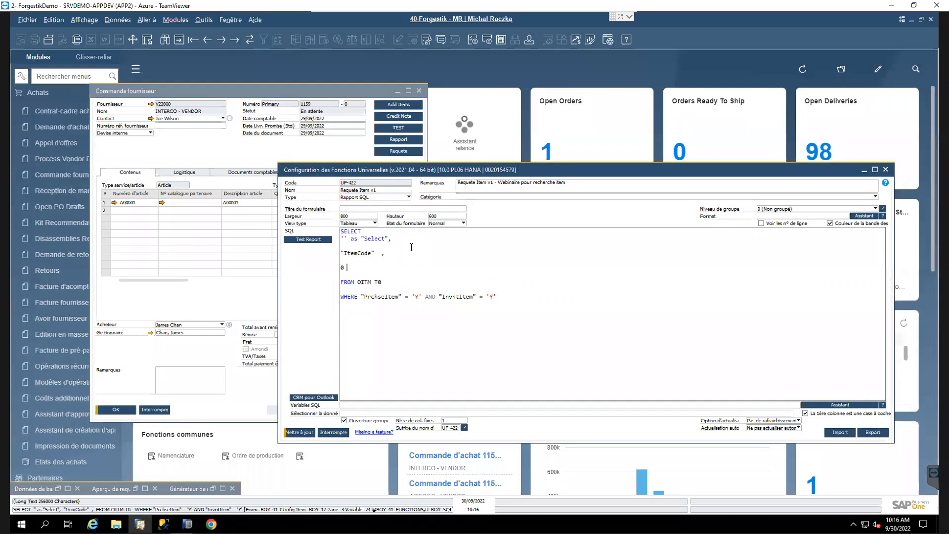
{"action": "type", "text": "as QTY"}
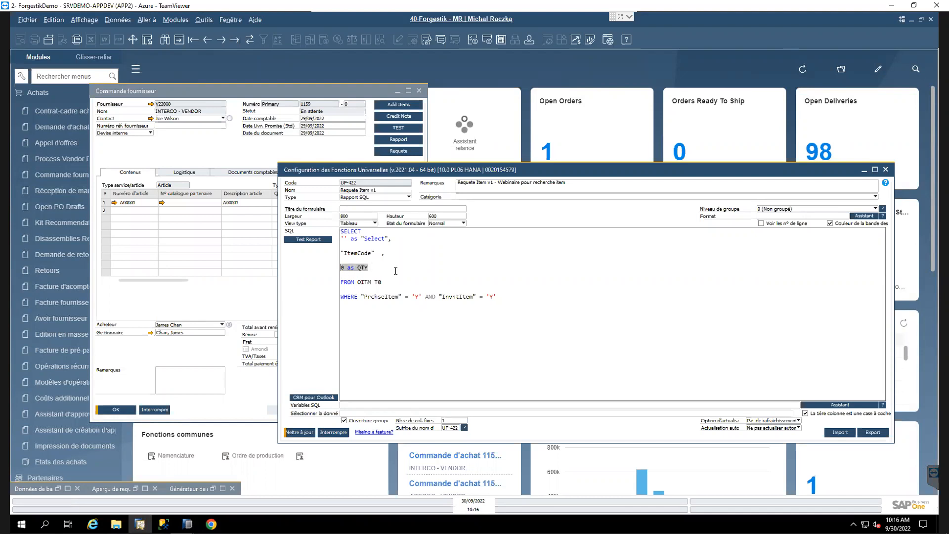
Step: Make column 3 editable (Modifiable) with the column format assistant and save universal function UF-422
{"action": "left_click", "coordinate": [863, 216]}
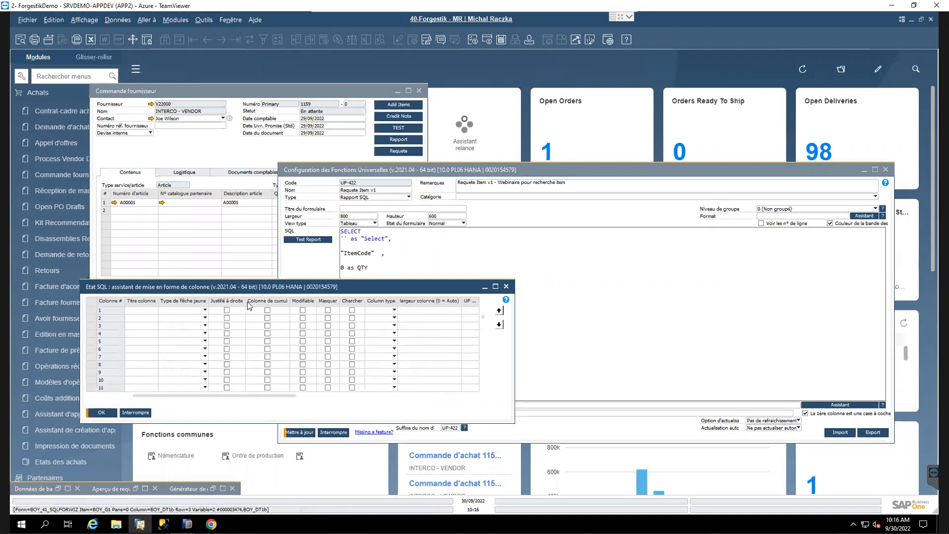
{"action": "left_click_drag", "start_coordinate": [250, 289], "coordinate": [397, 309]}
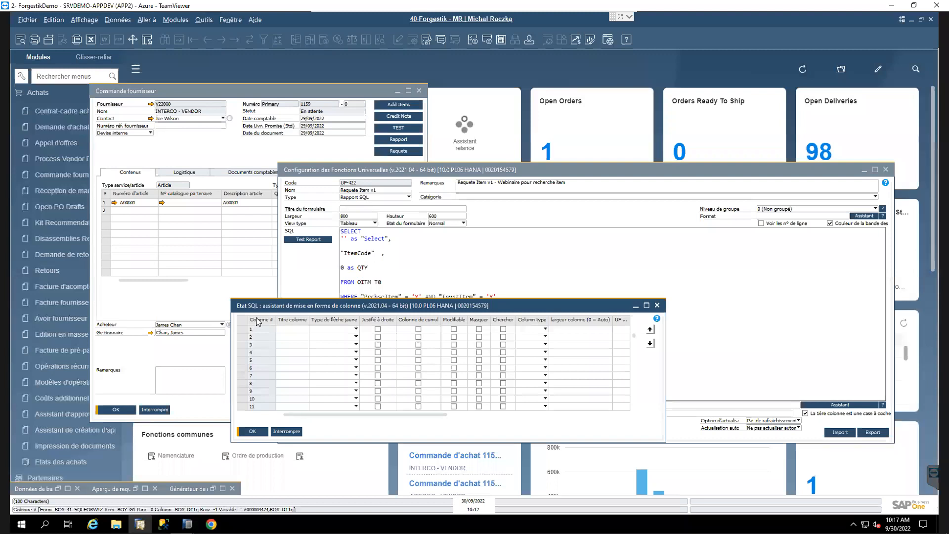
{"action": "left_click", "coordinate": [296, 346]}
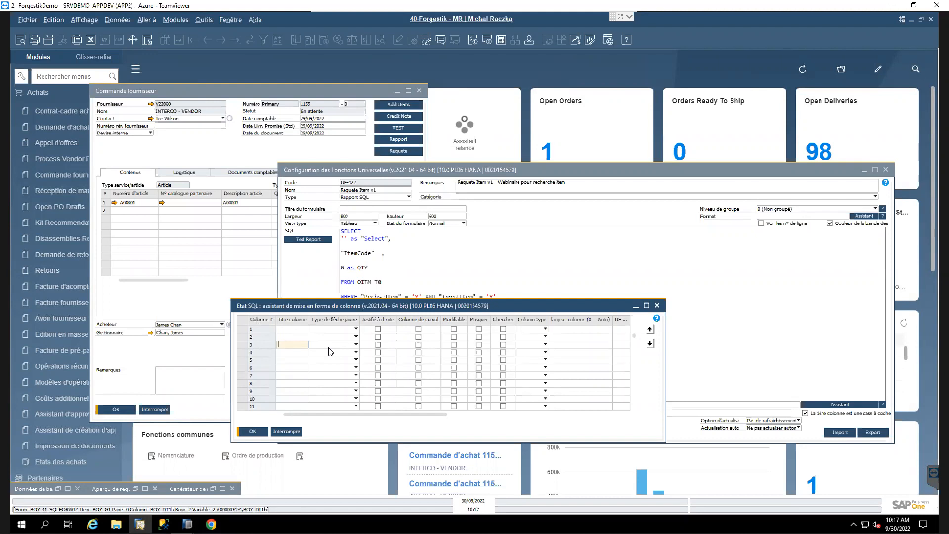
{"action": "left_click_drag", "start_coordinate": [416, 415], "coordinate": [422, 416]}
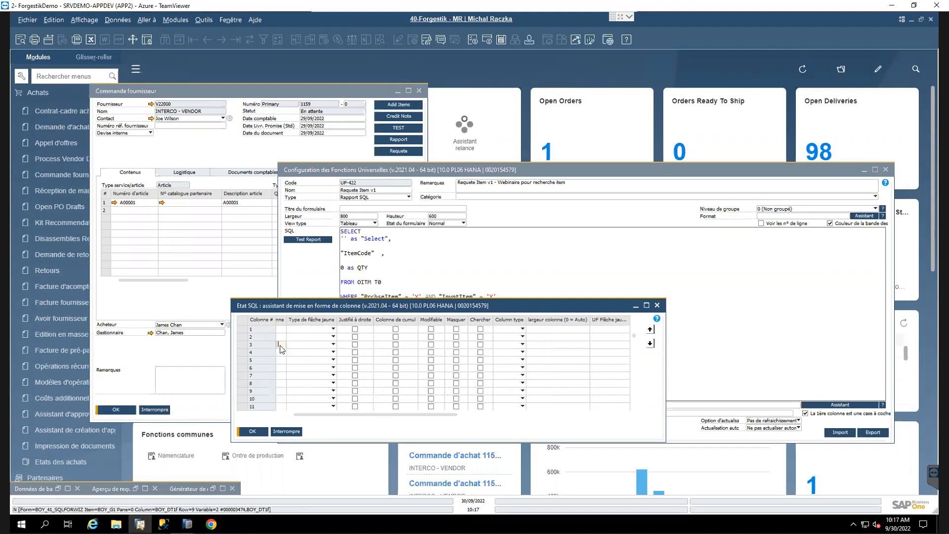
{"action": "left_click", "coordinate": [431, 345]}
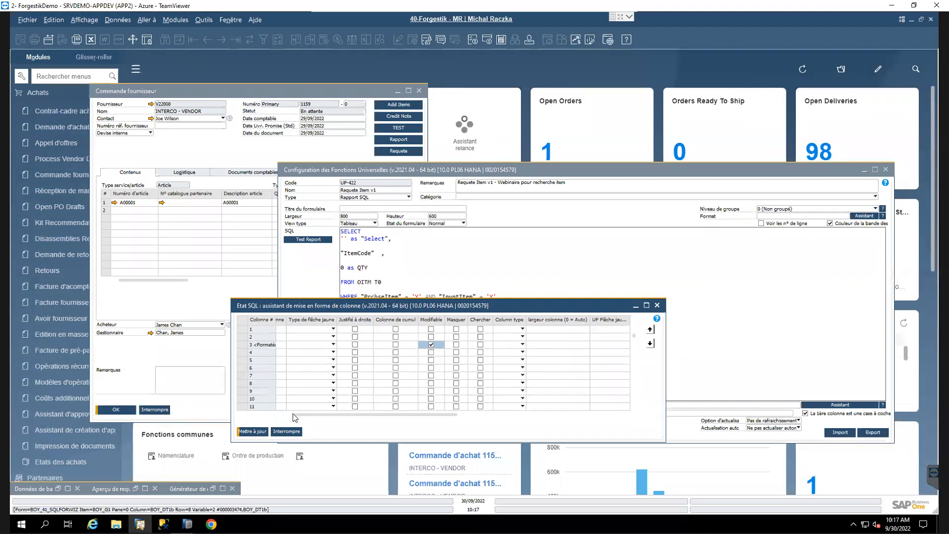
{"action": "left_click", "coordinate": [251, 434]}
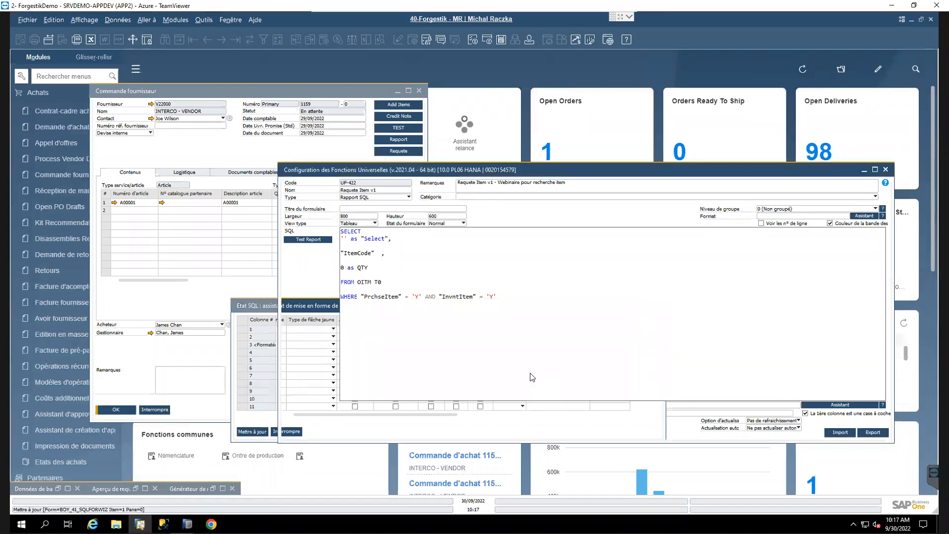
{"action": "left_click", "coordinate": [298, 431]}
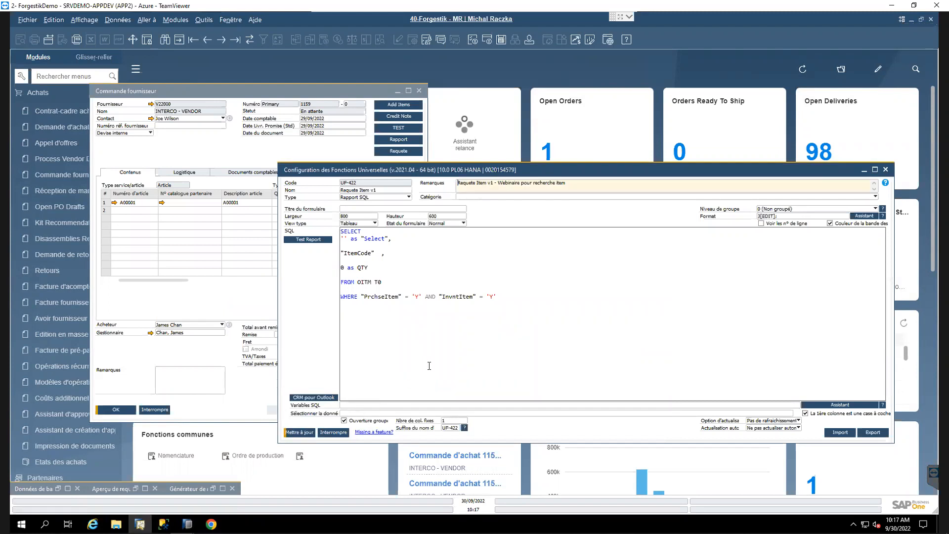
{"action": "left_click", "coordinate": [297, 432]}
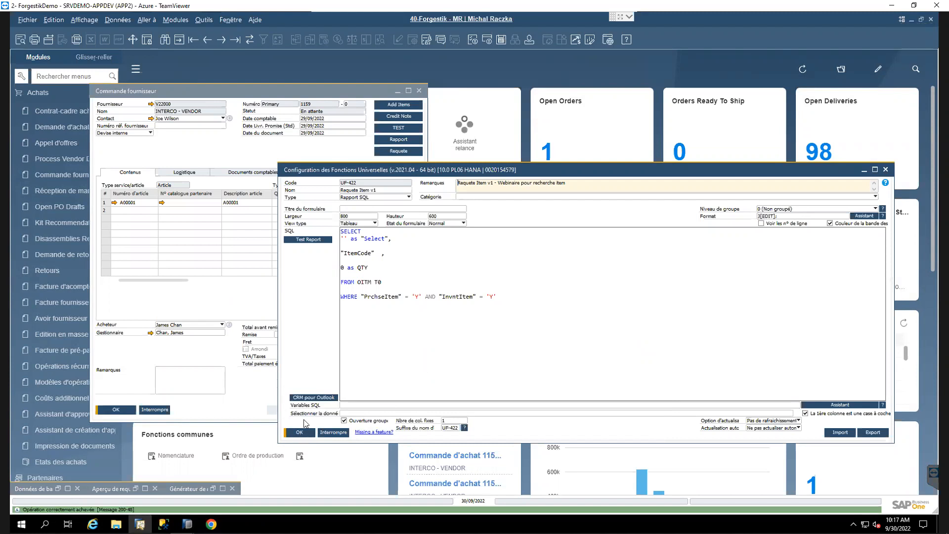
Step: Test the Requete button with quantity 100 for item 12017B and 10 for B1752W, select both items, and close the results
{"action": "left_click", "coordinate": [324, 147]}
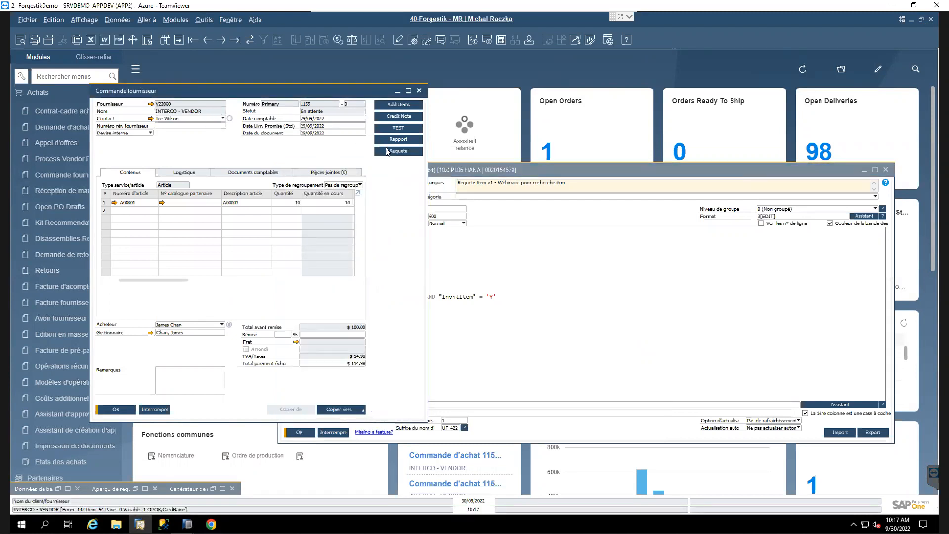
{"action": "left_click", "coordinate": [494, 169]}
{"action": "left_click", "coordinate": [338, 153]}
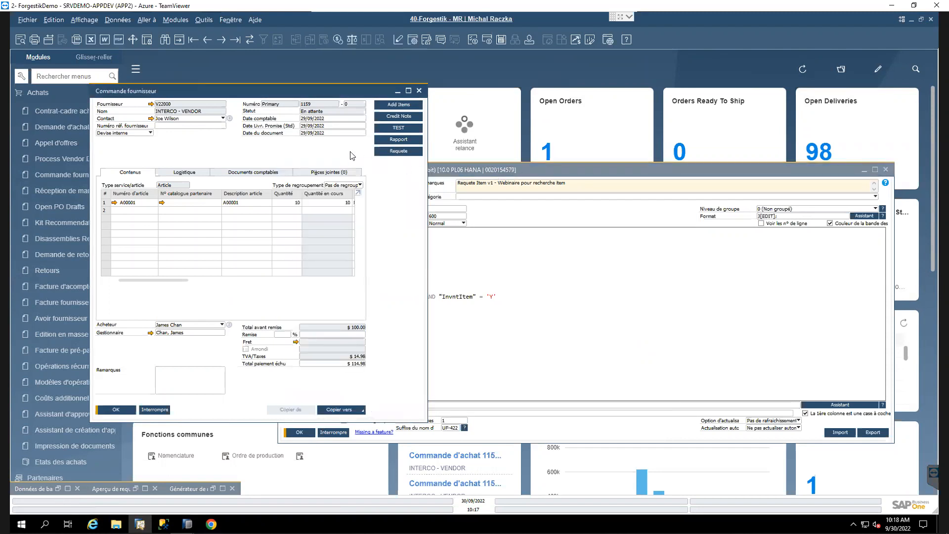
{"action": "left_click", "coordinate": [394, 152]}
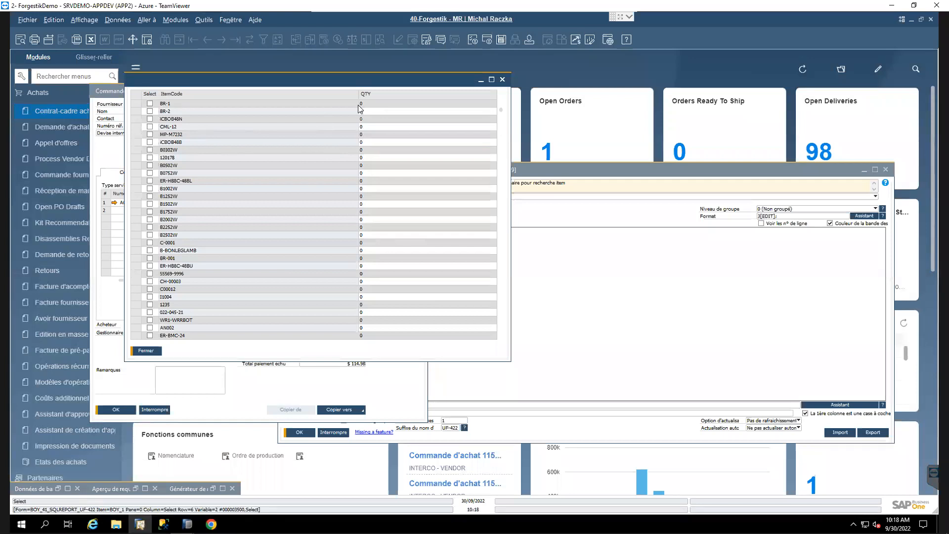
{"action": "left_click", "coordinate": [382, 157]}
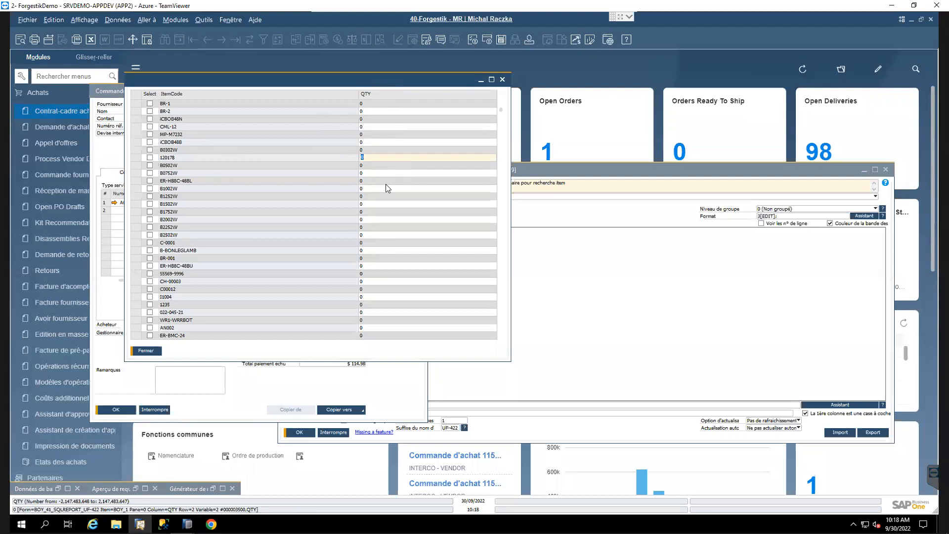
{"action": "left_click", "coordinate": [388, 211]}
{"action": "type", "text": "10"}
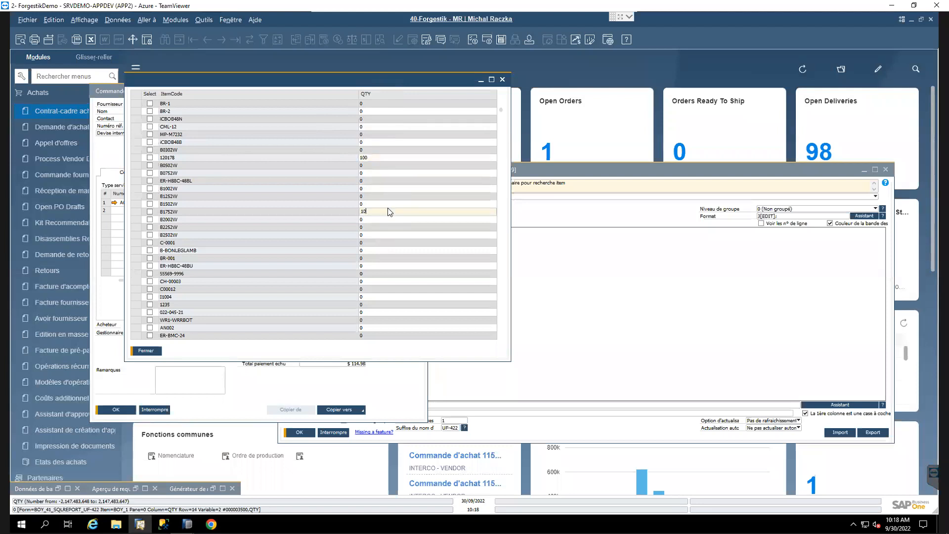
{"action": "left_click", "coordinate": [151, 157]}
{"action": "left_click", "coordinate": [149, 213]}
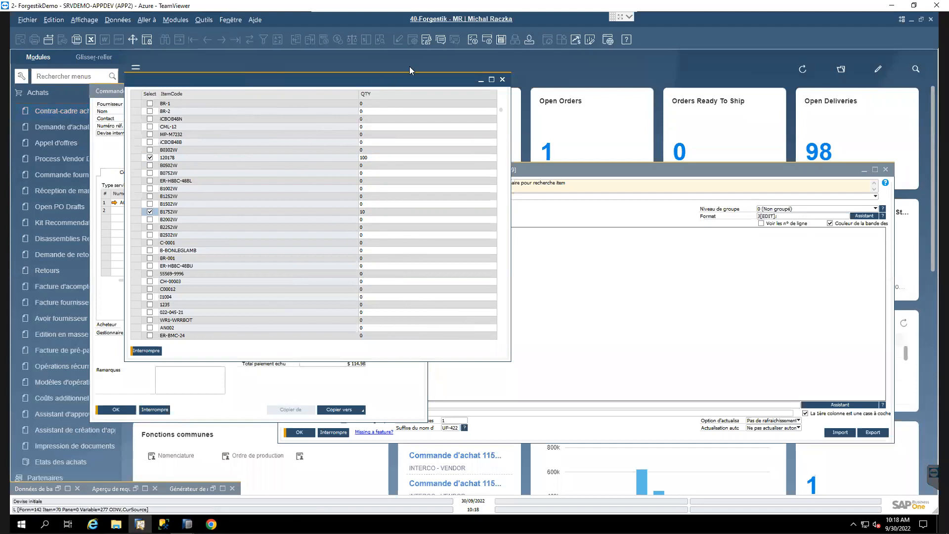
{"action": "left_click", "coordinate": [503, 79]}
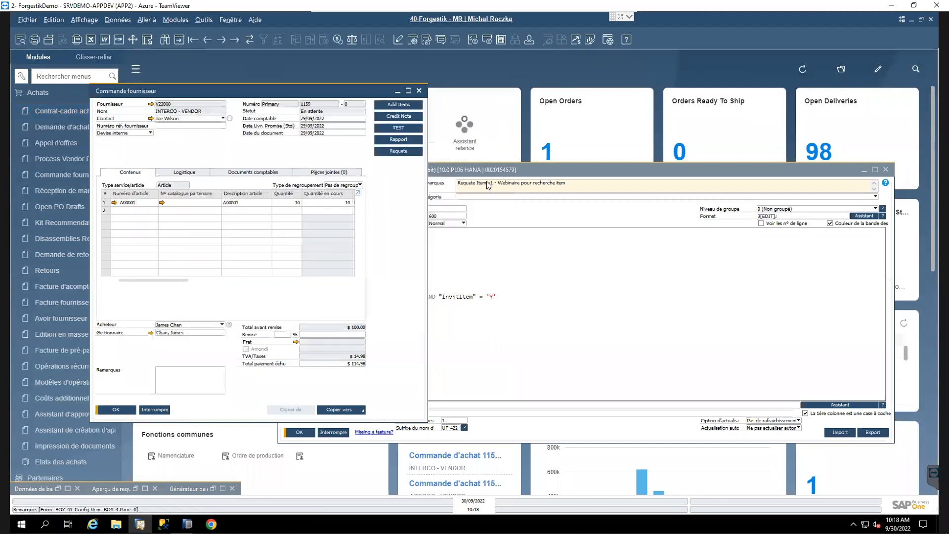
Step: Copy the element syntax $[$38.1.0] of the item number column from the first purchase order line
{"action": "left_click", "coordinate": [499, 171]}
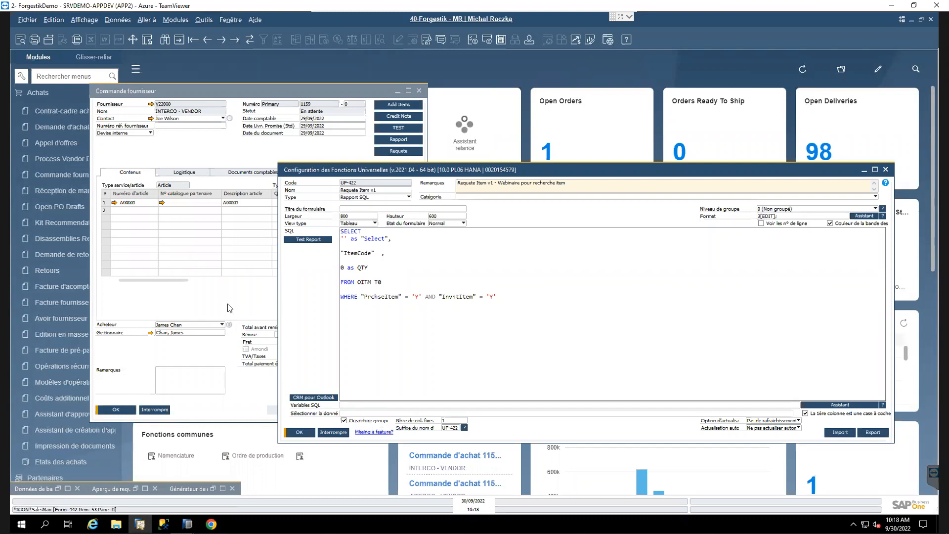
{"action": "double_click", "coordinate": [363, 254]}
{"action": "left_click", "coordinate": [387, 253]}
{"action": "left_click", "coordinate": [230, 157]}
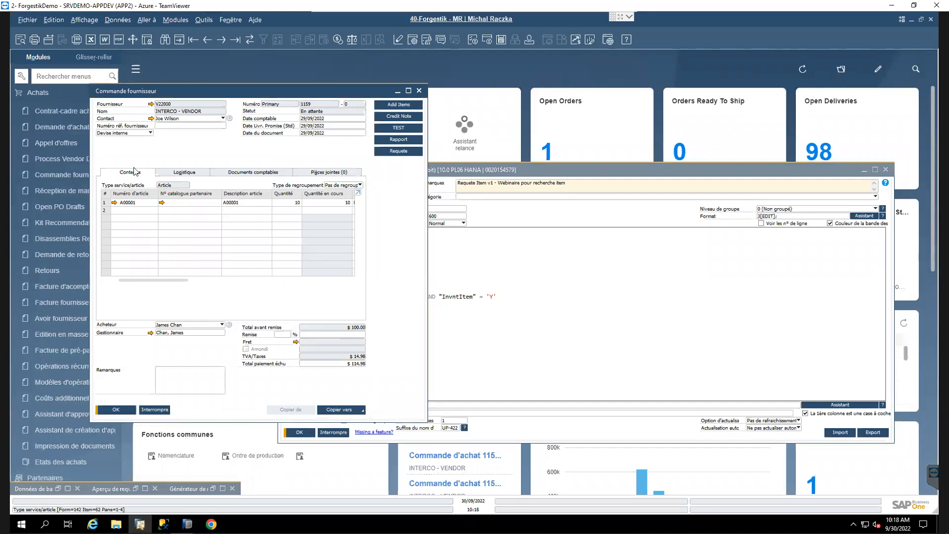
{"action": "left_click", "coordinate": [141, 203]}
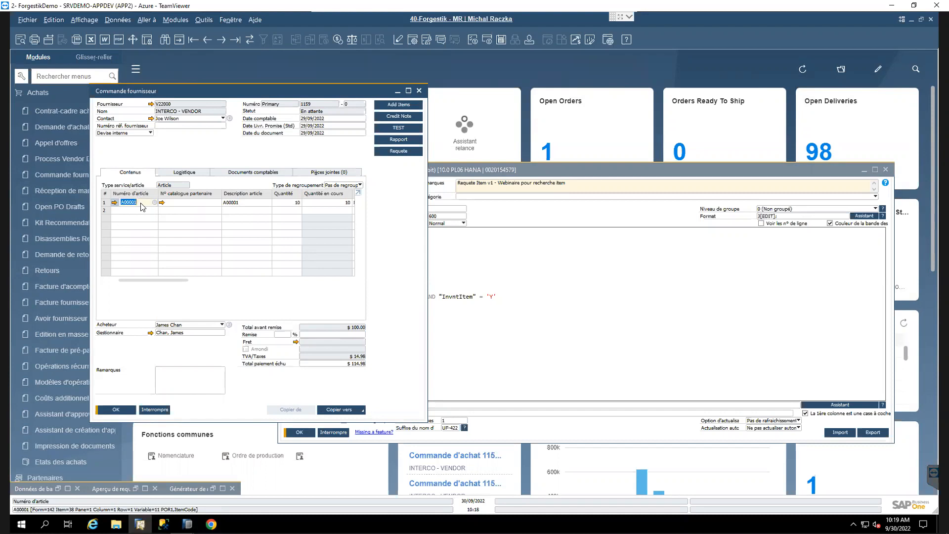
{"action": "right_click", "coordinate": [142, 207]}
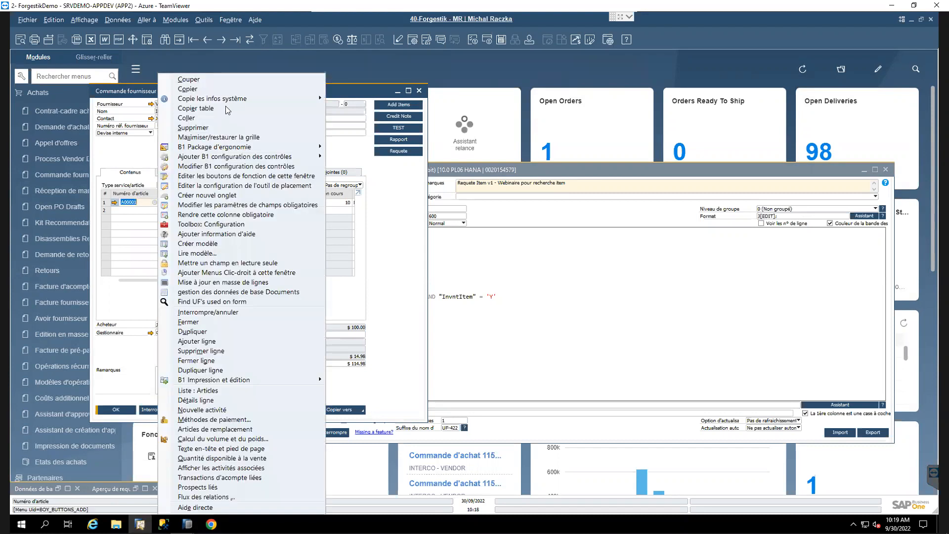
{"action": "mouse_move", "coordinate": [230, 105]}
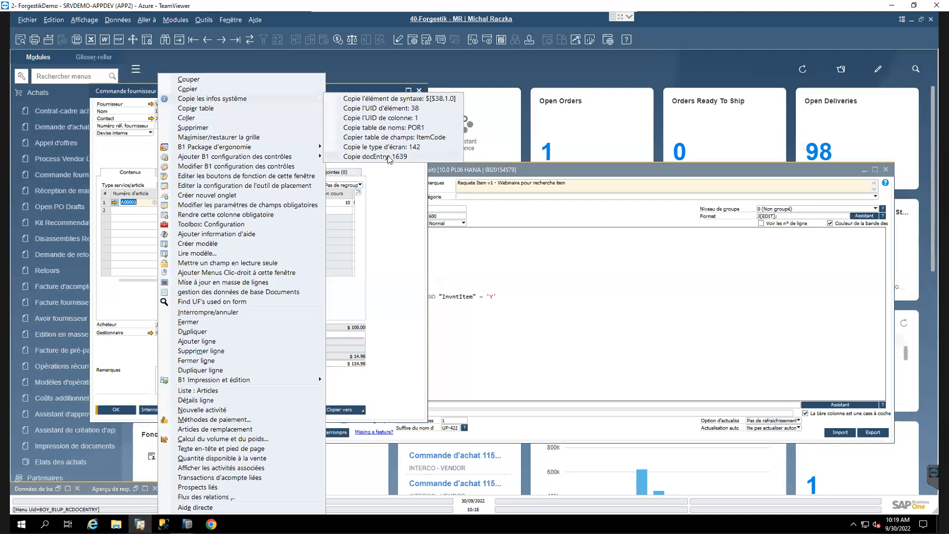
{"action": "left_click", "coordinate": [424, 100]}
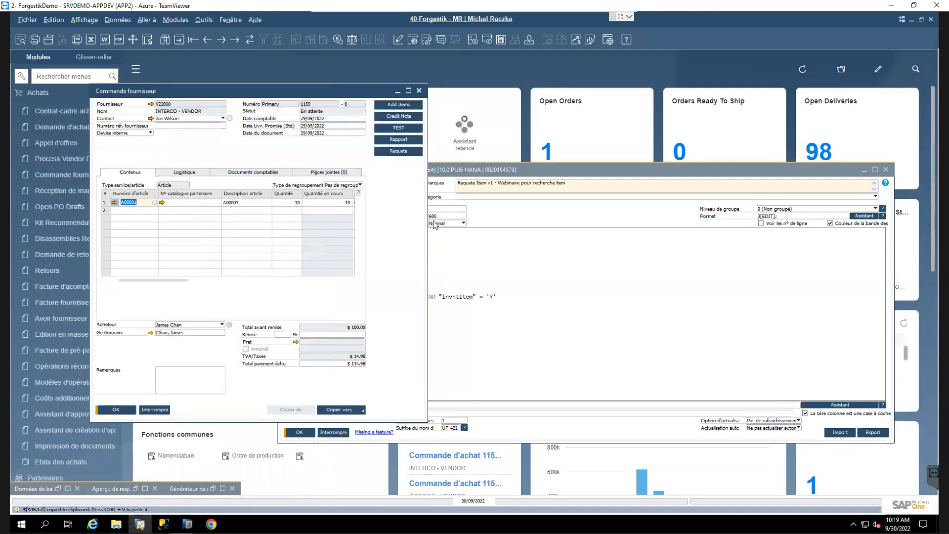
Step: Enter the copied item number syntax $[$38.1.0] followed by a semicolon as the selection data of UF-422
{"action": "left_click", "coordinate": [475, 413]}
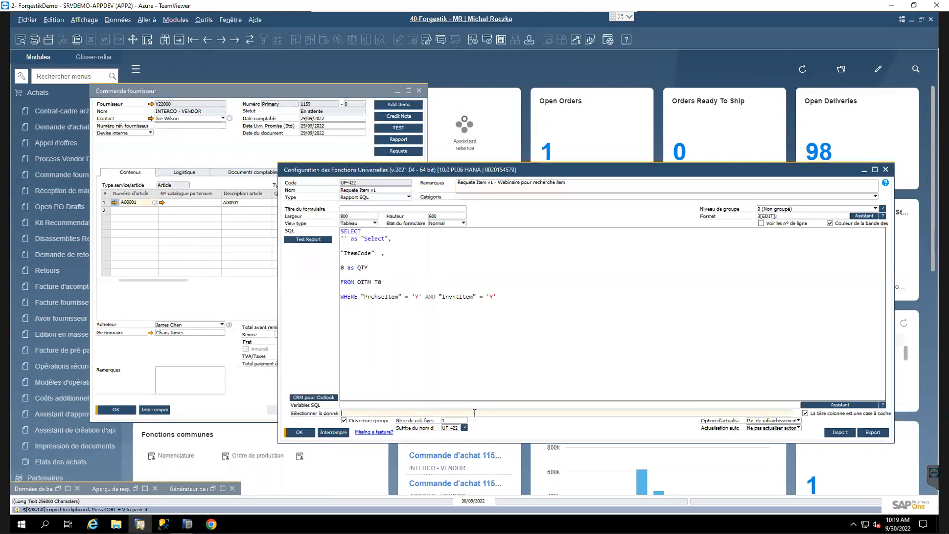
{"action": "key", "text": "ctrl+v"}
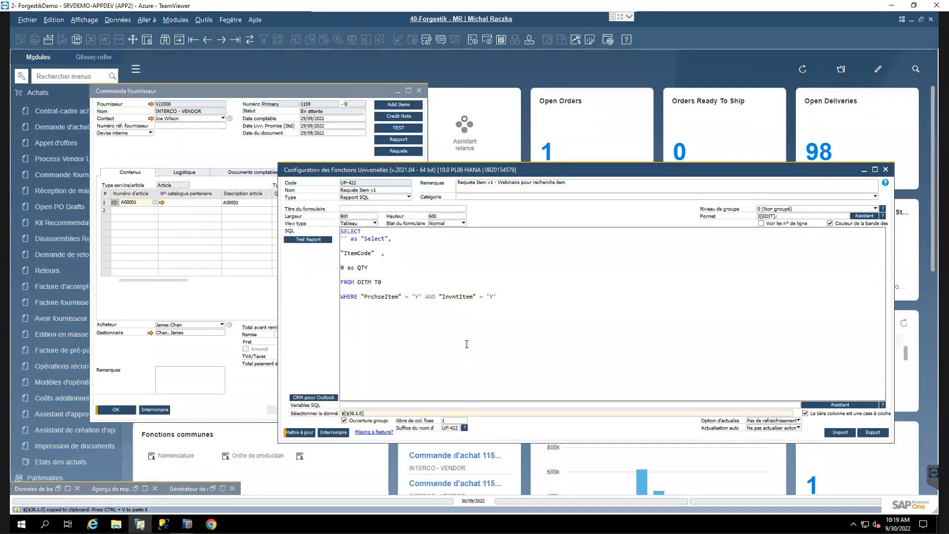
{"action": "type", "text": ";"}
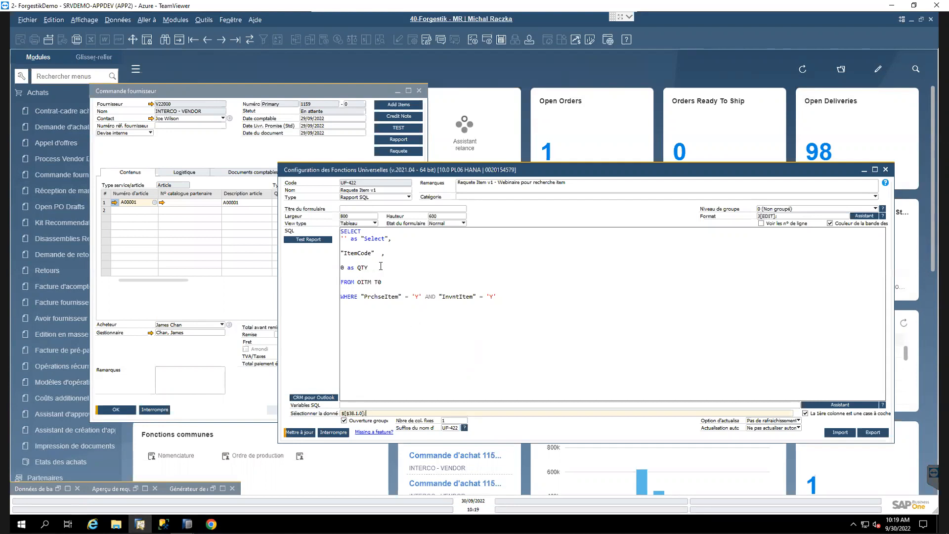
Step: Copy the element syntax $[$38.11.NUMBER] of the quantity column from the first purchase order line
{"action": "left_click", "coordinate": [281, 201]}
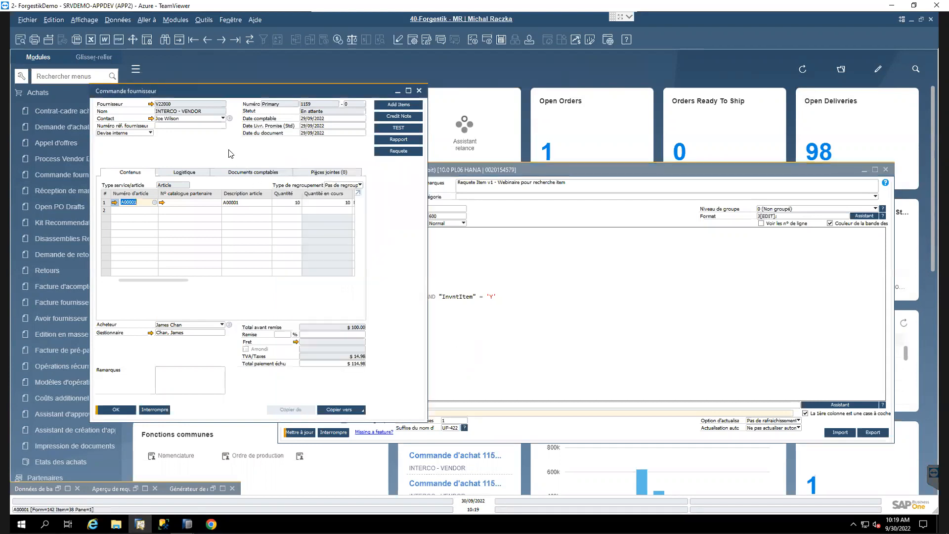
{"action": "left_click", "coordinate": [283, 203]}
{"action": "right_click", "coordinate": [283, 204]}
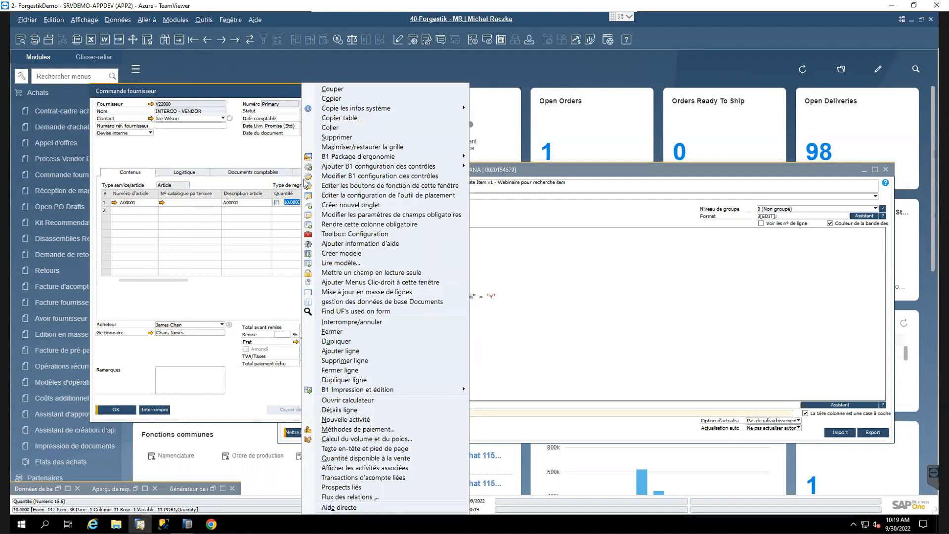
{"action": "mouse_move", "coordinate": [428, 107]}
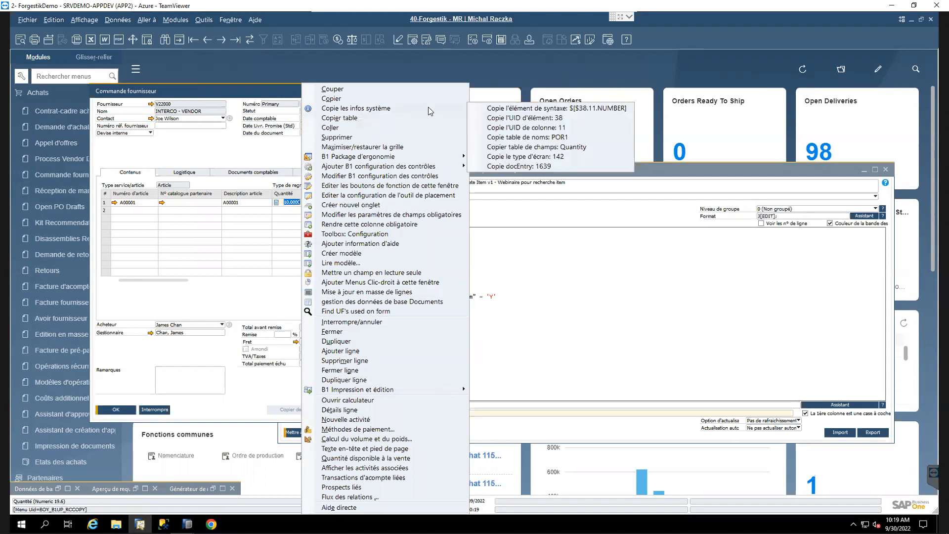
{"action": "left_click", "coordinate": [613, 111]}
Step: Append $[$38.11.NUMBER] after the item number syntax in the UF-422 selection data and save the universal function
{"action": "left_click", "coordinate": [416, 412]}
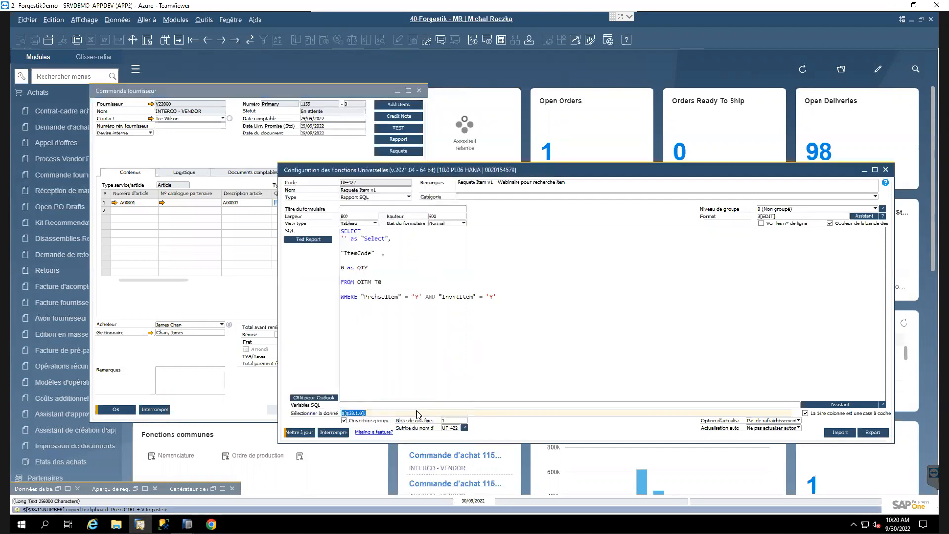
{"action": "left_click", "coordinate": [381, 414]}
{"action": "key", "text": "ctrl+v"}
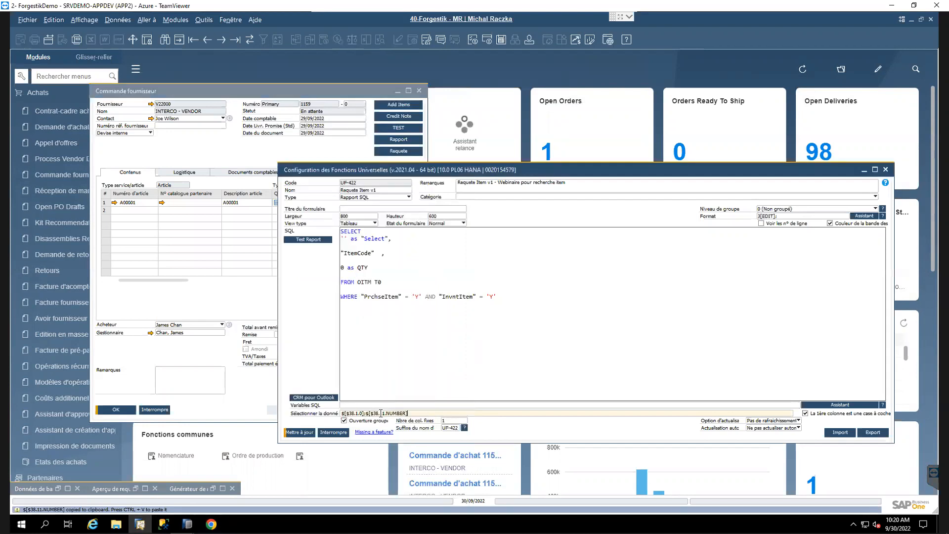
{"action": "left_click", "coordinate": [302, 433]}
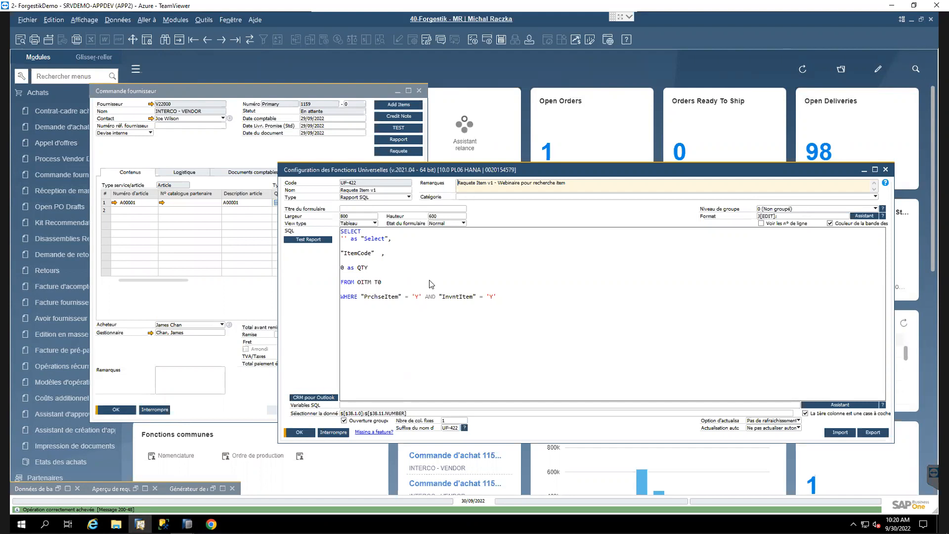
Step: Return to the purchase order and run Requete to open the selectable item list
{"action": "left_click", "coordinate": [235, 152]}
{"action": "left_click_drag", "start_coordinate": [283, 92], "coordinate": [333, 88]}
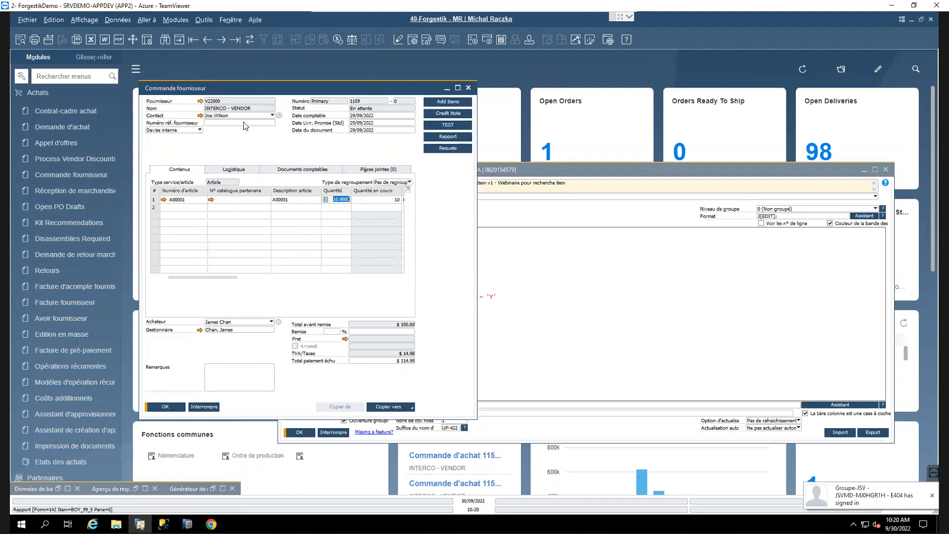
{"action": "left_click_drag", "start_coordinate": [267, 92], "coordinate": [281, 91]}
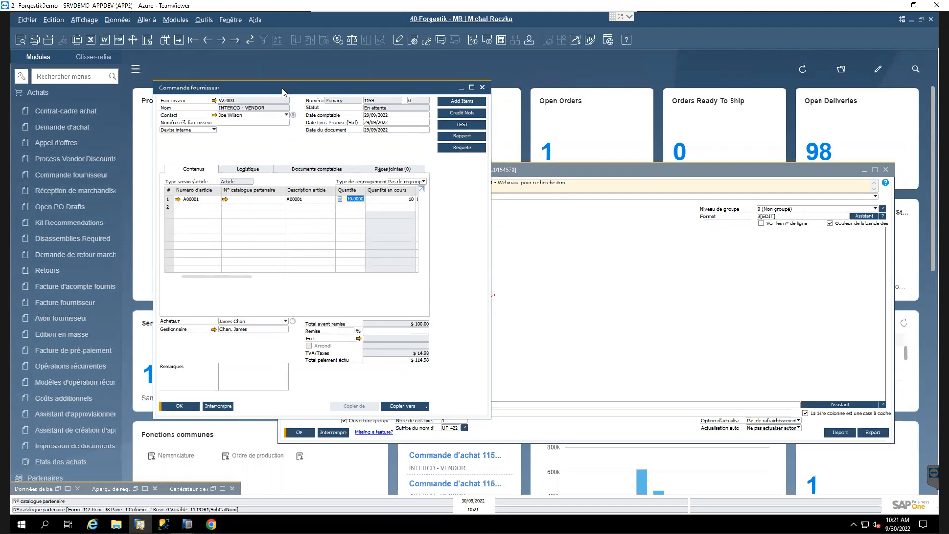
{"action": "left_click_drag", "start_coordinate": [322, 89], "coordinate": [332, 92]}
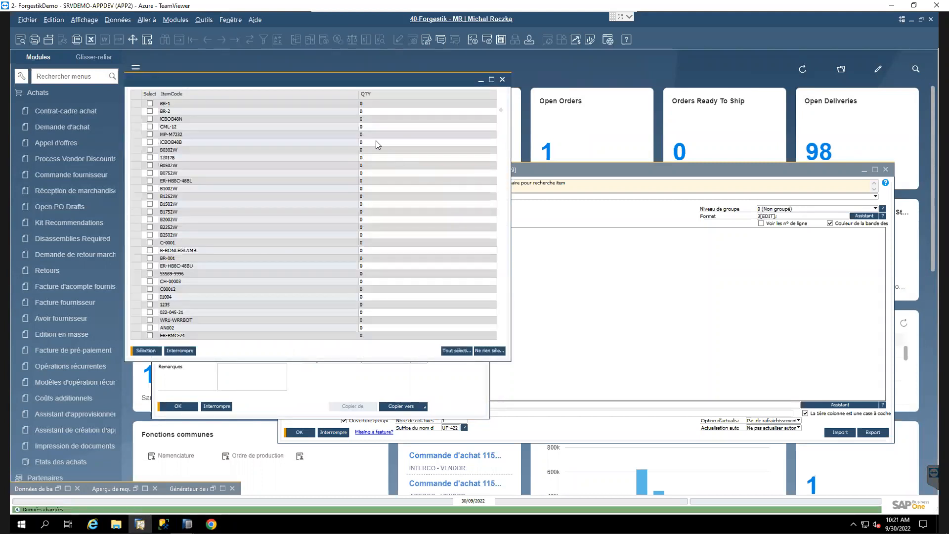
{"action": "left_click_drag", "start_coordinate": [349, 80], "coordinate": [362, 81]}
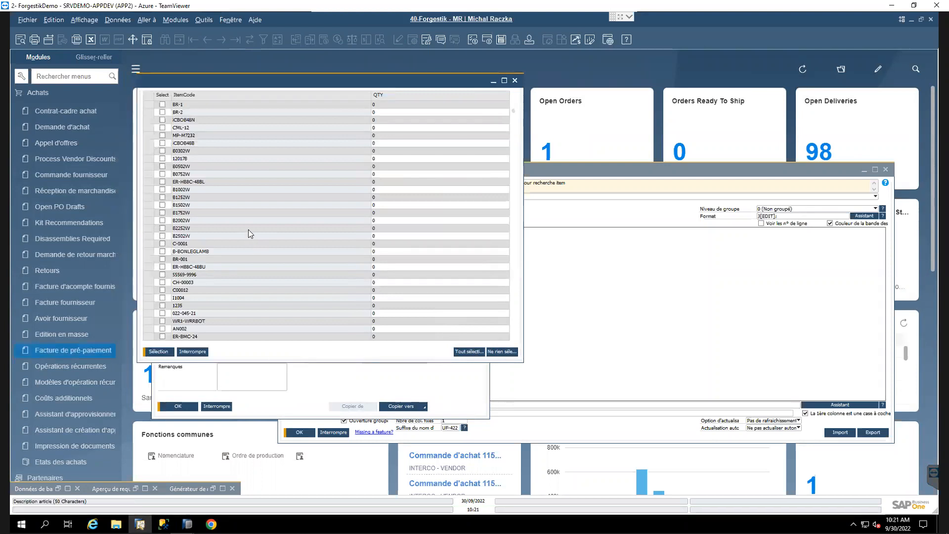
Step: Select items ICBOB48B, B0302W and B2252W with quantities 10, 20 and 30, and transfer them to the purchase order lines
{"action": "left_click", "coordinate": [163, 146]}
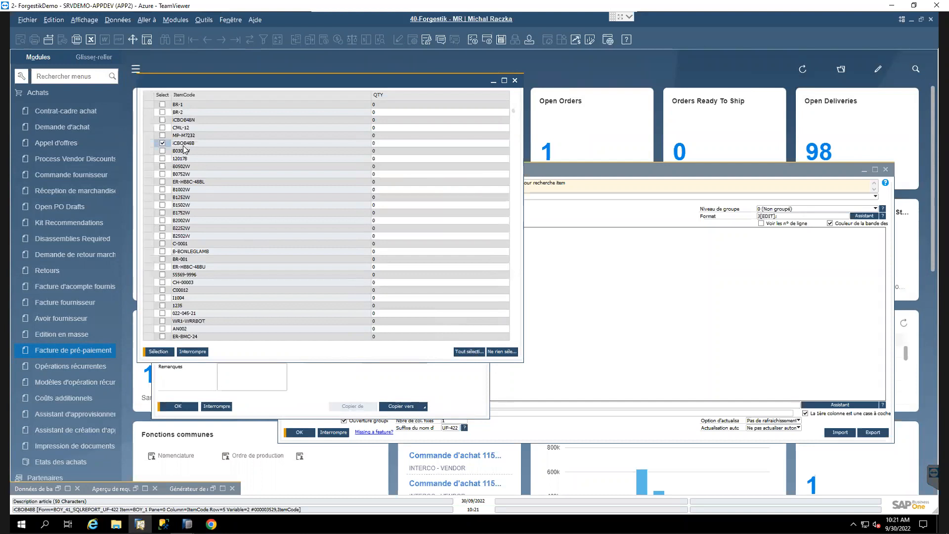
{"action": "left_click", "coordinate": [161, 224]}
{"action": "left_click", "coordinate": [163, 151]}
{"action": "left_click", "coordinate": [391, 144]}
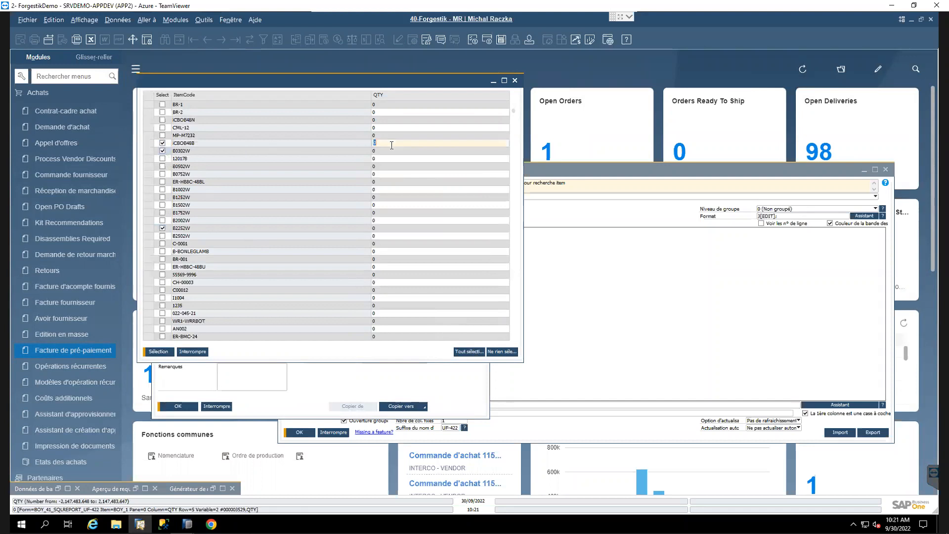
{"action": "type", "text": "10"}
{"action": "left_click", "coordinate": [383, 151]}
{"action": "type", "text": "20"}
{"action": "left_click", "coordinate": [378, 228]}
{"action": "type", "text": "30"}
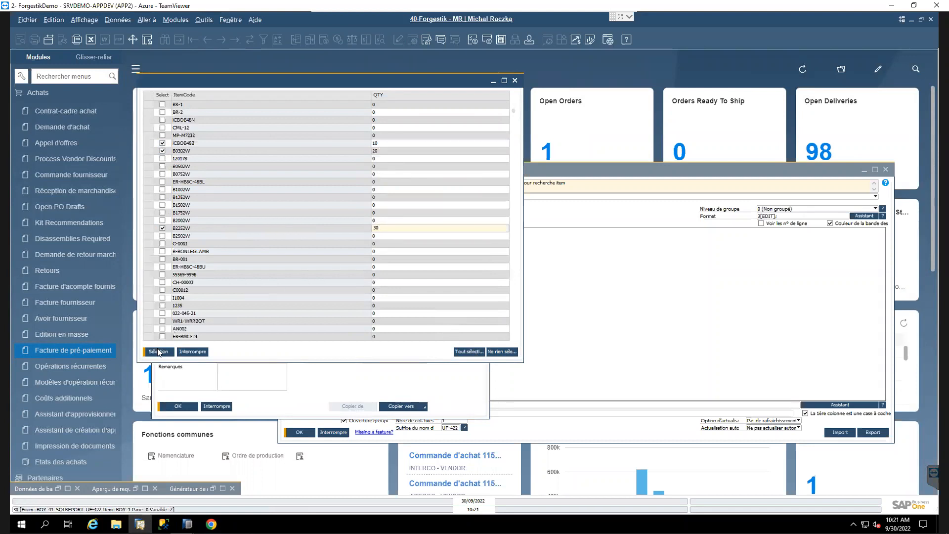
{"action": "left_click", "coordinate": [159, 352]}
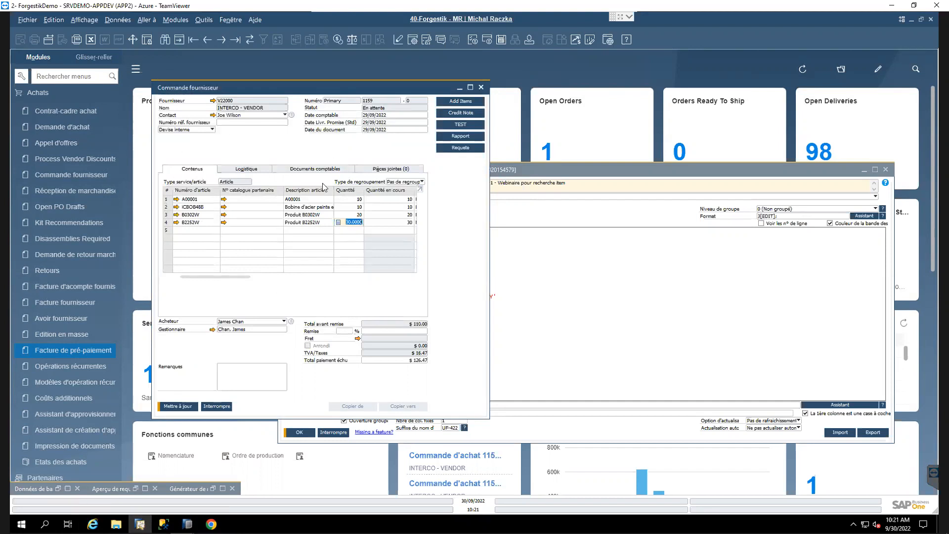
Step: Review the UF-422 setup, reopen the Requete item list from the purchase order, and close the list without selecting anything
{"action": "left_click", "coordinate": [558, 166]}
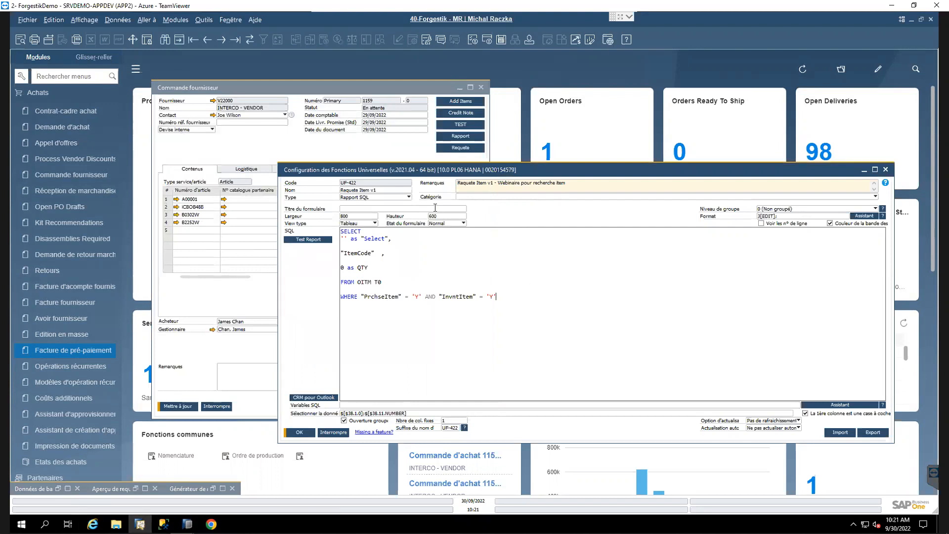
{"action": "left_click", "coordinate": [227, 157]}
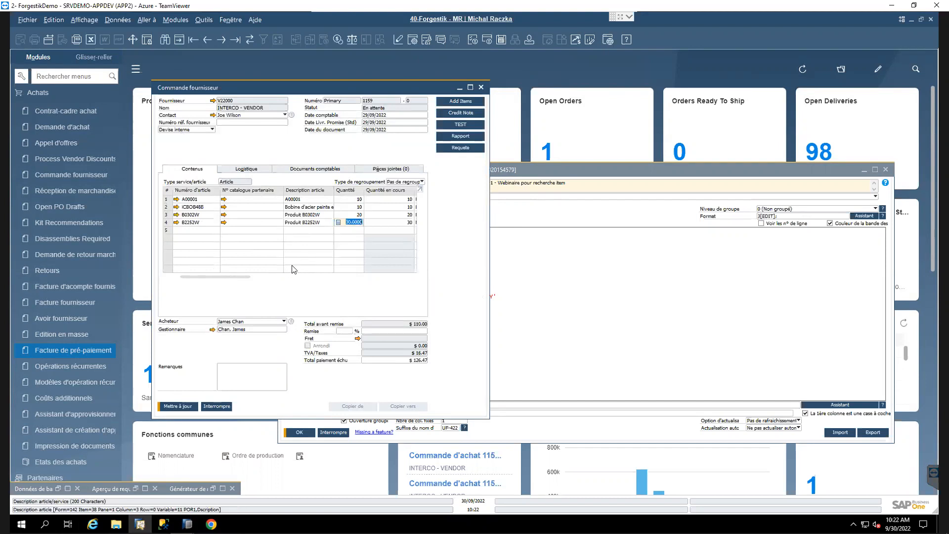
{"action": "left_click", "coordinate": [450, 148]}
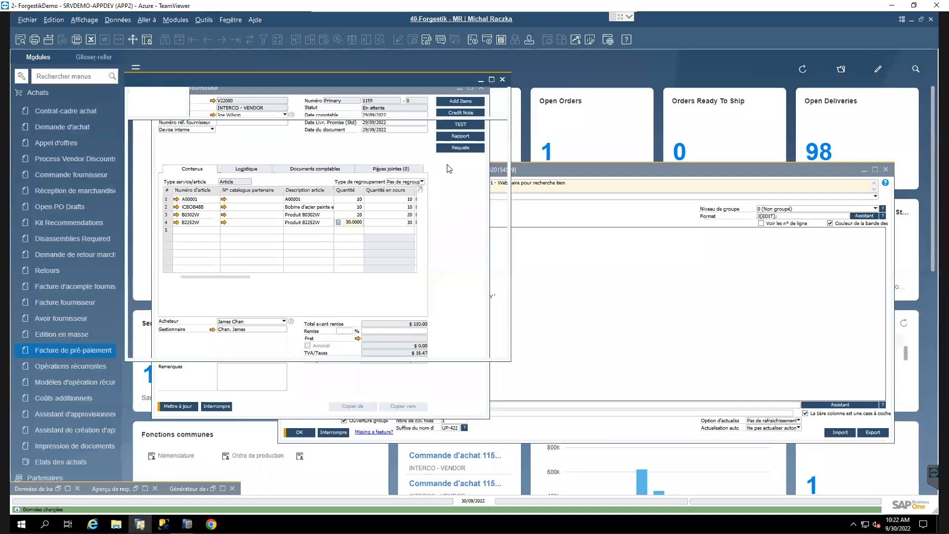
{"action": "left_click_drag", "start_coordinate": [401, 82], "coordinate": [501, 182]}
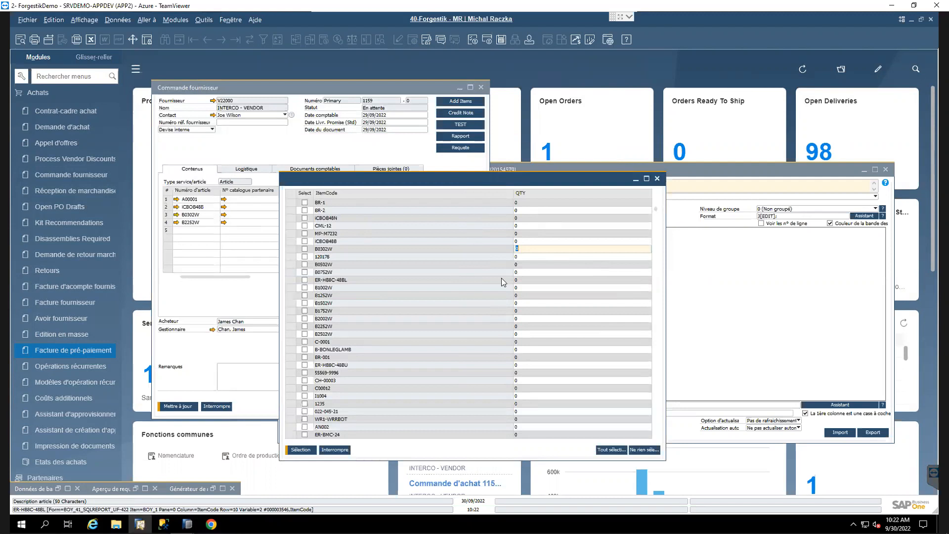
{"action": "left_click", "coordinate": [658, 179]}
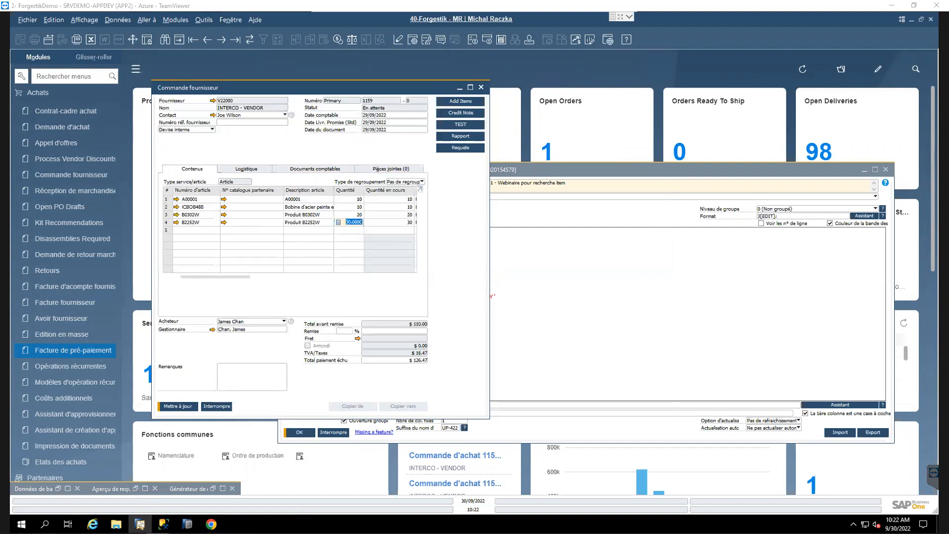
Step: Close the UF-422 configuration and place the purchase order's button configuration beside the order
{"action": "left_click_drag", "start_coordinate": [375, 92], "coordinate": [323, 90]}
{"action": "left_click", "coordinate": [481, 171]}
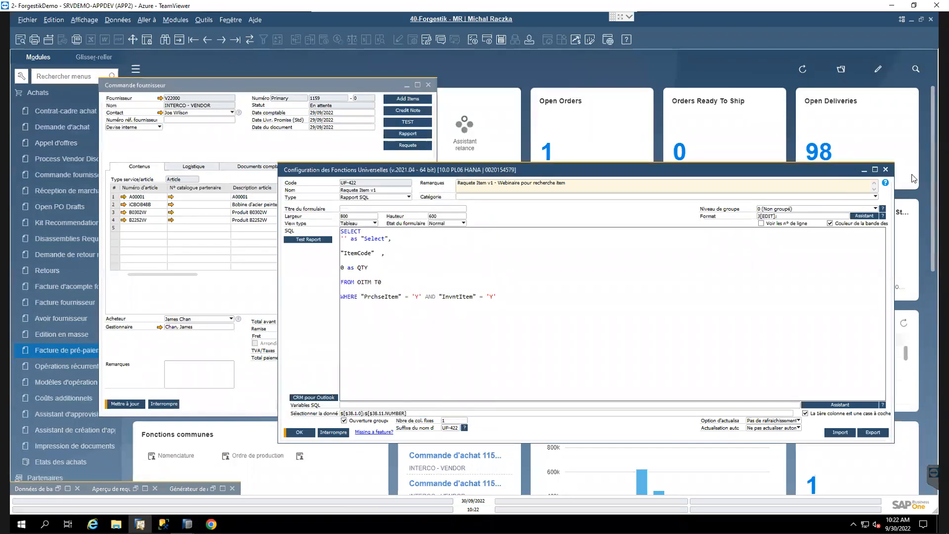
{"action": "left_click_drag", "start_coordinate": [840, 174], "coordinate": [765, 183]}
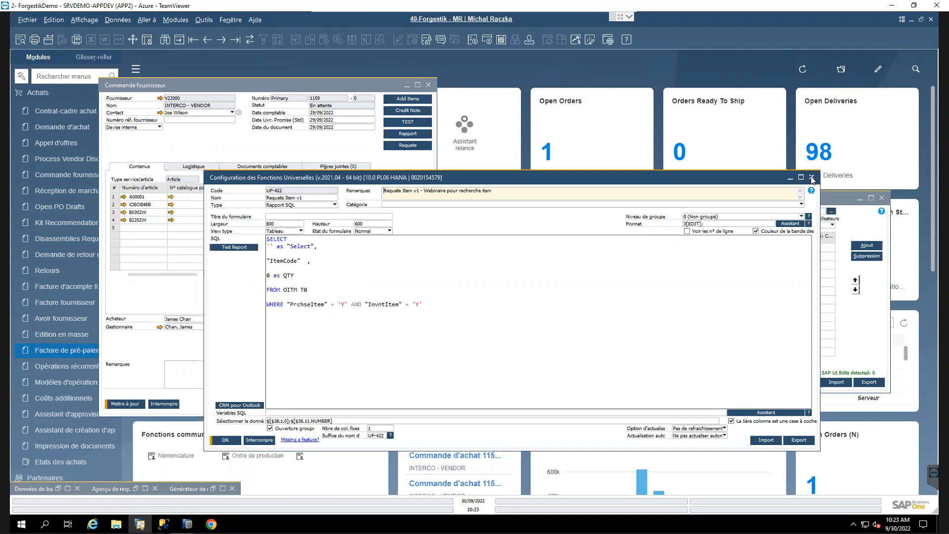
{"action": "left_click", "coordinate": [812, 178]}
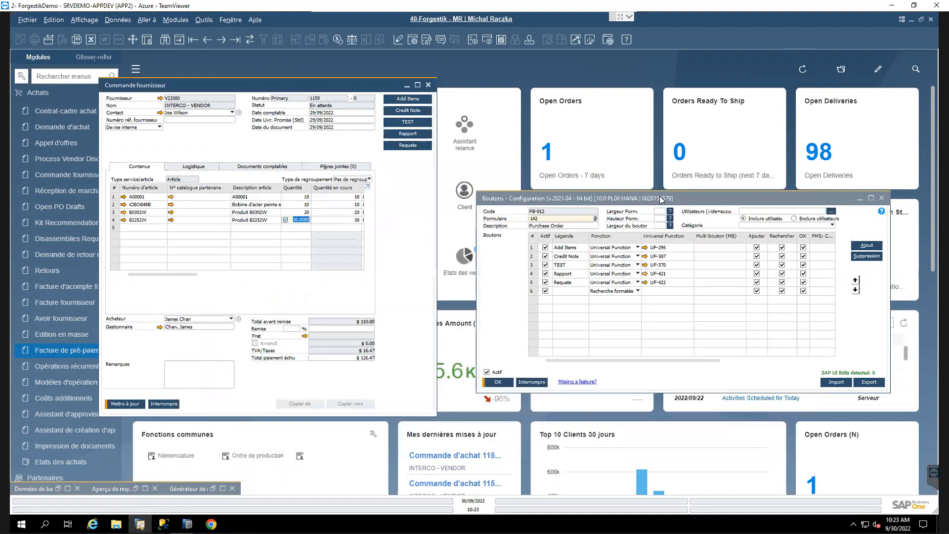
{"action": "left_click_drag", "start_coordinate": [543, 198], "coordinate": [478, 174]}
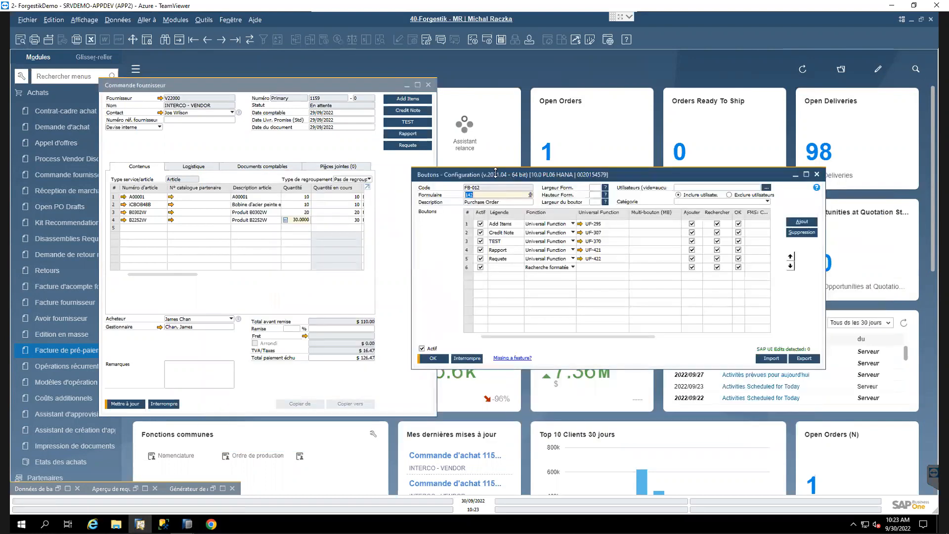
Step: Add a button captioned Macro with the function Universal Function in the sixth row and open the universal function configuration for it
{"action": "left_click", "coordinate": [521, 268]}
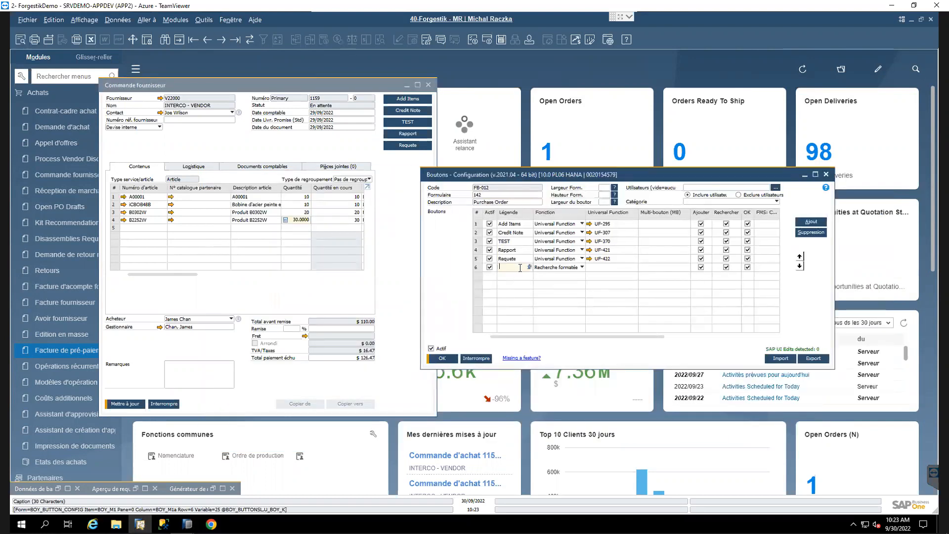
{"action": "type", "text": "Macro"}
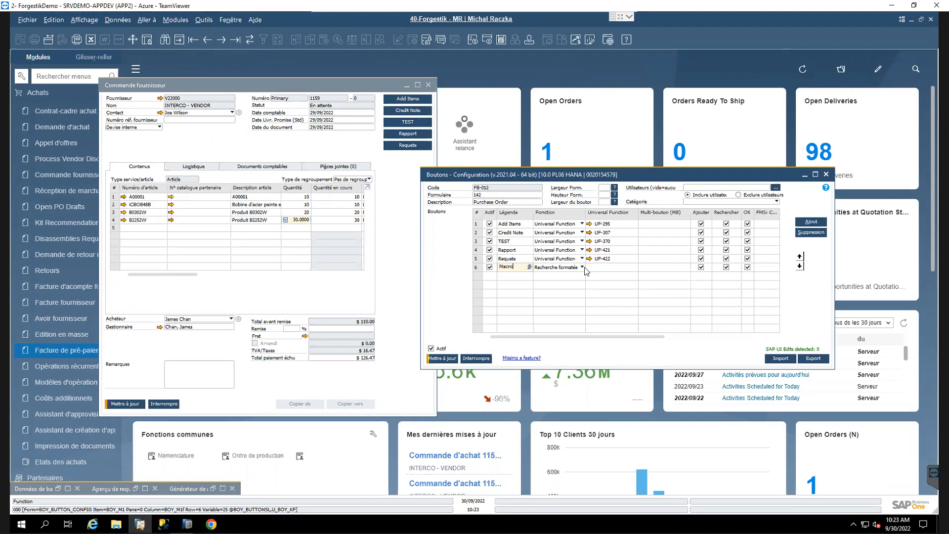
{"action": "left_click", "coordinate": [586, 270]}
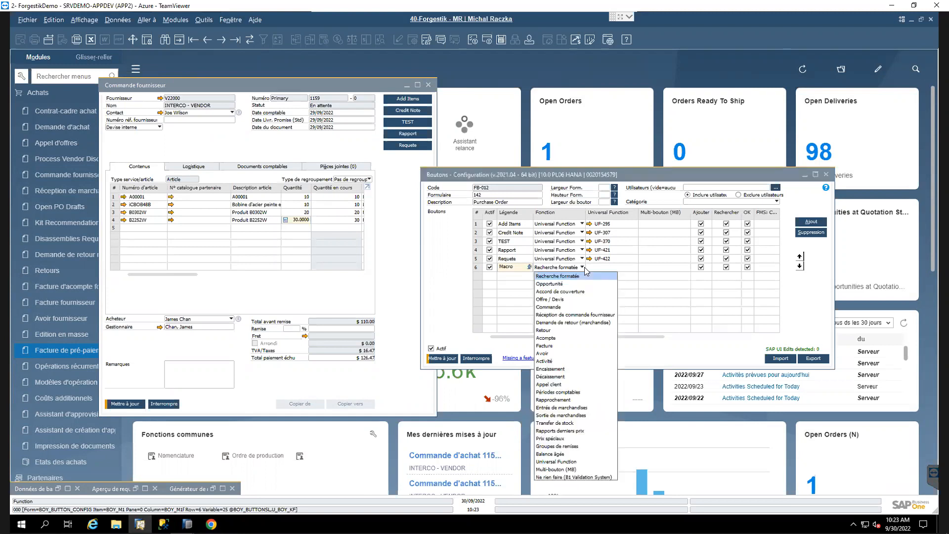
{"action": "left_click", "coordinate": [566, 461]}
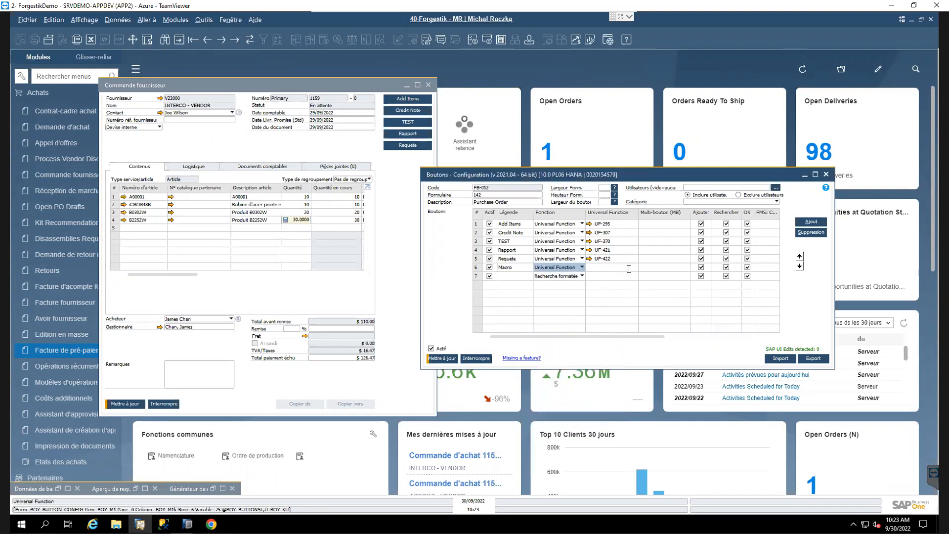
{"action": "left_click", "coordinate": [628, 268]}
{"action": "key", "text": "Tab"}
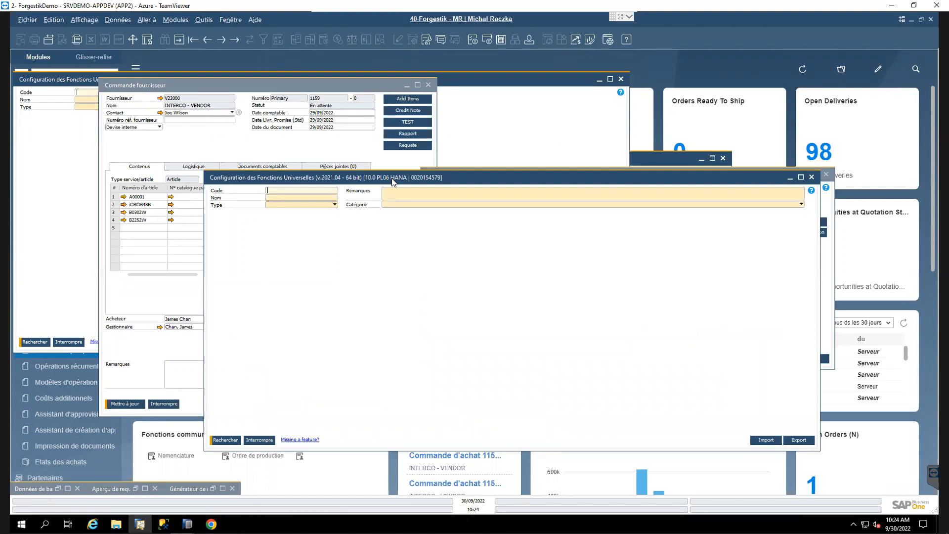
Step: Start a new universal function named Macro v1 with the remark "Macro - Question de Date" and the type Macro
{"action": "key", "text": "ctrl+a"}
{"action": "left_click", "coordinate": [302, 199]}
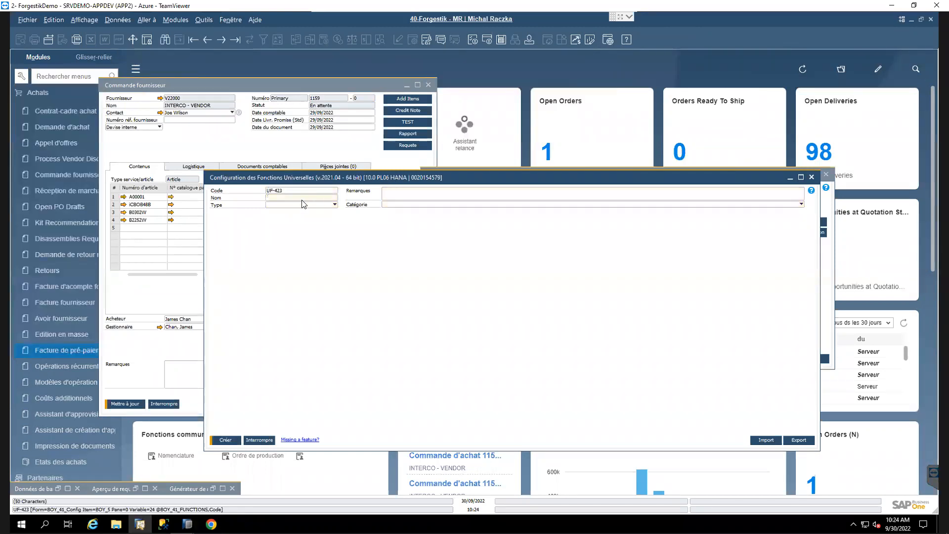
{"action": "type", "text": "Macro"}
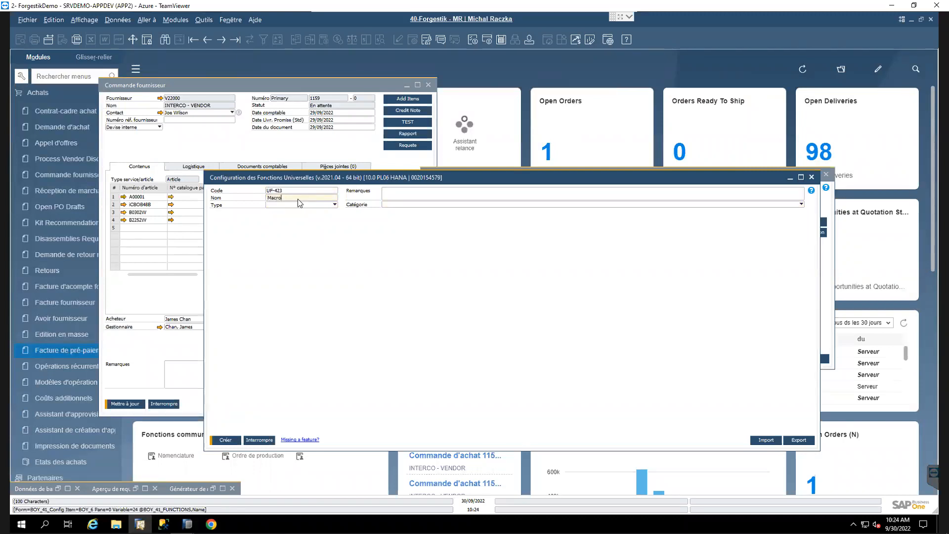
{"action": "type", "text": " v1"}
{"action": "left_click", "coordinate": [399, 196]}
{"action": "type", "text": "Macro"}
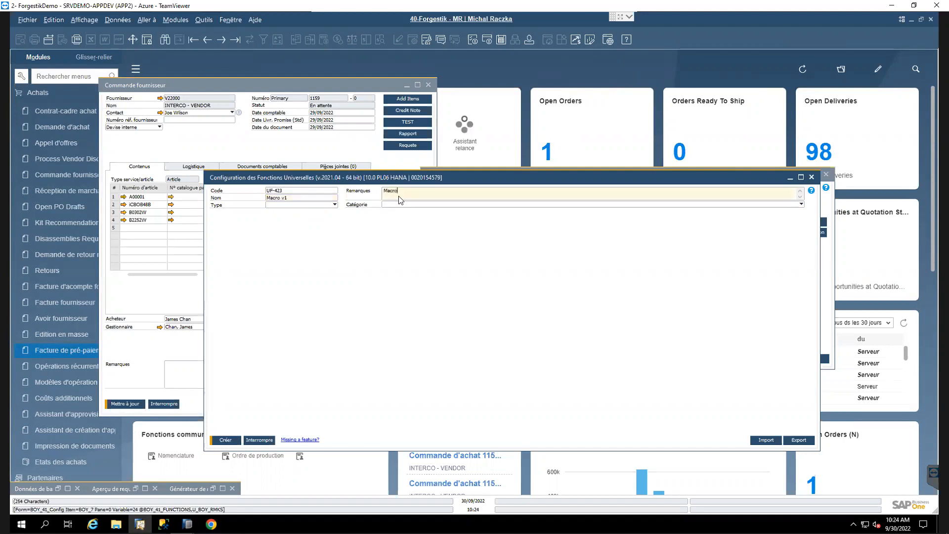
{"action": "type", "text": " - Question de Date"}
{"action": "left_click", "coordinate": [317, 205]}
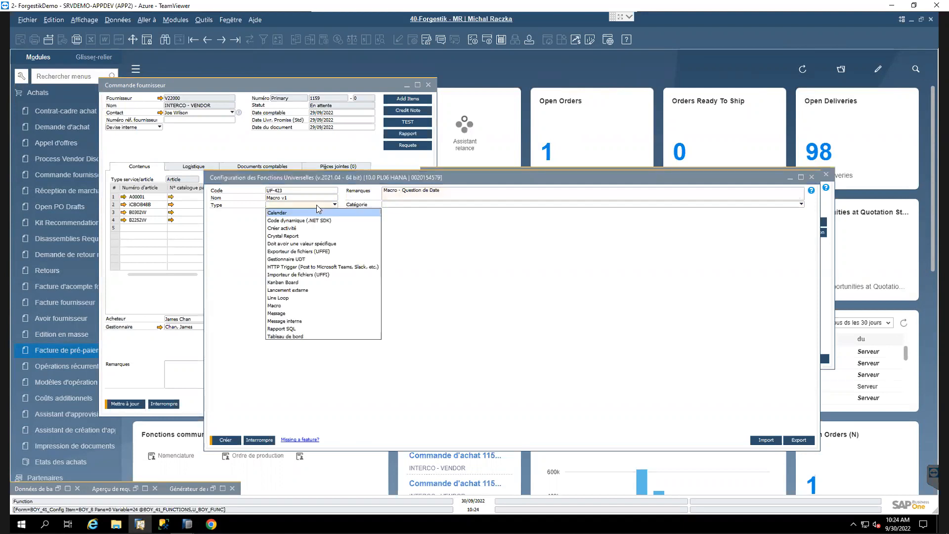
{"action": "left_click", "coordinate": [275, 306]}
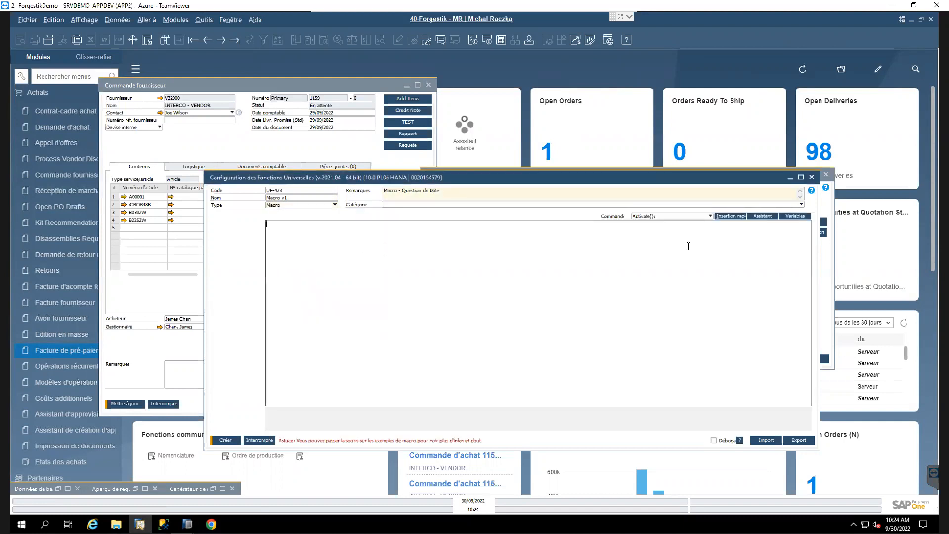
Step: Browse the available macro commands and insert the Prompt(Question|B1|B2|B3|UF1|UF2) command into the macro
{"action": "left_click", "coordinate": [711, 217]}
{"action": "left_click_drag", "start_coordinate": [768, 237], "coordinate": [766, 452]}
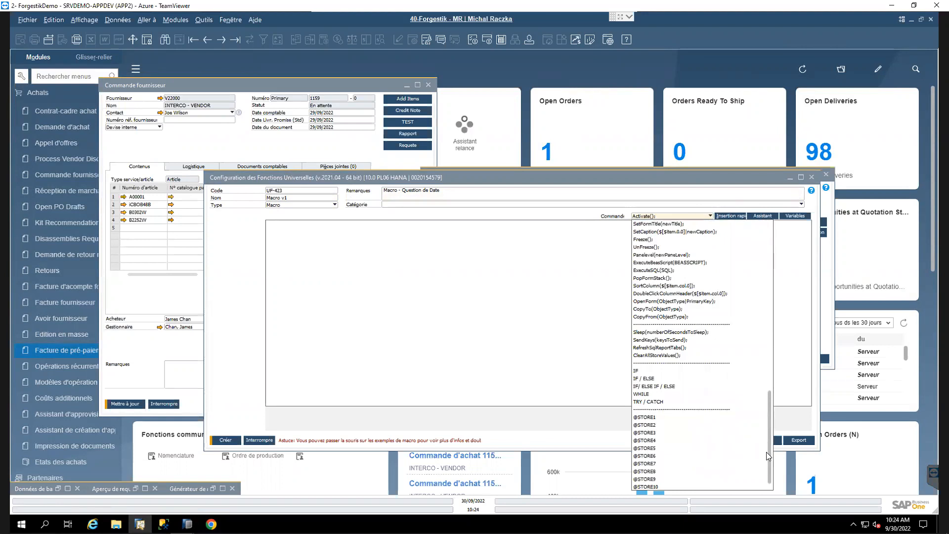
{"action": "left_click_drag", "start_coordinate": [766, 452], "coordinate": [767, 232]}
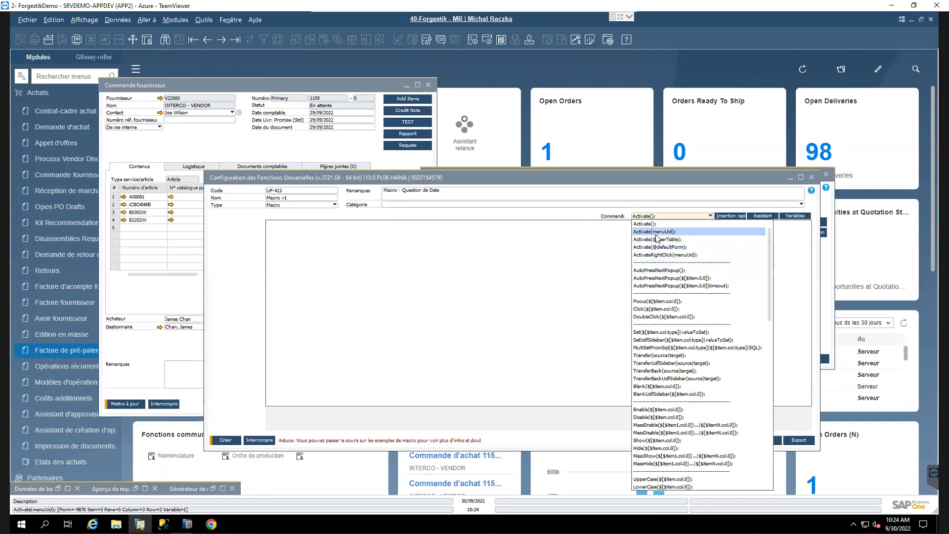
{"action": "left_click", "coordinate": [476, 260]}
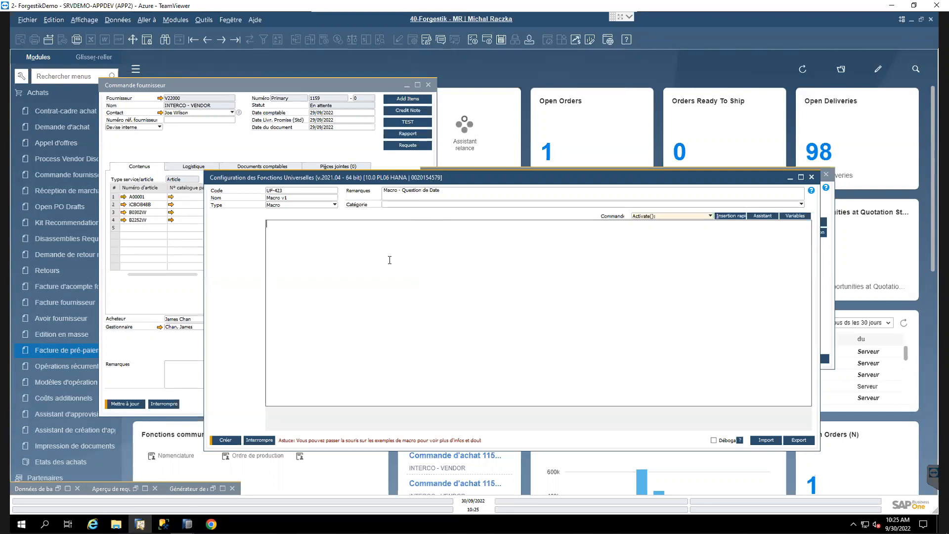
{"action": "type", "text": "PROMP"}
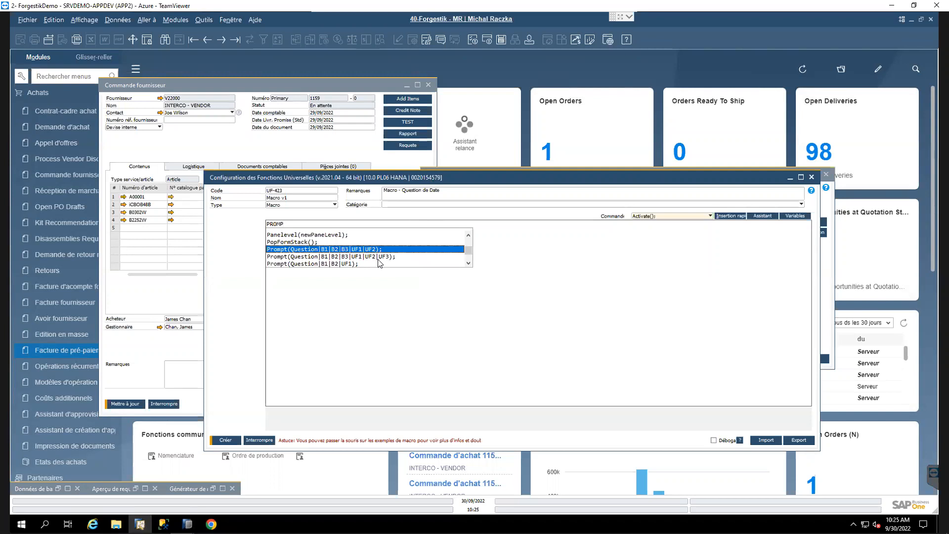
{"action": "double_click", "coordinate": [330, 249]}
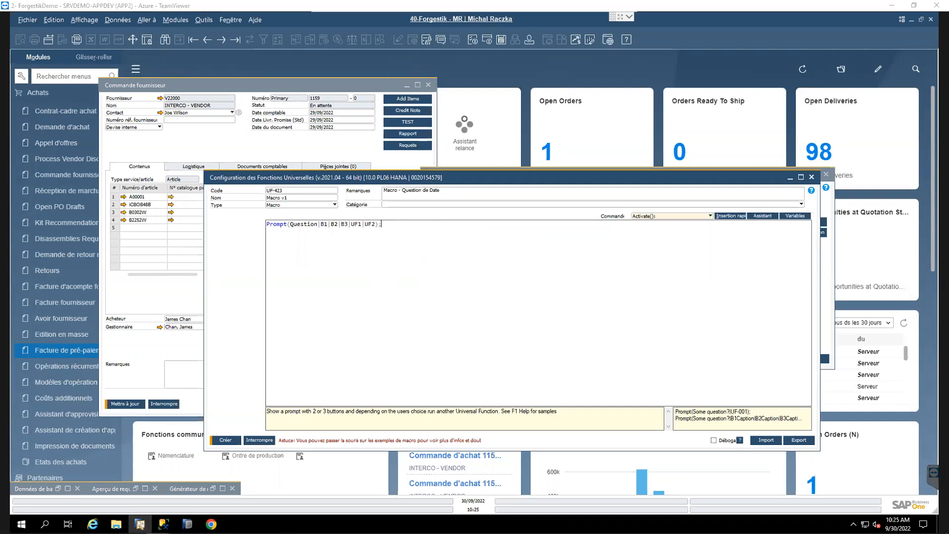
{"action": "left_click", "coordinate": [328, 236]}
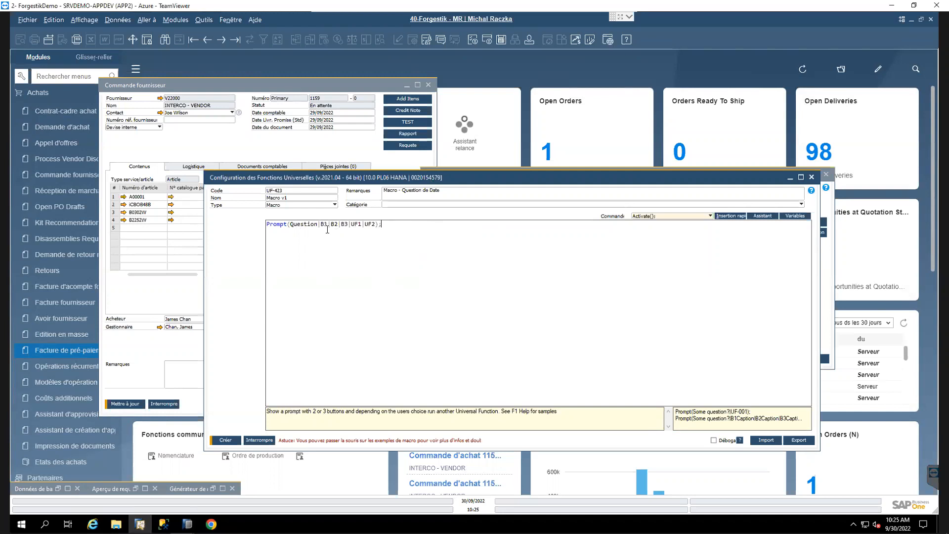
Step: Set the prompt's question to "Voulez-vous mettre la date de livraison à jour?" and remove its B1 to UF2 placeholders
{"action": "left_click_drag", "start_coordinate": [318, 225], "coordinate": [290, 225]}
{"action": "type", "text": "Voulez-vous mettre la date de livraison à jour?"}
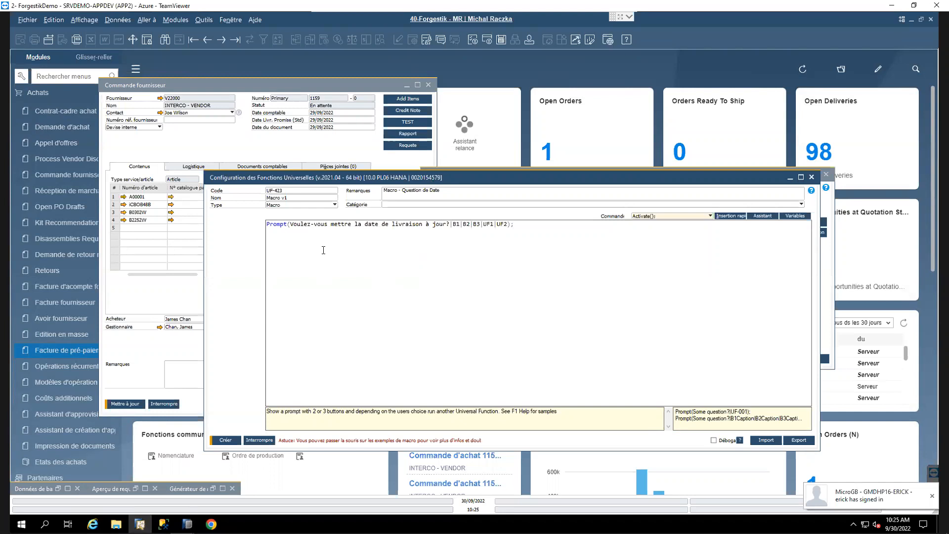
{"action": "left_click_drag", "start_coordinate": [508, 224], "coordinate": [454, 222]}
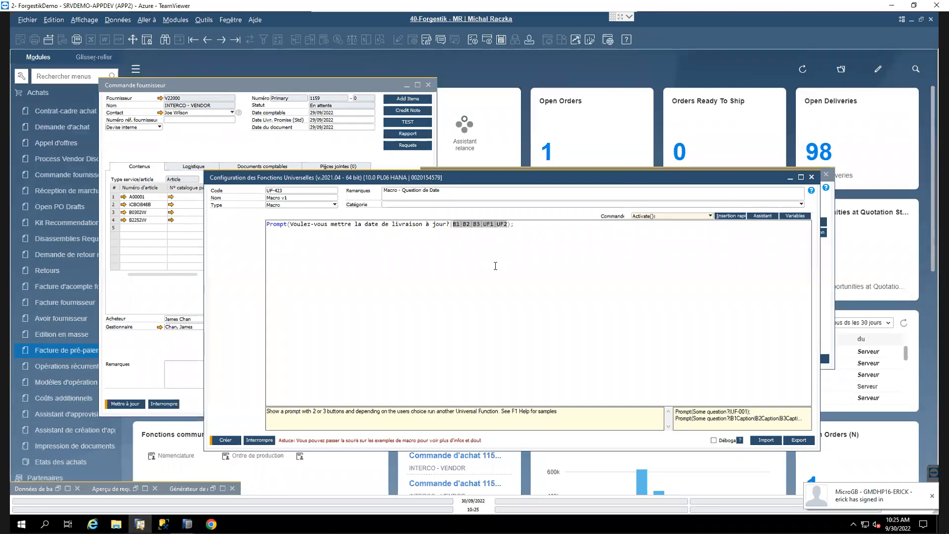
{"action": "key", "text": "Delete"}
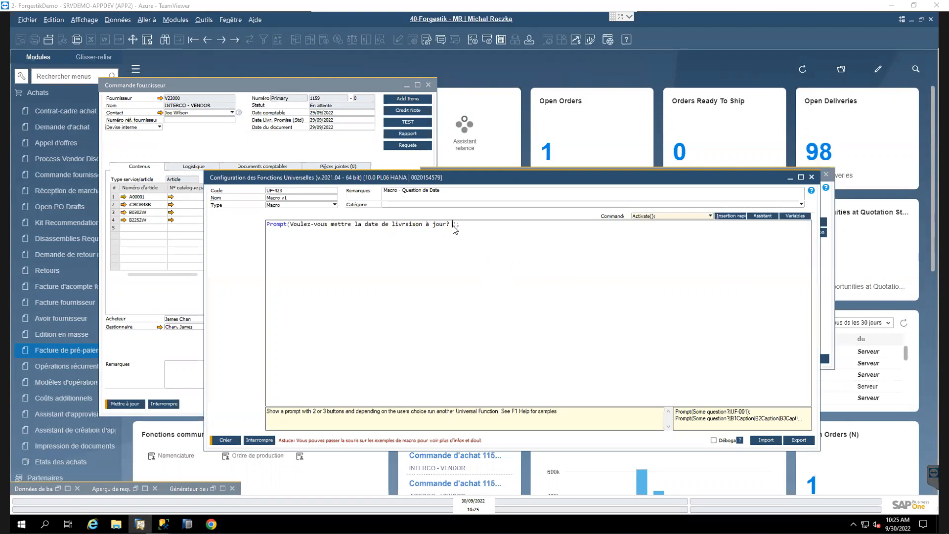
Step: Rearrange the configuration windows and open another universal function configuration from the Macro button's row
{"action": "left_click_drag", "start_coordinate": [415, 178], "coordinate": [262, 209]}
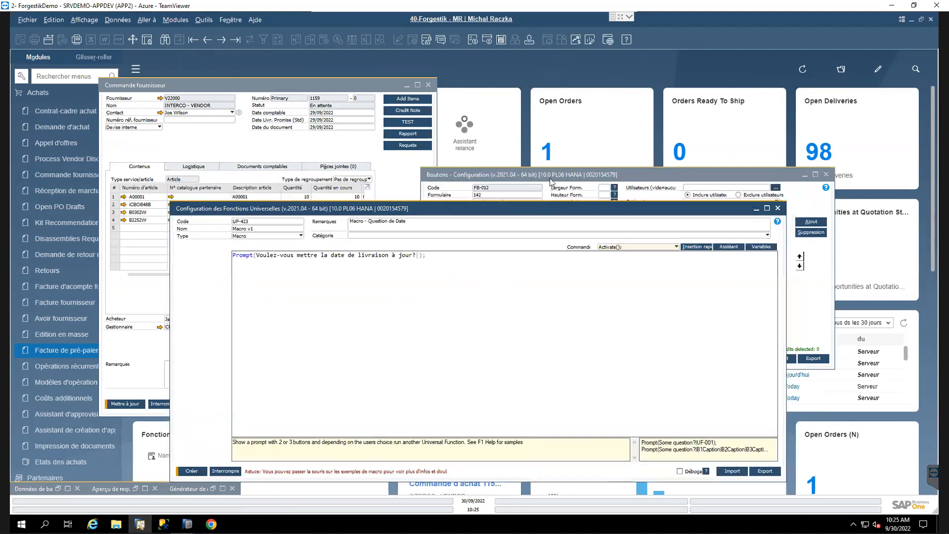
{"action": "left_click", "coordinate": [549, 178]}
{"action": "left_click_drag", "start_coordinate": [561, 178], "coordinate": [610, 101]}
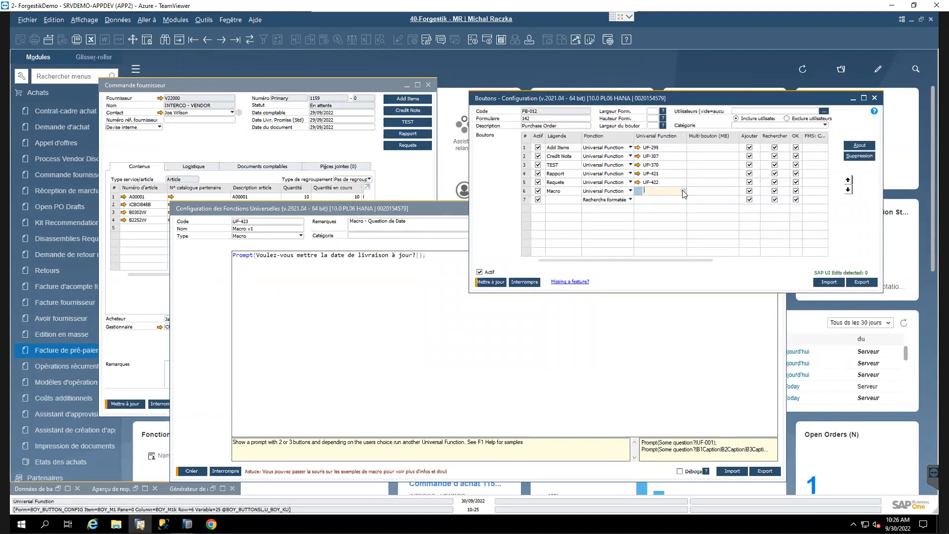
{"action": "key", "text": "Tab"}
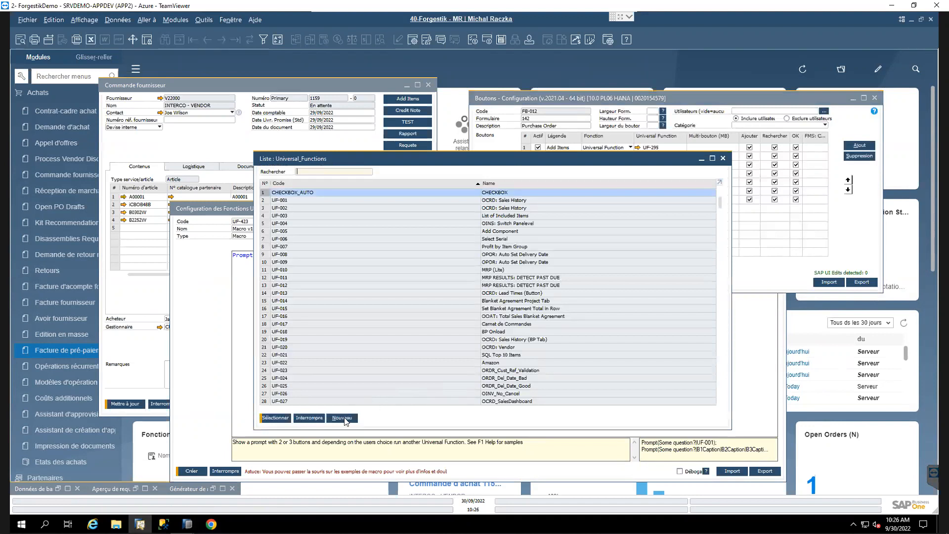
{"action": "left_click", "coordinate": [346, 419]}
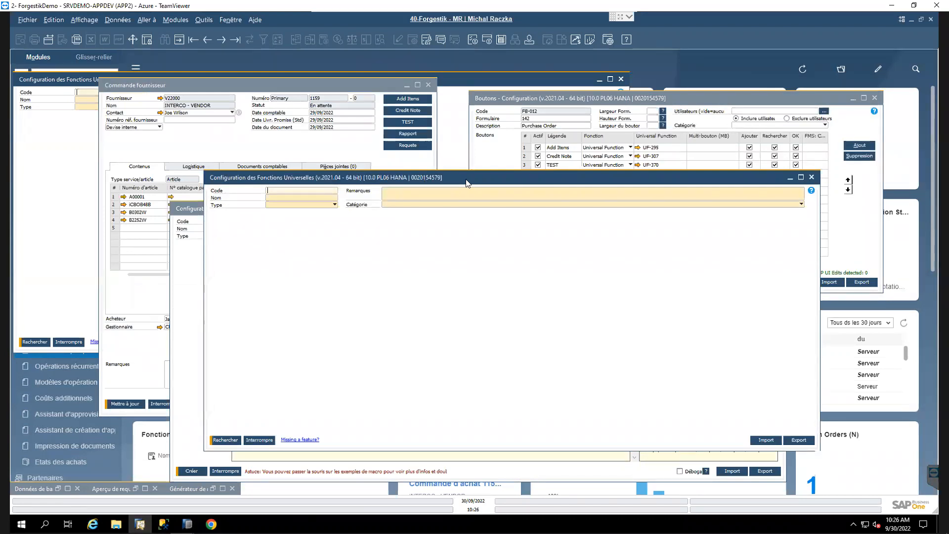
Step: Start a new universal function named DateLivr+10 with the type Macro
{"action": "key", "text": "ctrl+a"}
{"action": "key", "text": "Tab"}
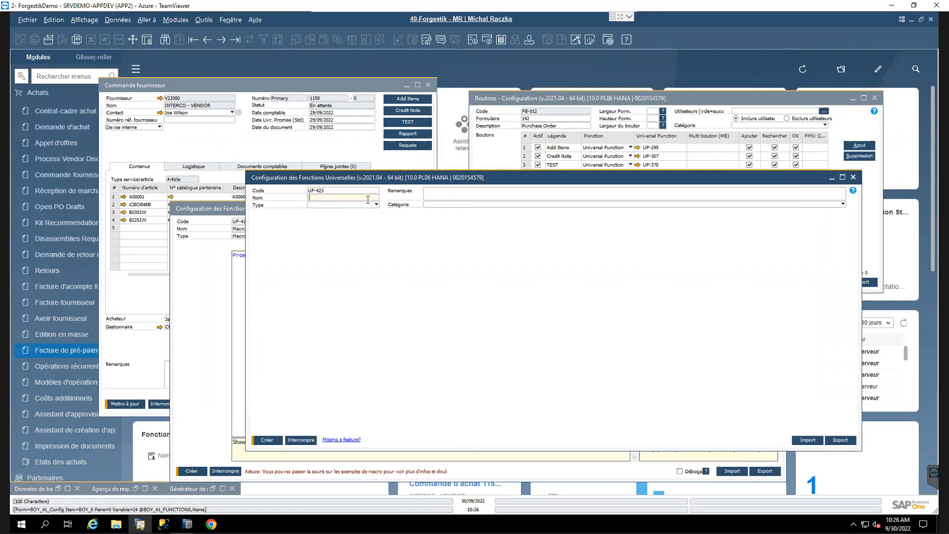
{"action": "type", "text": "DateLivr+10"}
{"action": "left_click", "coordinate": [375, 205]}
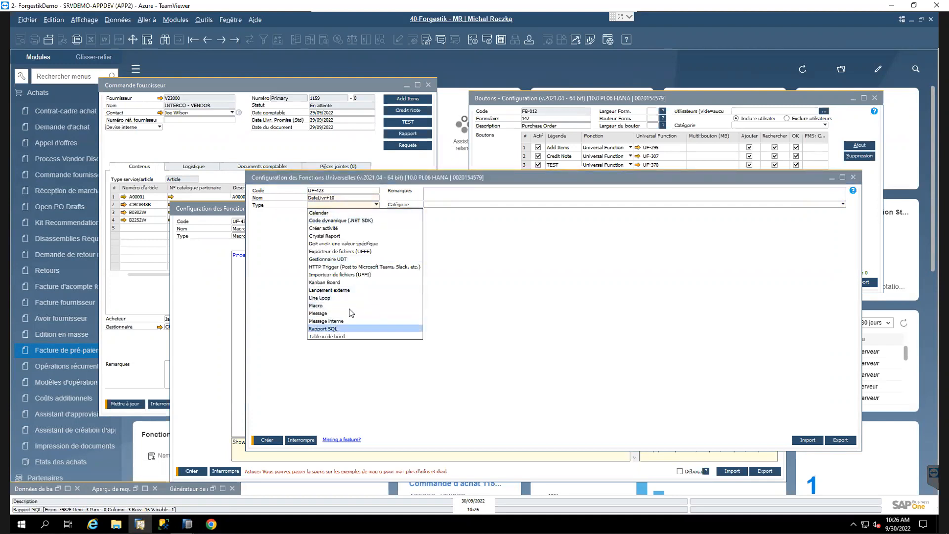
{"action": "left_click", "coordinate": [341, 328]}
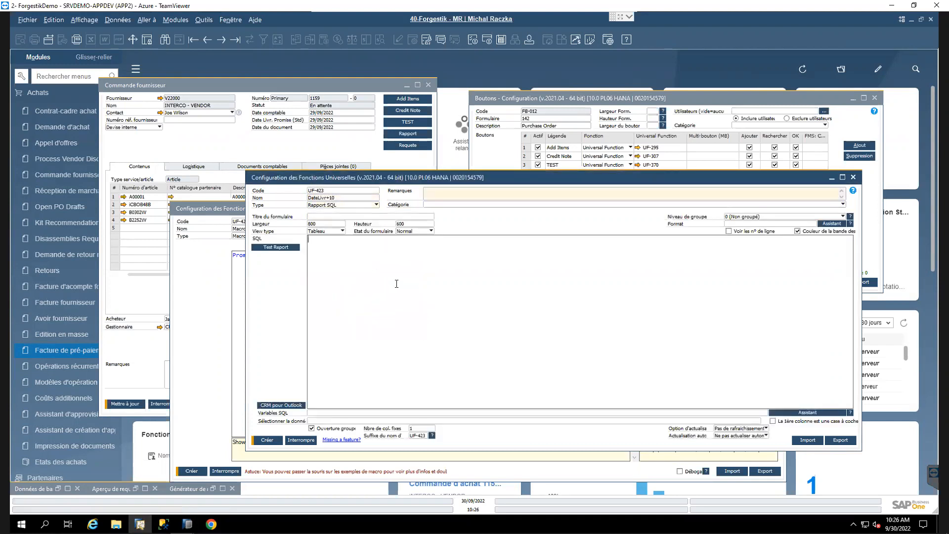
{"action": "left_click", "coordinate": [376, 204]}
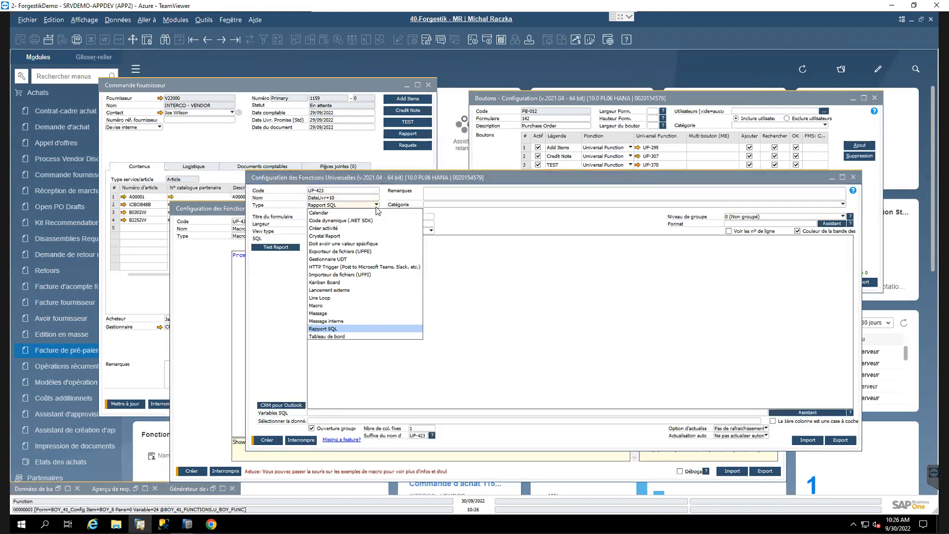
{"action": "left_click", "coordinate": [342, 306]}
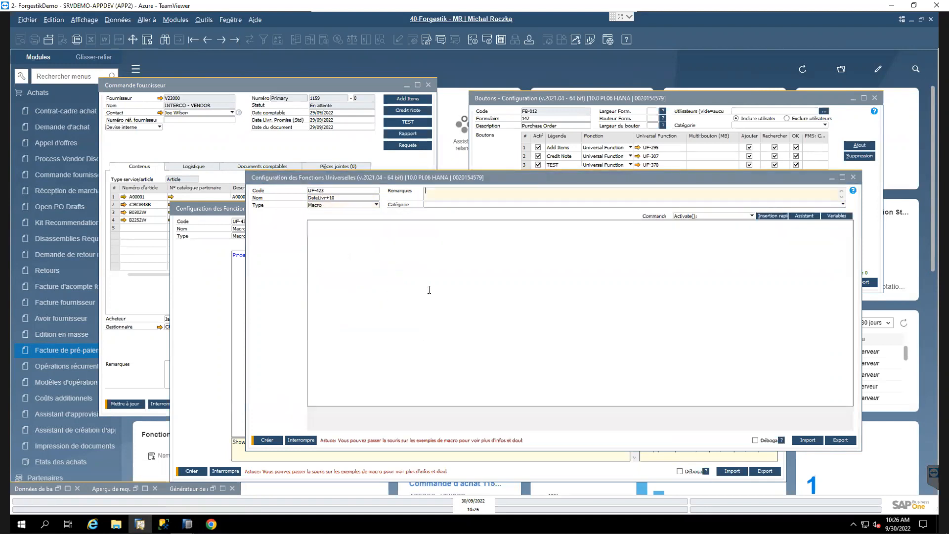
Step: Insert a Set command into the macro, targeting the purchase order's promised delivery date field with $[$12.0.DATE]
{"action": "type", "text": "SET"}
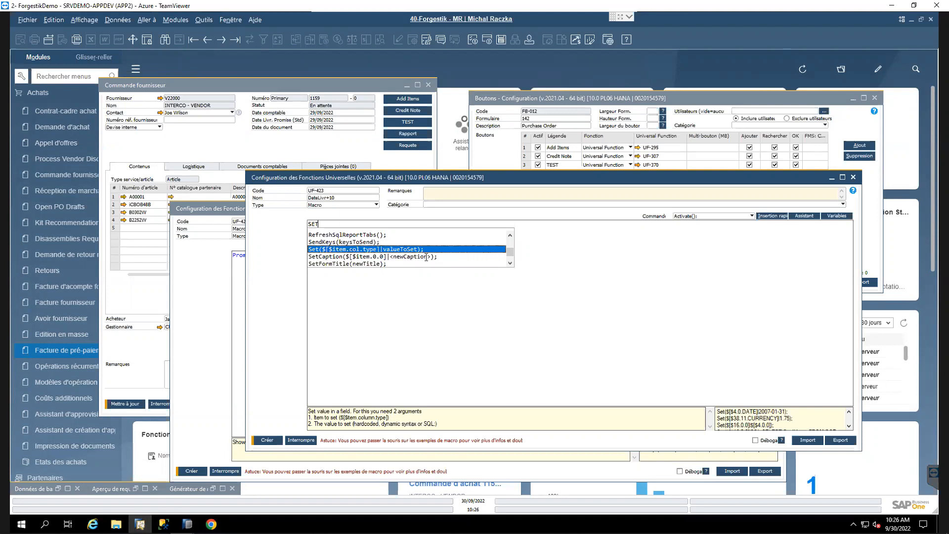
{"action": "double_click", "coordinate": [409, 250]}
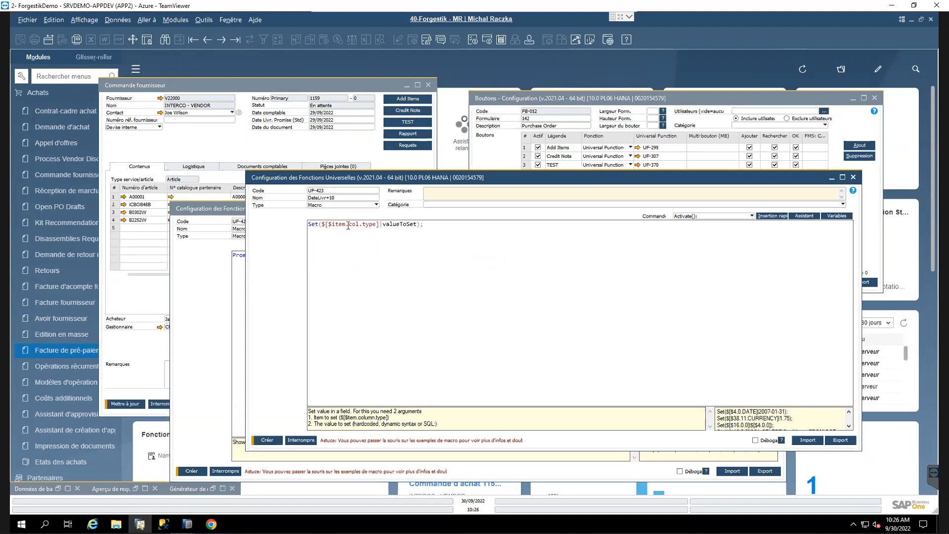
{"action": "left_click", "coordinate": [345, 144]}
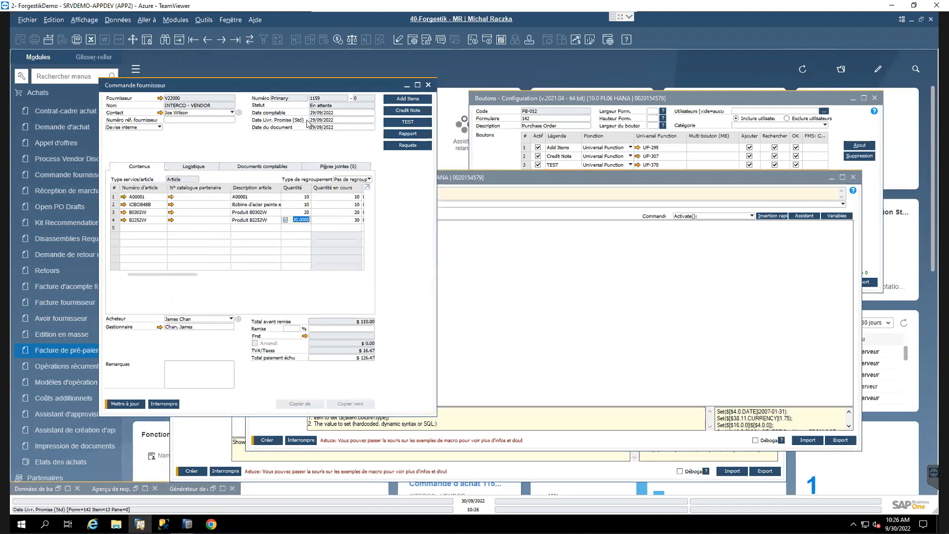
{"action": "left_click", "coordinate": [320, 120]}
{"action": "right_click", "coordinate": [321, 122]}
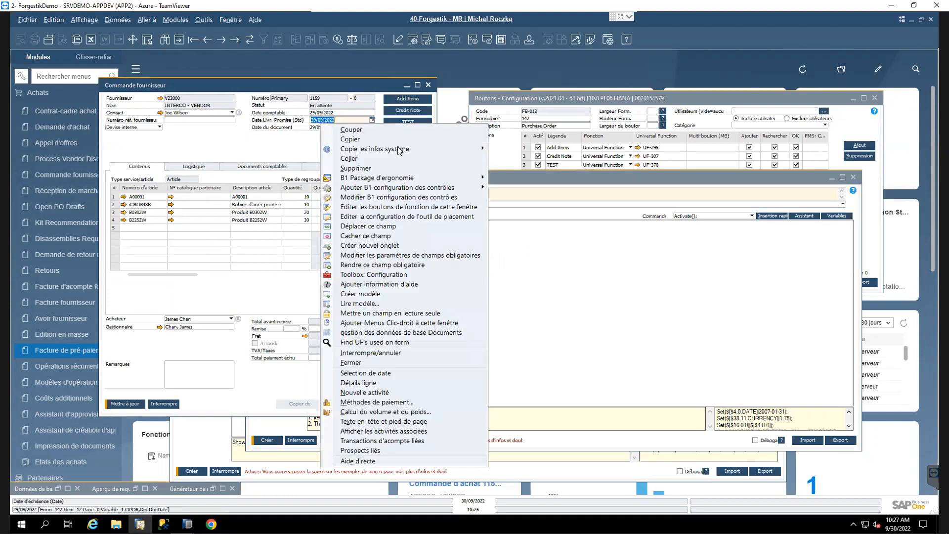
{"action": "mouse_move", "coordinate": [415, 150]}
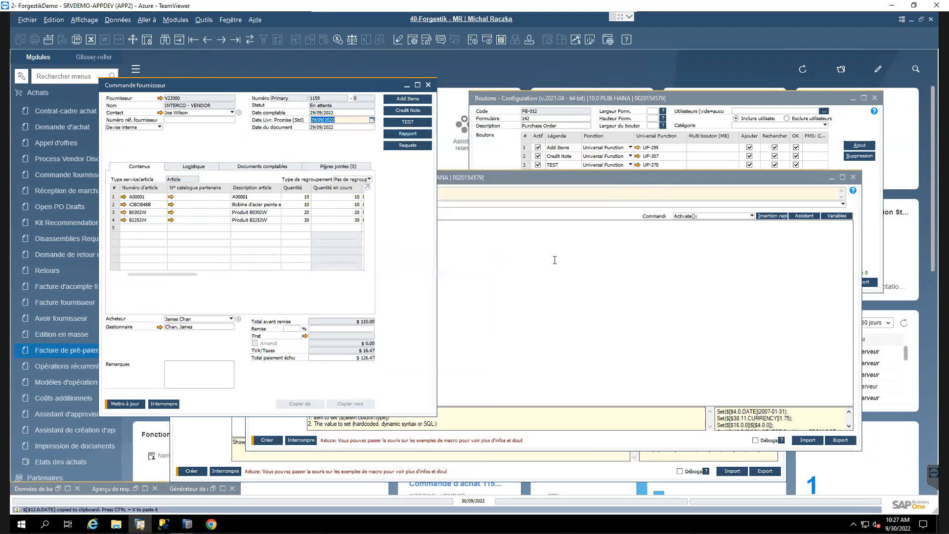
{"action": "left_click_drag", "start_coordinate": [380, 225], "coordinate": [324, 223]}
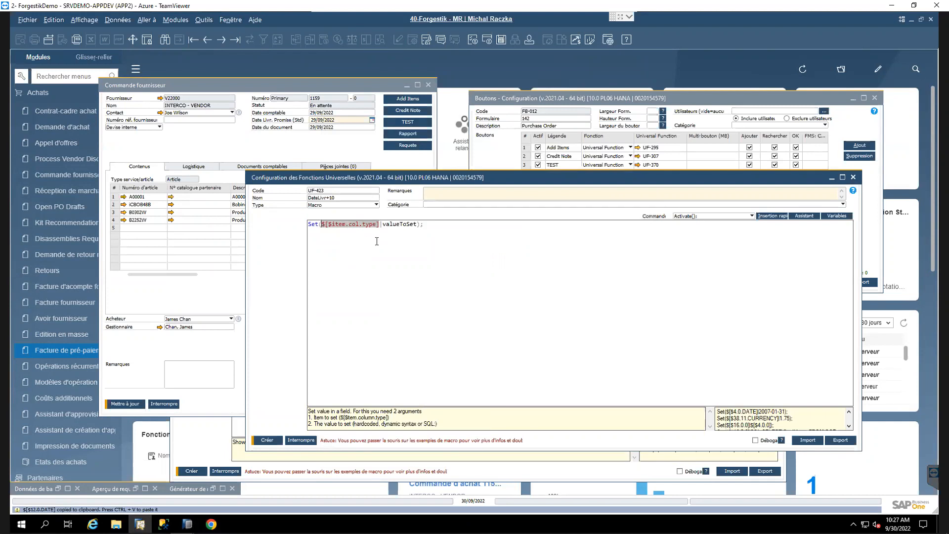
{"action": "type", "text": "[$12.0.DATE]"}
Step: Replace the Set command's valueToSet placeholder with the start of an SQL query, SQL:SELECT
{"action": "double_click", "coordinate": [394, 224]}
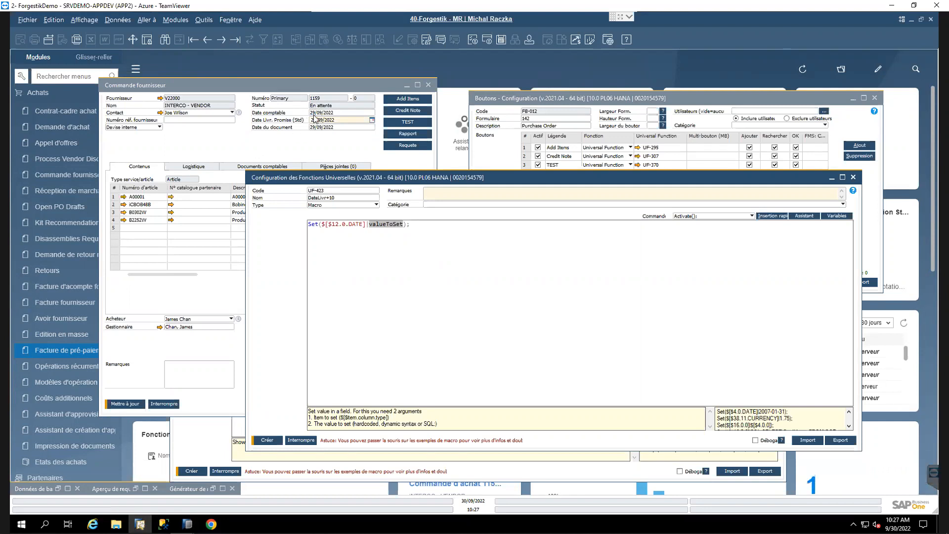
{"action": "left_click", "coordinate": [402, 223]}
{"action": "left_click_drag", "start_coordinate": [403, 224], "coordinate": [369, 226]}
{"action": "mouse_move", "coordinate": [321, 114]}
{"action": "type", "text": "SQL:SELECT"}
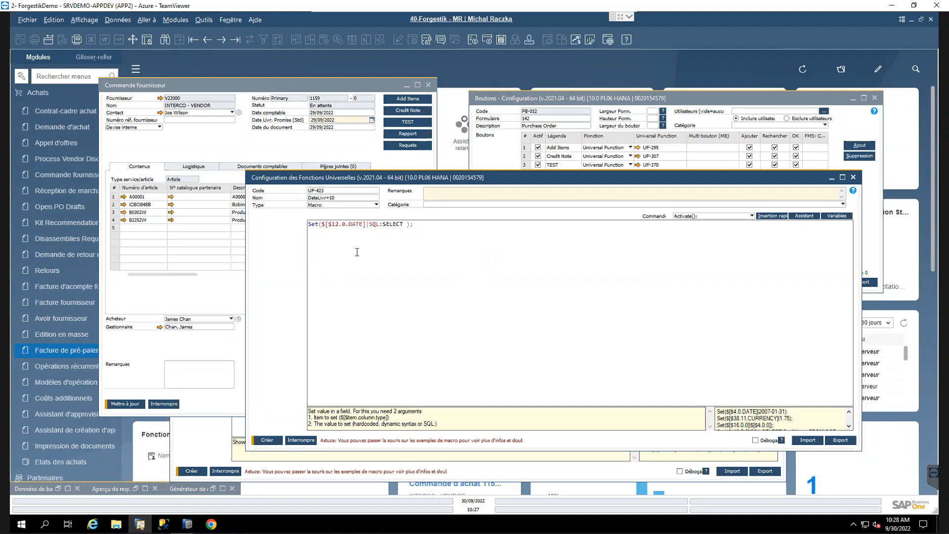
Step: Open the query generator (Générateur de requêtes)
{"action": "left_click", "coordinate": [176, 20]}
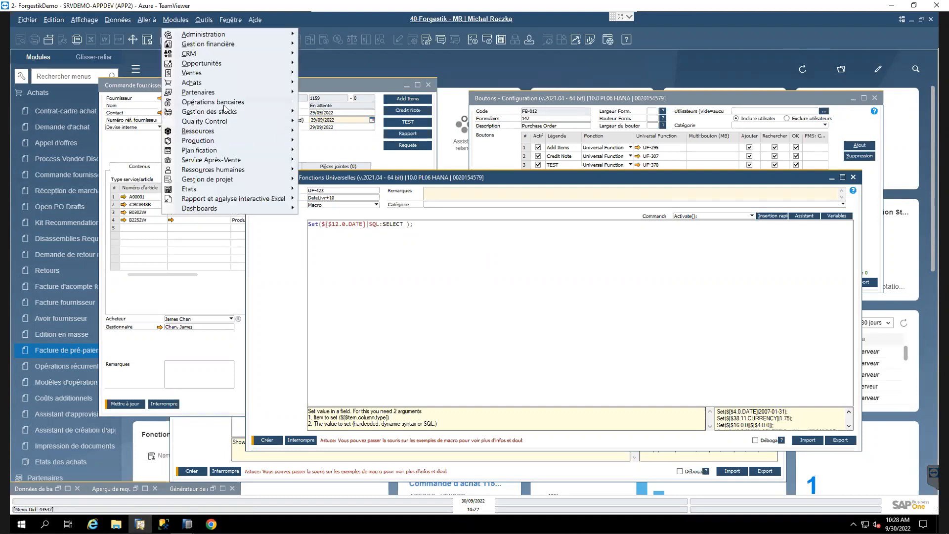
{"action": "mouse_move", "coordinate": [207, 21]}
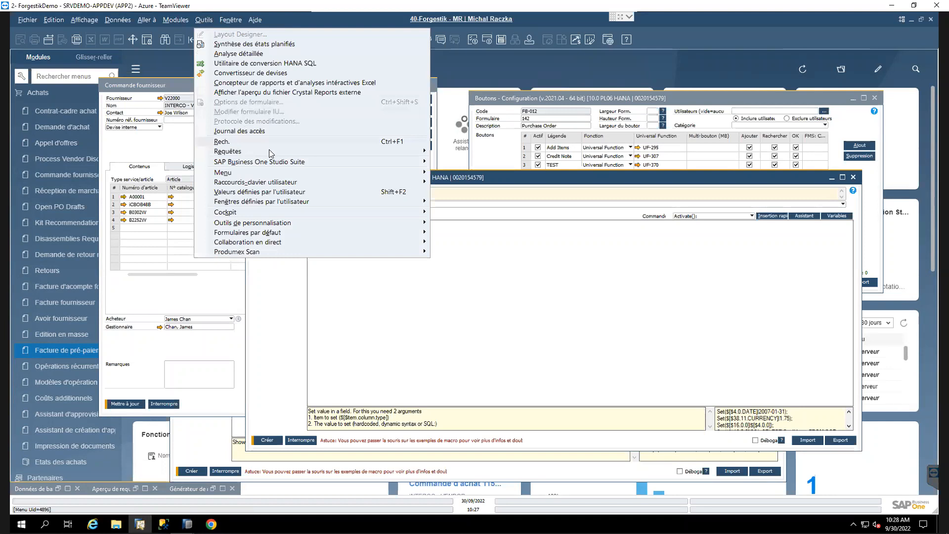
{"action": "mouse_move", "coordinate": [269, 151]}
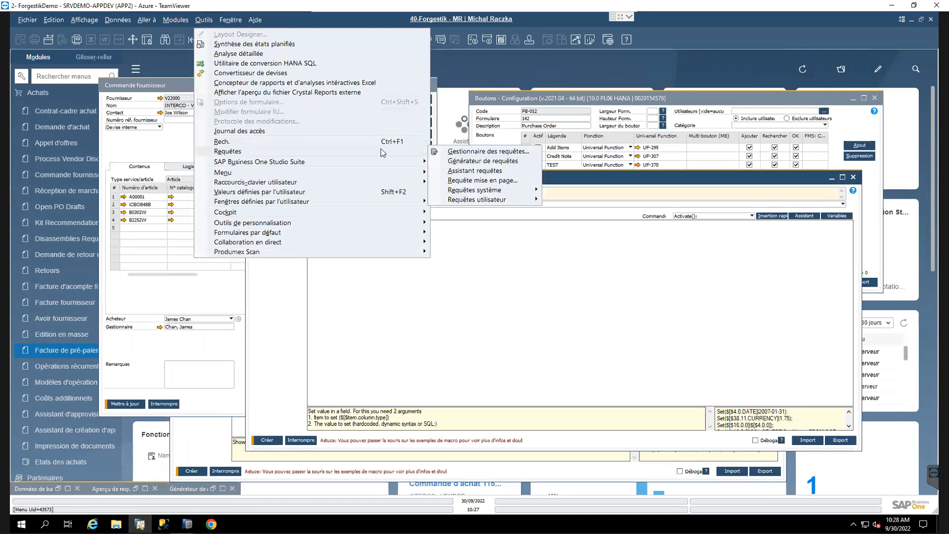
{"action": "left_click", "coordinate": [492, 161]}
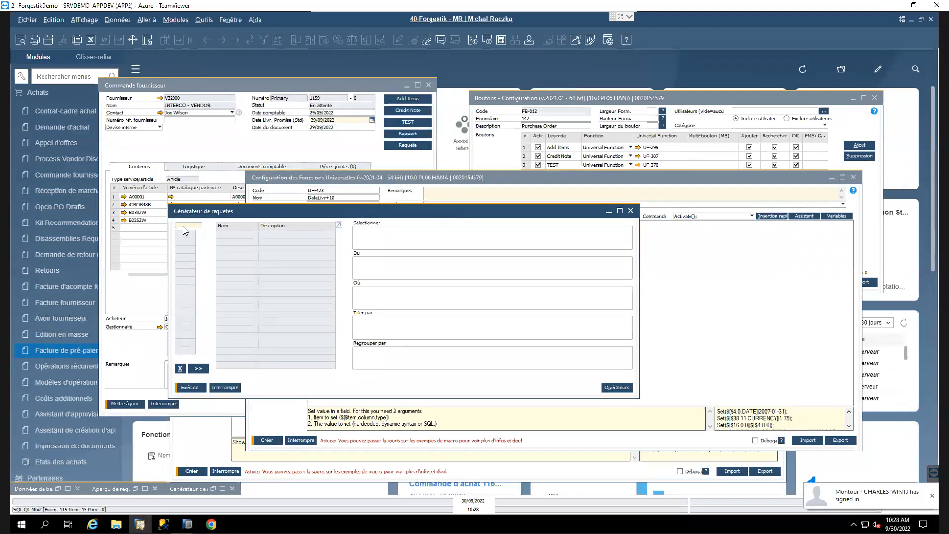
Step: Build a query on the OINV table that selects DocNum, CANCELED and Transfered, and execute it
{"action": "type", "text": "OINV"}
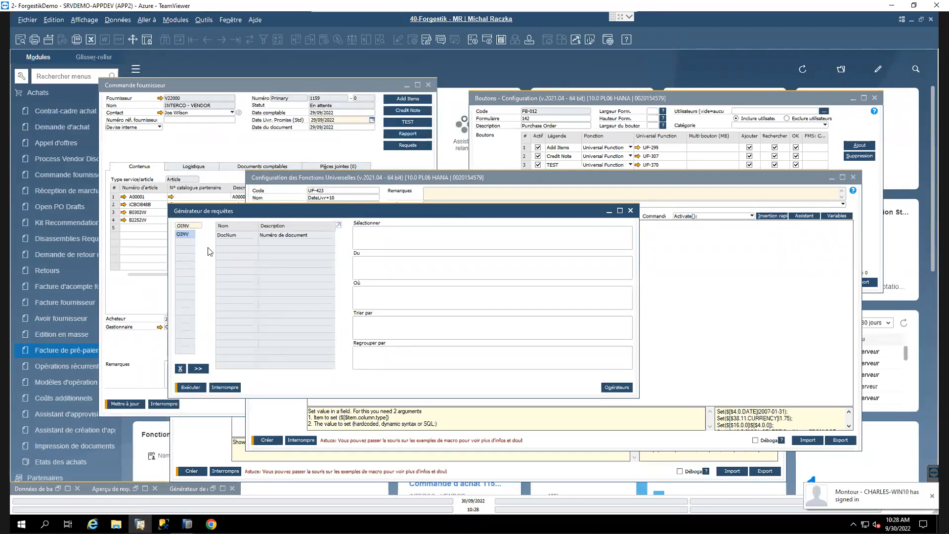
{"action": "key", "text": "Tab"}
{"action": "double_click", "coordinate": [232, 235]}
{"action": "double_click", "coordinate": [232, 249]}
{"action": "double_click", "coordinate": [233, 286]}
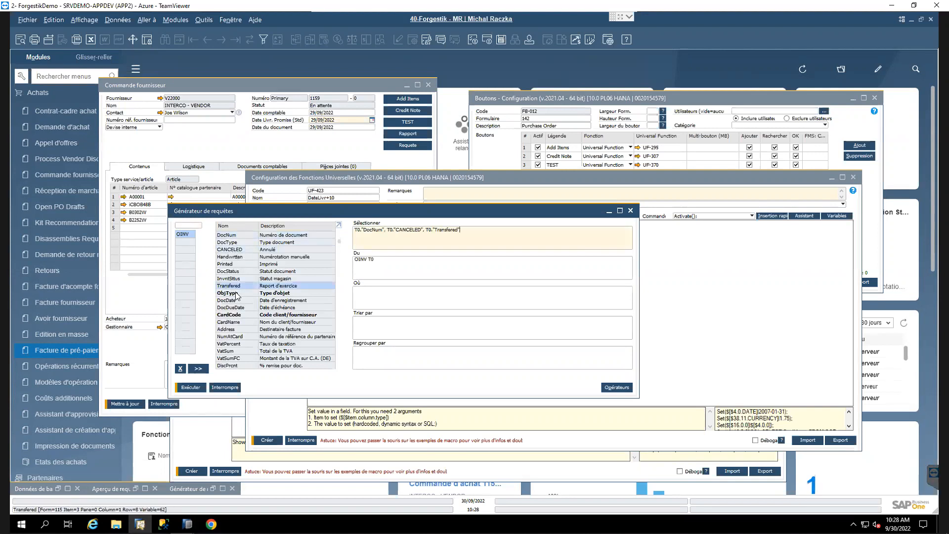
{"action": "left_click", "coordinate": [189, 387]}
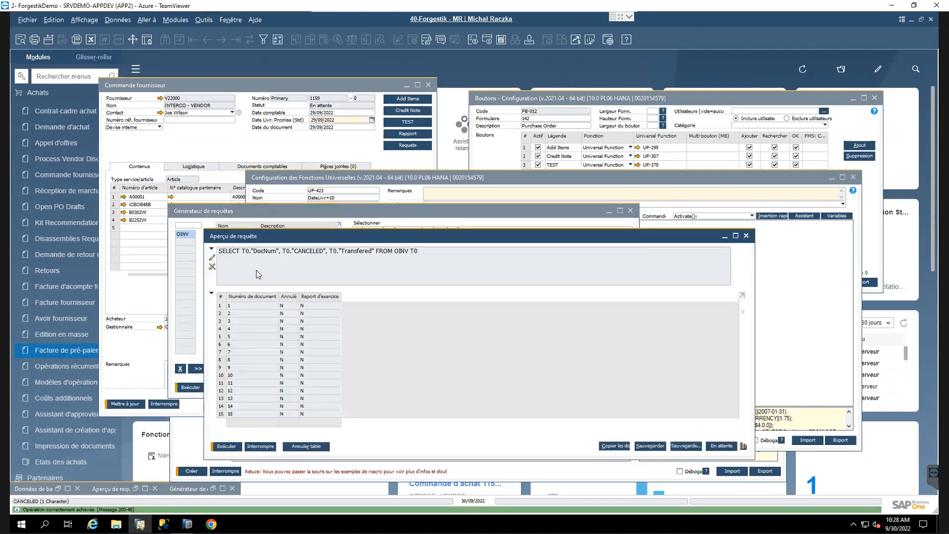
Step: Put the previewed query's FROM clause on its own line, and close the query preview and the query generator
{"action": "left_click", "coordinate": [374, 251]}
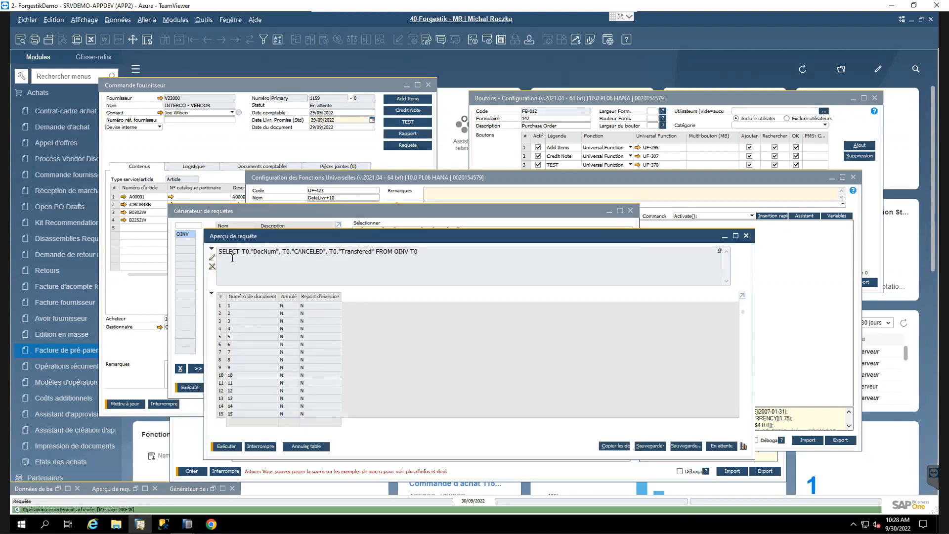
{"action": "left_click", "coordinate": [346, 253]}
{"action": "left_click", "coordinate": [375, 251]}
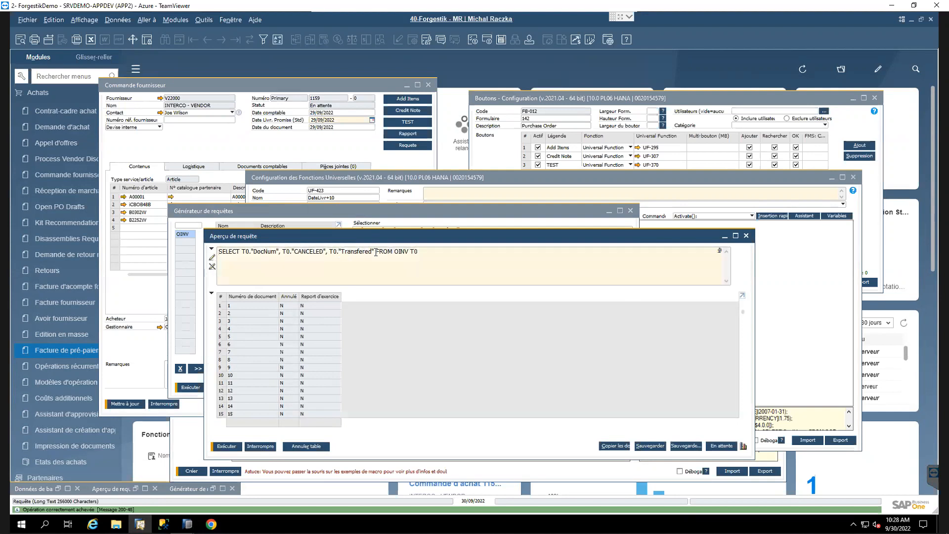
{"action": "key", "text": "Return"}
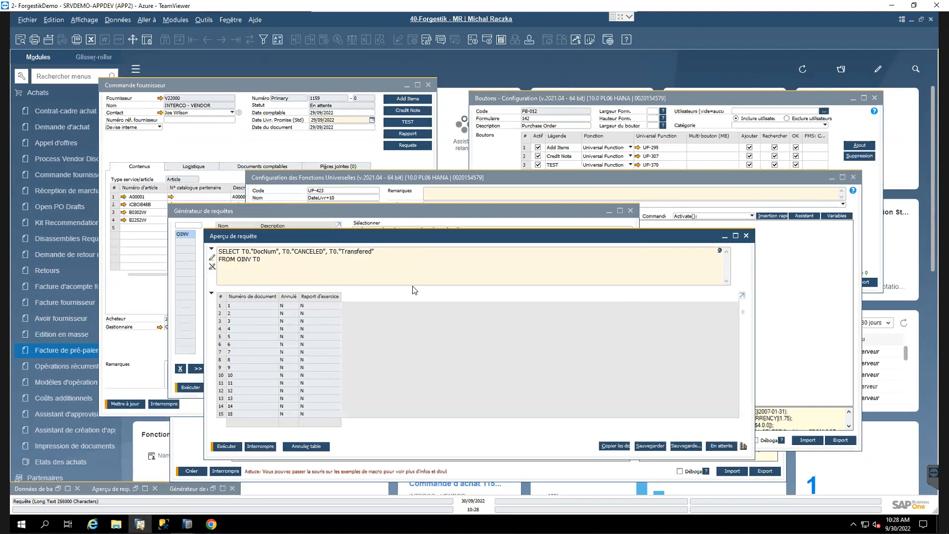
{"action": "left_click", "coordinate": [746, 236]}
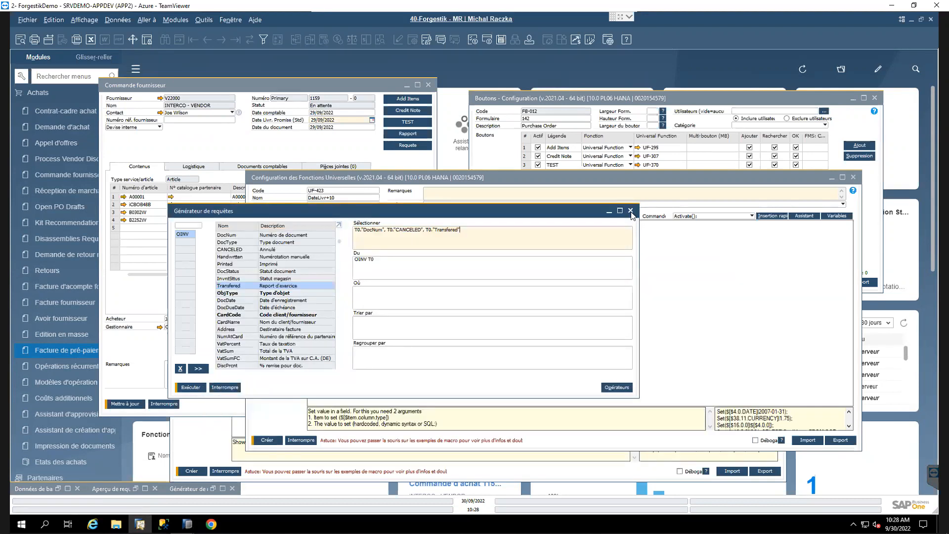
{"action": "left_click", "coordinate": [631, 211]}
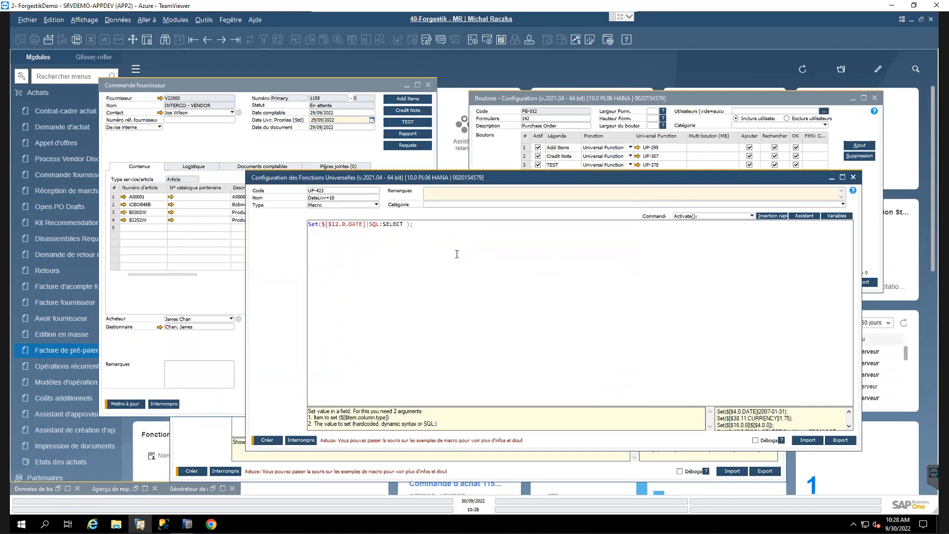
Step: Add an empty TO_VARCHAR() call after SELECT in the macro's Set command
{"action": "type", "text": "TO"}
{"action": "type", "text": "_VARCHAR"}
{"action": "type", "text": "("}
{"action": "type", "text": ")ADD"}
{"action": "key", "text": "BackSpace"}
{"action": "key", "text": "BackSpace"}
{"action": "key", "text": "BackSpace"}
{"action": "type", "text": "ADD_DAYS"}
{"action": "left_click_drag", "start_coordinate": [474, 224], "coordinate": [445, 224]}
{"action": "key", "text": "Delete"}
Step: Write ADD_DAYS($[$10.0.DATE],10) below the Set command, copying the item syntax from the purchase order's posting date field
{"action": "left_click", "coordinate": [494, 246]}
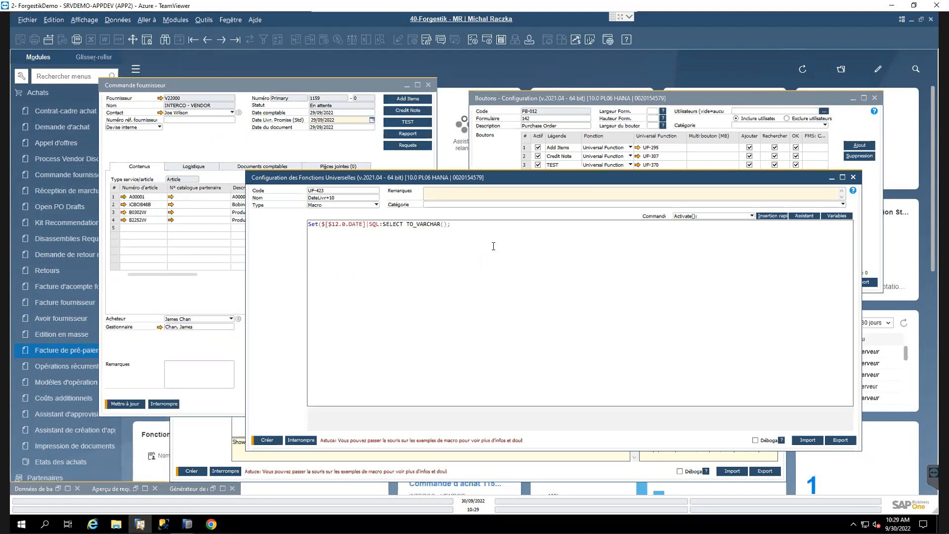
{"action": "type", "text": "ADD_DAYS()"}
{"action": "left_click", "coordinate": [319, 113]}
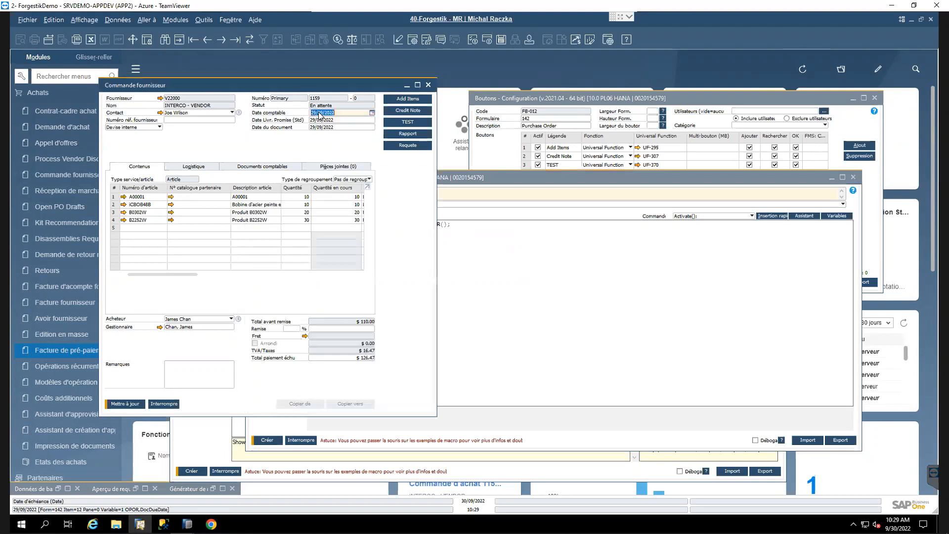
{"action": "right_click", "coordinate": [320, 115]}
{"action": "mouse_move", "coordinate": [402, 148]}
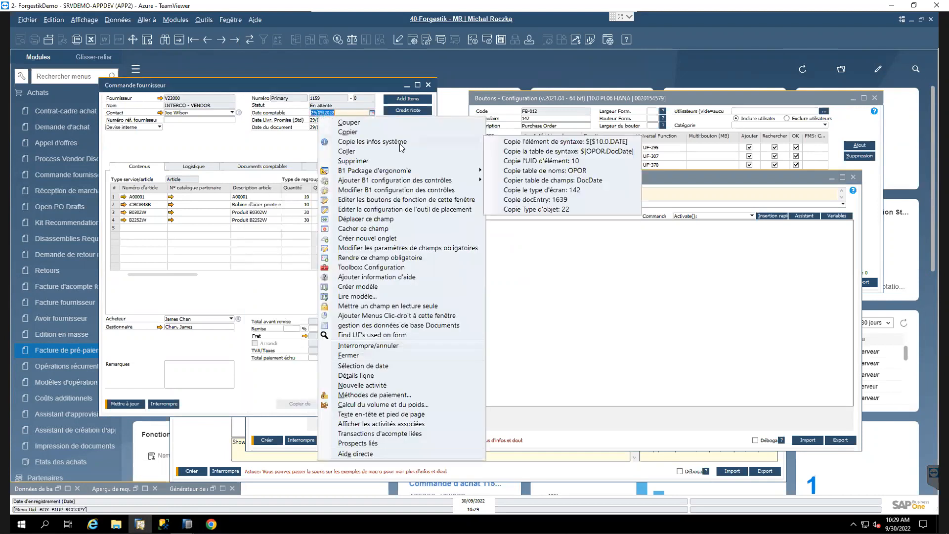
{"action": "left_click", "coordinate": [622, 146]}
{"action": "left_click", "coordinate": [446, 255]}
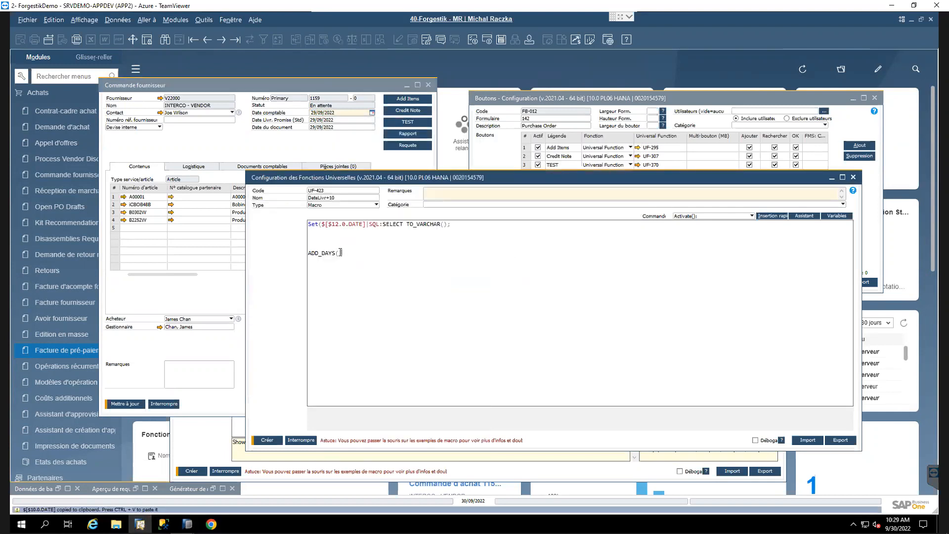
{"action": "key", "text": "ctrl+v"}
{"action": "type", "text": ")"}
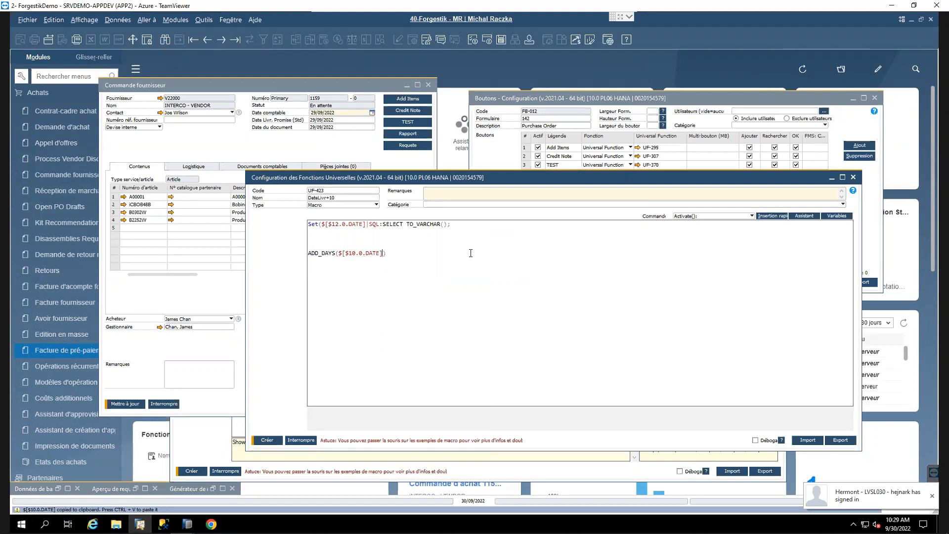
{"action": "type", "text": ",10"}
Step: Move the ADD_DAYS expression into TO_VARCHAR and complete the query with the 'YYYY-MM-DD' format and FROM DUMMY
{"action": "left_click_drag", "start_coordinate": [404, 259], "coordinate": [308, 257]}
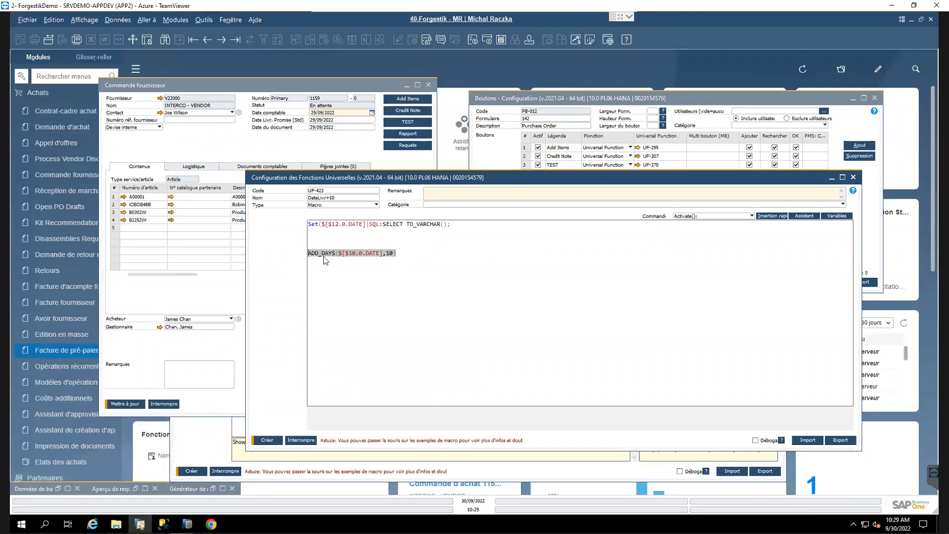
{"action": "key", "text": "ctrl+x"}
{"action": "left_click", "coordinate": [443, 224]}
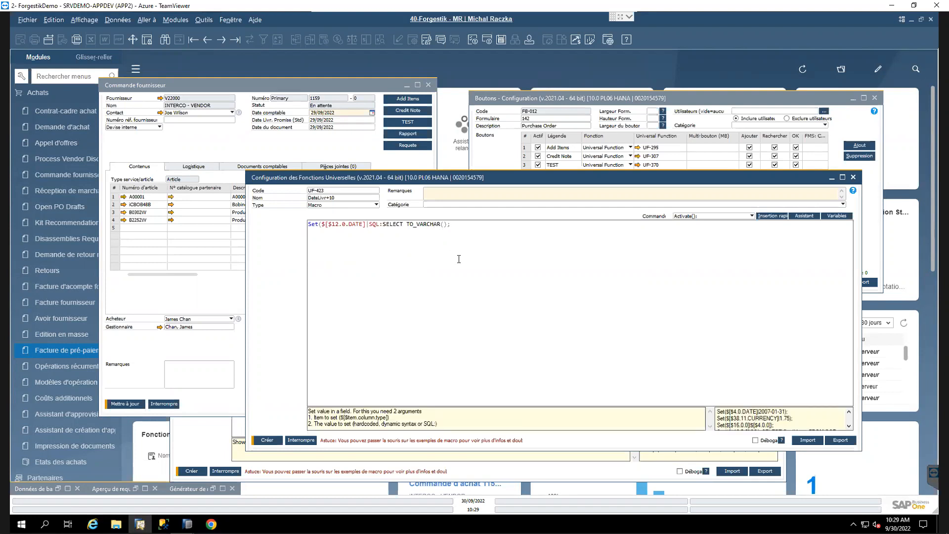
{"action": "key", "text": "ctrl+v"}
{"action": "type", "text": ","}
{"action": "type", "text": "\"\""}
{"action": "key", "text": "shift+Left"}
{"action": "key", "text": "shift+Left"}
{"action": "type", "text": "''"}
{"action": "type", "text": "YYYY"}
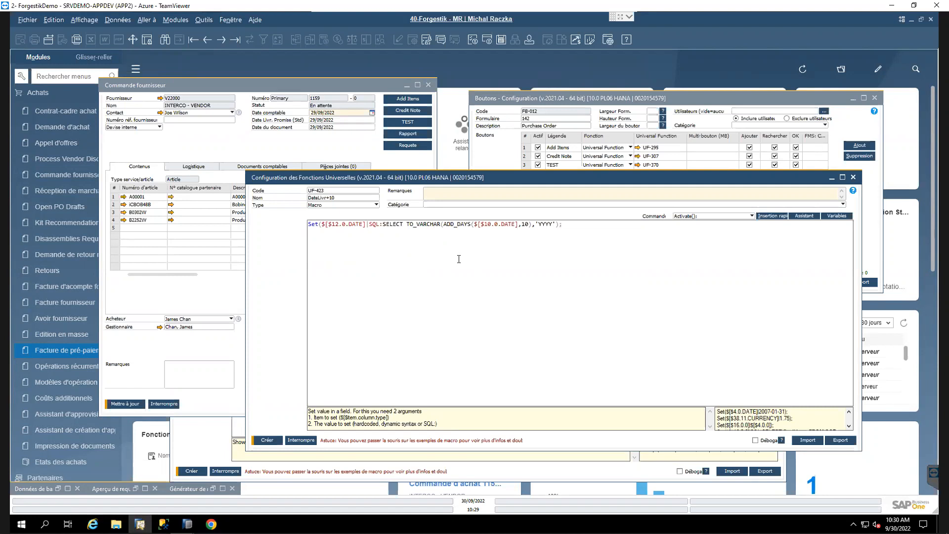
{"action": "type", "text": "-MM-DD"}
{"action": "type", "text": "FROM DUMM"}
{"action": "type", "text": "Y)"}
Step: Copy the macro's code UF-423, create the DateLivr+10 function and return to the Macro v1 function
{"action": "left_click", "coordinate": [334, 191]}
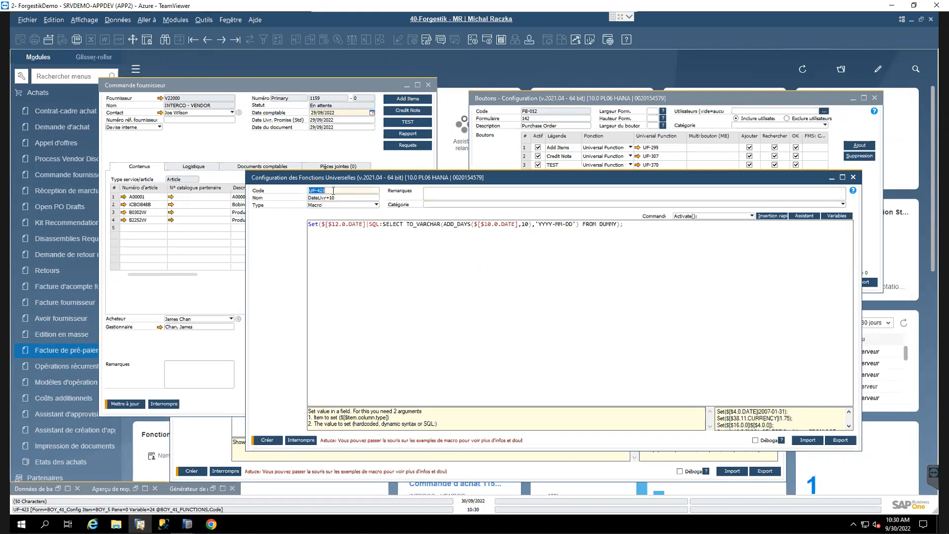
{"action": "left_click", "coordinate": [445, 337]}
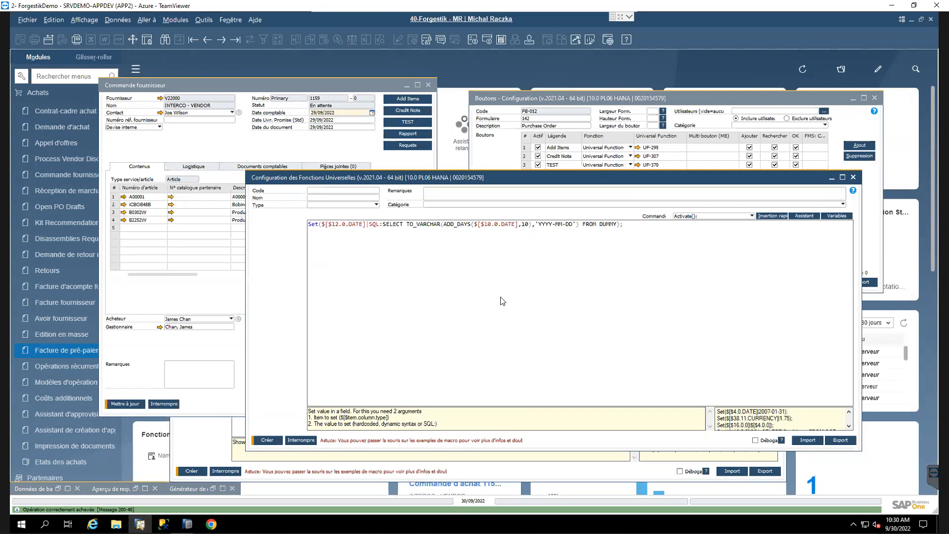
{"action": "left_click", "coordinate": [494, 333]}
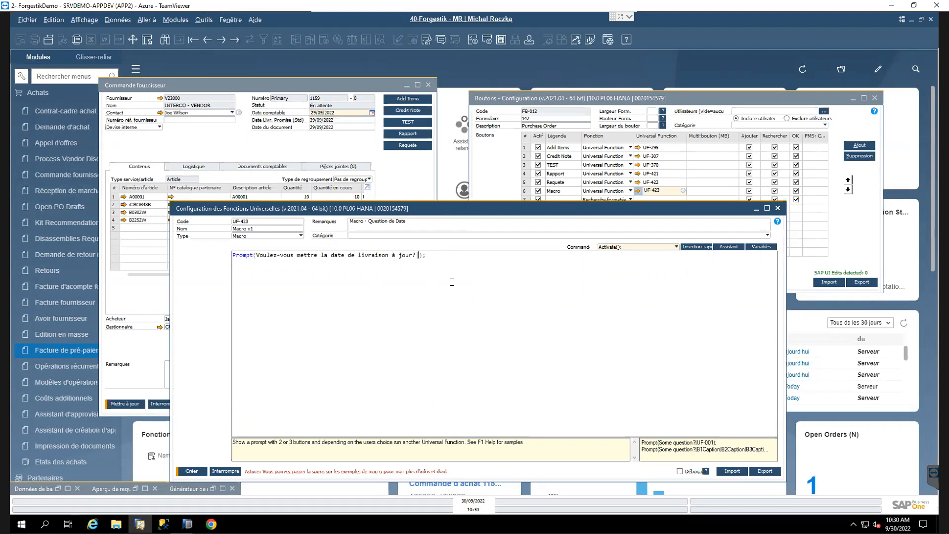
Step: Complete the Prompt command by adding UF-423 after the delivery date question as the function to run
{"action": "key", "text": "ctrl+v"}
{"action": "left_click", "coordinate": [437, 256]}
{"action": "key", "text": "Right"}
{"action": "key", "text": "shift+Left"}
{"action": "key", "text": "shift+Left"}
{"action": "key", "text": "shift+Left"}
{"action": "key", "text": "shift+Left"}
{"action": "key", "text": "shift+Left"}
{"action": "key", "text": "shift+Left"}
{"action": "key", "text": "End"}
{"action": "double_click", "coordinate": [423, 256]}
{"action": "left_click", "coordinate": [461, 254]}
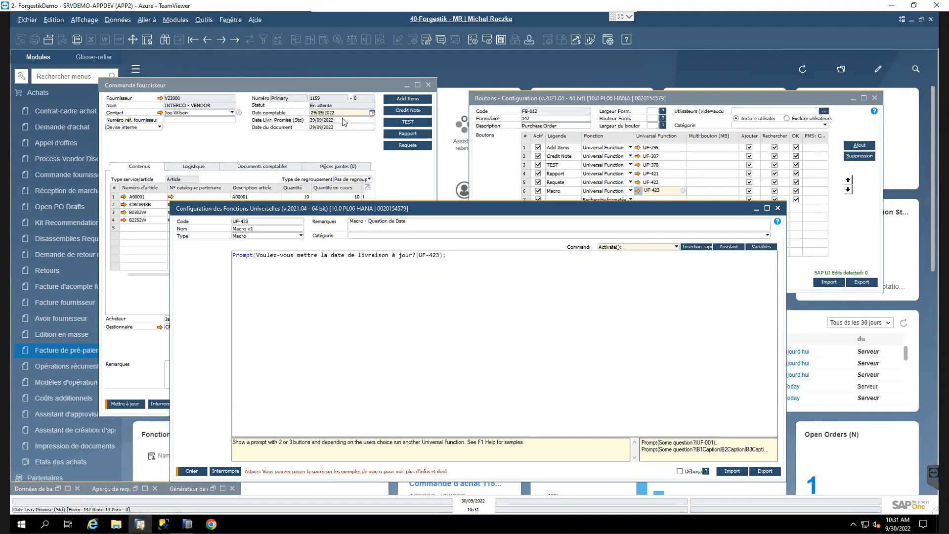
Step: Create the Macro v1 function under the code UF-424 and save the button configuration with it assigned to Macro
{"action": "left_click", "coordinate": [192, 473]}
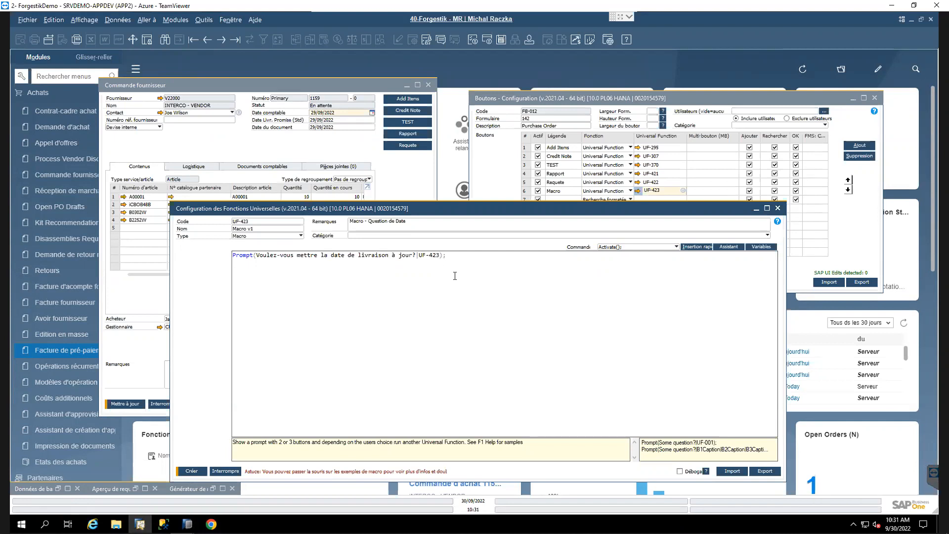
{"action": "left_click", "coordinate": [468, 263]}
{"action": "left_click_drag", "start_coordinate": [445, 208], "coordinate": [420, 201]}
{"action": "left_click", "coordinate": [234, 214]}
{"action": "left_click", "coordinate": [233, 213]}
{"action": "key", "text": "BackSpace"}
{"action": "type", "text": "4"}
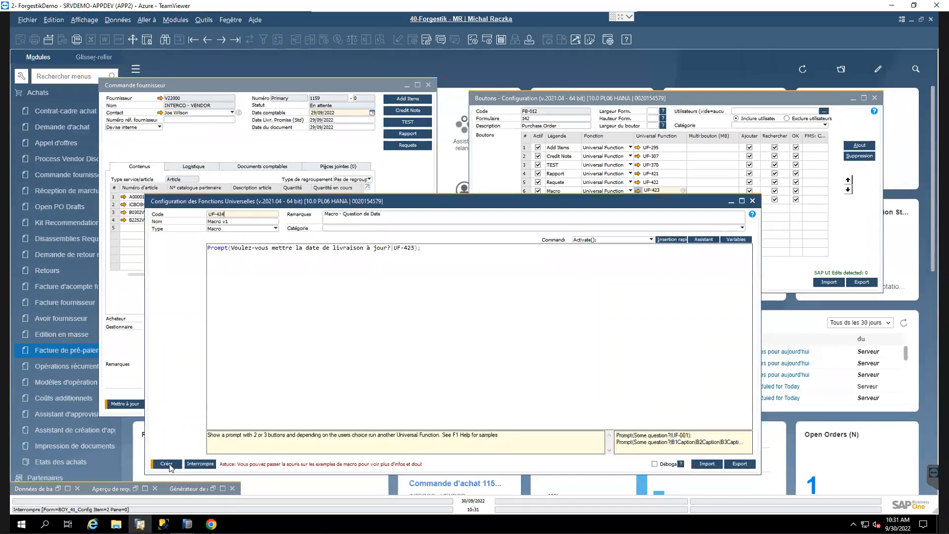
{"action": "left_click", "coordinate": [285, 359]}
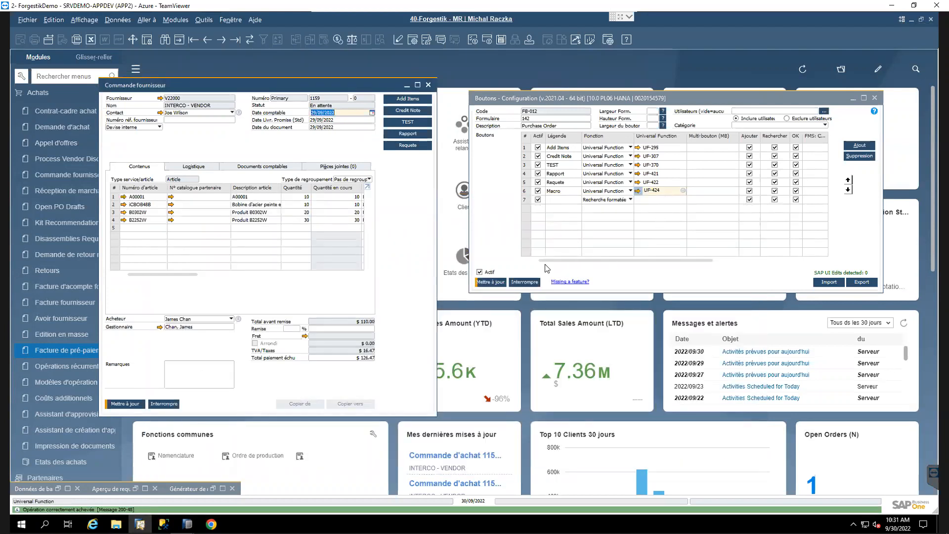
{"action": "left_click", "coordinate": [492, 283]}
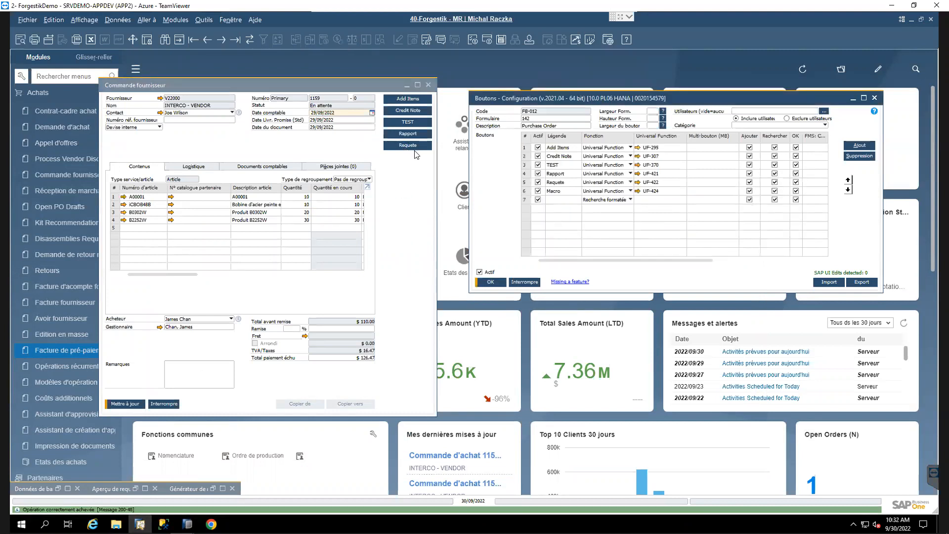
Step: Close the open purchase order without saving and start a new one for the vendor Packaging Inc
{"action": "left_click", "coordinate": [428, 85]}
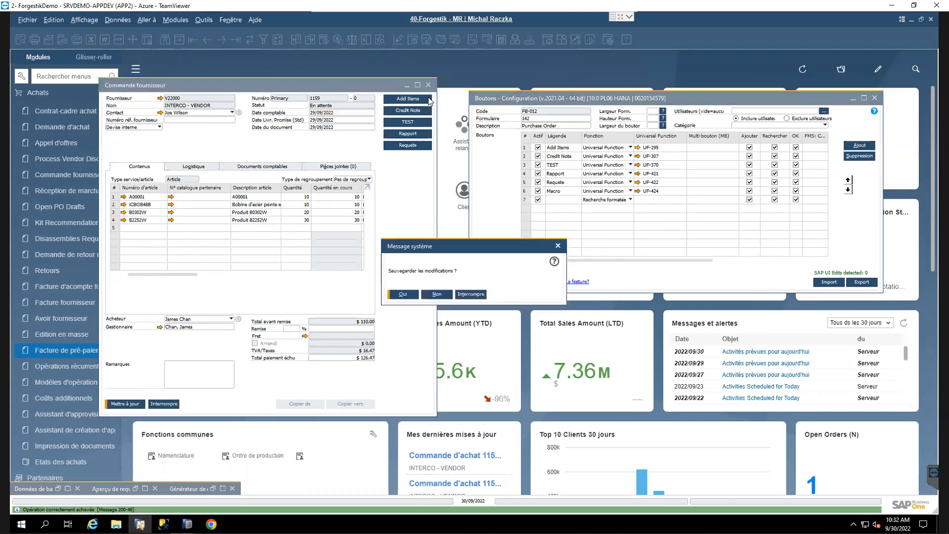
{"action": "left_click", "coordinate": [437, 294]}
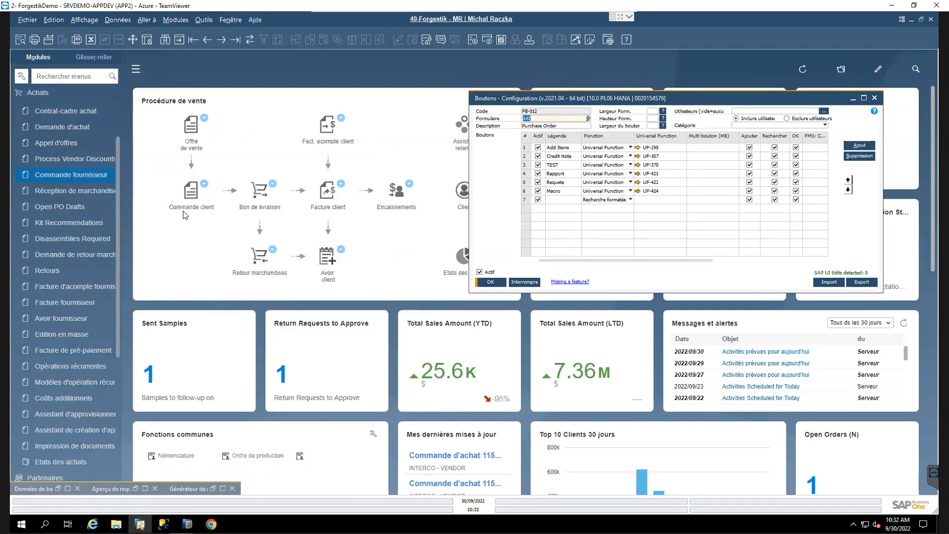
{"action": "left_click", "coordinate": [69, 175]}
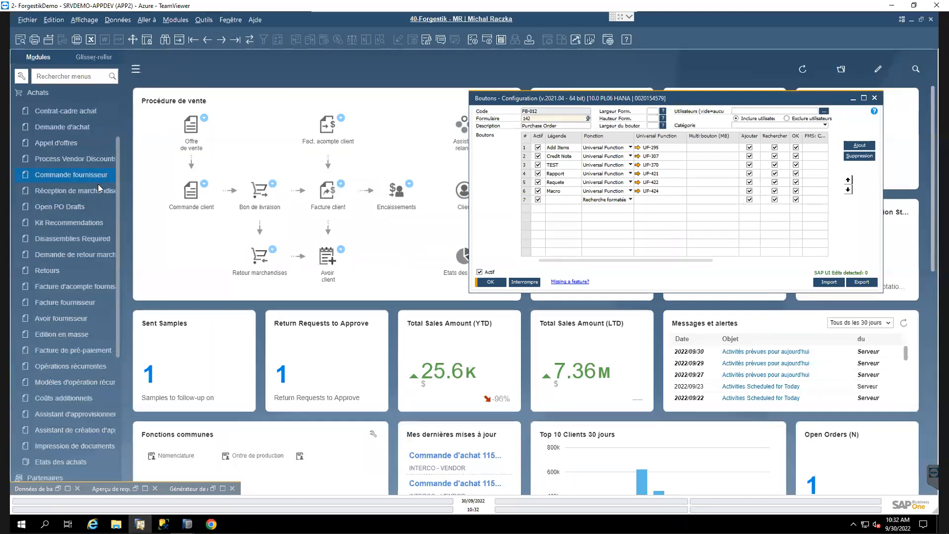
{"action": "left_click", "coordinate": [232, 98]}
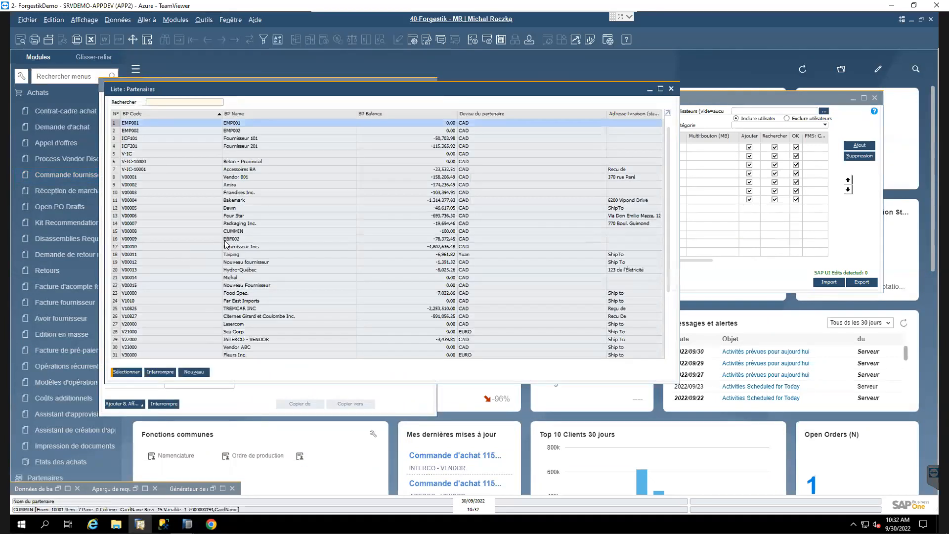
{"action": "double_click", "coordinate": [166, 224]}
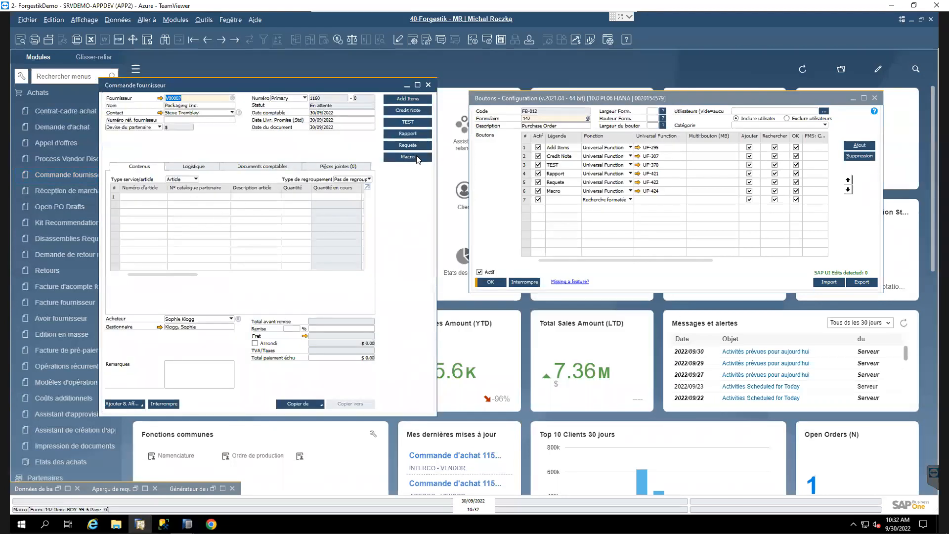
Step: Test the Macro button by accepting the delivery date update, and close the purchase order without saving
{"action": "left_click", "coordinate": [417, 157]}
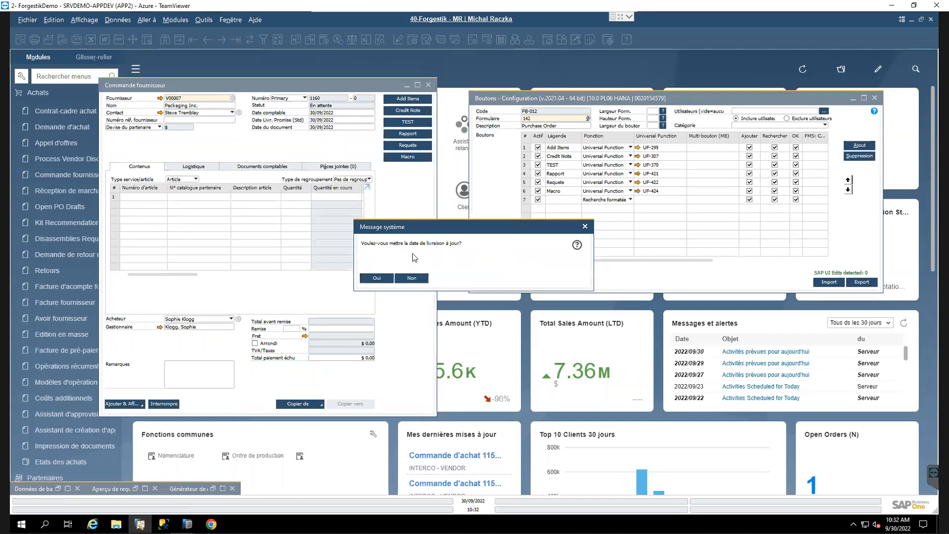
{"action": "left_click", "coordinate": [382, 281]}
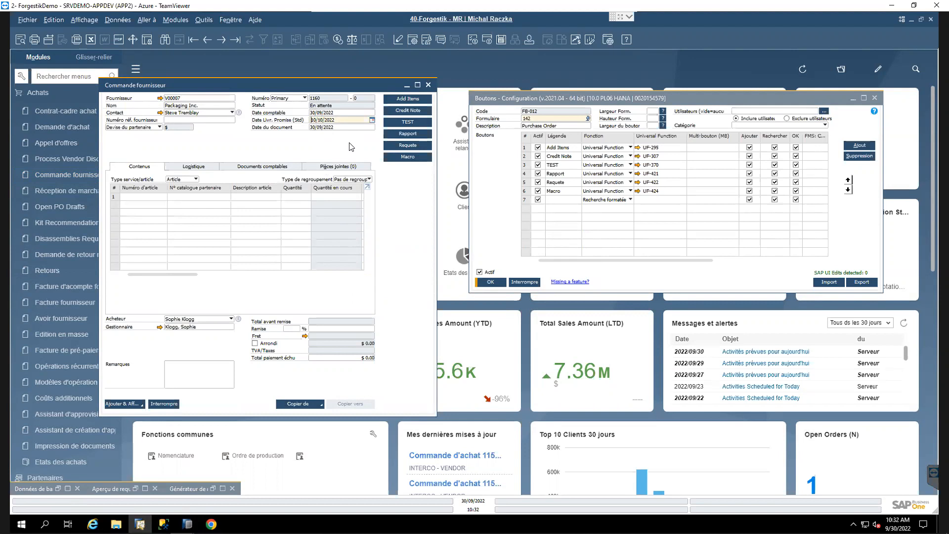
{"action": "left_click_drag", "start_coordinate": [333, 85], "coordinate": [352, 102]}
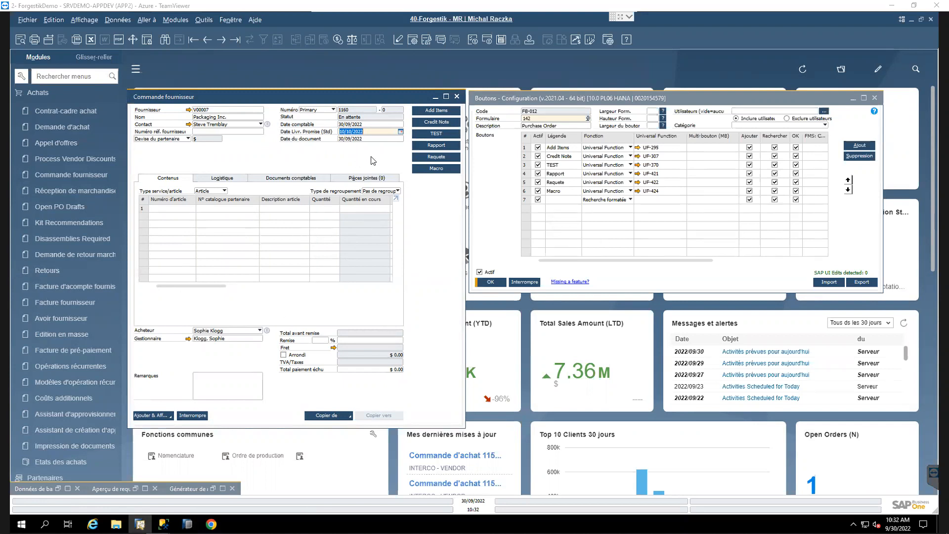
{"action": "left_click_drag", "start_coordinate": [367, 104], "coordinate": [372, 103]}
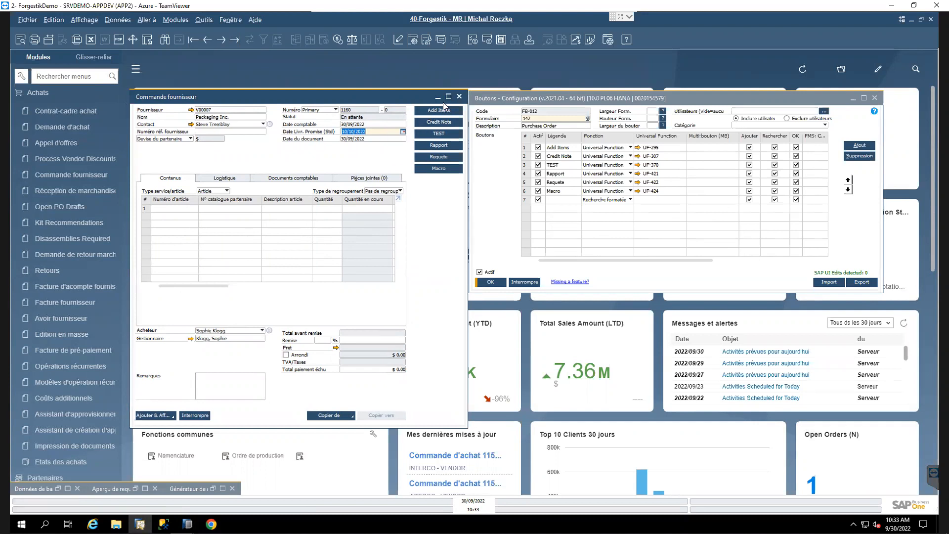
{"action": "left_click", "coordinate": [459, 96]}
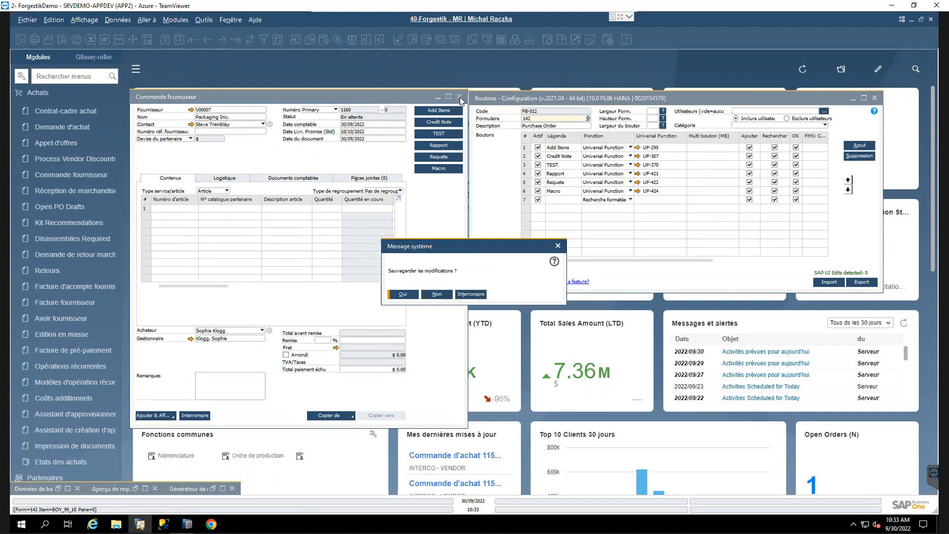
{"action": "left_click", "coordinate": [437, 294]}
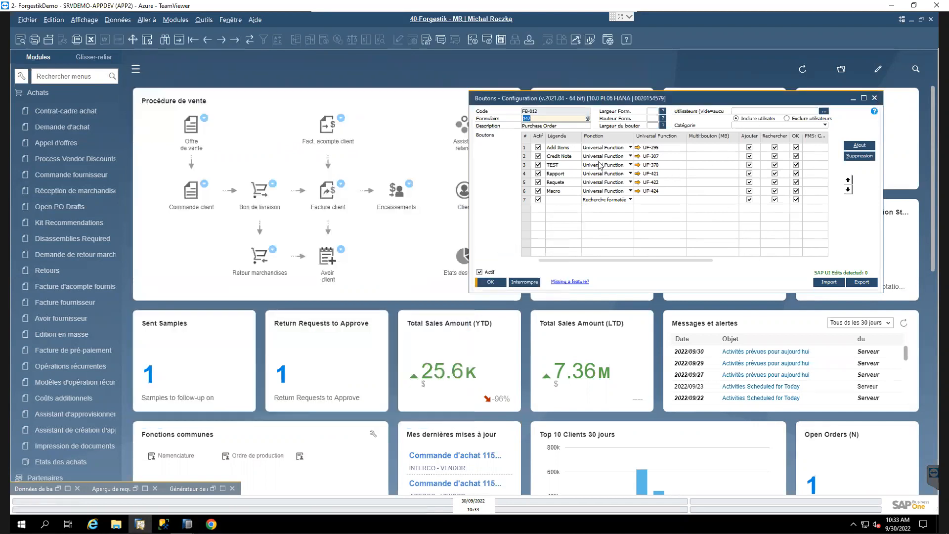
Step: Close the purchase order button configuration, start a goods receipt (Réception de marchandises) in a smaller window, and open its function button configuration
{"action": "key", "text": "Escape"}
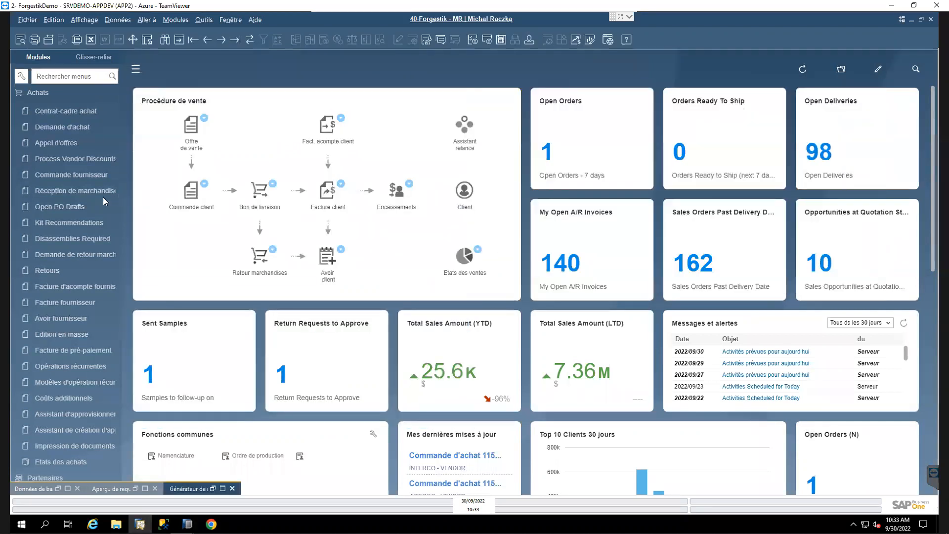
{"action": "left_click", "coordinate": [70, 190]}
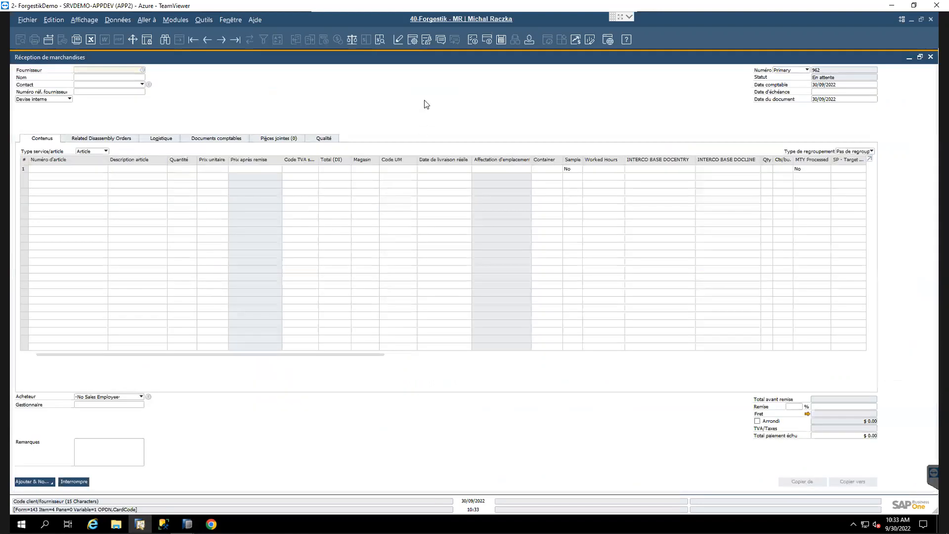
{"action": "double_click", "coordinate": [423, 58]}
{"action": "left_click_drag", "start_coordinate": [387, 78], "coordinate": [409, 91]}
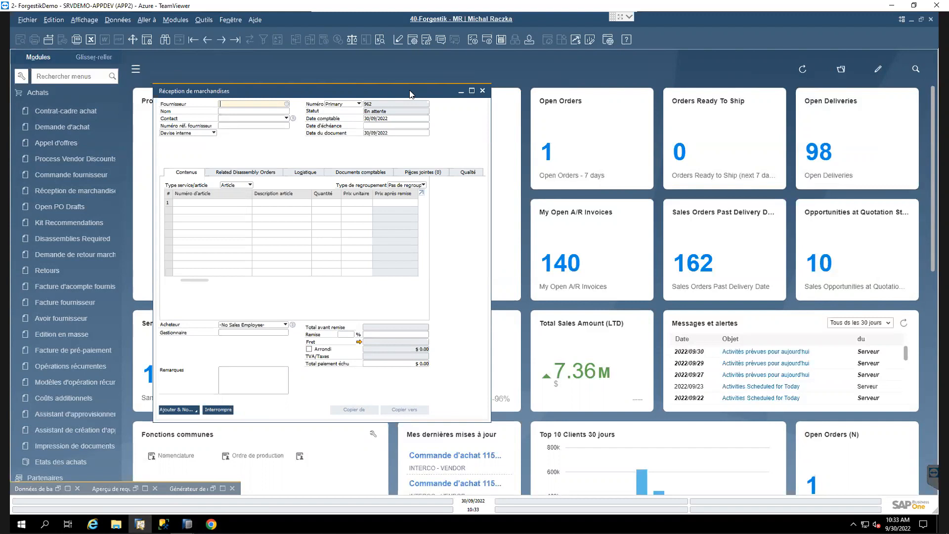
{"action": "right_click", "coordinate": [461, 124]}
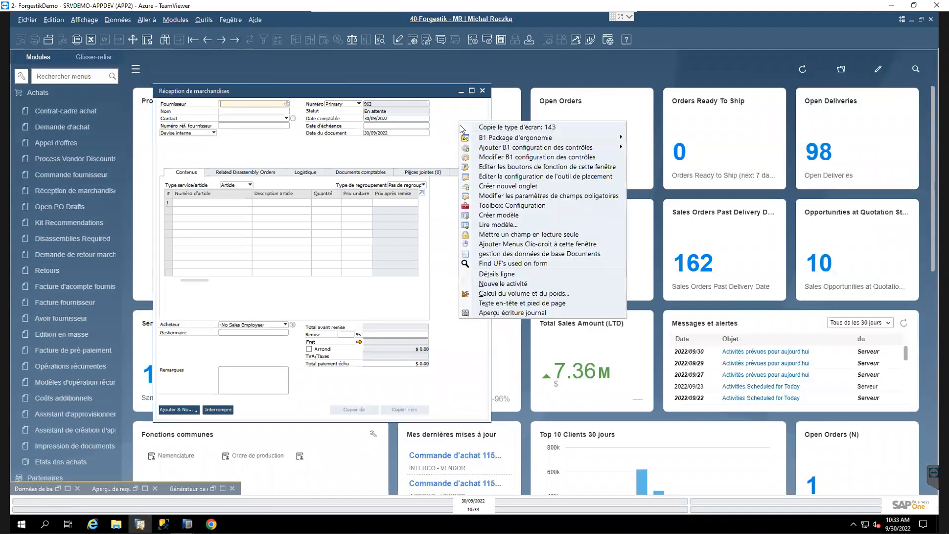
{"action": "left_click", "coordinate": [539, 166]}
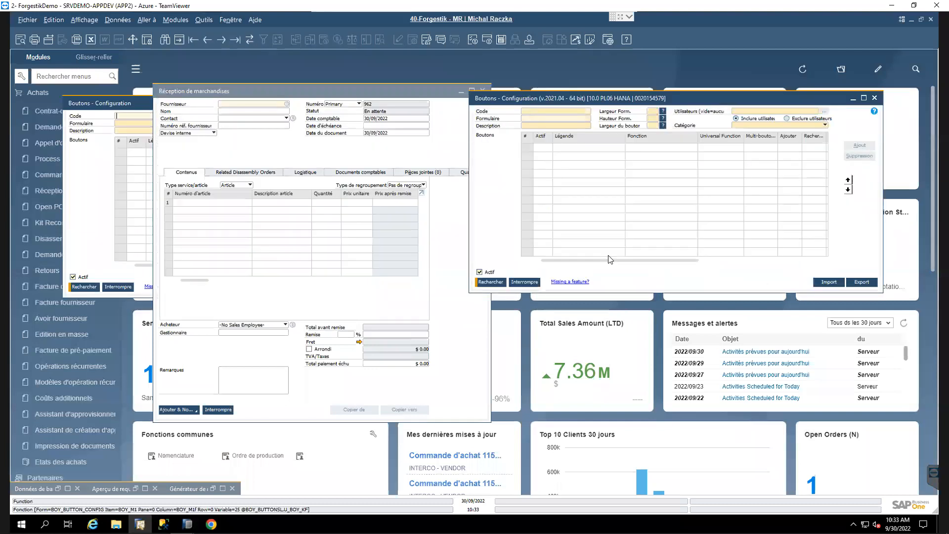
Step: Add a button captioned MACRO to the goods receipt form and set its function type to Universal Function
{"action": "type", "text": "MACRO"}
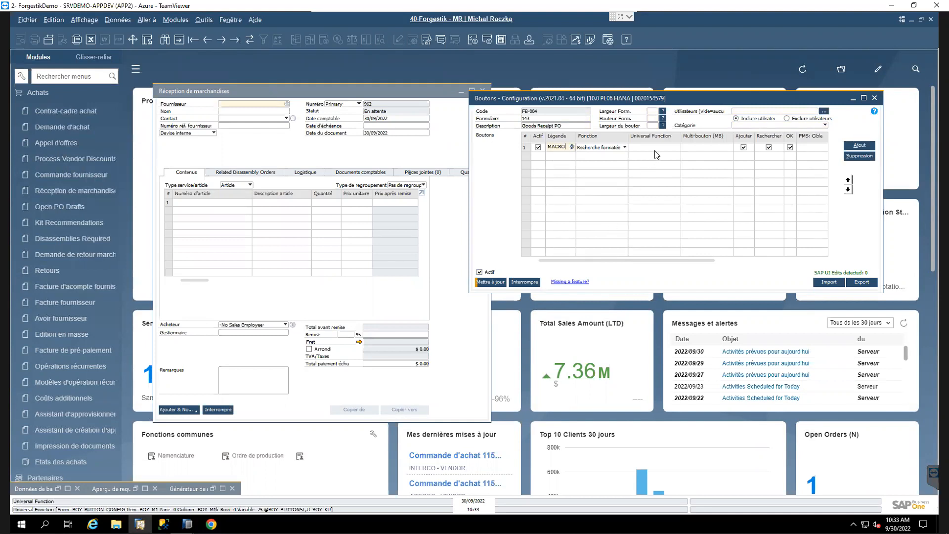
{"action": "left_click", "coordinate": [655, 148]}
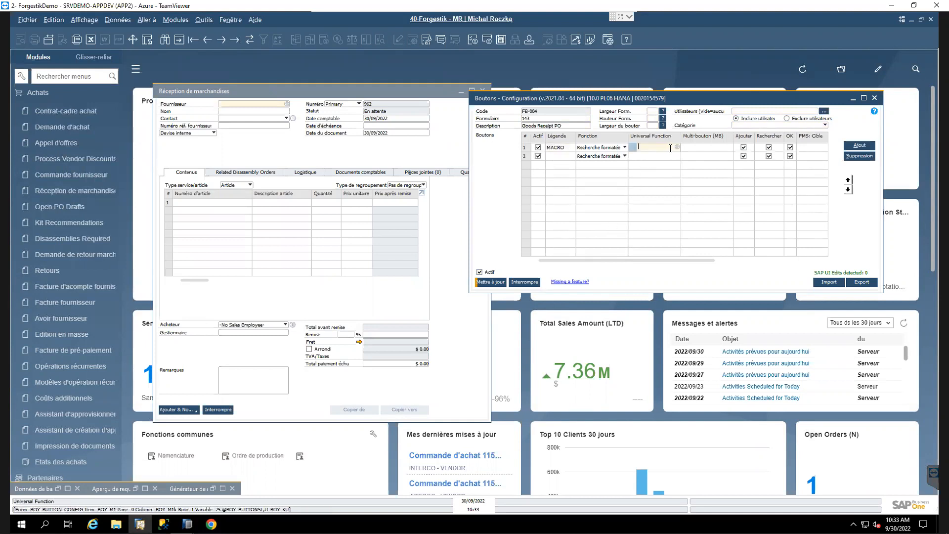
{"action": "left_click", "coordinate": [625, 148]}
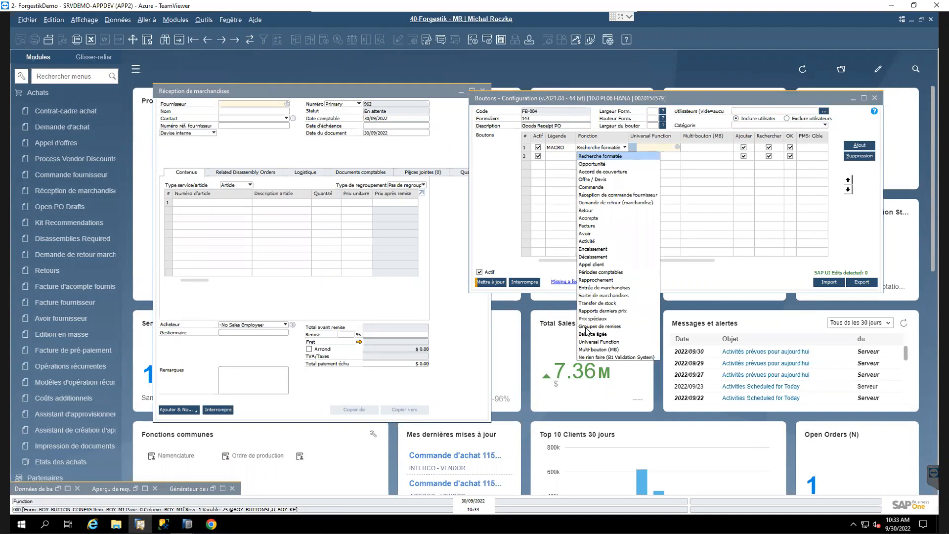
{"action": "left_click", "coordinate": [599, 342]}
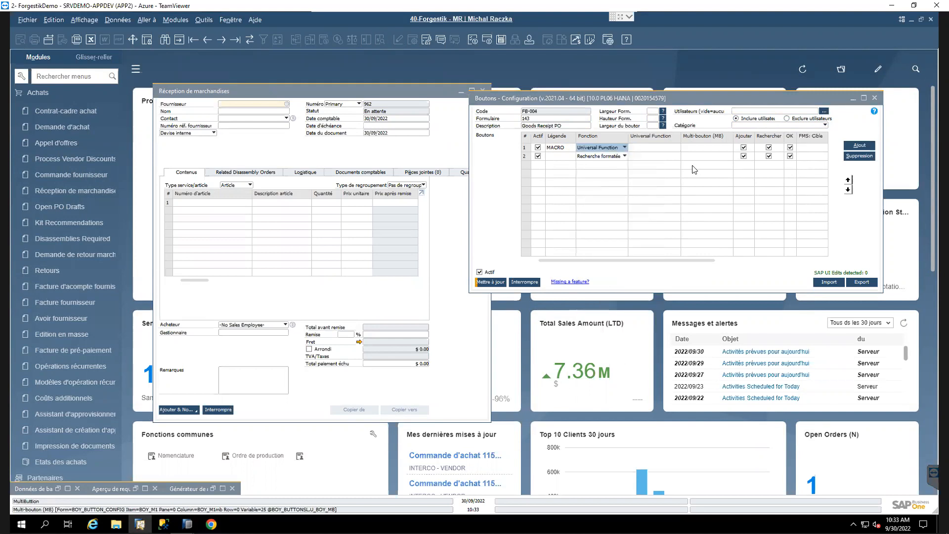
Step: Start a new universal function for the MACRO button, named Activate(), and copy that name into its remarks
{"action": "left_click", "coordinate": [679, 149]}
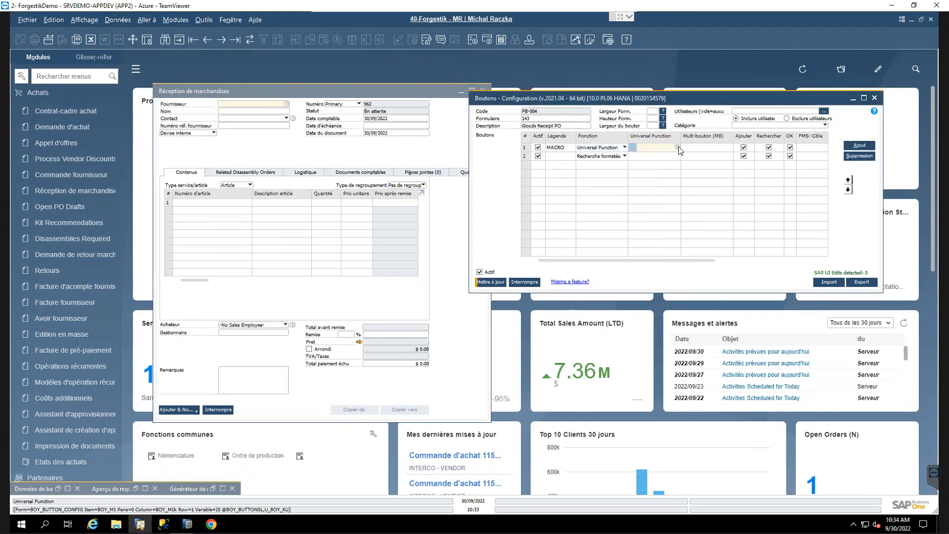
{"action": "left_click", "coordinate": [677, 147]}
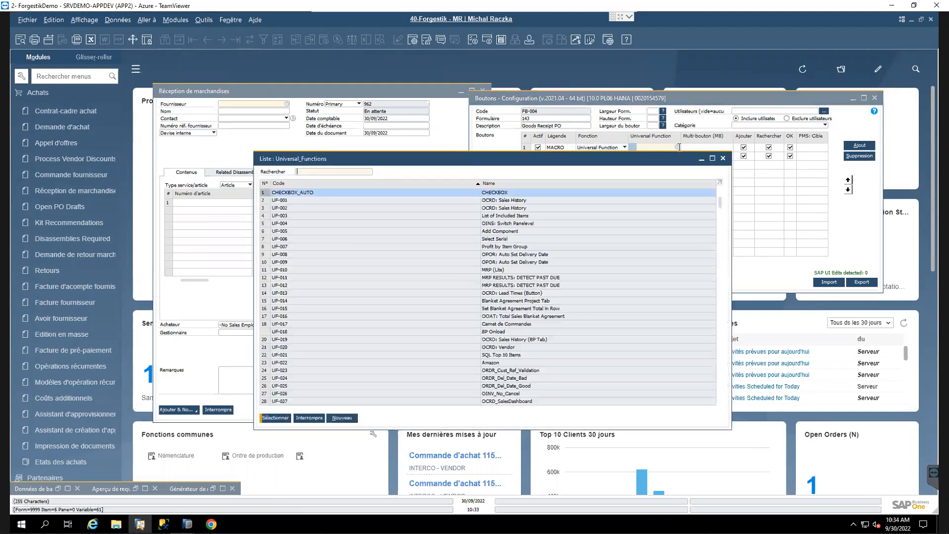
{"action": "left_click", "coordinate": [342, 419]}
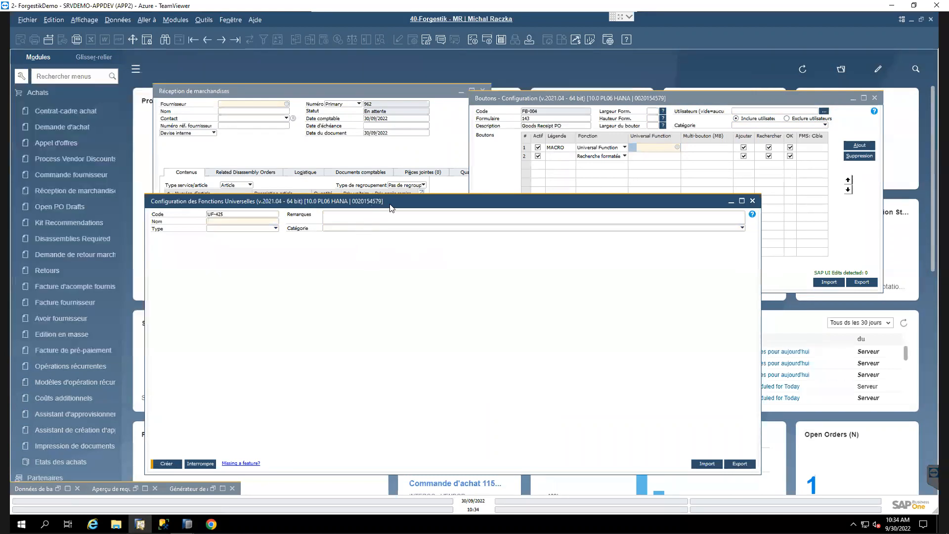
{"action": "type", "text": "Activate"}
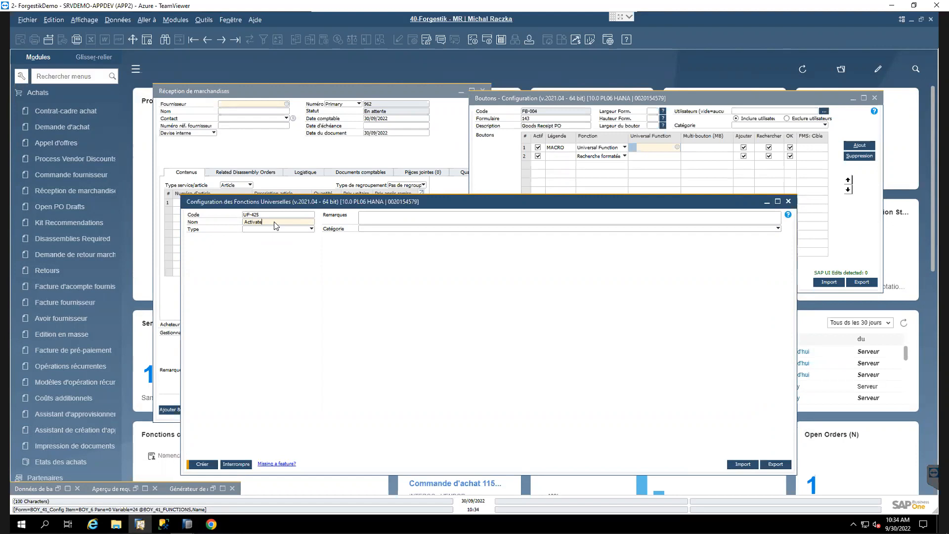
{"action": "type", "text": "()"}
{"action": "left_click_drag", "start_coordinate": [275, 222], "coordinate": [246, 222]}
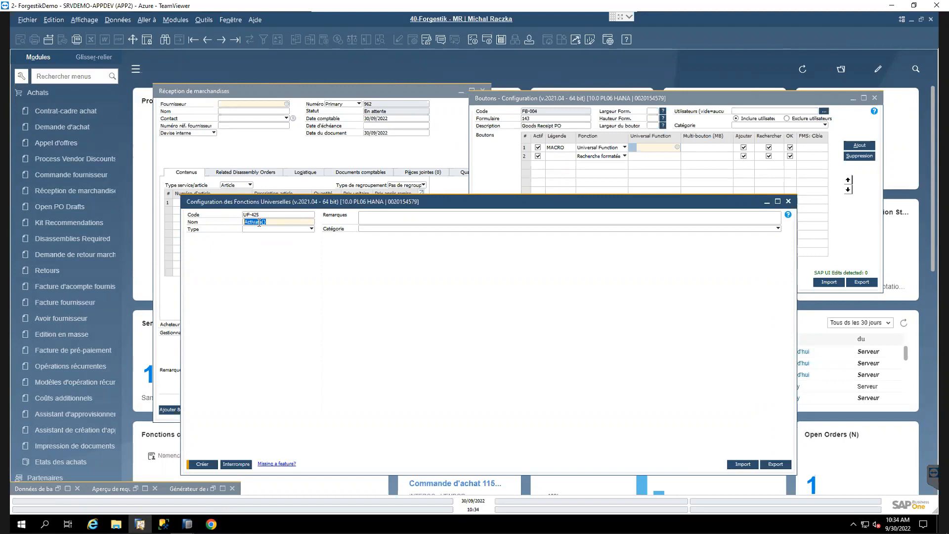
{"action": "key", "text": "ctrl+c"}
{"action": "left_click", "coordinate": [415, 223]}
{"action": "key", "text": "ctrl+v"}
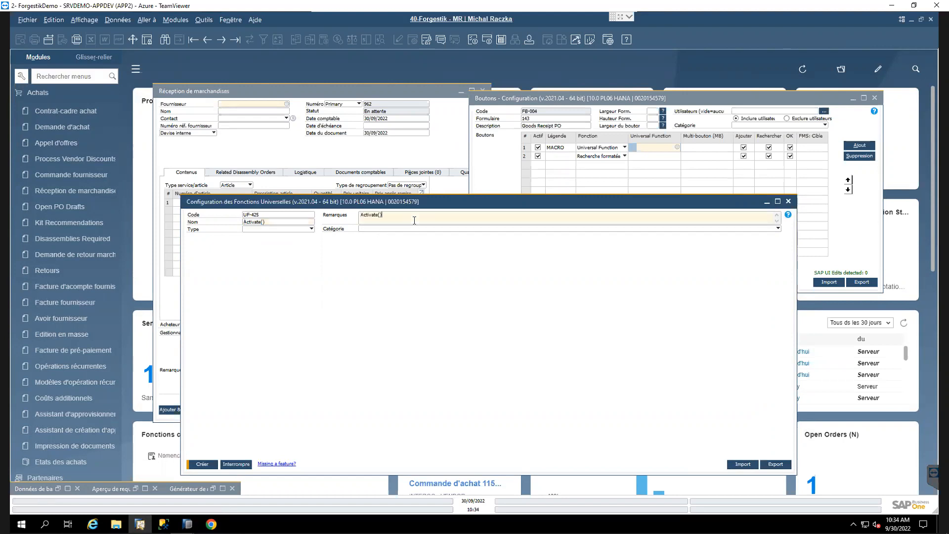
Step: Set the function's type to Macro and extend its remarks to "Activate() -- ITEM"
{"action": "left_click", "coordinate": [310, 230]}
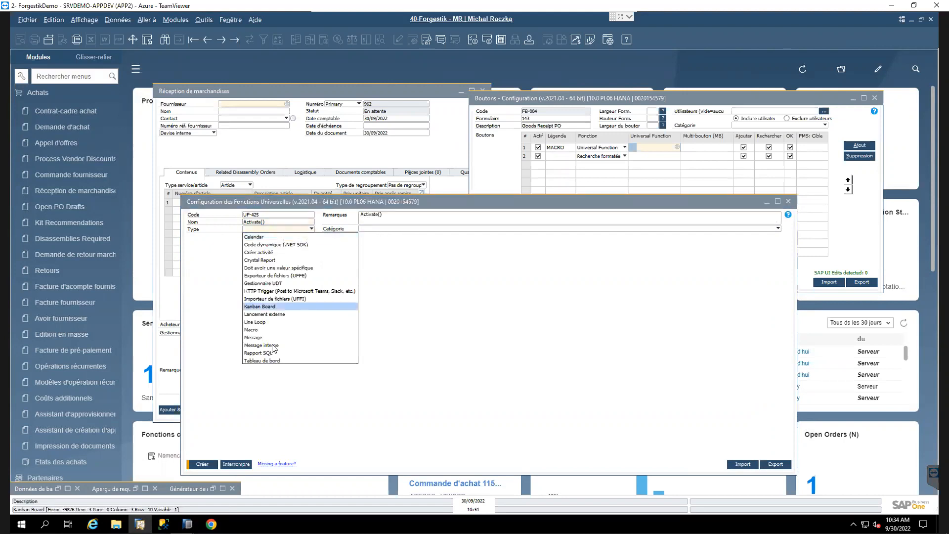
{"action": "left_click", "coordinate": [253, 329]}
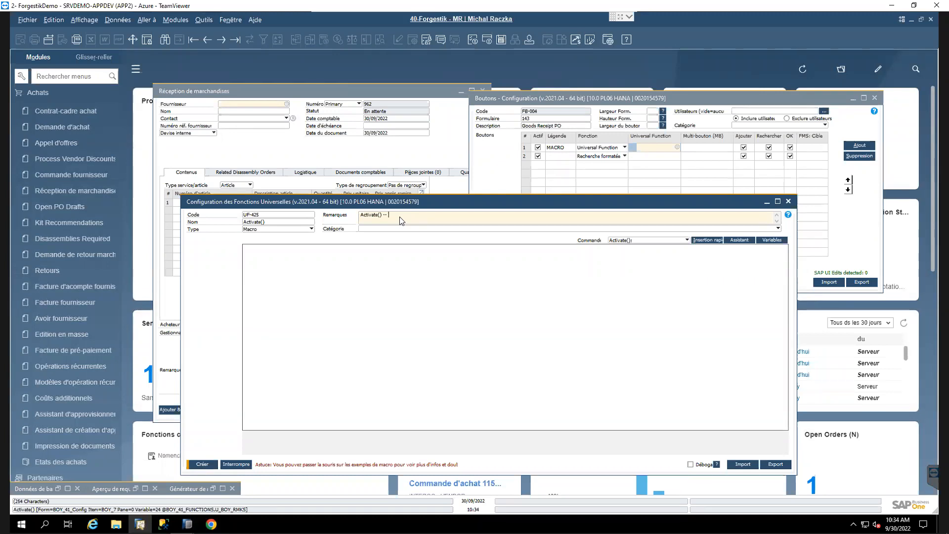
{"action": "type", "text": "ITEM"}
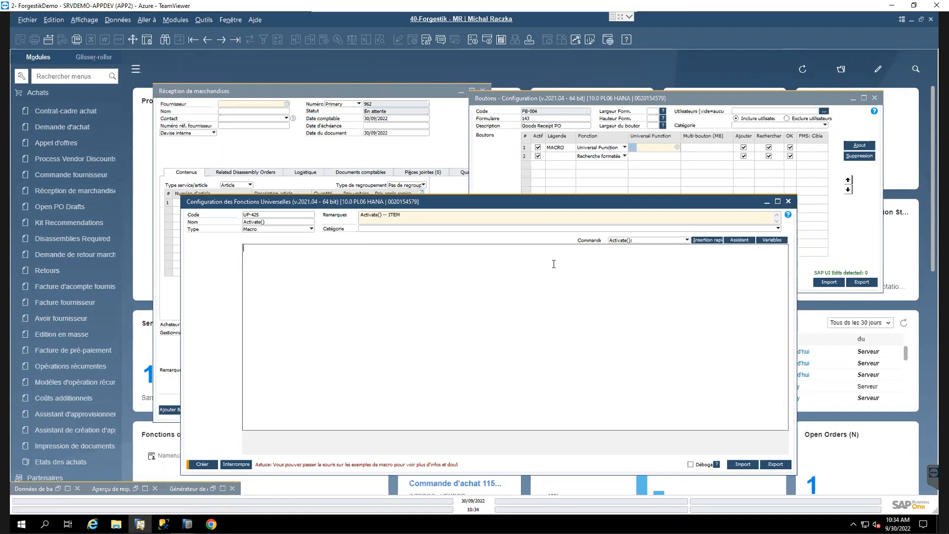
Step: Insert the Activate(); command into the macro code and move the function window higher on the screen
{"action": "type", "text": "Ac"}
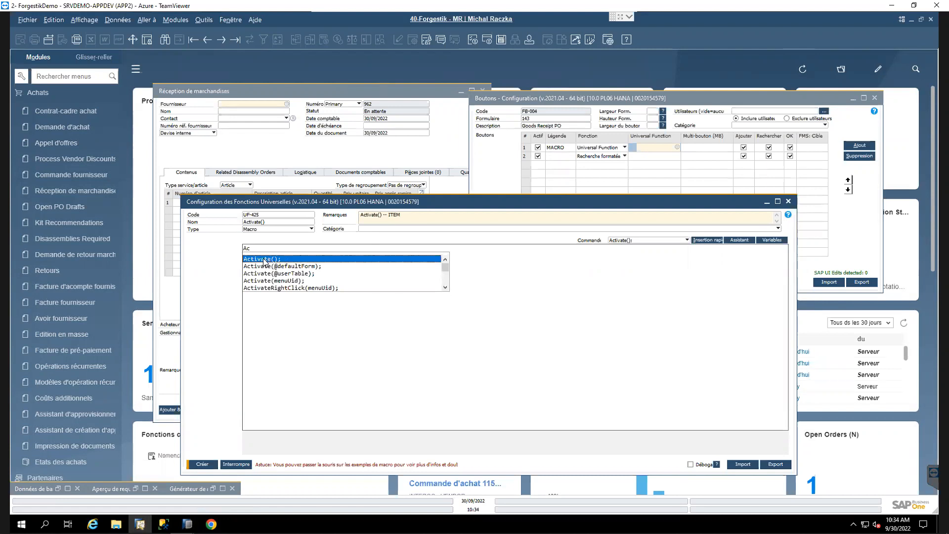
{"action": "double_click", "coordinate": [271, 260]}
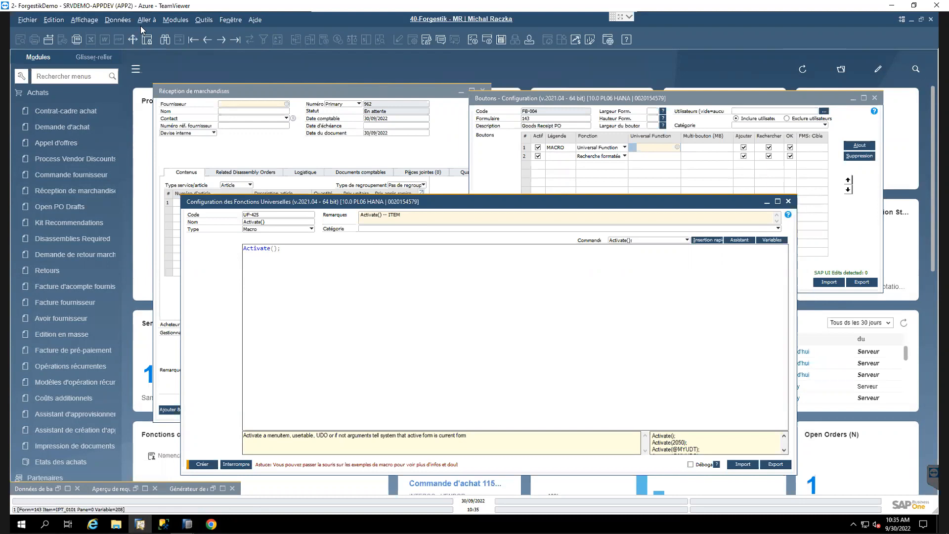
{"action": "left_click_drag", "start_coordinate": [300, 197], "coordinate": [303, 161]}
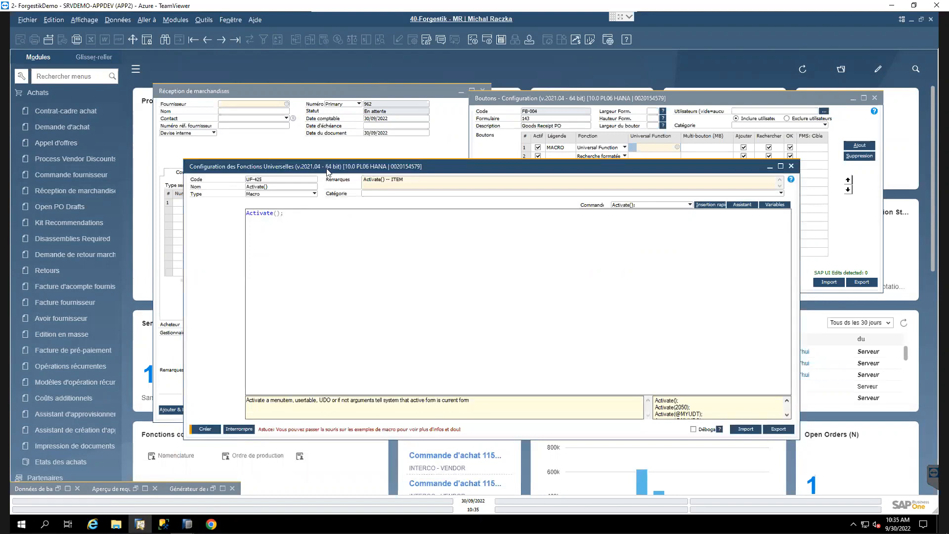
{"action": "left_click_drag", "start_coordinate": [328, 164], "coordinate": [328, 162]}
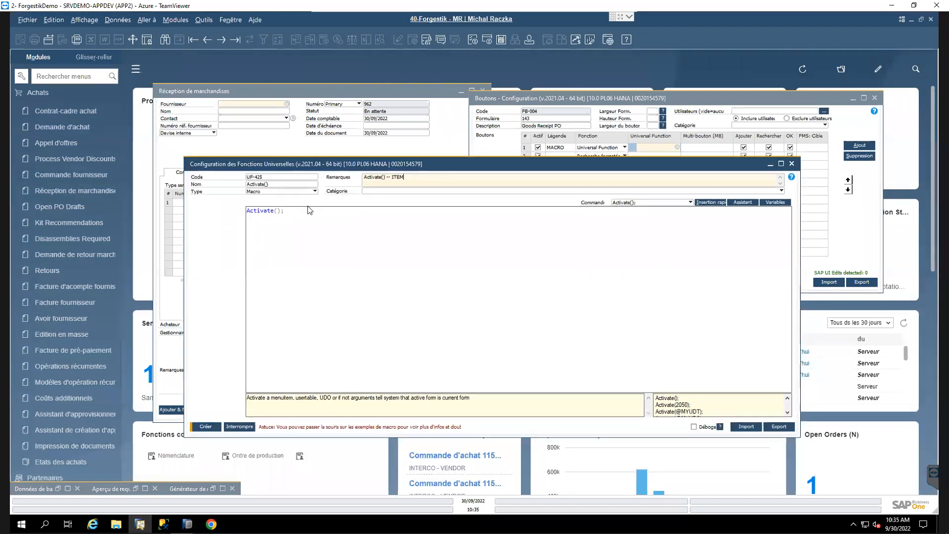
Step: Look through the application menus, down to the inventory module (Gestion des stocks), for the item master data menu ID
{"action": "left_click", "coordinate": [54, 20]}
{"action": "mouse_move", "coordinate": [79, 22]}
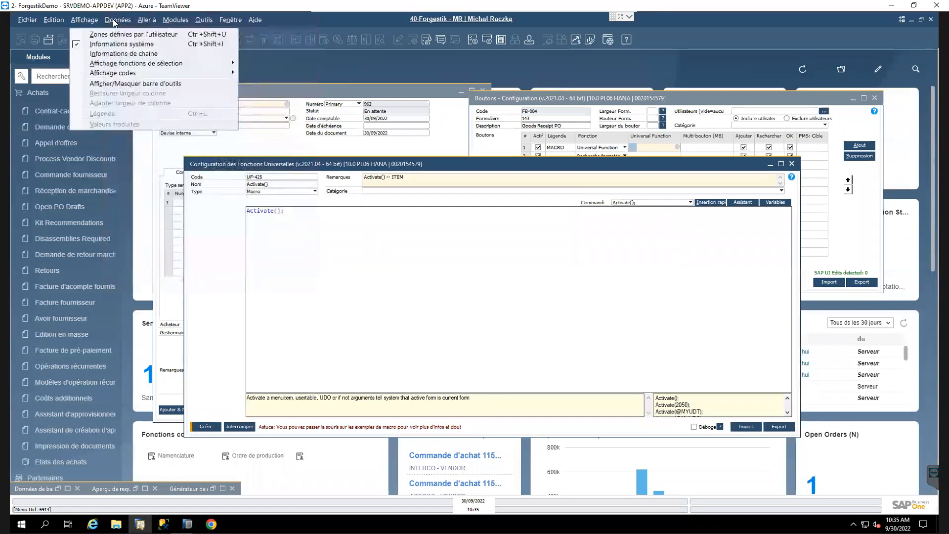
{"action": "mouse_move", "coordinate": [114, 22]}
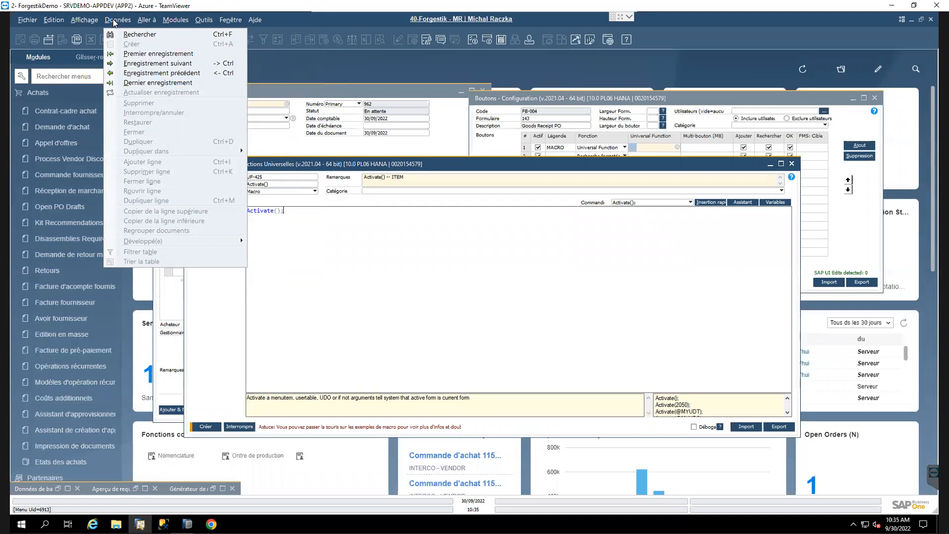
{"action": "mouse_move", "coordinate": [172, 22]}
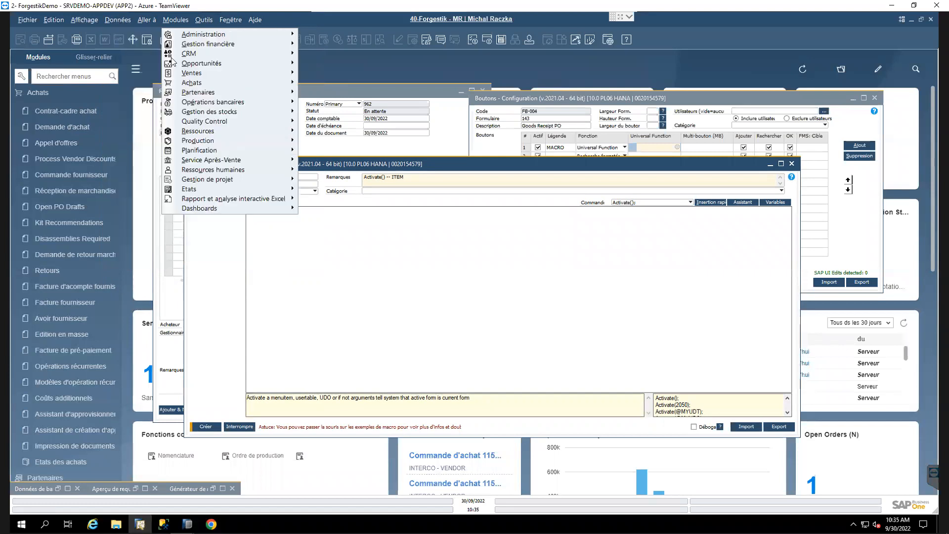
{"action": "mouse_move", "coordinate": [239, 108]}
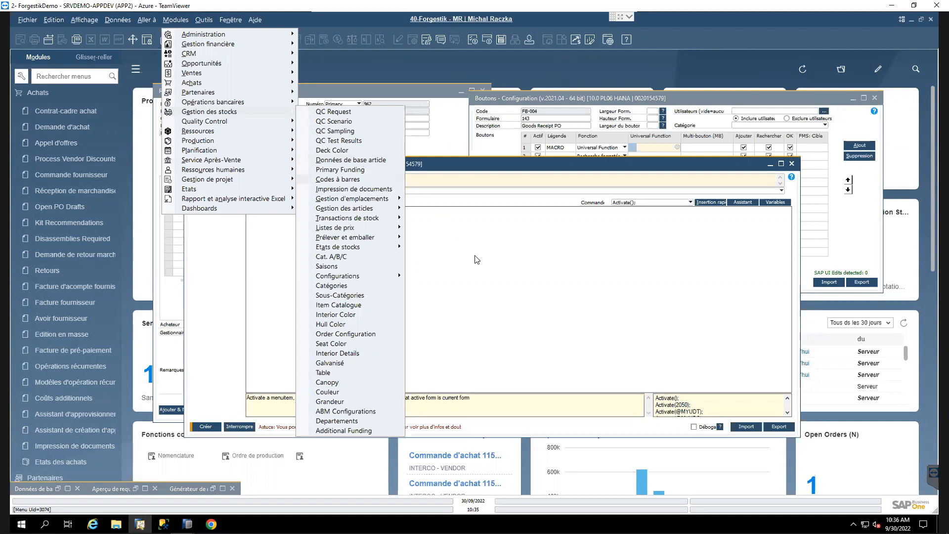
{"action": "left_click", "coordinate": [403, 244]}
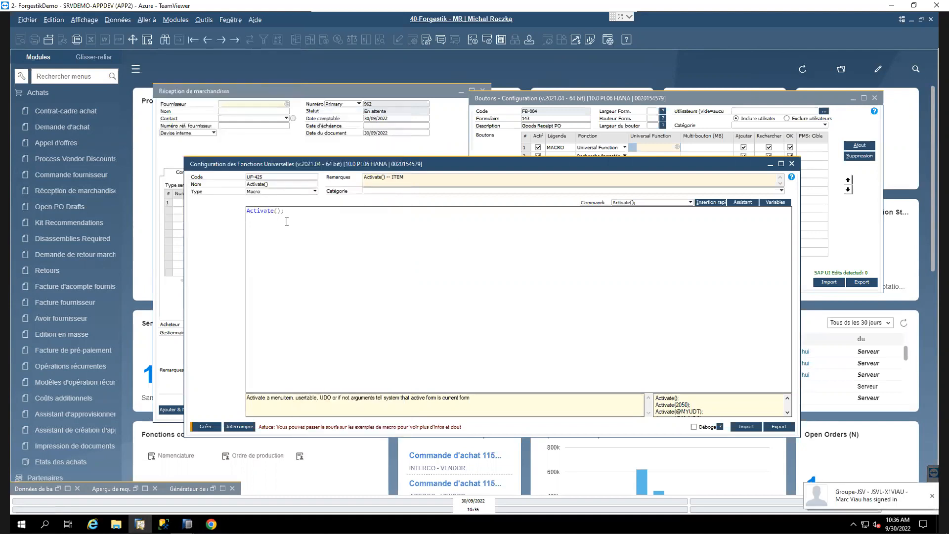
Step: Give Activate the menu ID 3073, create the function, and save the goods receipt button configuration with it assigned to MACRO
{"action": "type", "text": "3073"}
{"action": "left_click", "coordinate": [203, 426]}
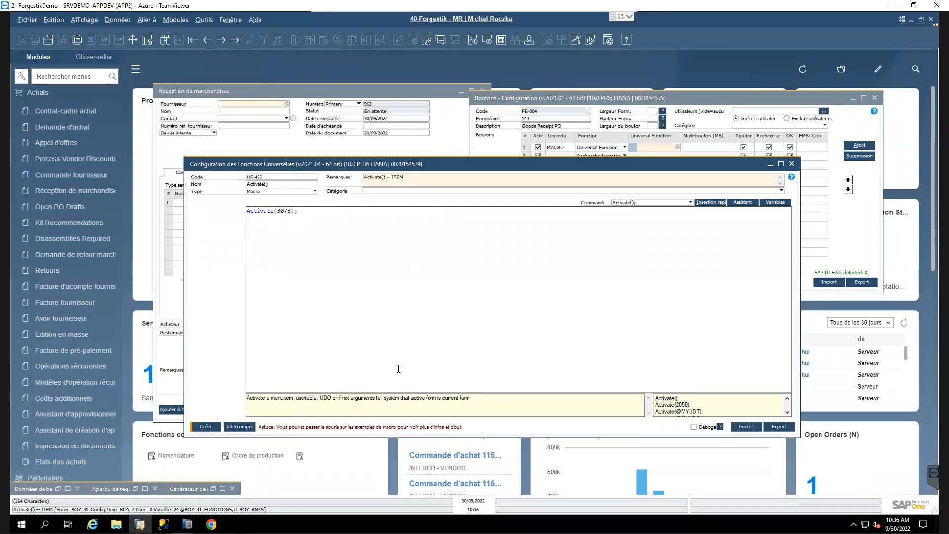
{"action": "key", "text": "Return"}
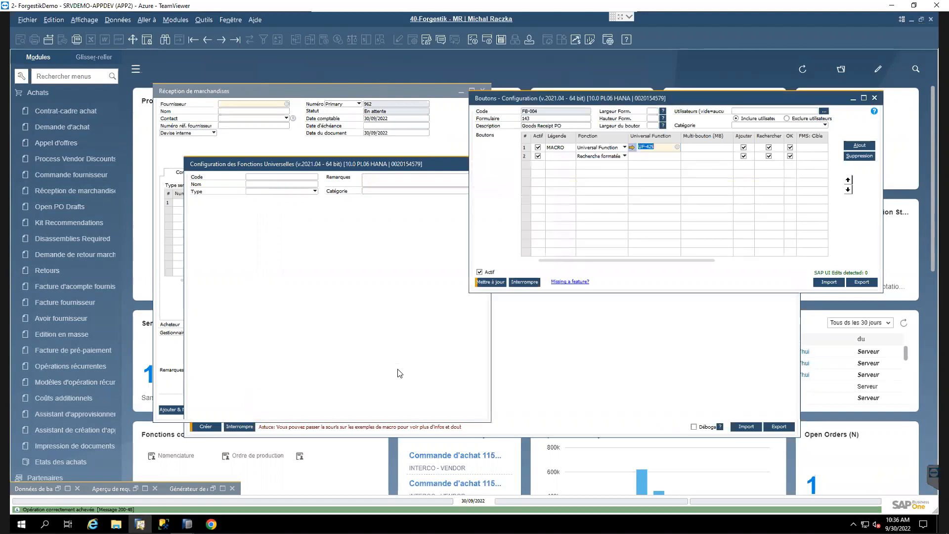
{"action": "left_click", "coordinate": [487, 282]}
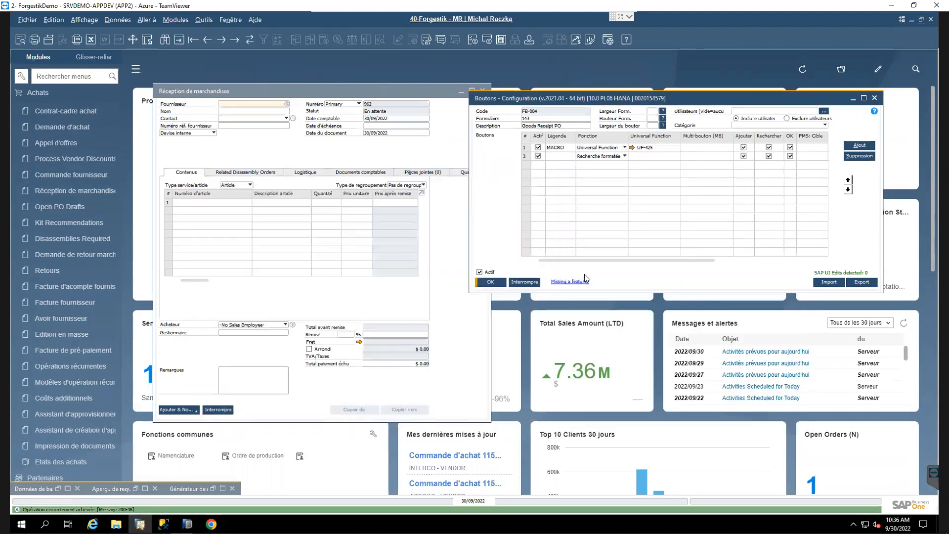
Step: Close the open goods receipt and start a new one to load the configured button
{"action": "left_click", "coordinate": [450, 180]}
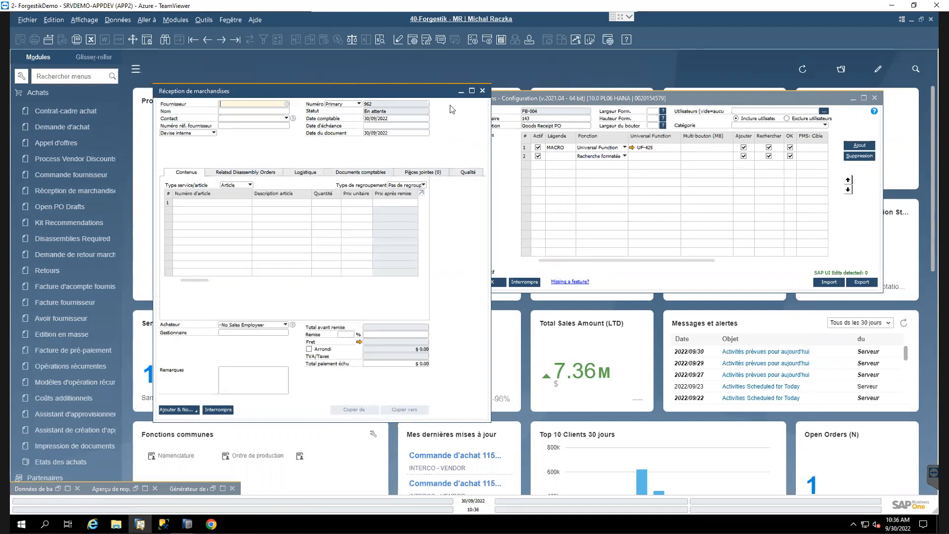
{"action": "left_click", "coordinate": [482, 91]}
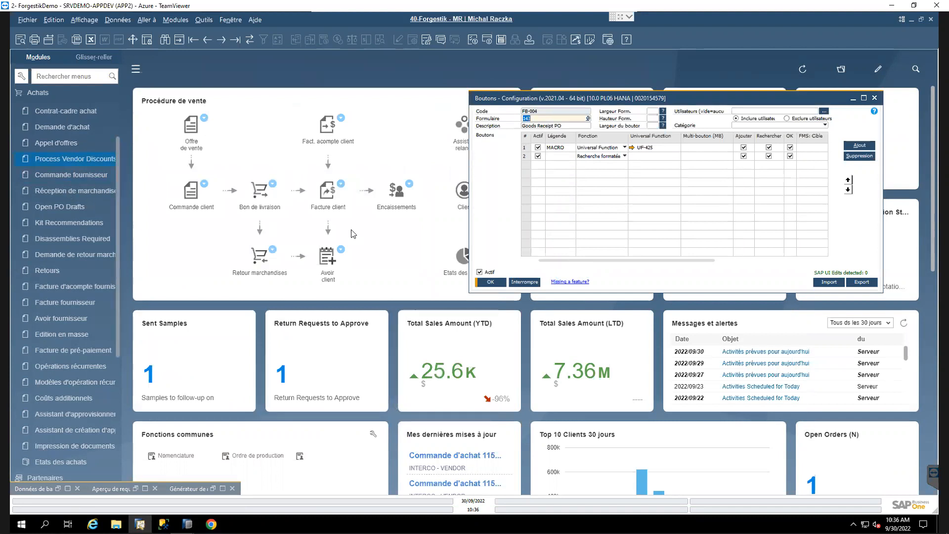
{"action": "left_click", "coordinate": [64, 191]}
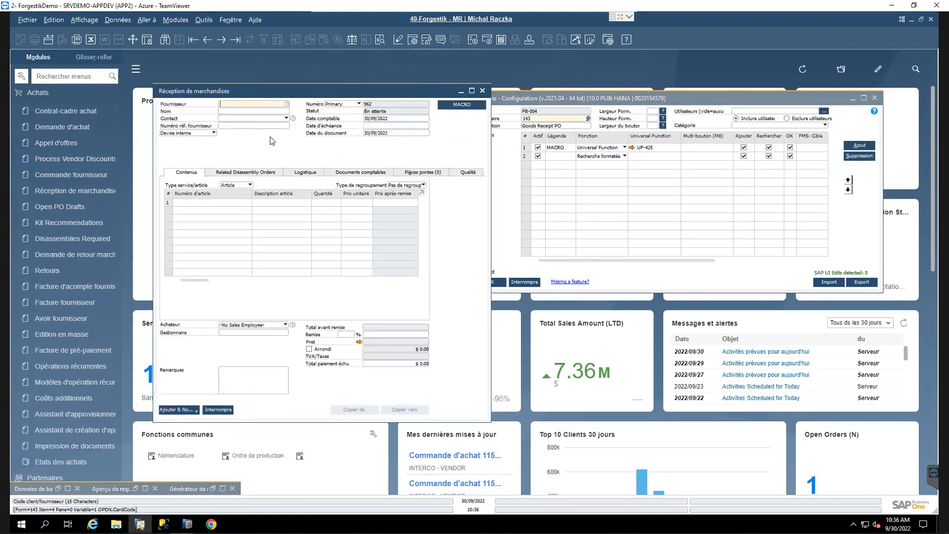
Step: Choose the vendor Four Star for the goods receipt and test the MACRO button
{"action": "key", "text": "Tab"}
{"action": "left_click", "coordinate": [128, 216]}
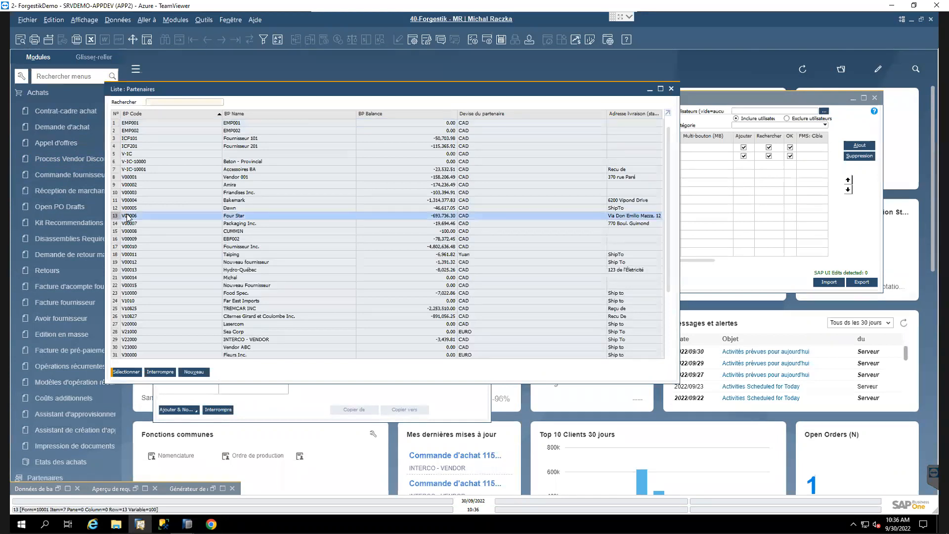
{"action": "double_click", "coordinate": [127, 216]}
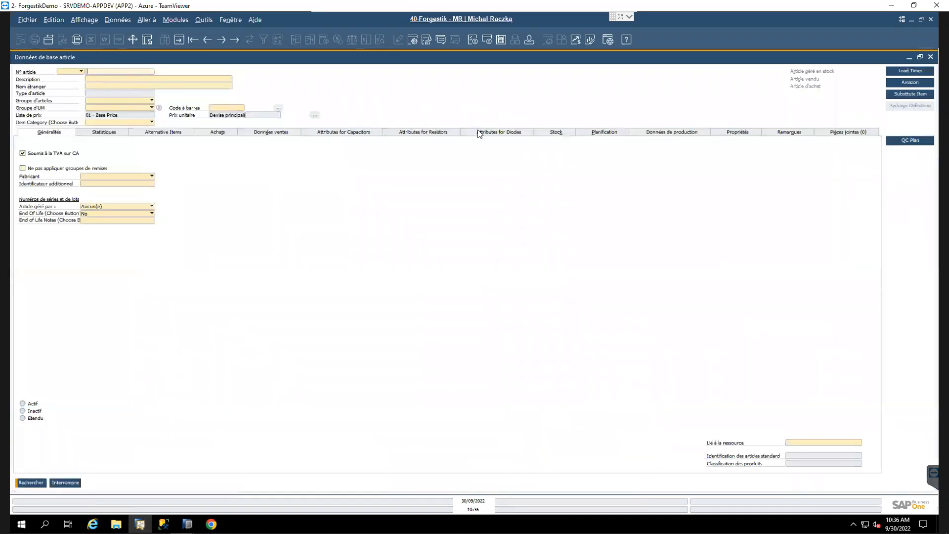
Step: Close the item master data window and open the universal function assigned to the goods receipt's MACRO button
{"action": "left_click", "coordinate": [931, 59]}
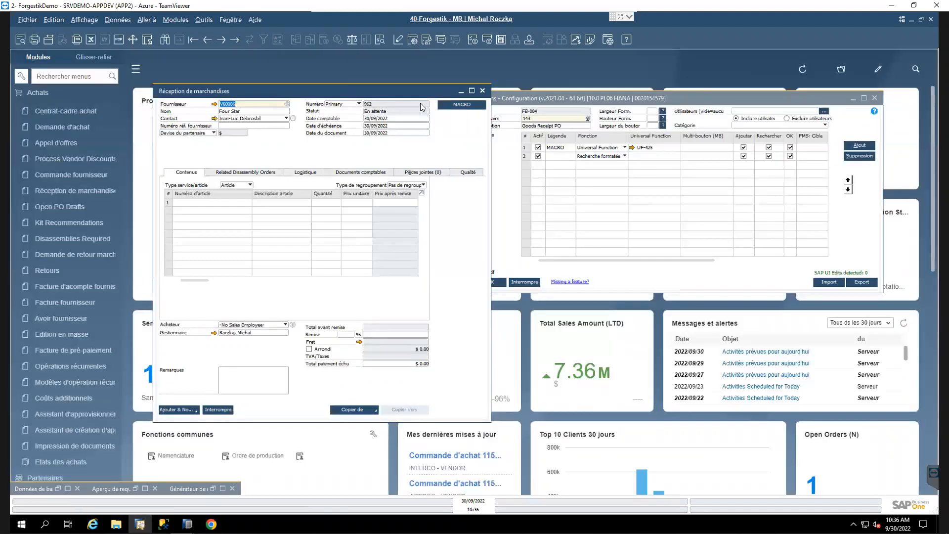
{"action": "left_click_drag", "start_coordinate": [462, 121], "coordinate": [440, 132]}
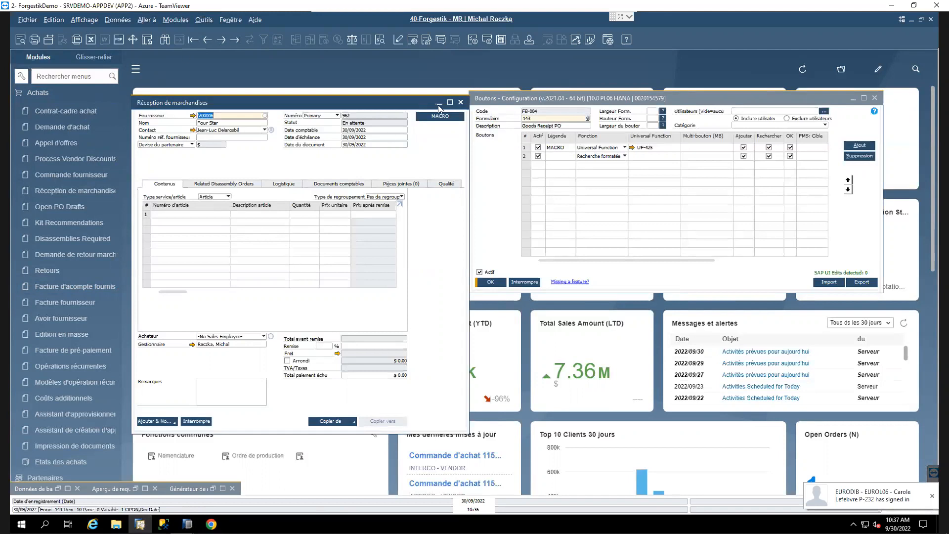
{"action": "left_click_drag", "start_coordinate": [167, 105], "coordinate": [186, 108]}
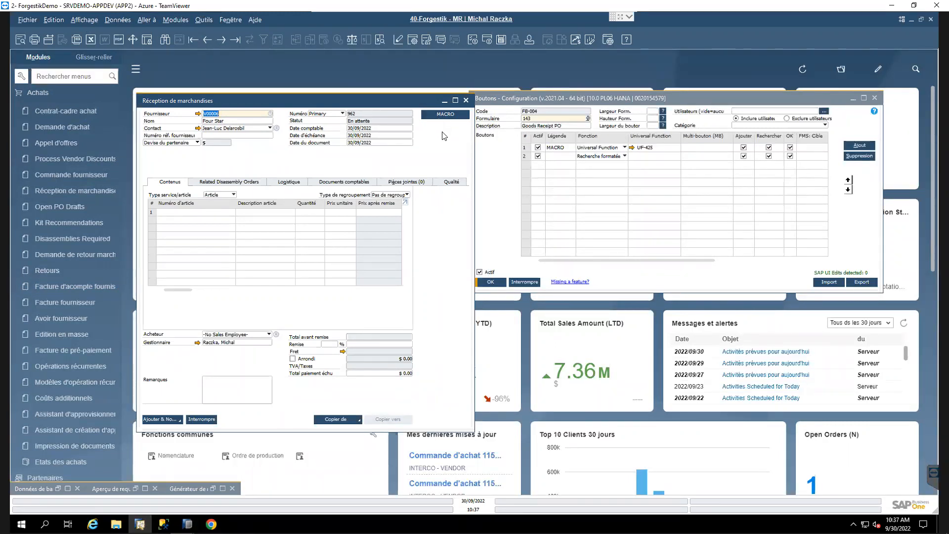
{"action": "left_click_drag", "start_coordinate": [419, 103], "coordinate": [419, 96]}
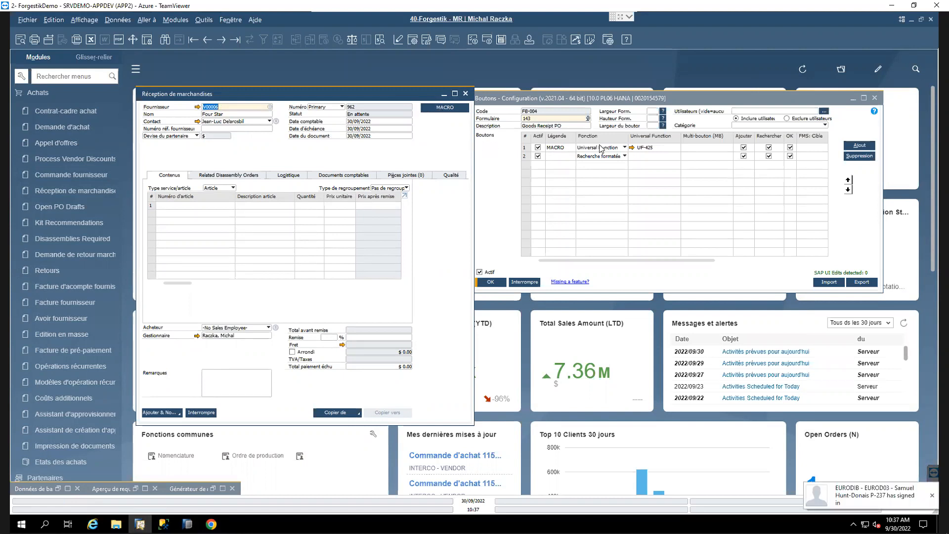
{"action": "left_click", "coordinate": [633, 148]}
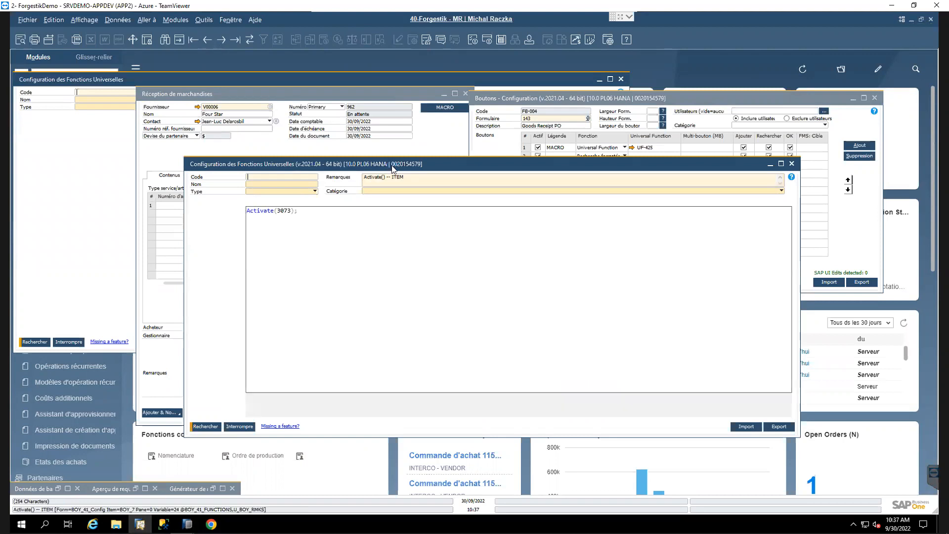
Step: Change the universal function's remarks to "Activate() -- Cout Add"
{"action": "left_click", "coordinate": [410, 178]}
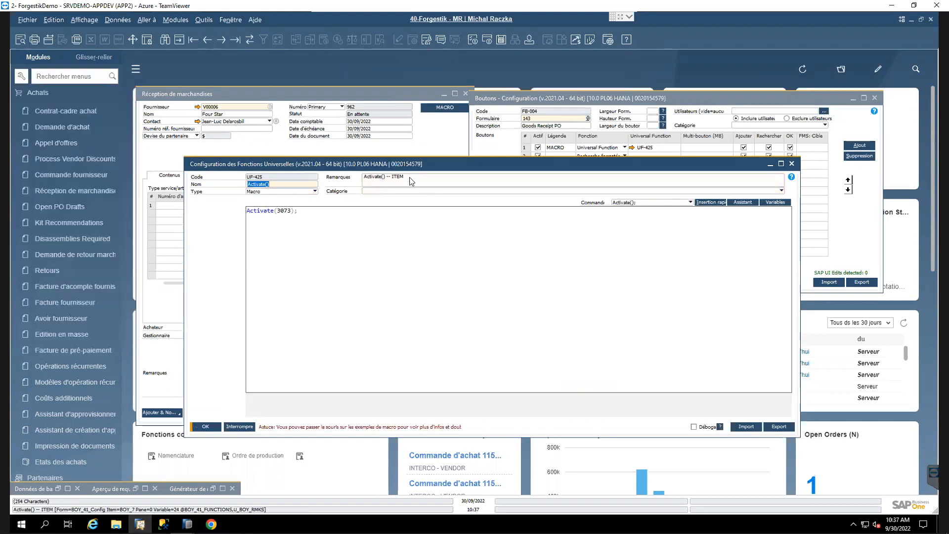
{"action": "key", "text": "BackSpace"}
{"action": "key", "text": "BackSpace"}
{"action": "key", "text": "BackSpace"}
{"action": "key", "text": "BackSpace"}
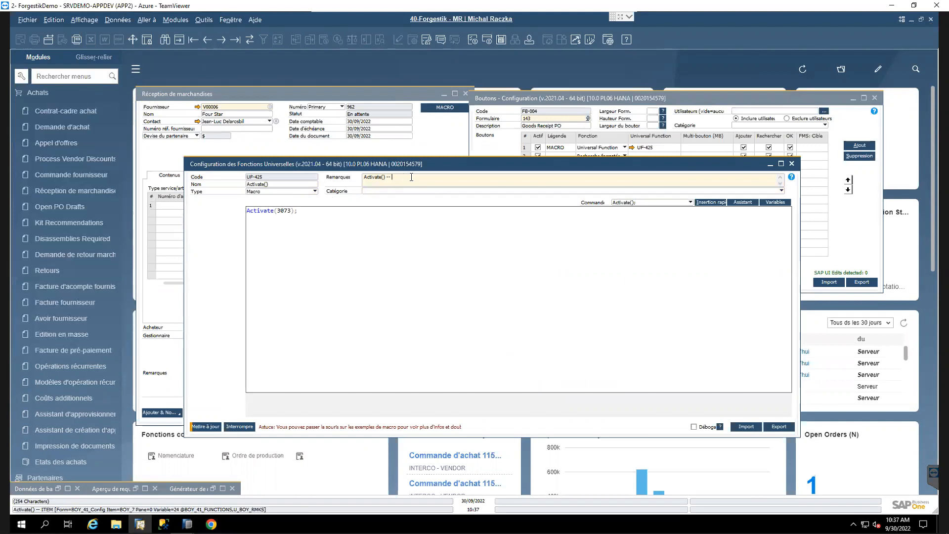
{"action": "type", "text": "Co"}
Step: Look up the menu ID of Coûts additionnels in the Achats module, set the macro to Activate(2310); and update the function
{"action": "left_click", "coordinate": [333, 225]}
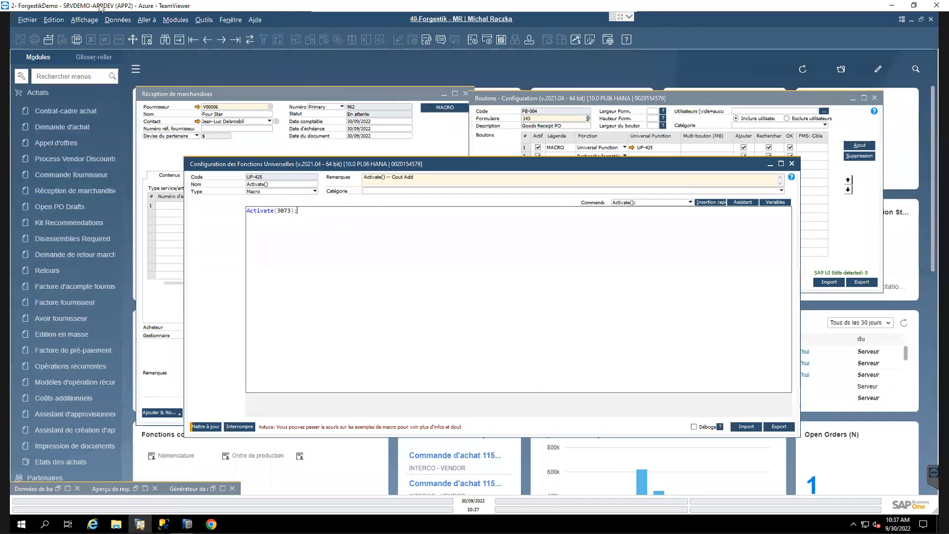
{"action": "left_click", "coordinate": [173, 21]}
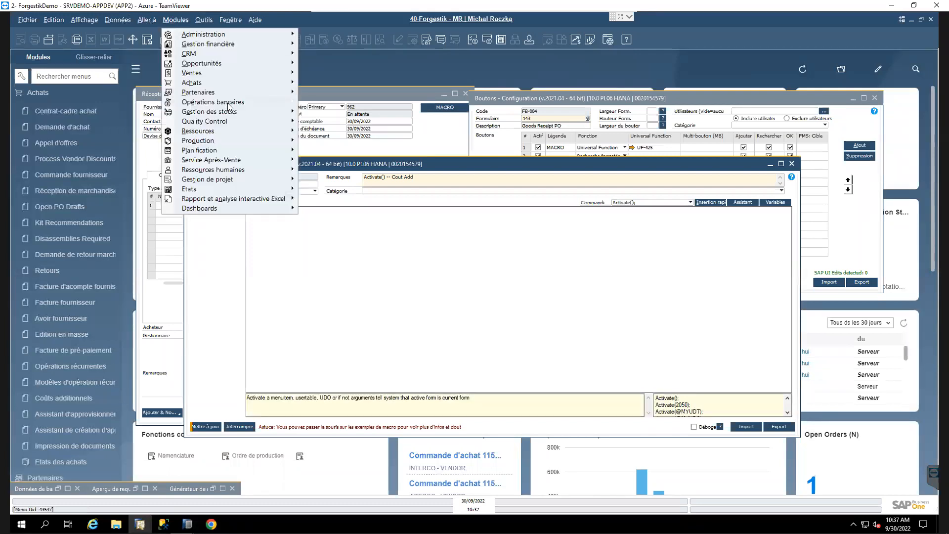
{"action": "mouse_move", "coordinate": [231, 103]}
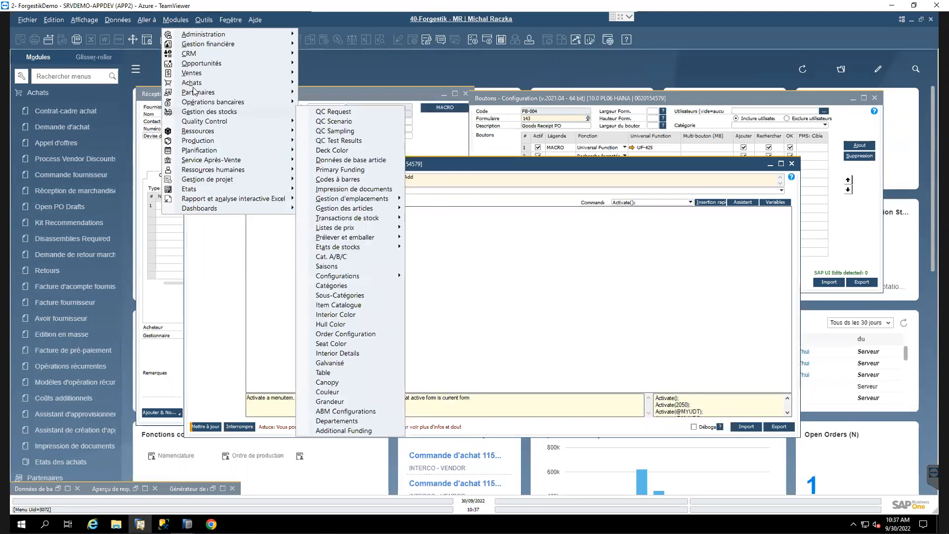
{"action": "mouse_move", "coordinate": [194, 84]}
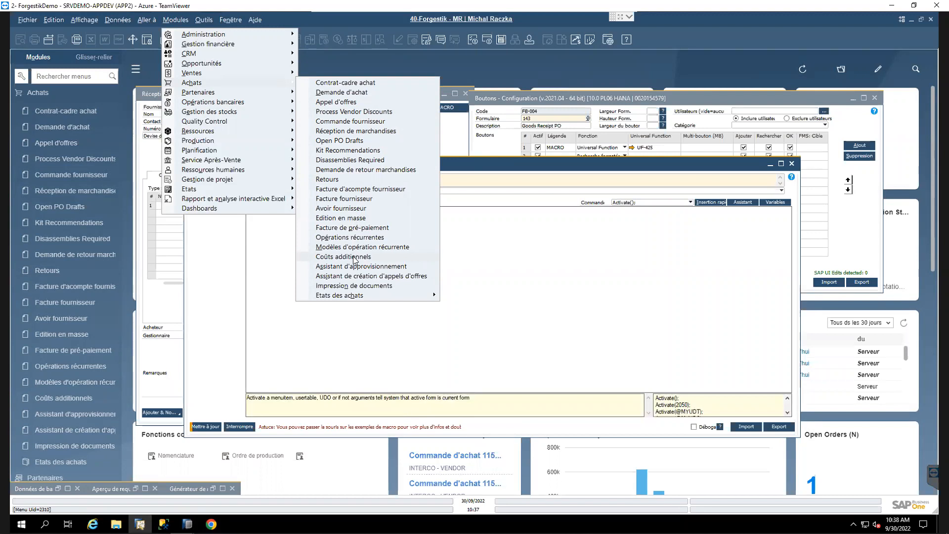
{"action": "left_click", "coordinate": [382, 244]}
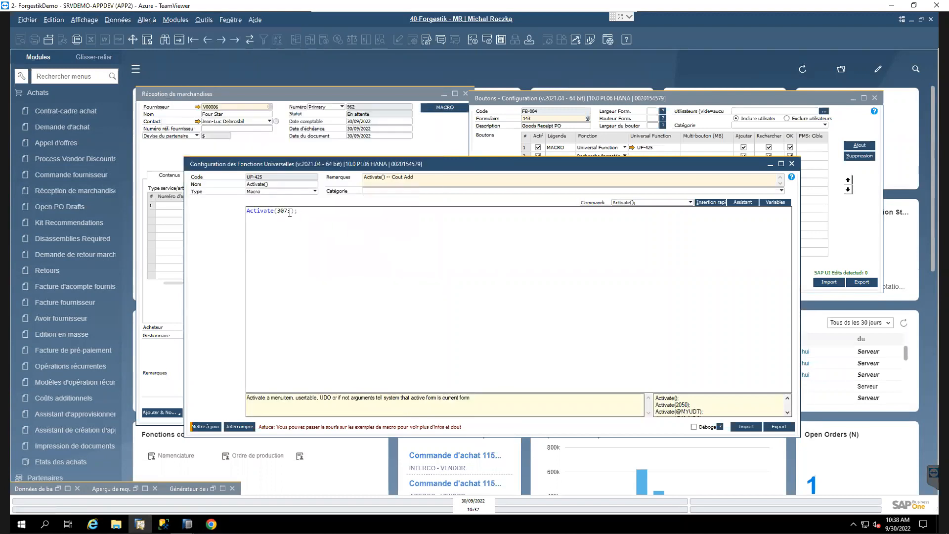
{"action": "key", "text": "BackSpace"}
{"action": "key", "text": "BackSpace"}
{"action": "key", "text": "BackSpace"}
{"action": "key", "text": "BackSpace"}
{"action": "type", "text": "2310"}
{"action": "left_click", "coordinate": [205, 427]}
{"action": "left_click", "coordinate": [205, 426]}
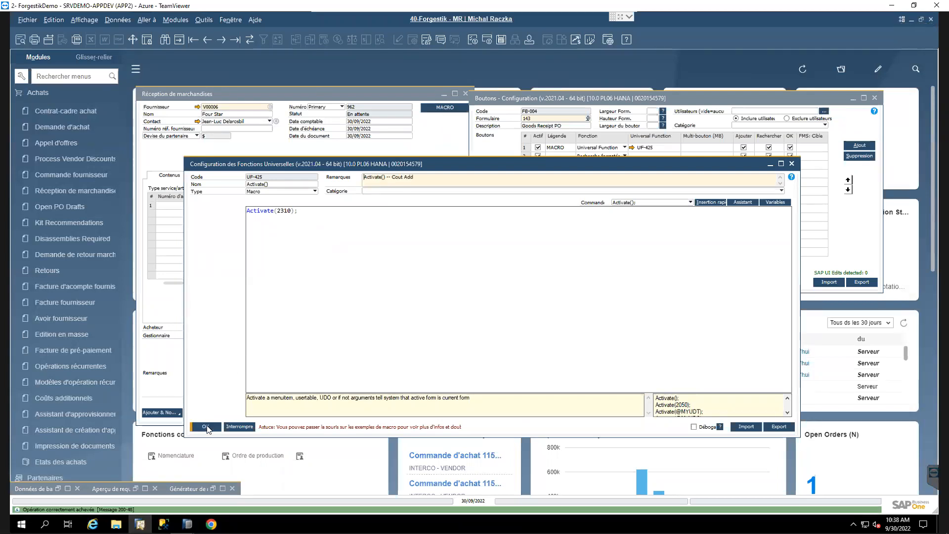
Step: Insert the Transfer(source|target); command on the line below Activate in the macro
{"action": "left_click", "coordinate": [340, 218]}
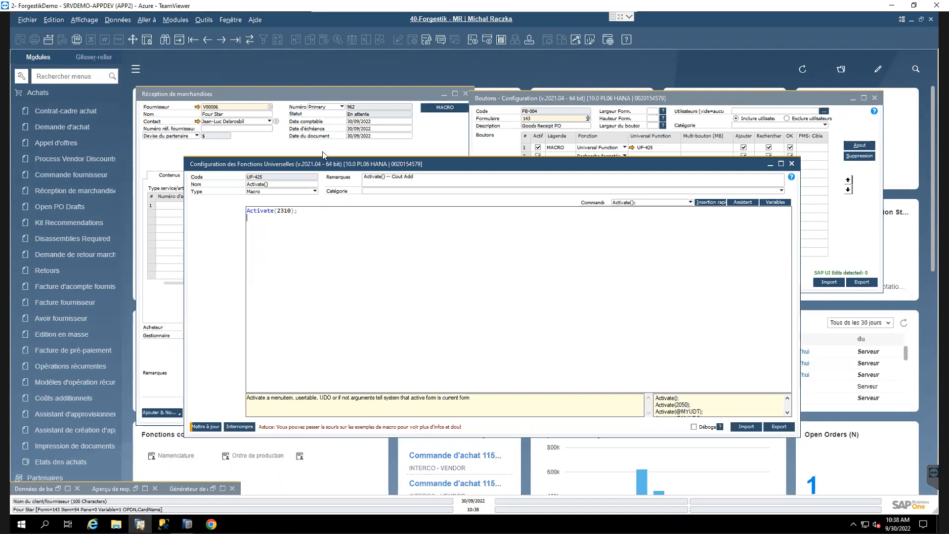
{"action": "left_click_drag", "start_coordinate": [336, 164], "coordinate": [378, 180]}
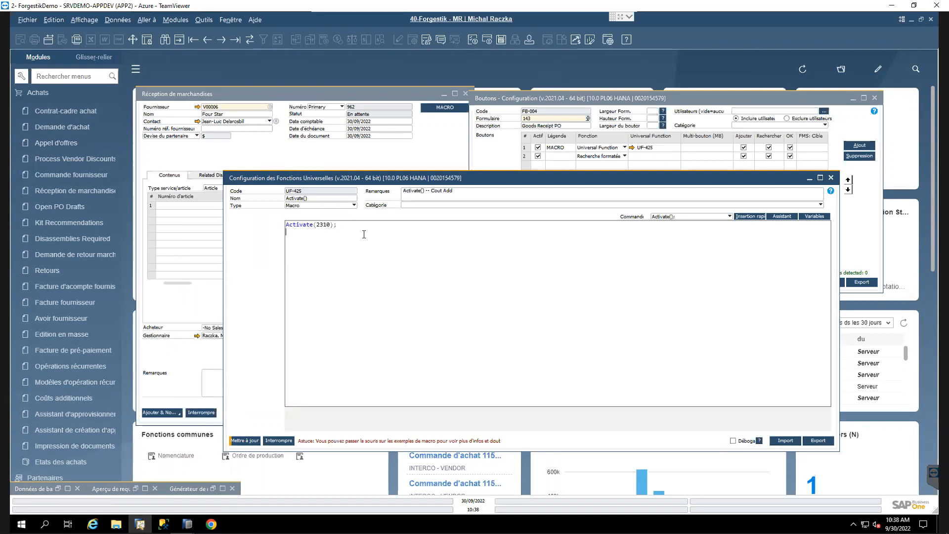
{"action": "type", "text": "Transfer"}
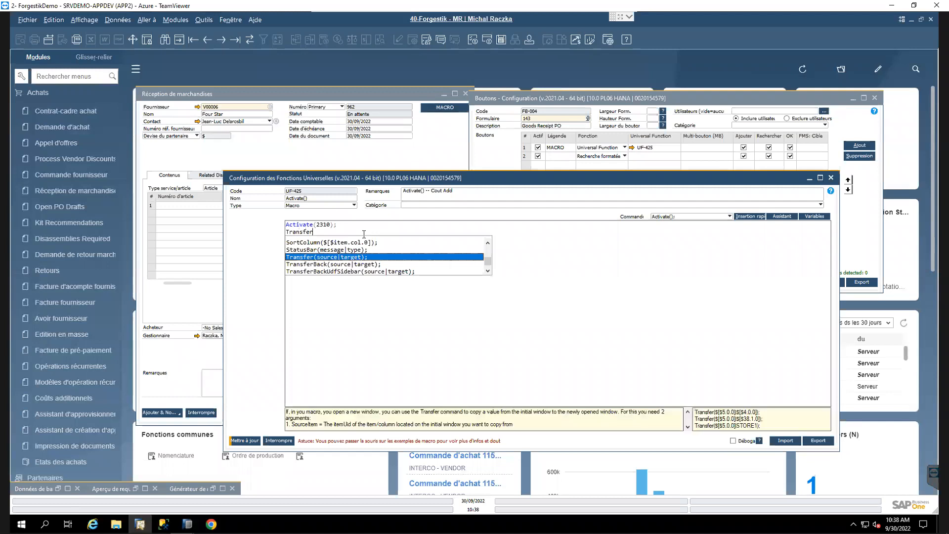
{"action": "double_click", "coordinate": [322, 259]}
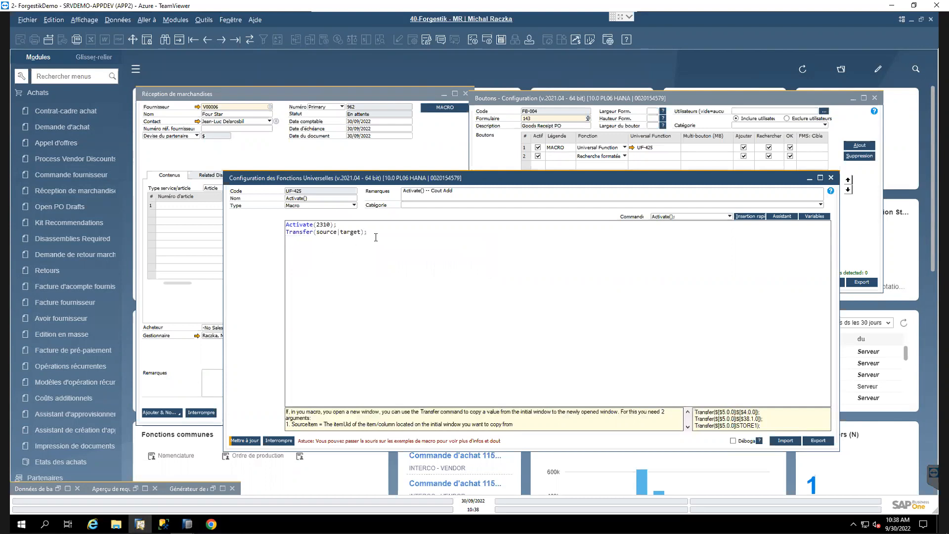
Step: Copy the item syntax $[$4.0.0] of the goods receipt's vendor code field and use it as the Transfer source
{"action": "left_click", "coordinate": [220, 107]}
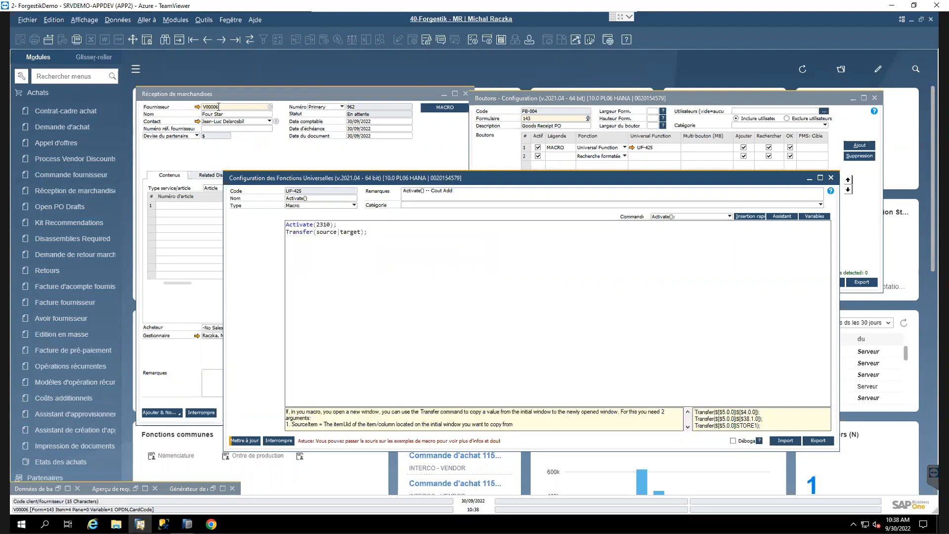
{"action": "right_click", "coordinate": [219, 107]}
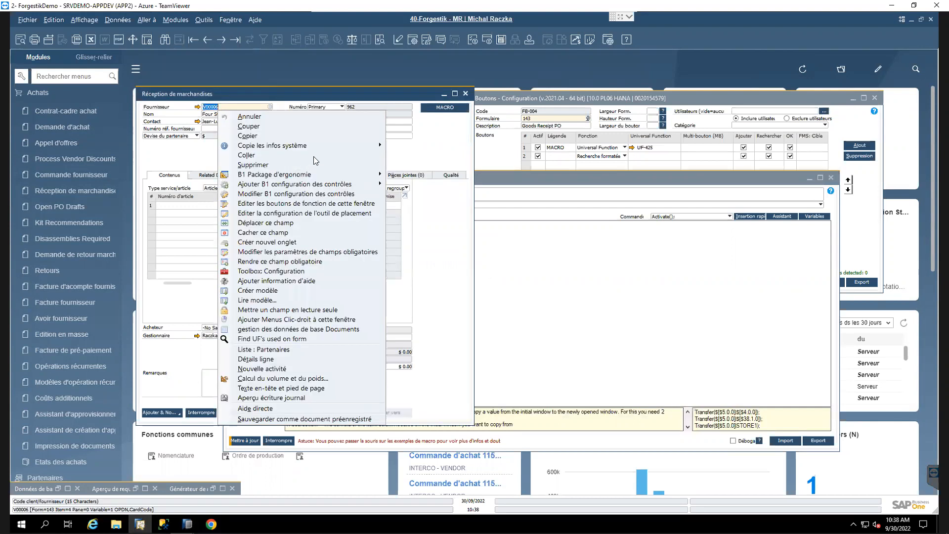
{"action": "mouse_move", "coordinate": [328, 143]}
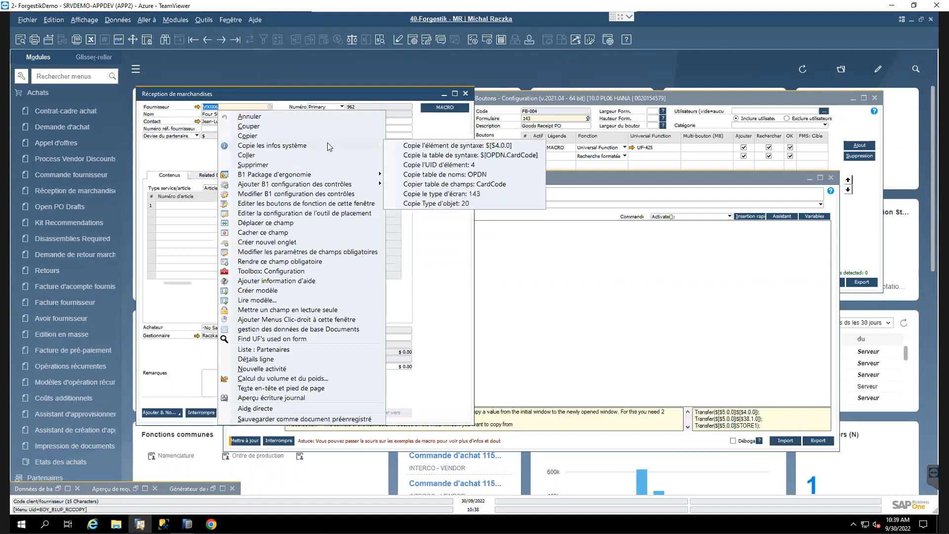
{"action": "left_click", "coordinate": [498, 146]}
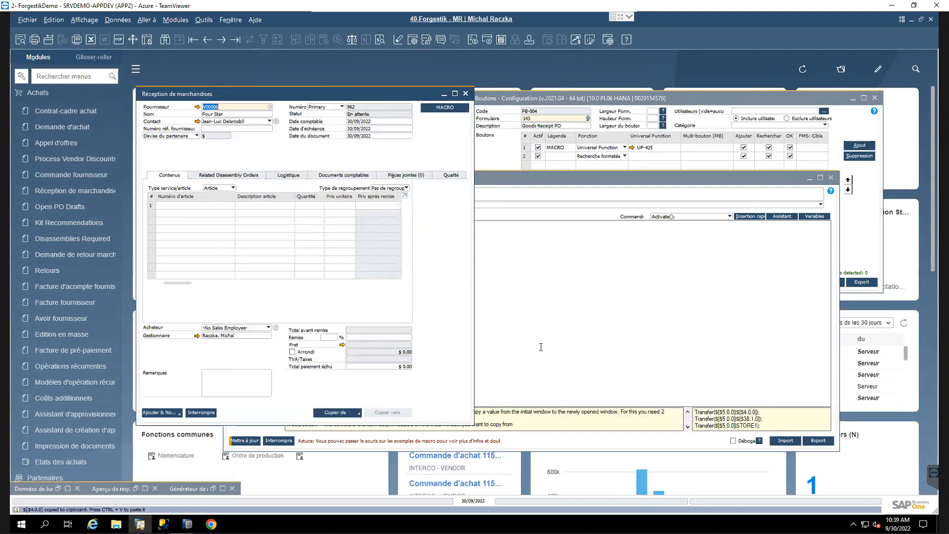
{"action": "left_click", "coordinate": [540, 308]}
{"action": "double_click", "coordinate": [326, 233]}
{"action": "key", "text": "ctrl+v"}
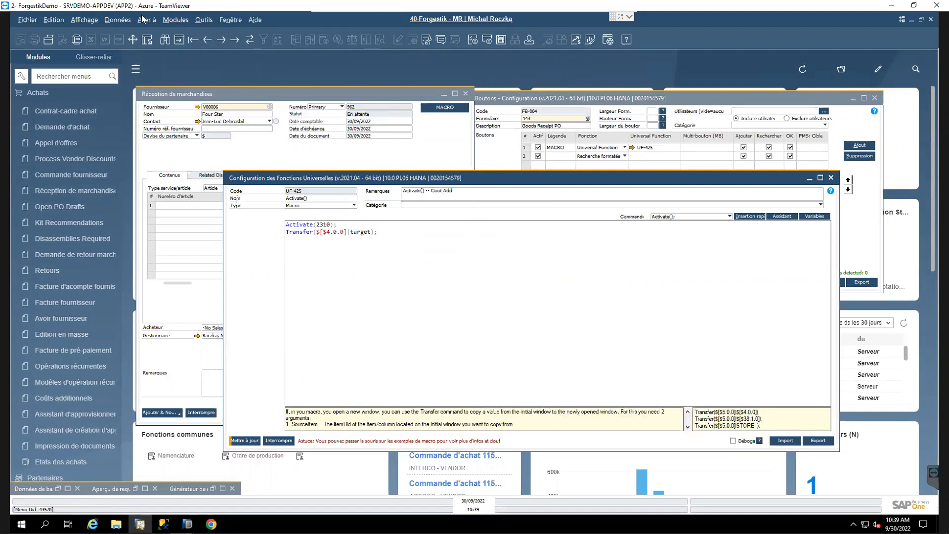
Step: Open Coûts additionnels from the Achats module and copy the item syntax $[$3.0.0] of its Fournisseur field
{"action": "left_click", "coordinate": [176, 20]}
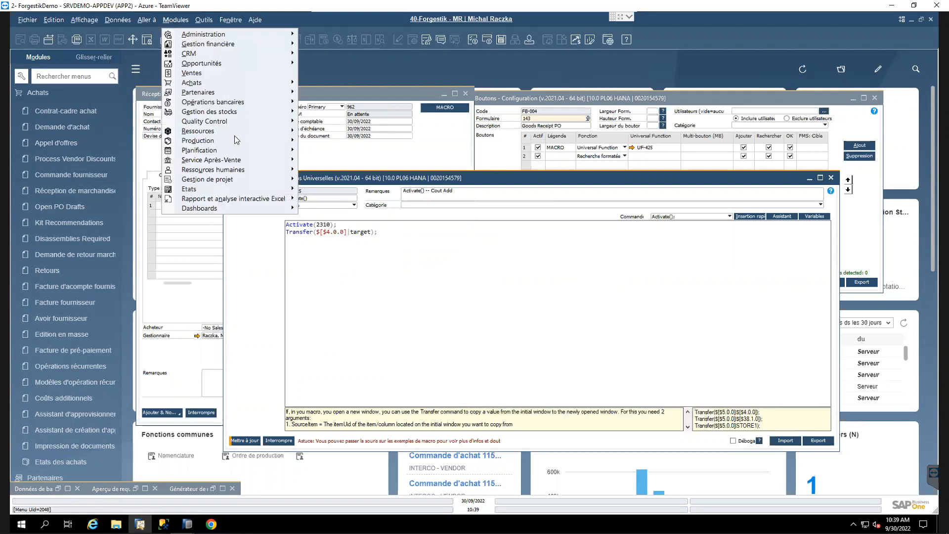
{"action": "mouse_move", "coordinate": [238, 117]}
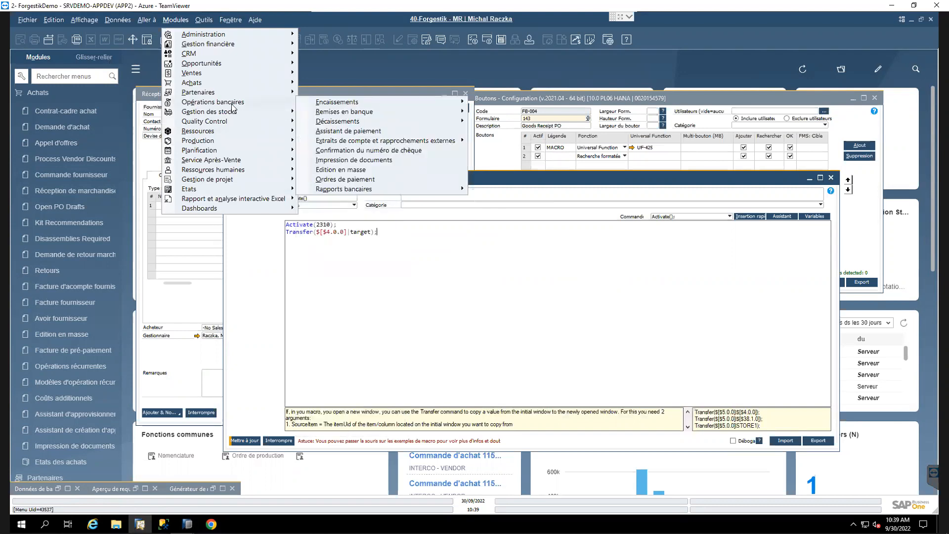
{"action": "mouse_move", "coordinate": [204, 83]}
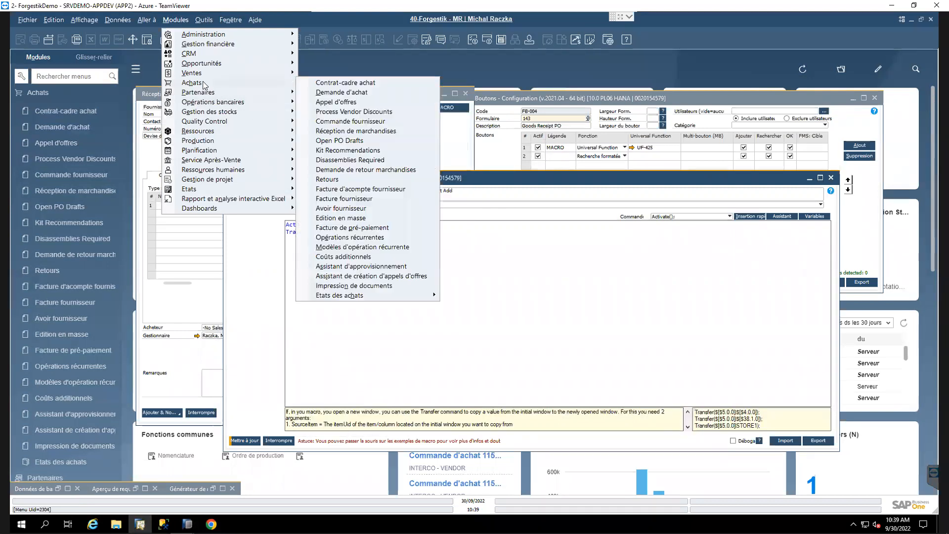
{"action": "left_click", "coordinate": [347, 256]}
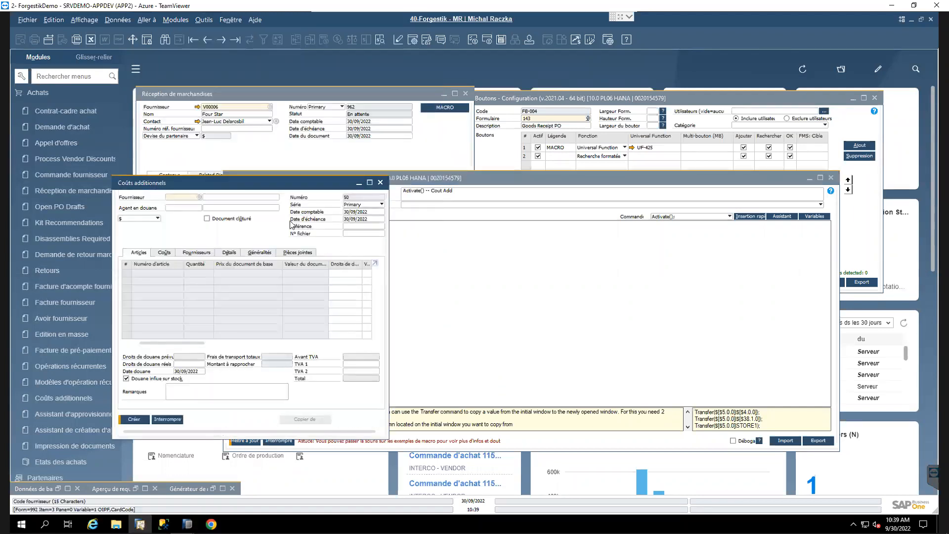
{"action": "right_click", "coordinate": [177, 197]}
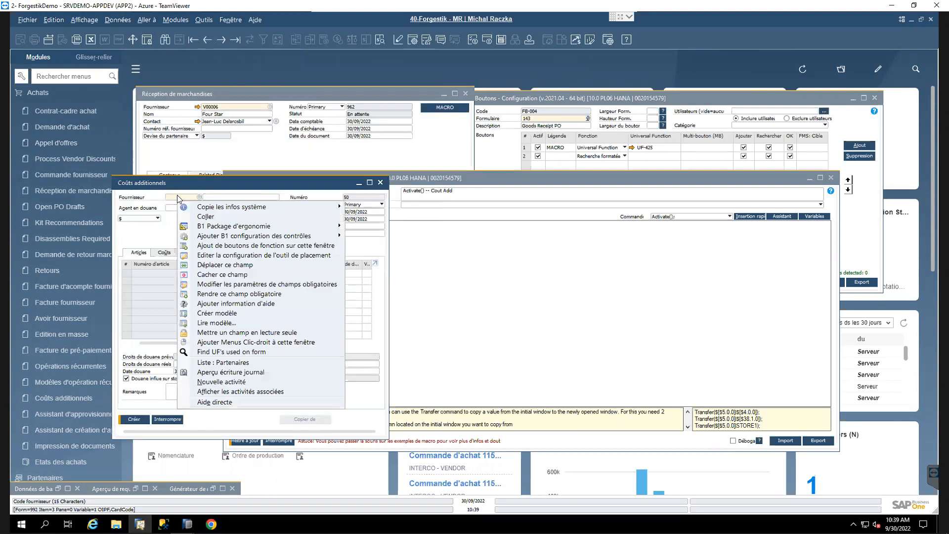
{"action": "mouse_move", "coordinate": [304, 207]}
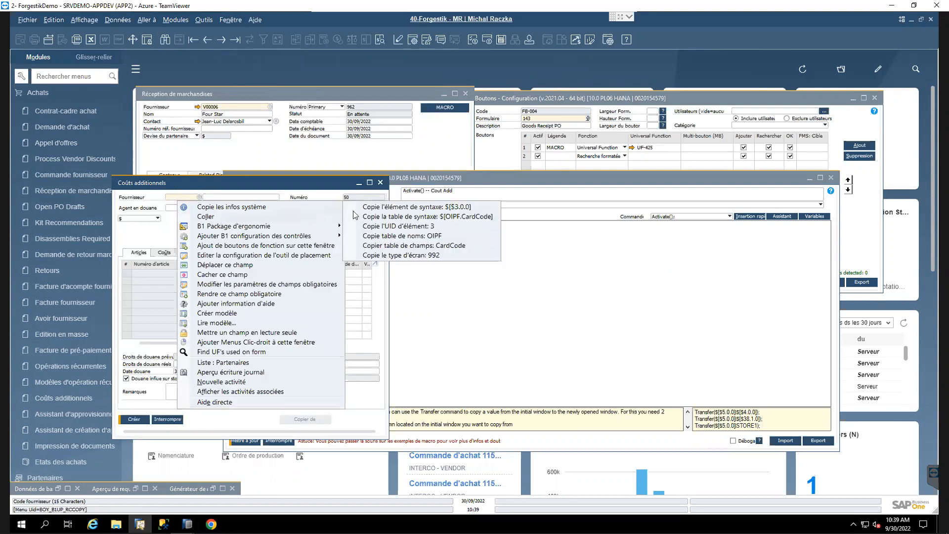
{"action": "left_click", "coordinate": [464, 210]}
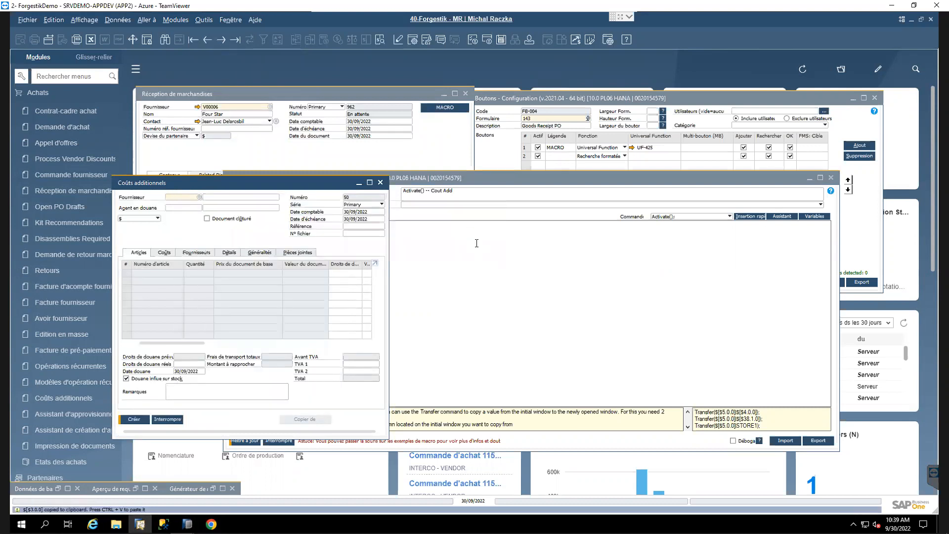
Step: Replace the Transfer target with $[$3.0.0] and update the universal function
{"action": "left_click", "coordinate": [374, 246]}
{"action": "double_click", "coordinate": [364, 232]}
{"action": "key", "text": "ctrl+v"}
{"action": "left_click_drag", "start_coordinate": [514, 176], "coordinate": [572, 139]}
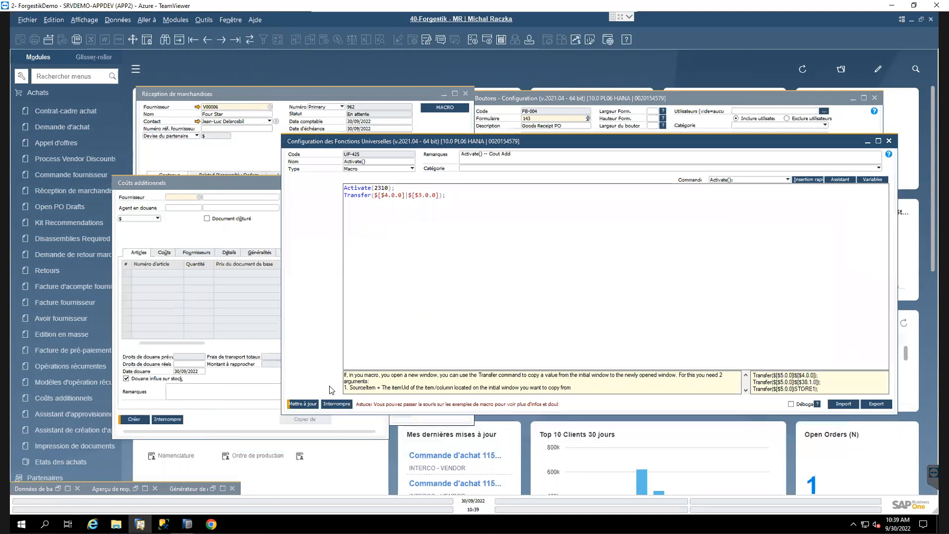
{"action": "left_click", "coordinate": [454, 238]}
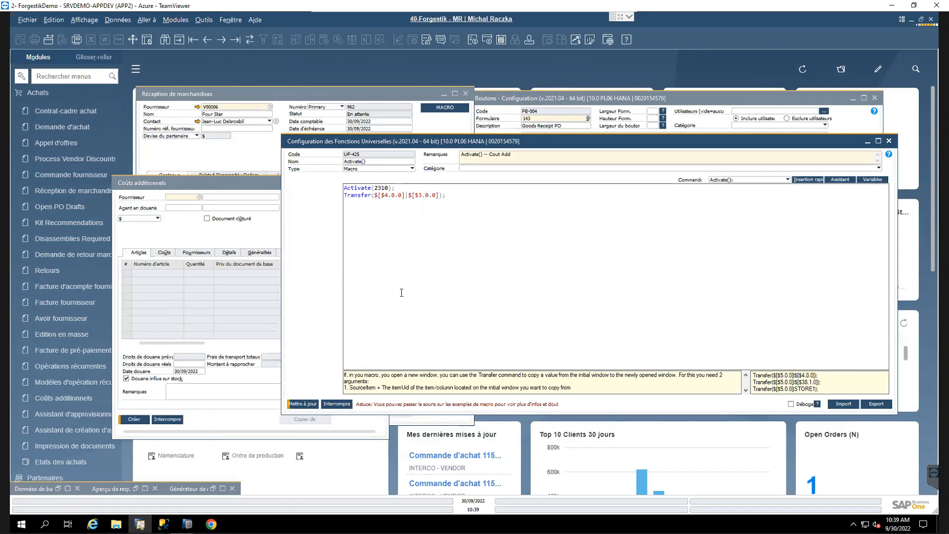
{"action": "left_click", "coordinate": [314, 404]}
Step: Insert the MessageBox(message); command on a new line below Transfer in the macro
{"action": "left_click", "coordinate": [465, 199]}
{"action": "key", "text": "Return"}
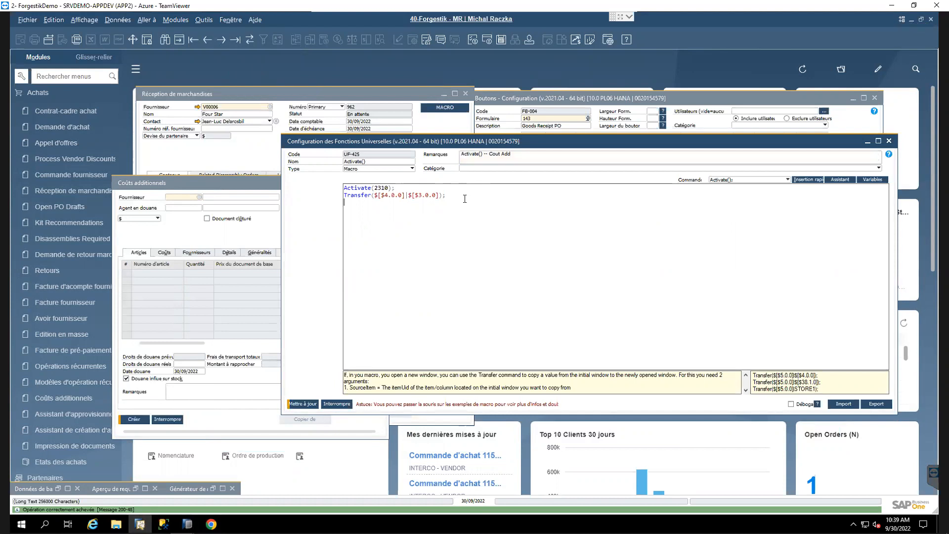
{"action": "type", "text": "Messager"}
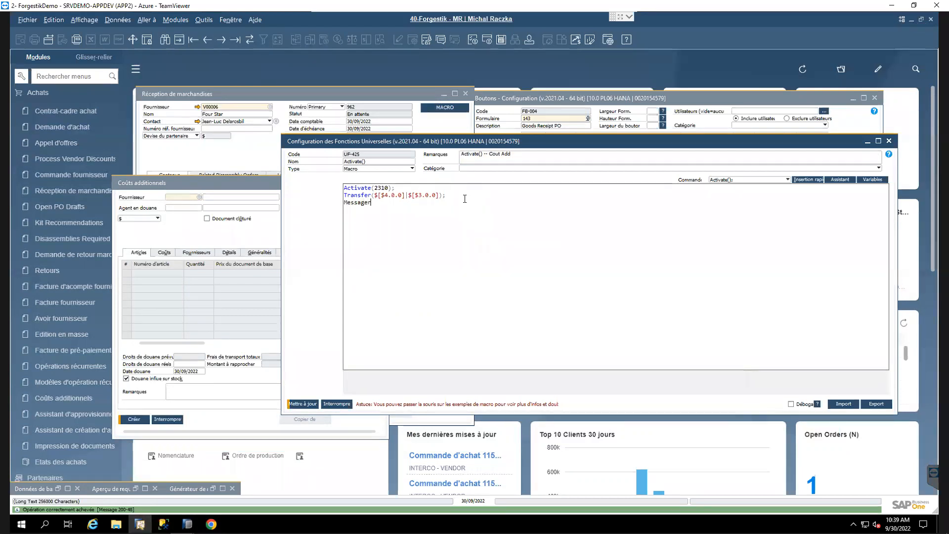
{"action": "key", "text": "BackSpace"}
{"action": "key", "text": "BackSpace"}
{"action": "key", "text": "BackSpace"}
{"action": "key", "text": "BackSpace"}
{"action": "key", "text": "BackSpace"}
{"action": "type", "text": "ss"}
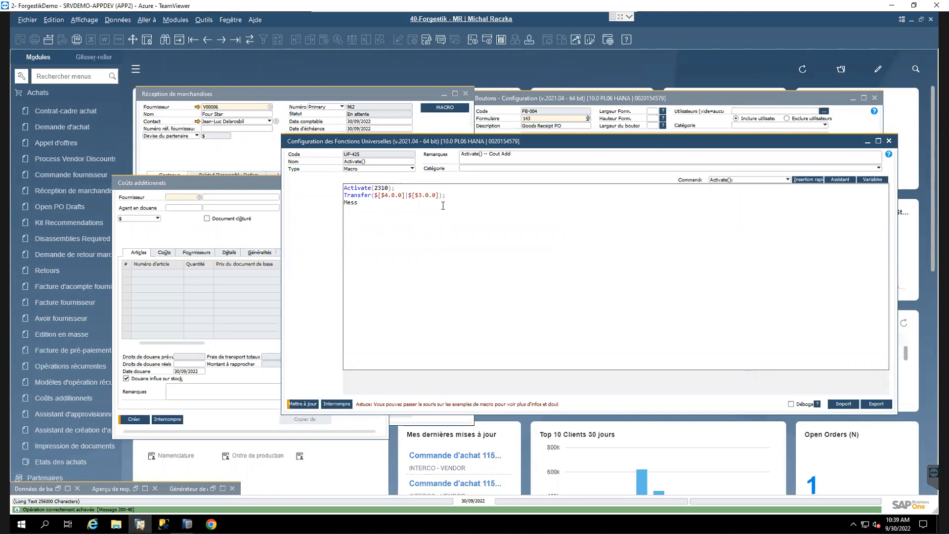
{"action": "type", "text": "a"}
{"action": "left_click_drag", "start_coordinate": [374, 203], "coordinate": [338, 206]}
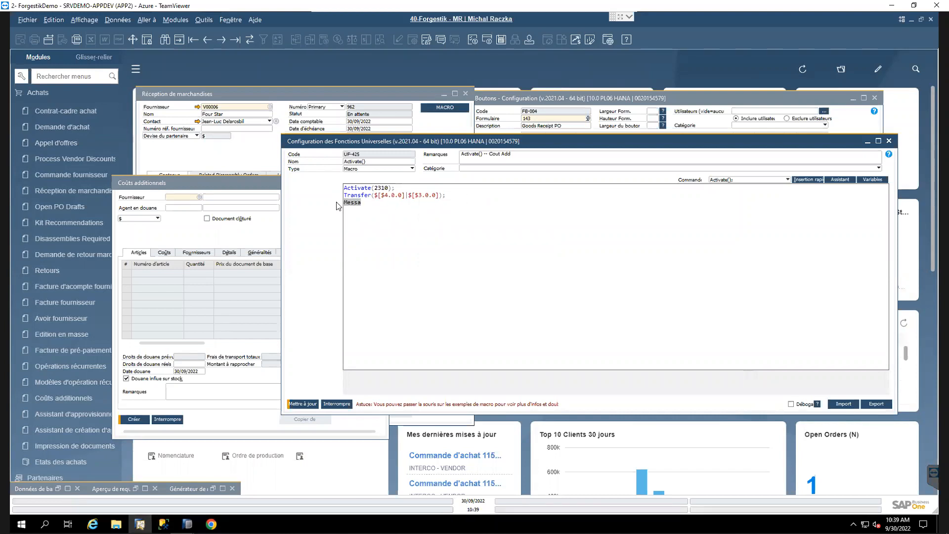
{"action": "type", "text": "Mes"}
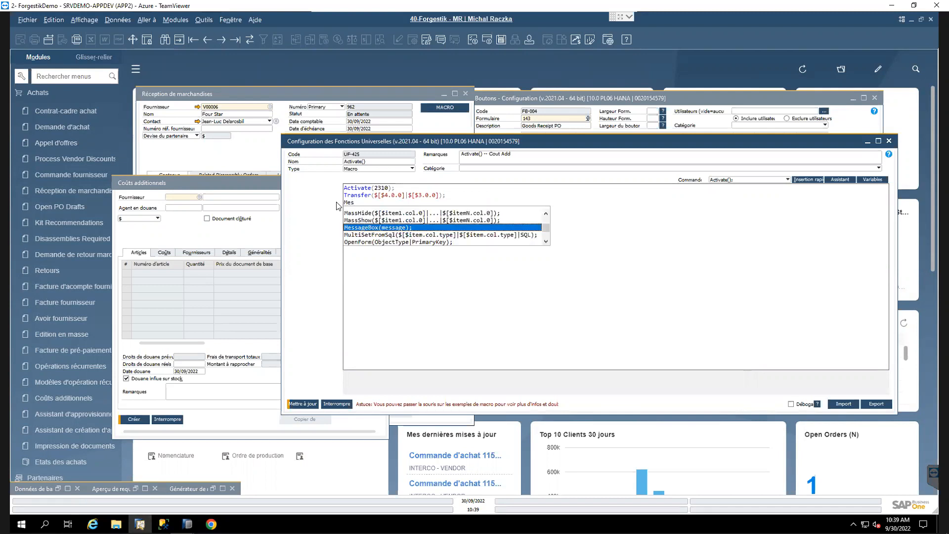
{"action": "double_click", "coordinate": [373, 228]}
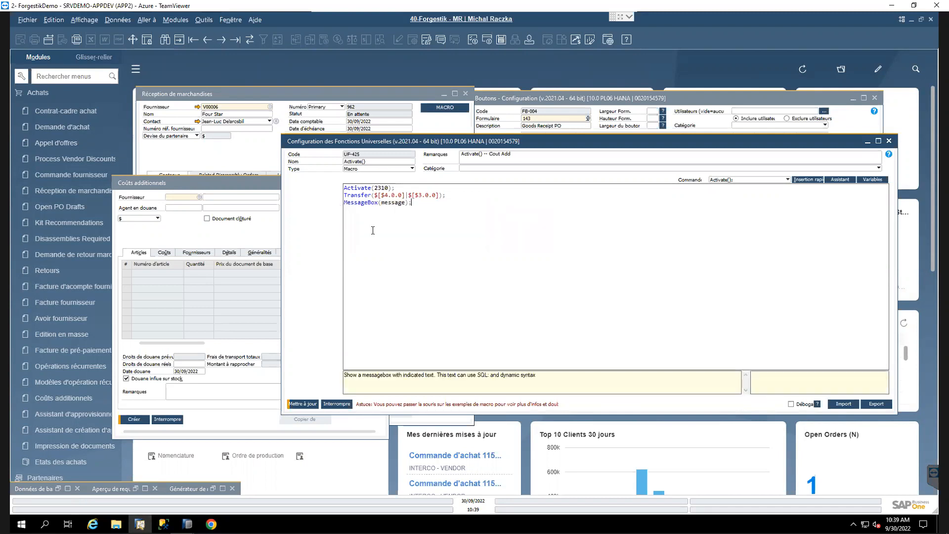
Step: Replace the MessageBox placeholder with the text Cout Add. Pret and update the universal function
{"action": "double_click", "coordinate": [393, 203]}
{"action": "type", "text": "Cout Add. Pret"}
{"action": "left_click", "coordinate": [309, 403]}
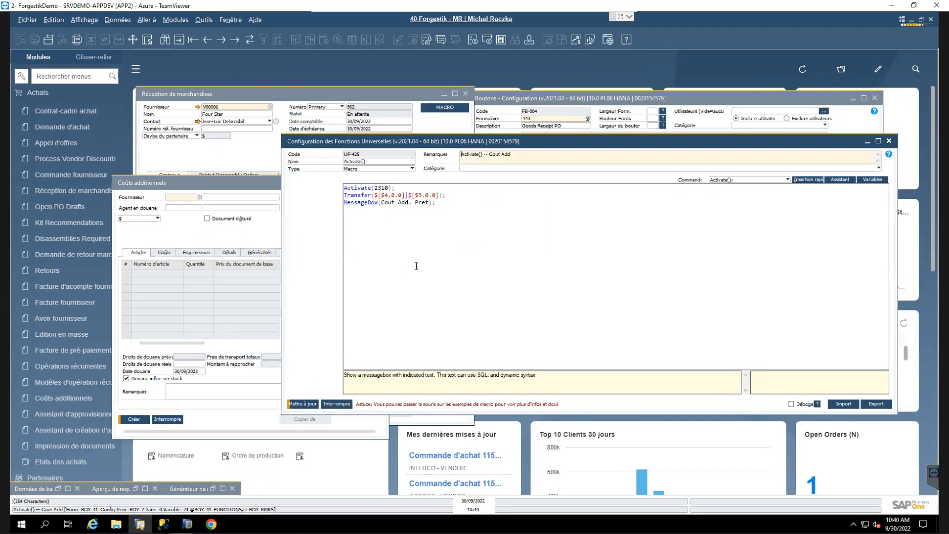
{"action": "left_click", "coordinate": [302, 404]}
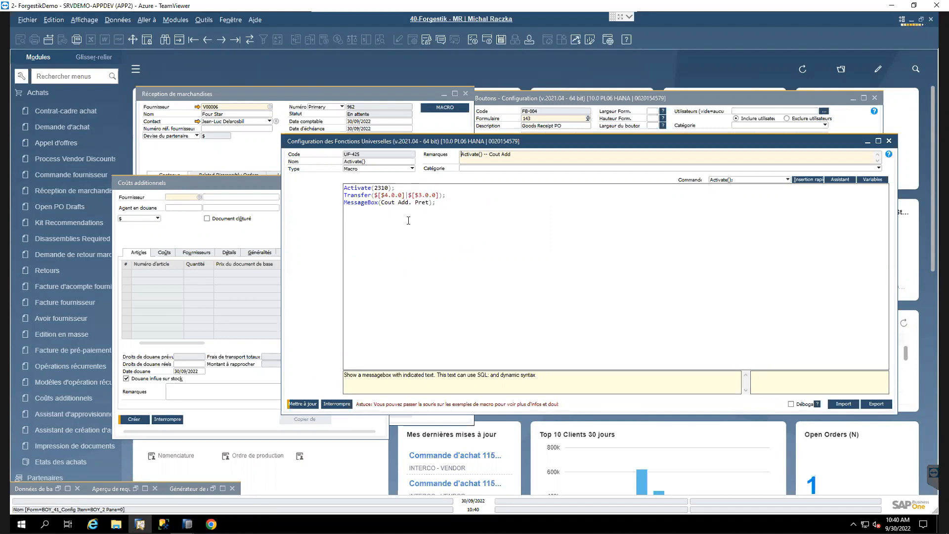
Step: Close the open Coûts additionnels document, test the goods receipt's MACRO button and acknowledge its message
{"action": "left_click", "coordinate": [272, 195]}
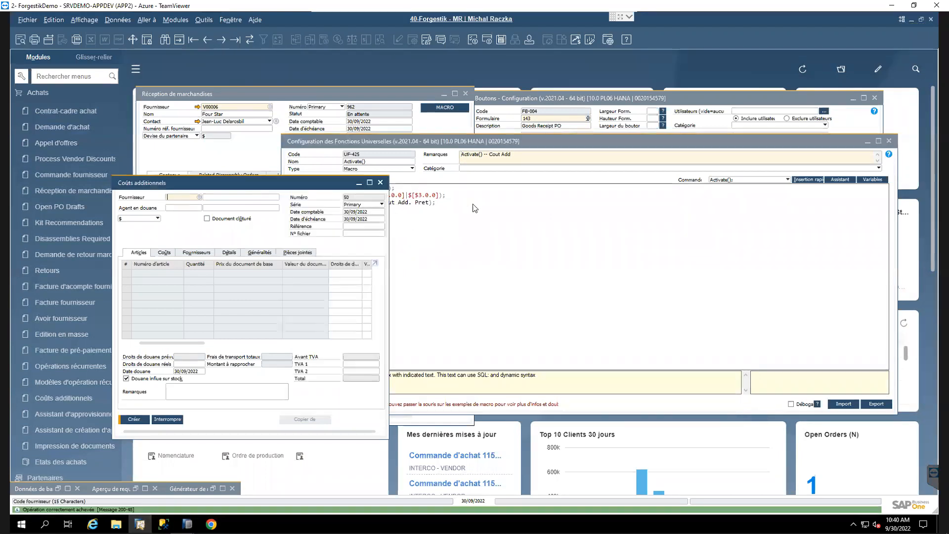
{"action": "left_click", "coordinate": [380, 183]}
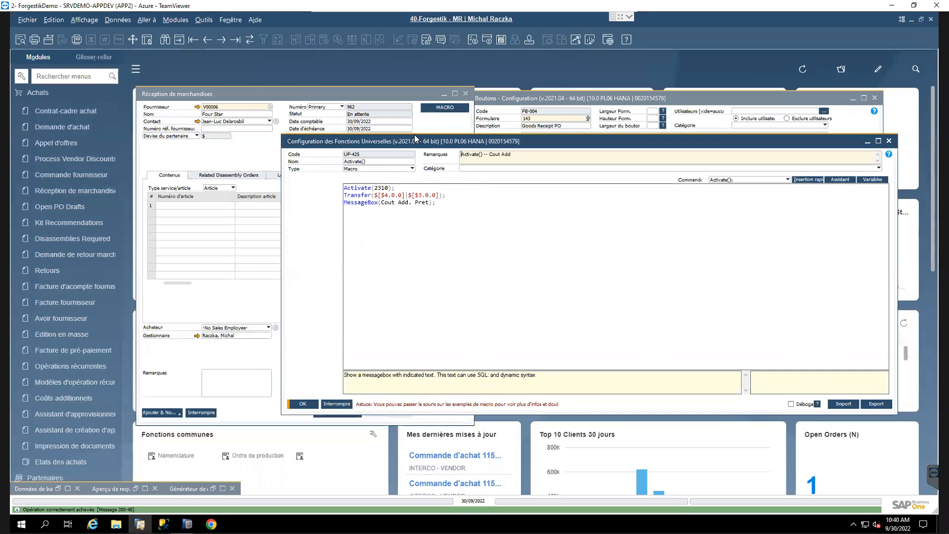
{"action": "left_click", "coordinate": [389, 95]}
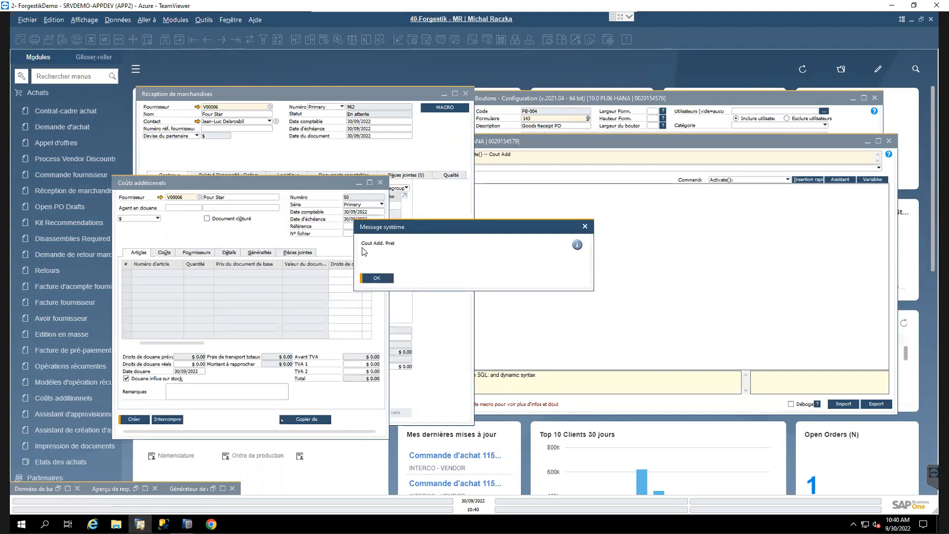
{"action": "left_click", "coordinate": [376, 278]}
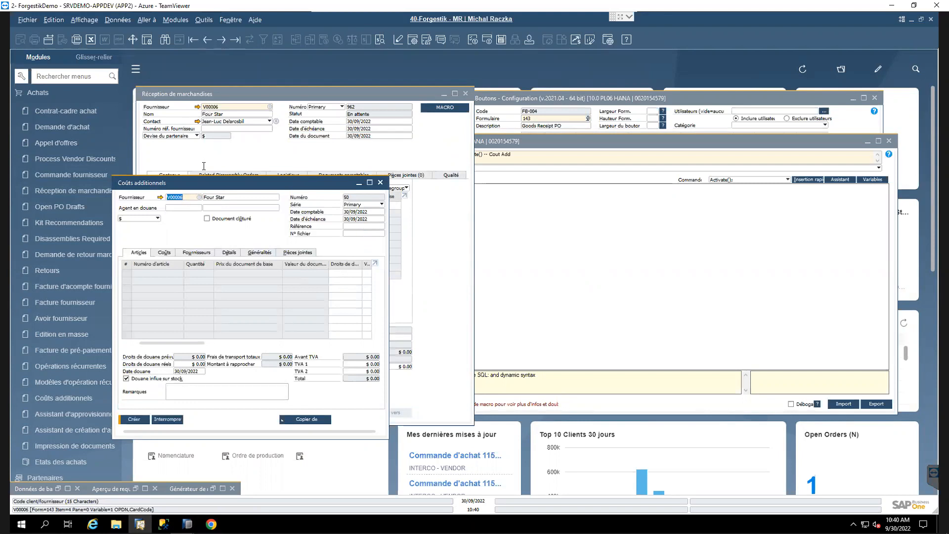
Step: Review the Coûts and Articles sections of the generated Coûts additionnels document and close it without saving
{"action": "left_click", "coordinate": [159, 254]}
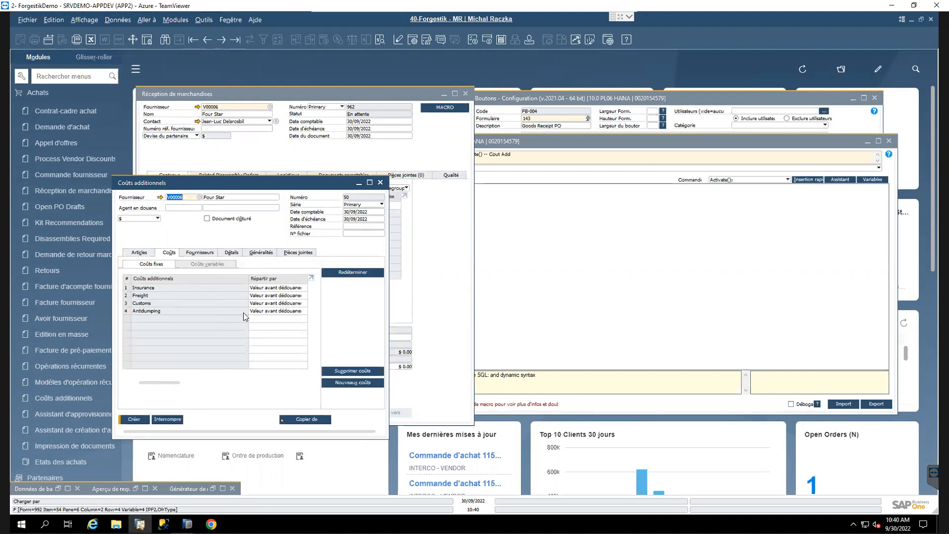
{"action": "left_click", "coordinate": [146, 252]}
{"action": "left_click_drag", "start_coordinate": [282, 181], "coordinate": [293, 181]}
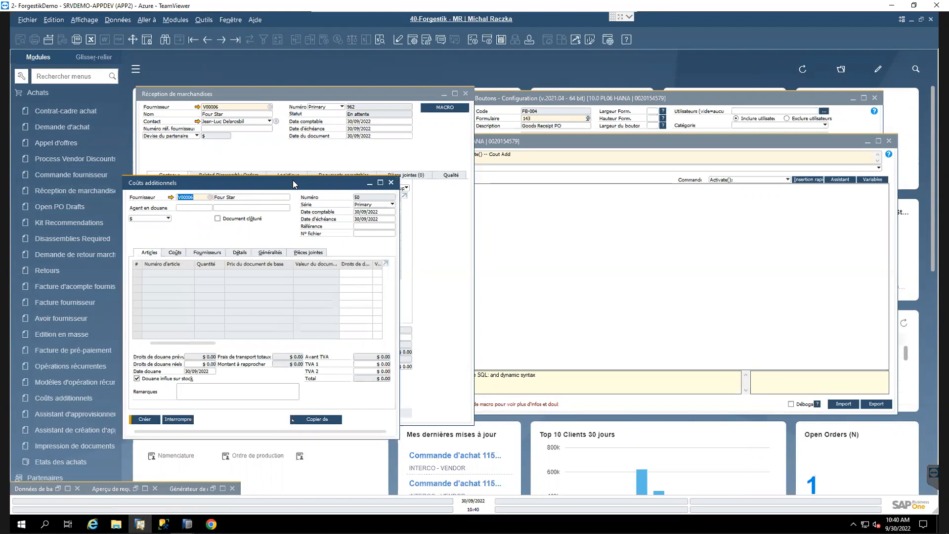
{"action": "left_click", "coordinate": [391, 182]}
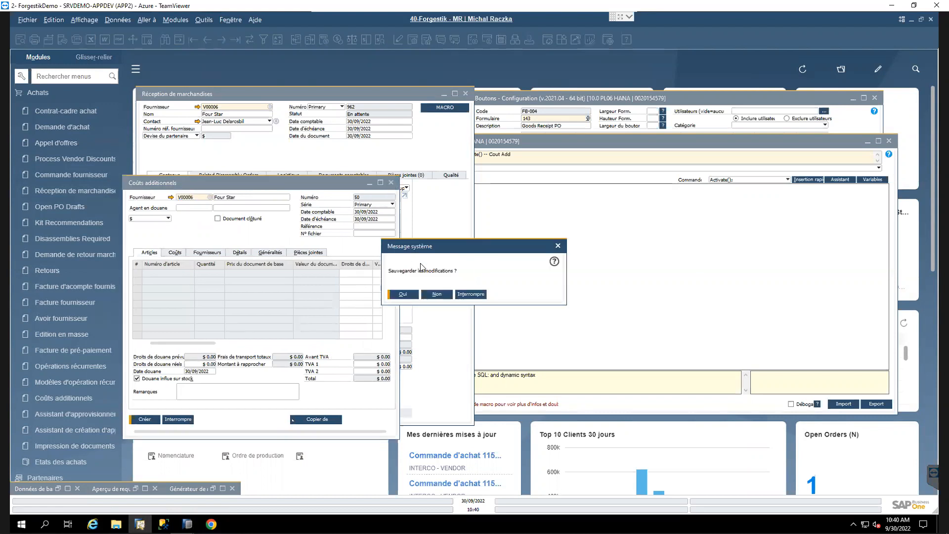
{"action": "left_click", "coordinate": [439, 296]}
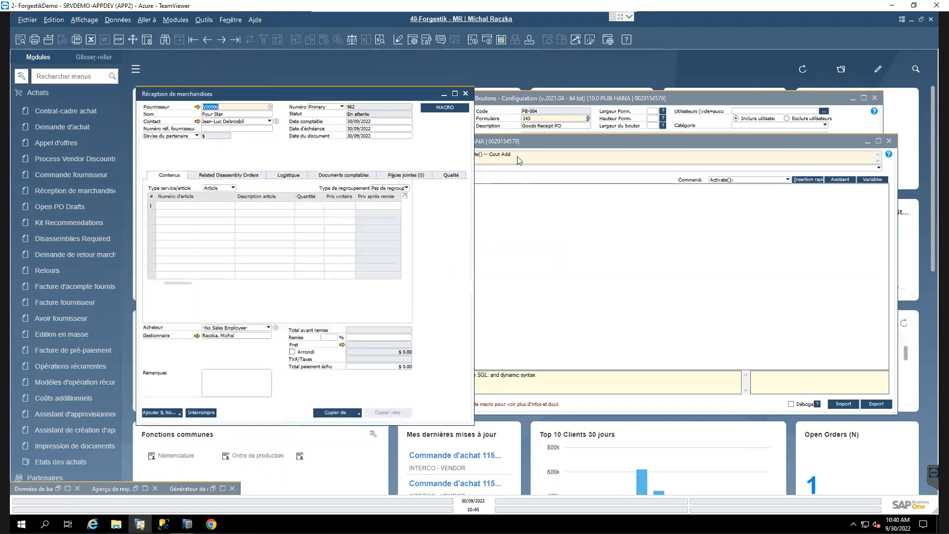
Step: Enable the debug option for the Activate() universal function and update it
{"action": "left_click", "coordinate": [522, 144]}
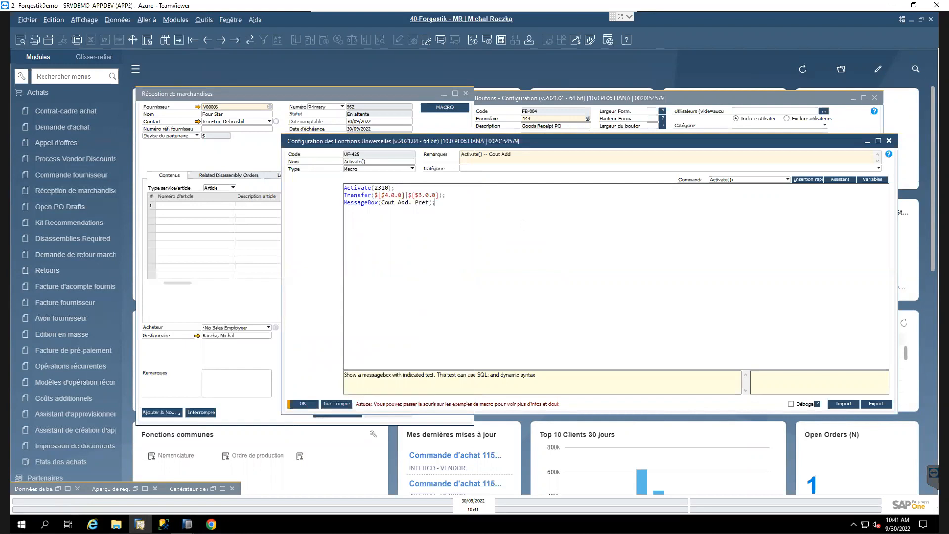
{"action": "left_click", "coordinate": [491, 196]}
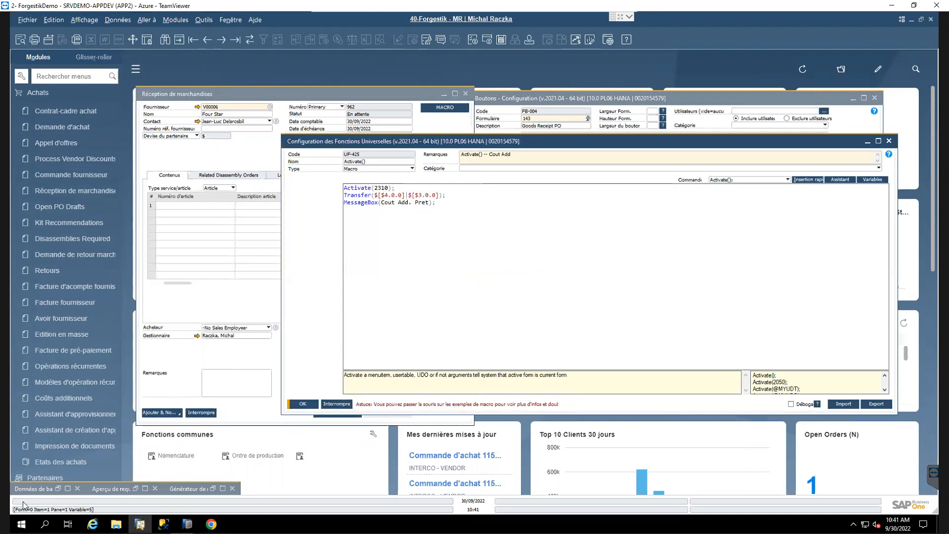
{"action": "left_click", "coordinate": [471, 205]}
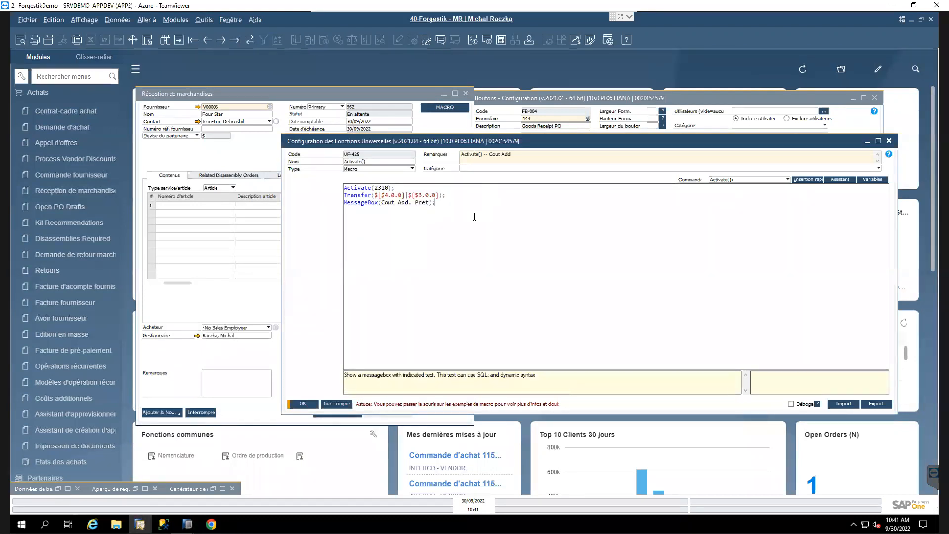
{"action": "left_click_drag", "start_coordinate": [486, 142], "coordinate": [491, 141]}
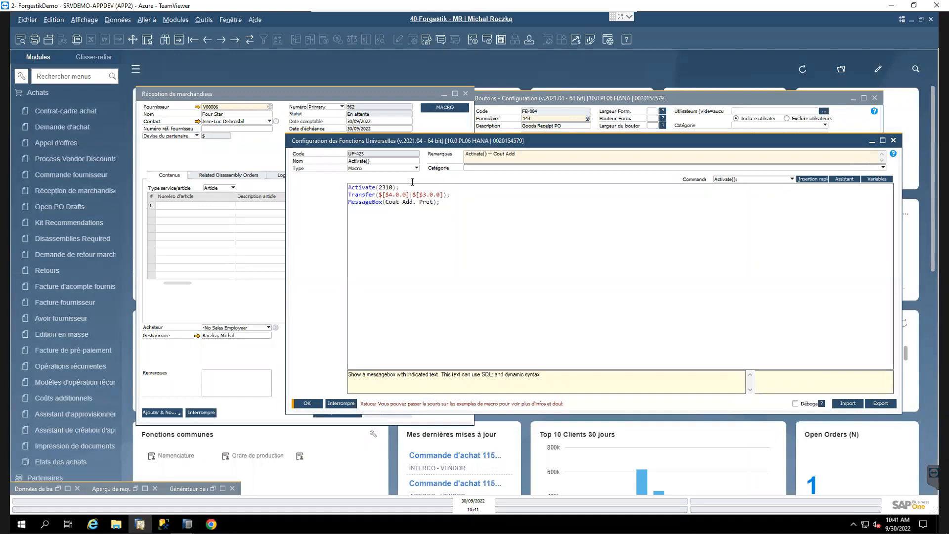
{"action": "left_click", "coordinate": [518, 252]}
{"action": "left_click", "coordinate": [796, 404]}
{"action": "left_click", "coordinate": [307, 404]}
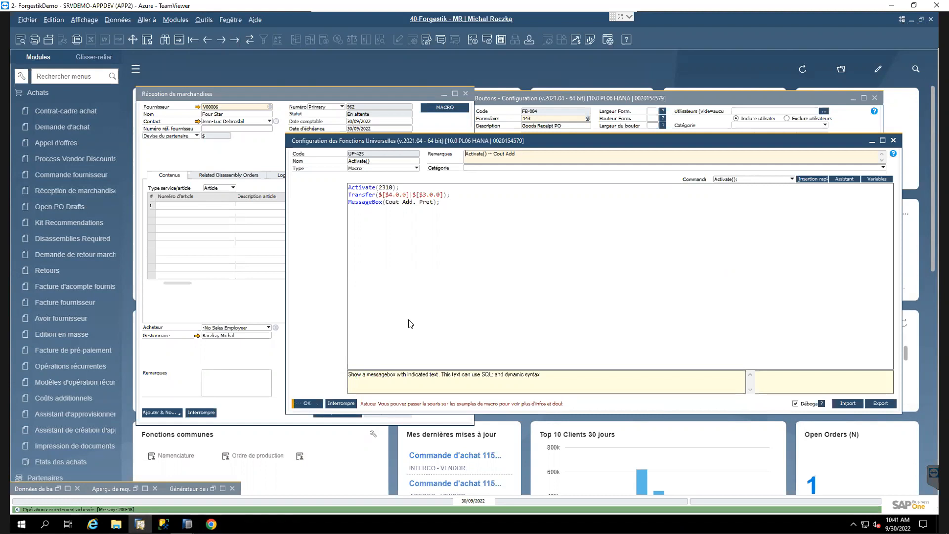
Step: Run the goods receipt's MACRO button in the debugger and execute the Activate(2310) line, keeping the landed costs form in view
{"action": "left_click", "coordinate": [352, 92]}
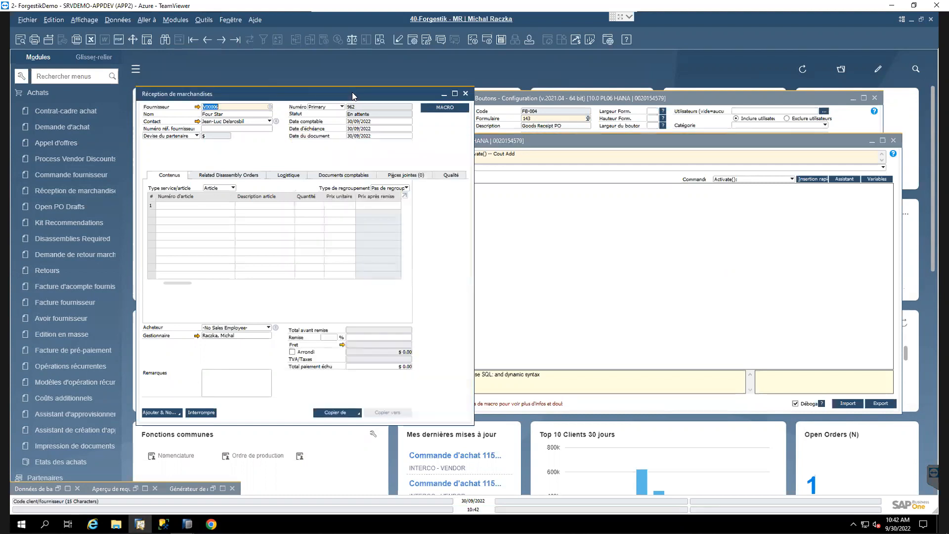
{"action": "left_click", "coordinate": [440, 109]}
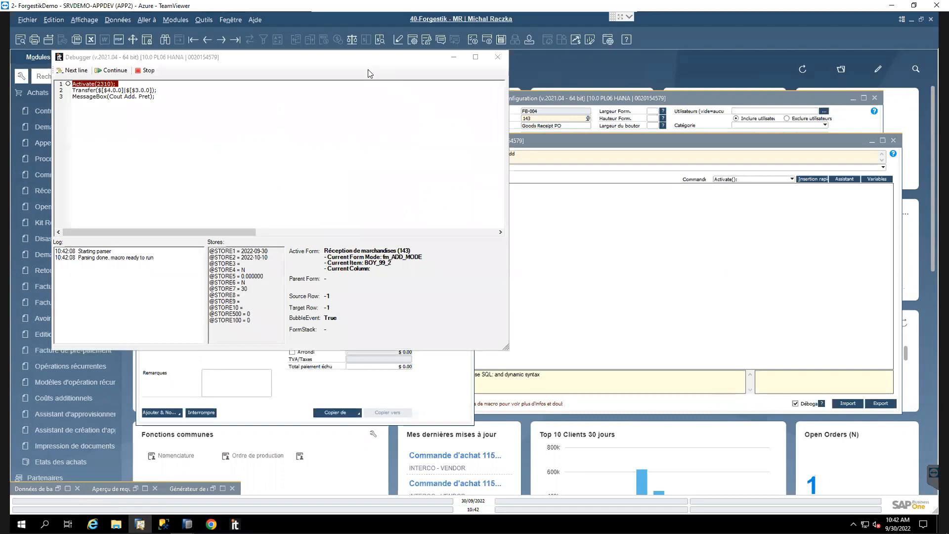
{"action": "left_click_drag", "start_coordinate": [369, 58], "coordinate": [367, 92]}
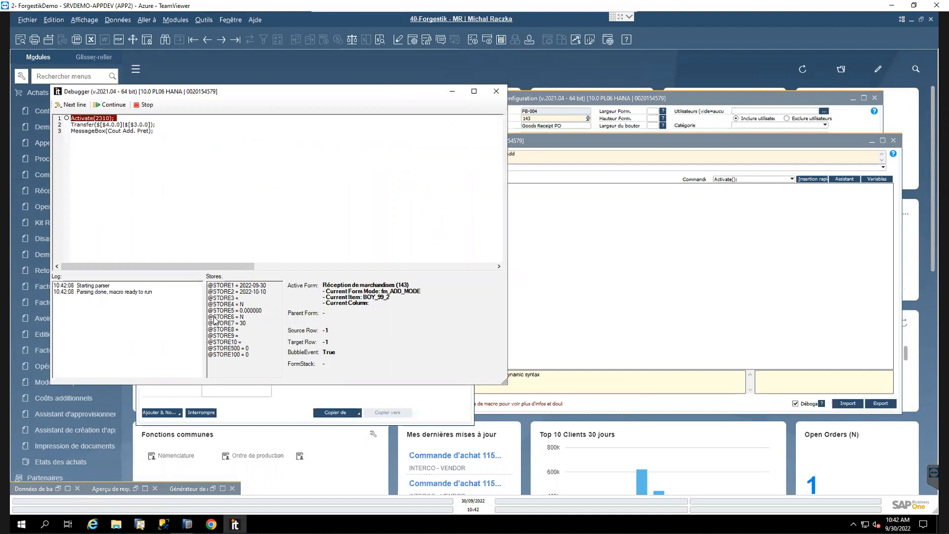
{"action": "left_click", "coordinate": [72, 105]}
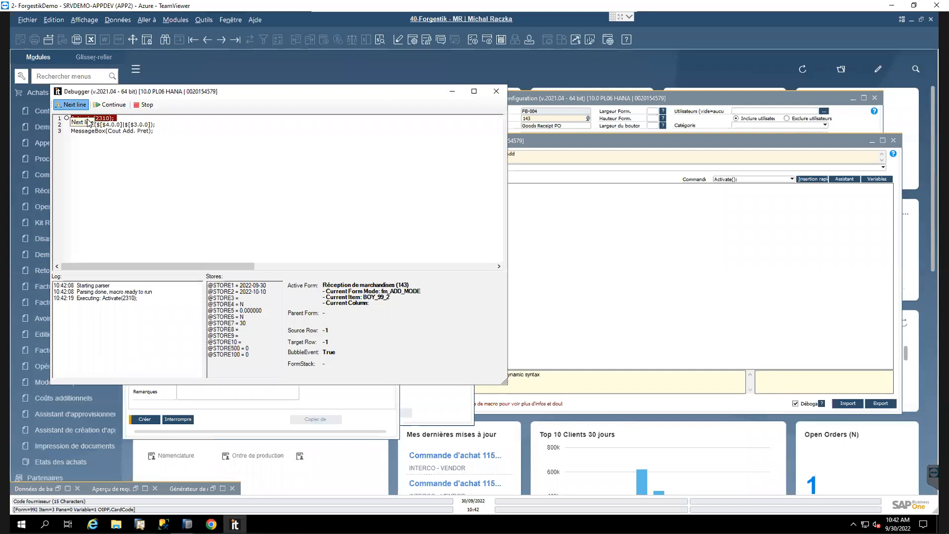
{"action": "left_click_drag", "start_coordinate": [180, 96], "coordinate": [463, 99]}
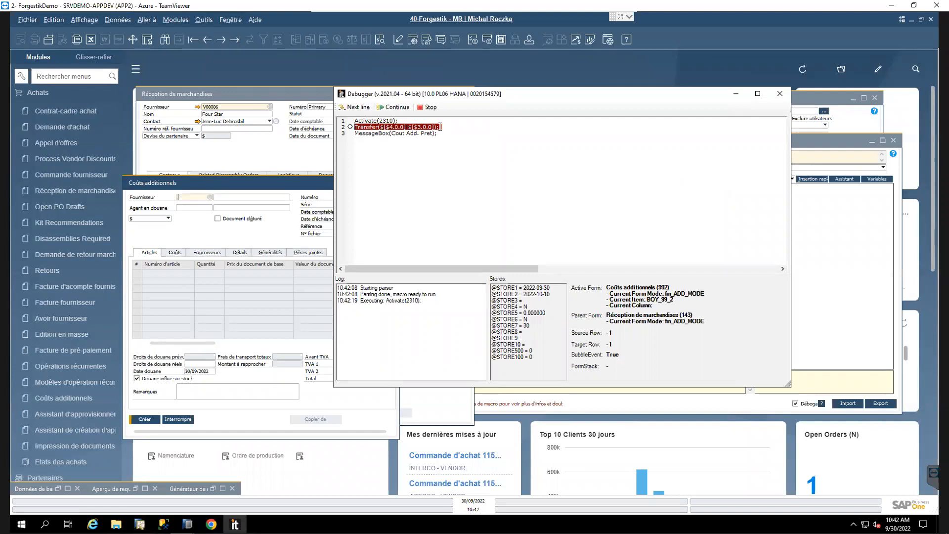
Step: Execute the Transfer and MessageBox lines one at a time in the debugger, acknowledge the message and close the debugger
{"action": "left_click", "coordinate": [356, 107]}
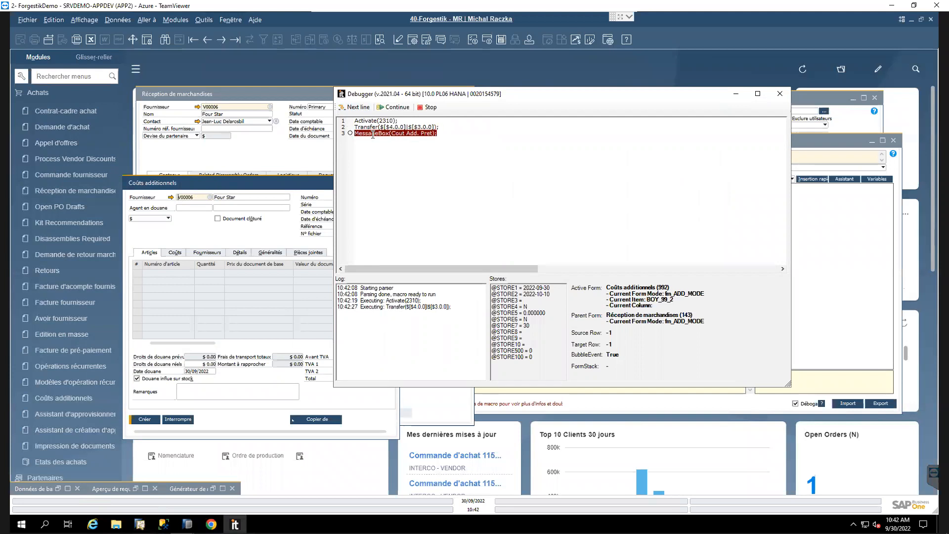
{"action": "left_click_drag", "start_coordinate": [524, 99], "coordinate": [598, 96]}
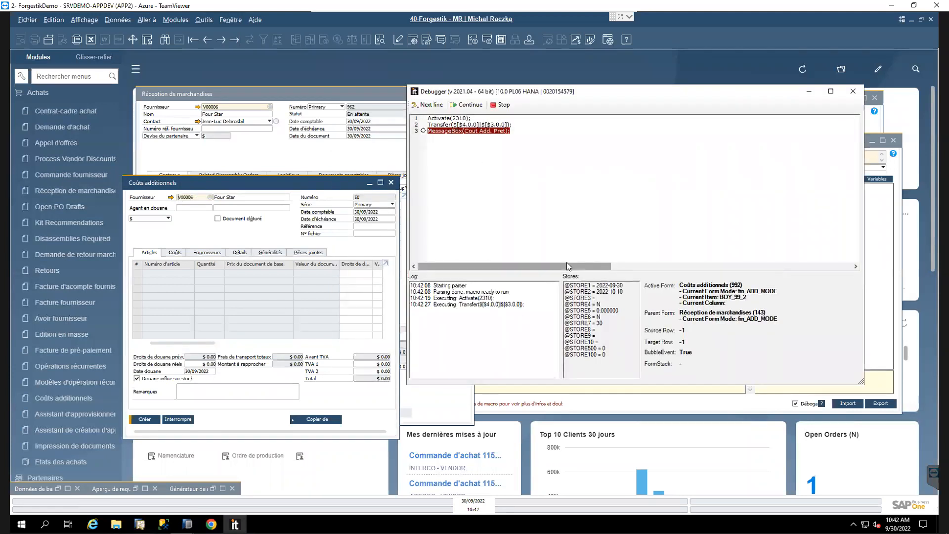
{"action": "left_click", "coordinate": [429, 107]}
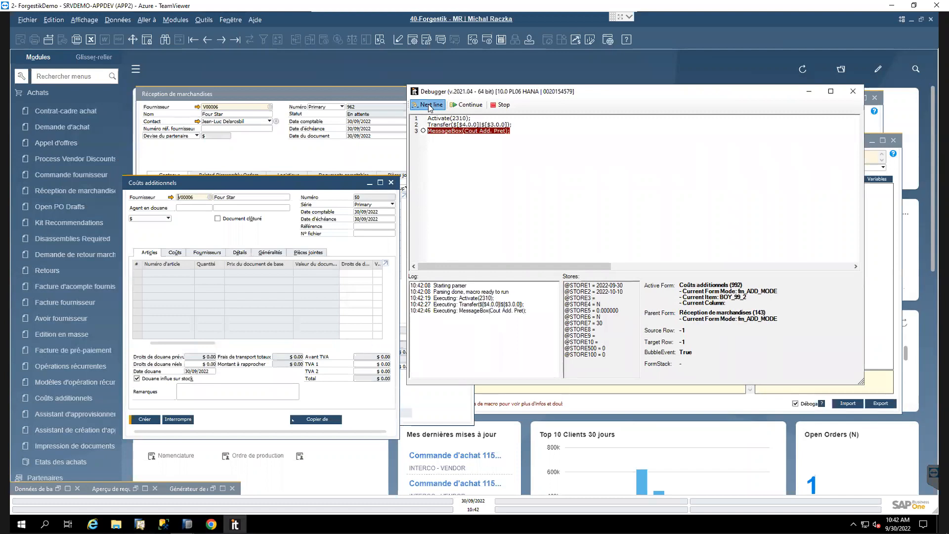
{"action": "left_click", "coordinate": [376, 278]}
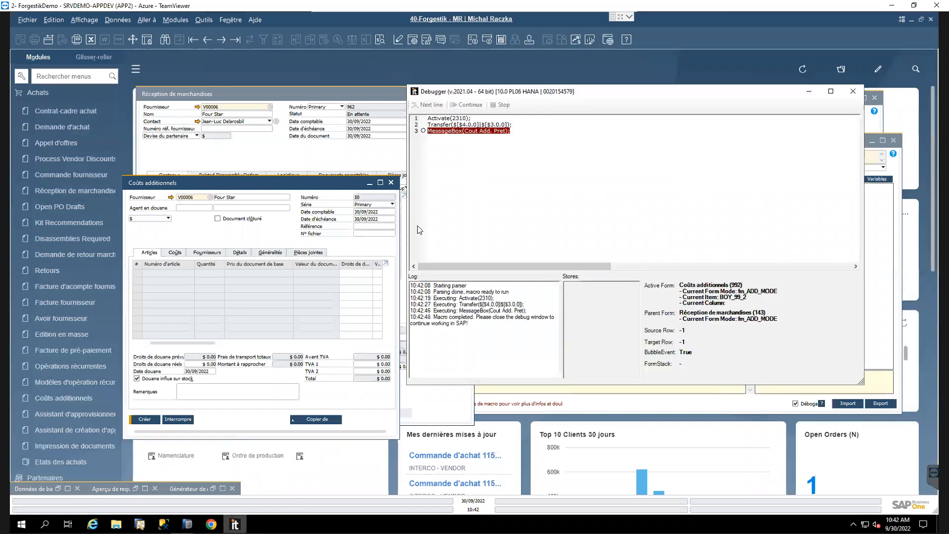
{"action": "left_click", "coordinate": [854, 91]}
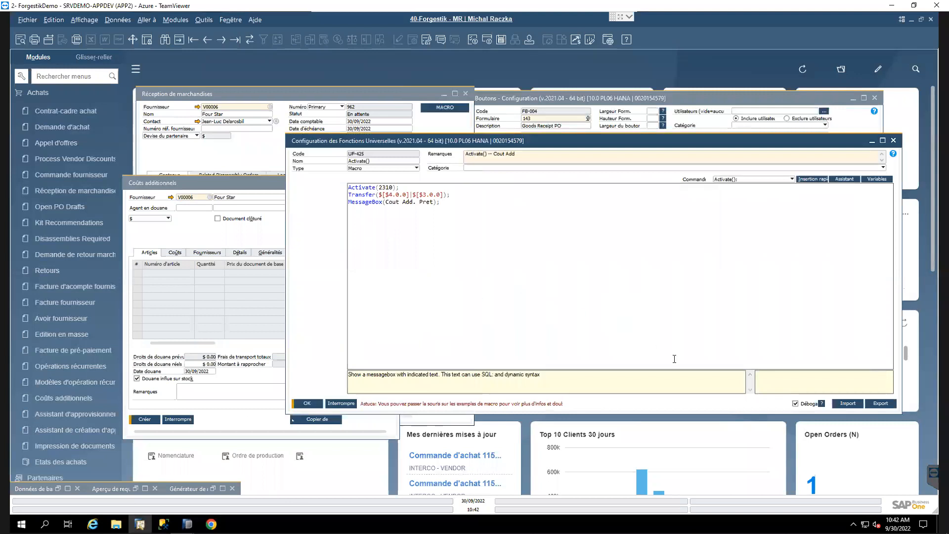
Step: Disable the debug option for the universal function, update it and close its configuration
{"action": "left_click", "coordinate": [795, 404]}
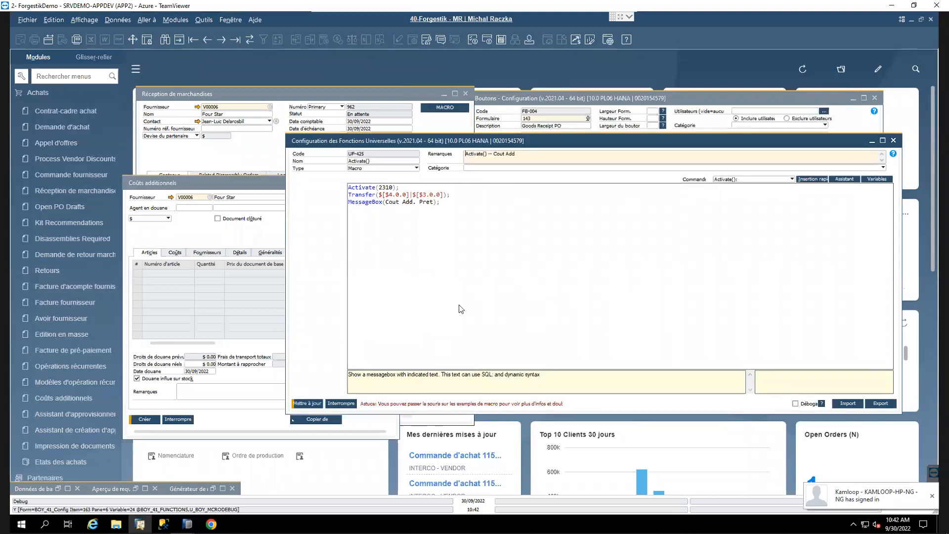
{"action": "left_click", "coordinate": [309, 403]}
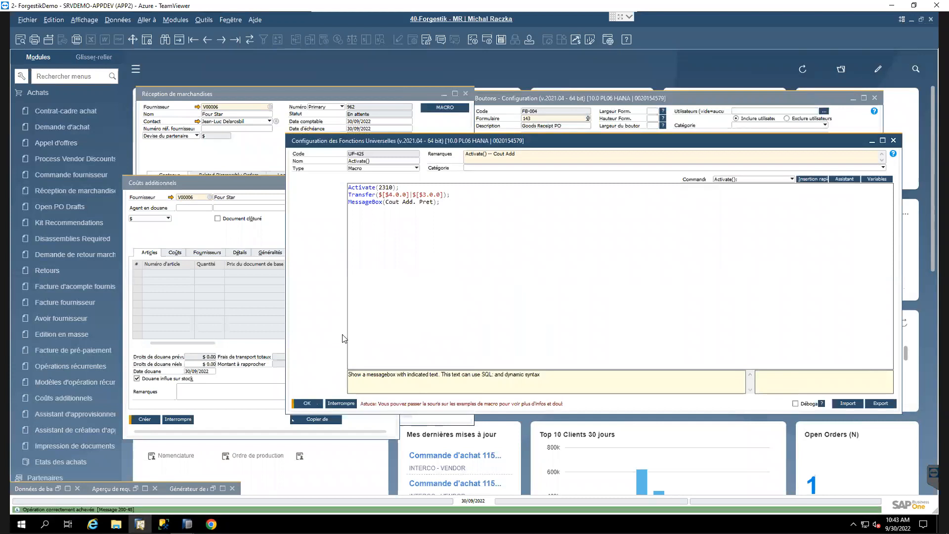
{"action": "left_click", "coordinate": [308, 404]}
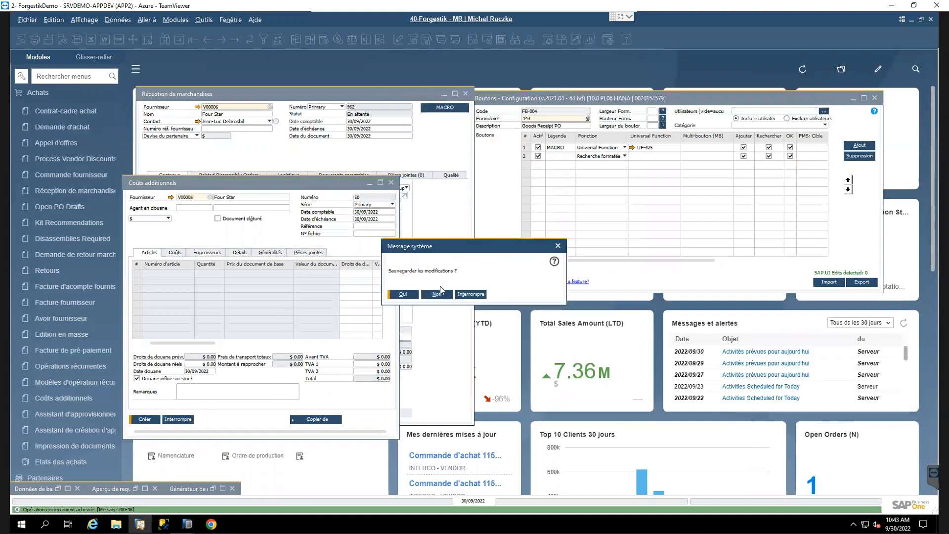
Step: Discard the open landed costs form, rerun the goods receipt's MACRO button, acknowledge its message and close the form unsaved
{"action": "left_click", "coordinate": [440, 293]}
{"action": "left_click", "coordinate": [445, 108]}
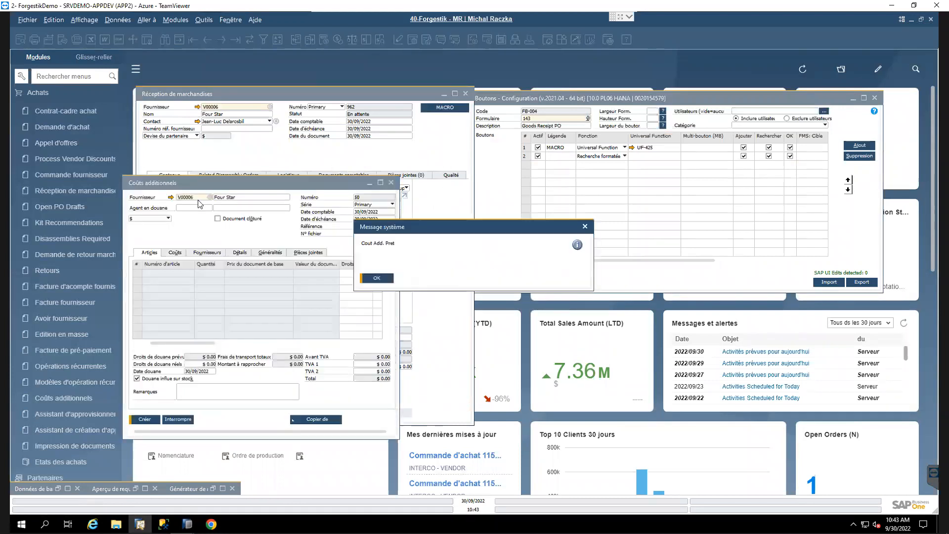
{"action": "left_click", "coordinate": [377, 279]}
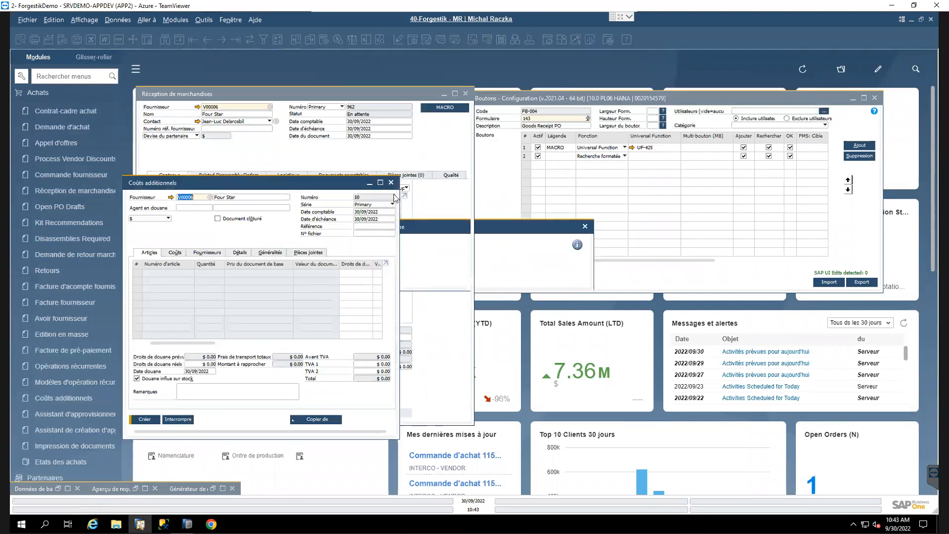
{"action": "left_click", "coordinate": [392, 183]}
{"action": "left_click", "coordinate": [437, 295]}
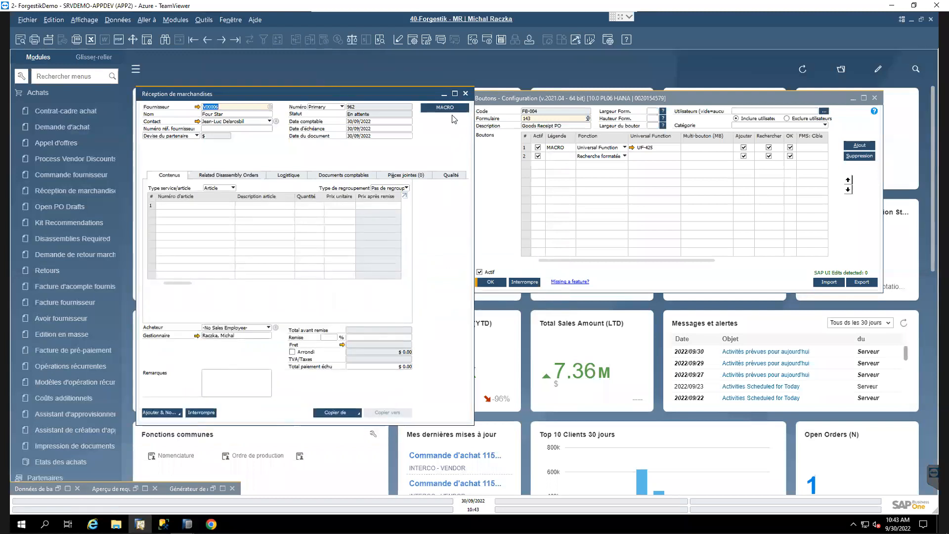
Step: Add a function button captioned SiteW below MACRO in the goods receipt's button configuration, with Universal Function as its function
{"action": "left_click_drag", "start_coordinate": [417, 88], "coordinate": [441, 124]}
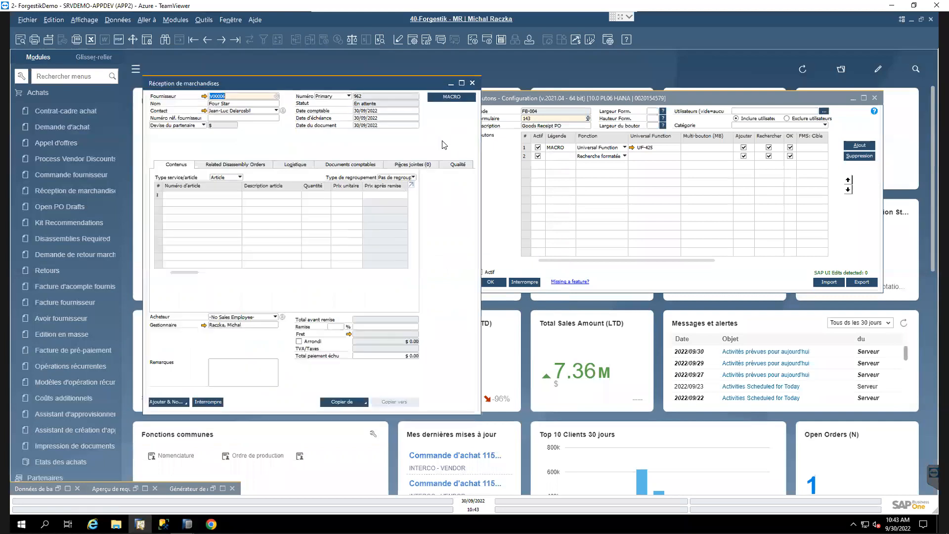
{"action": "right_click", "coordinate": [441, 113]}
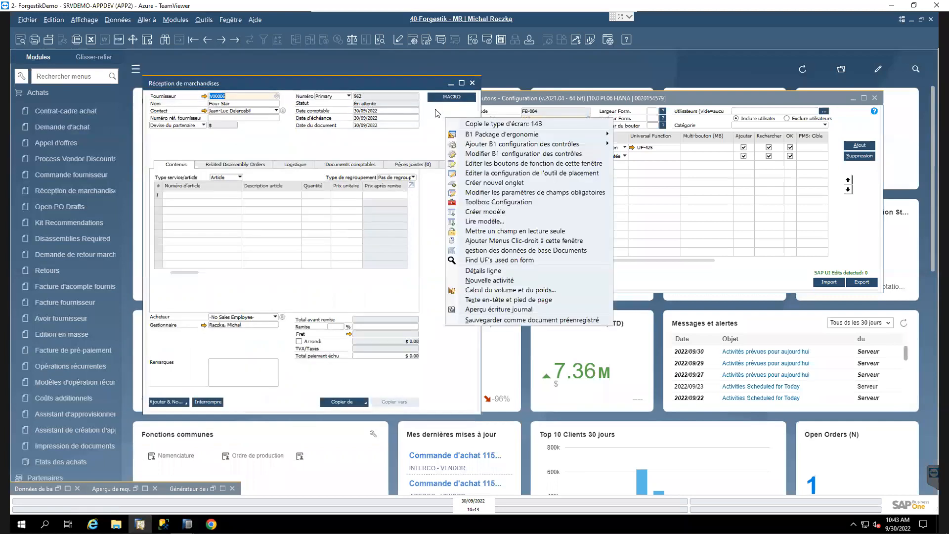
{"action": "left_click", "coordinate": [439, 115]}
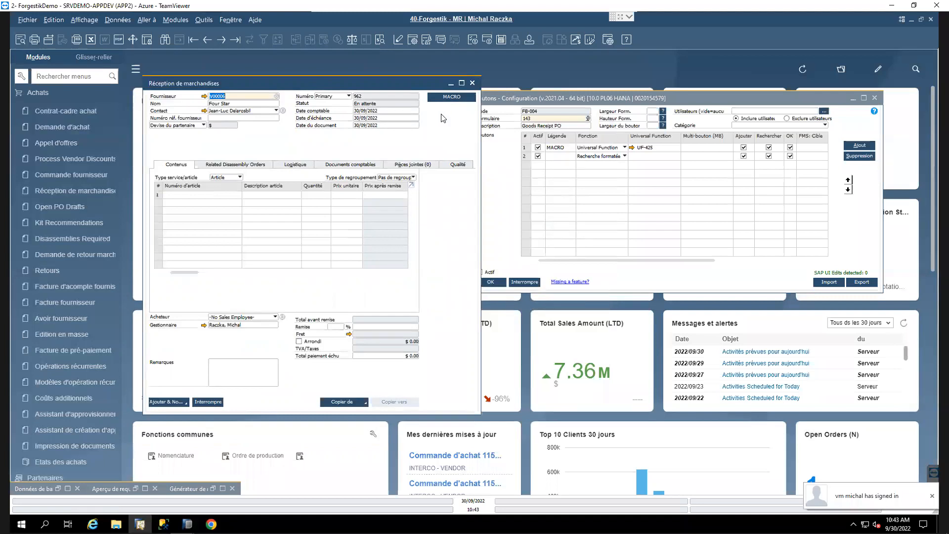
{"action": "right_click", "coordinate": [442, 113]}
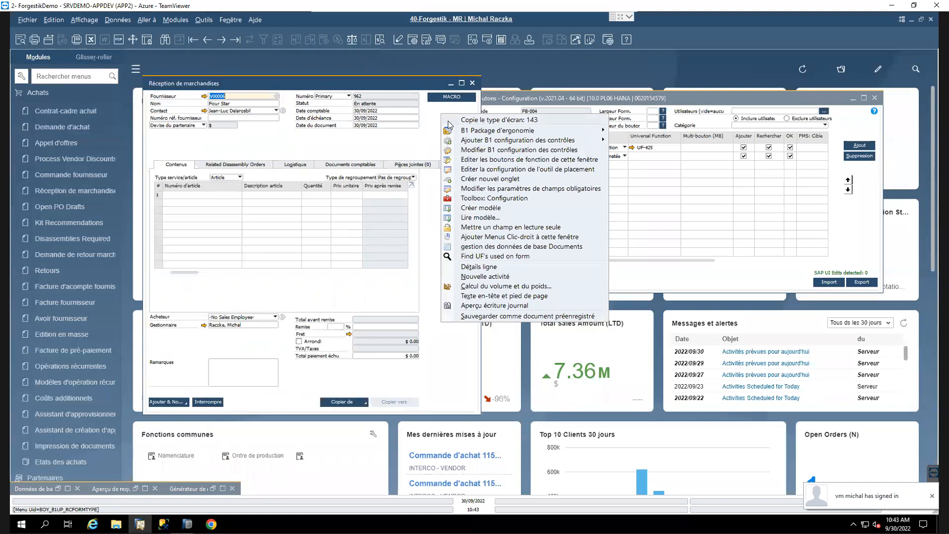
{"action": "left_click", "coordinate": [513, 160]}
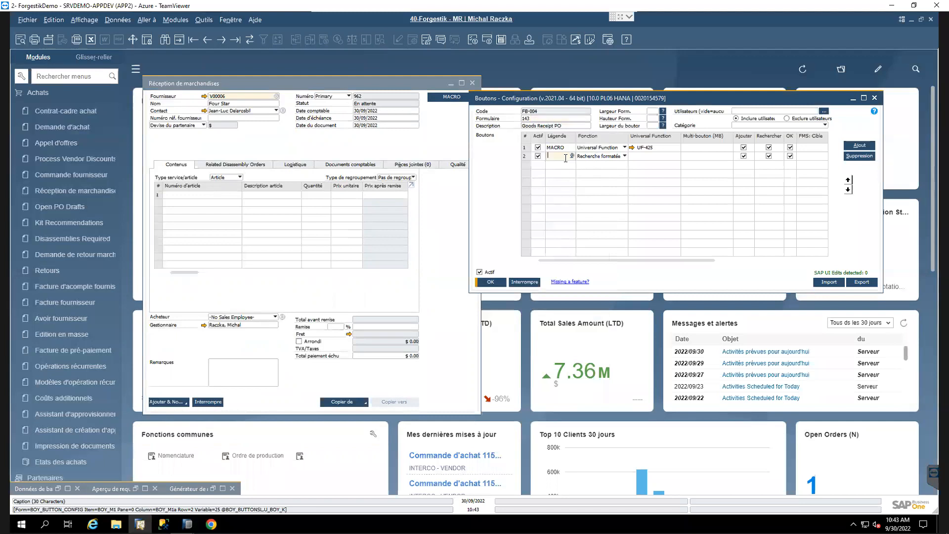
{"action": "type", "text": "SiteW"}
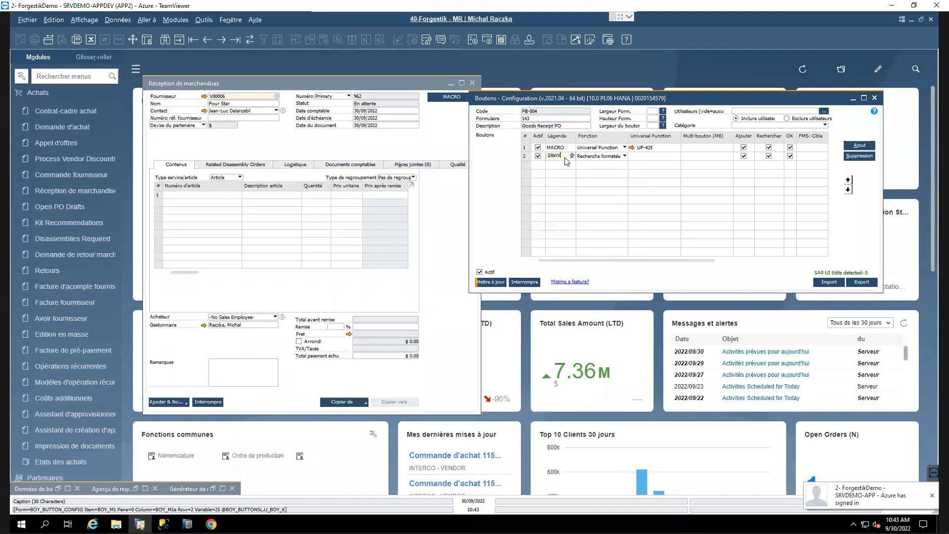
{"action": "left_click", "coordinate": [626, 157]}
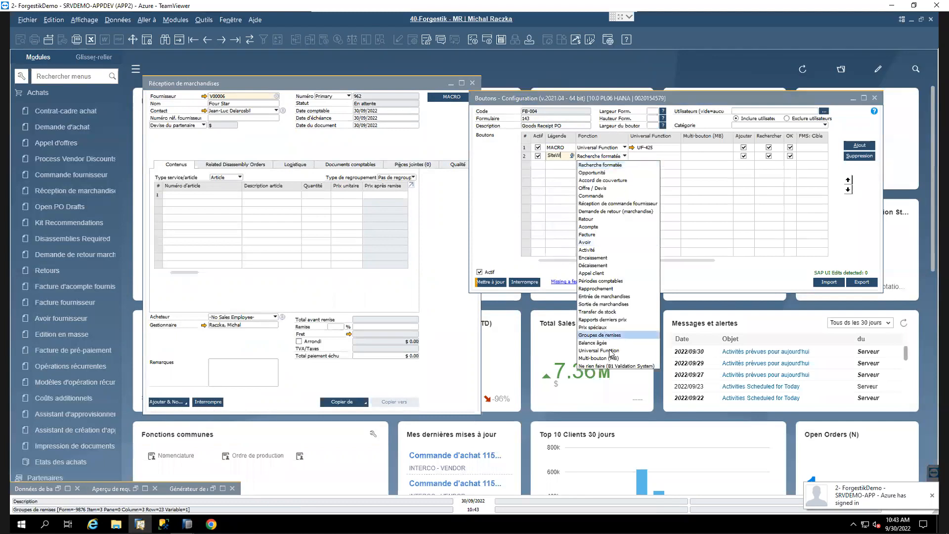
{"action": "left_click", "coordinate": [612, 351]}
Step: Start a new universal function for the SiteW button, named SiteWeb Help, with remark Help Boyum and type Lancement externe
{"action": "left_click", "coordinate": [673, 159]}
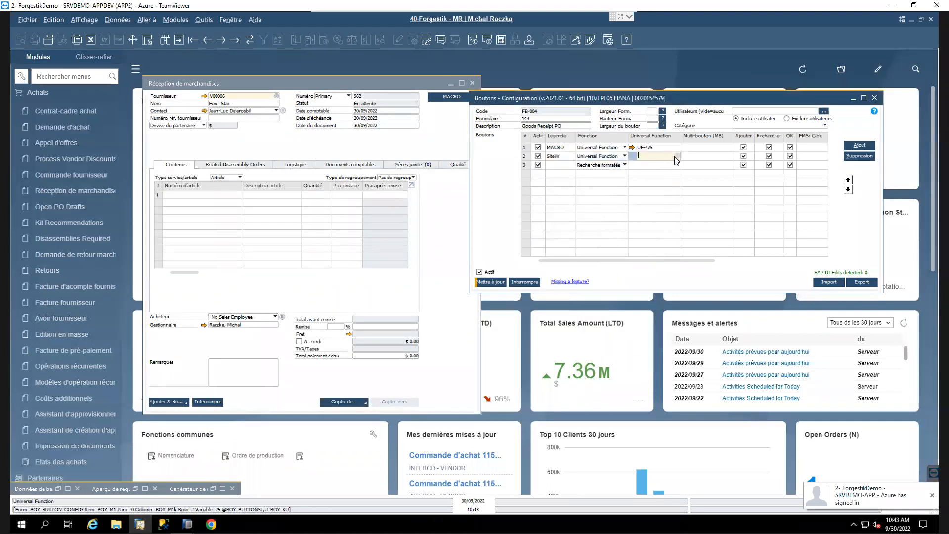
{"action": "left_click", "coordinate": [352, 419]}
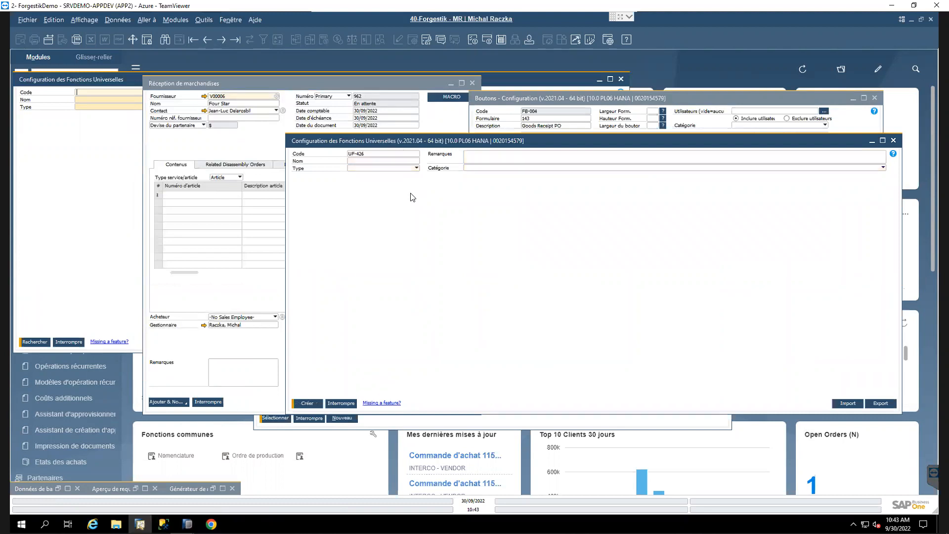
{"action": "left_click", "coordinate": [406, 162]}
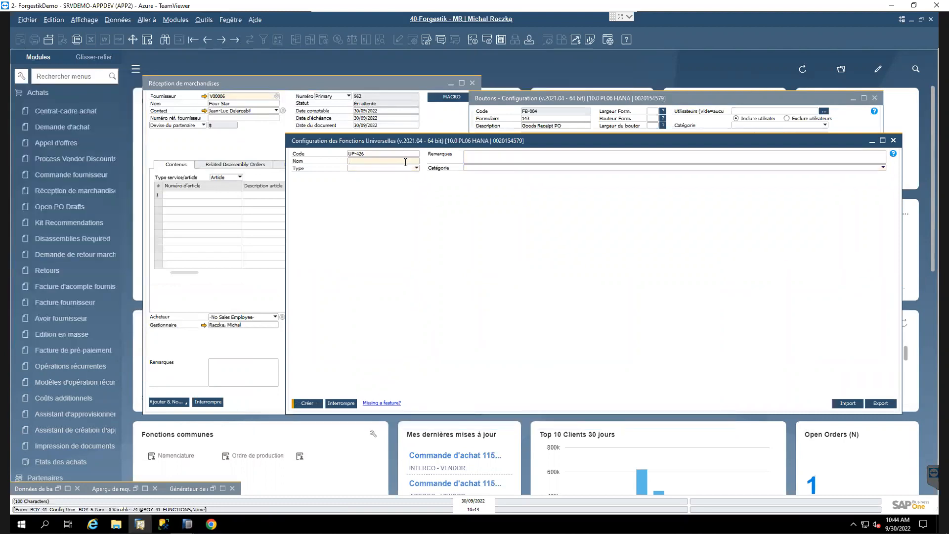
{"action": "type", "text": "Siteve"}
{"action": "key", "text": "BackSpace"}
{"action": "left_click", "coordinate": [468, 157]}
{"action": "type", "text": "He"}
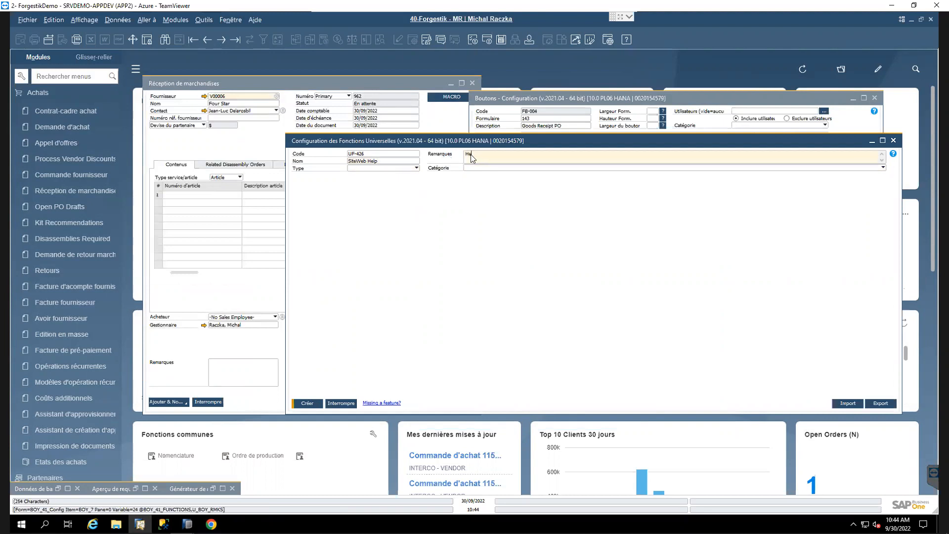
{"action": "type", "text": "lp Boyum"}
{"action": "left_click", "coordinate": [406, 169]}
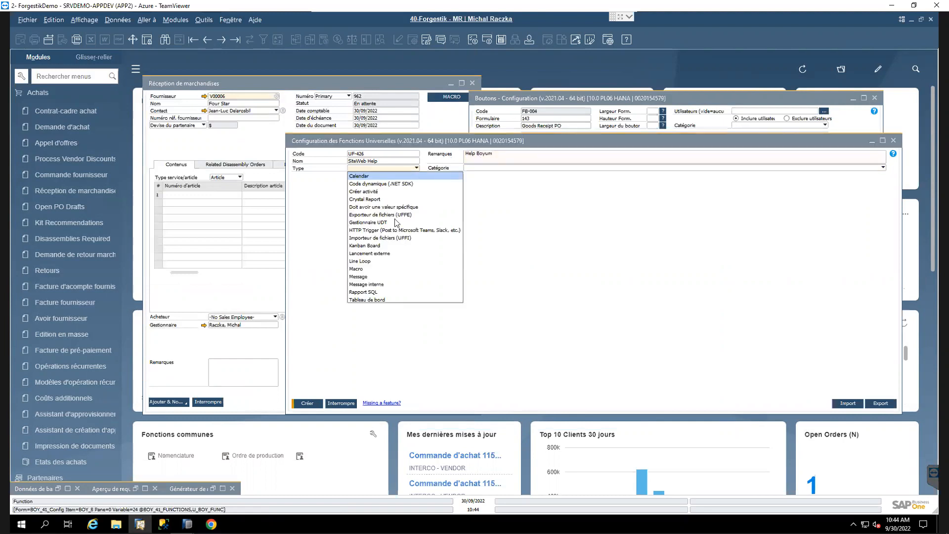
{"action": "left_click", "coordinate": [369, 253]}
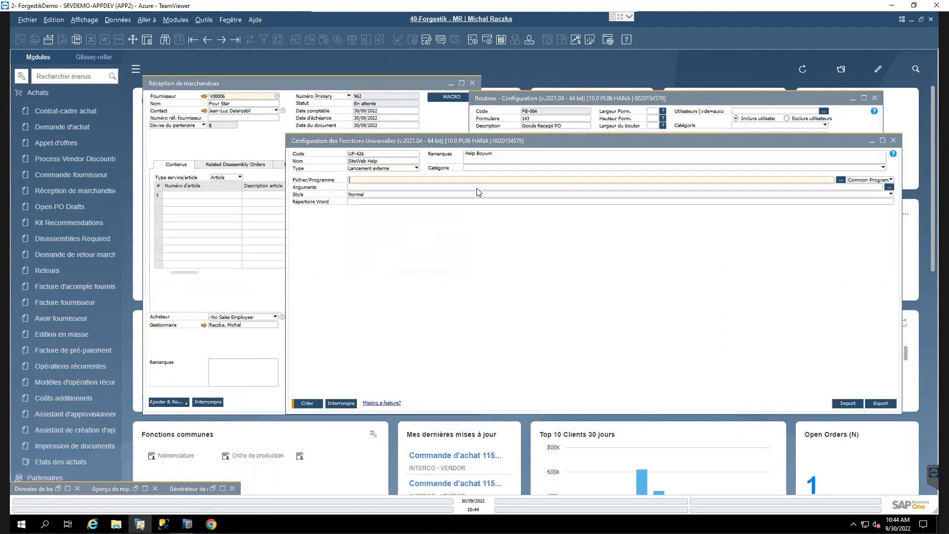
{"action": "left_click_drag", "start_coordinate": [590, 142], "coordinate": [543, 145]}
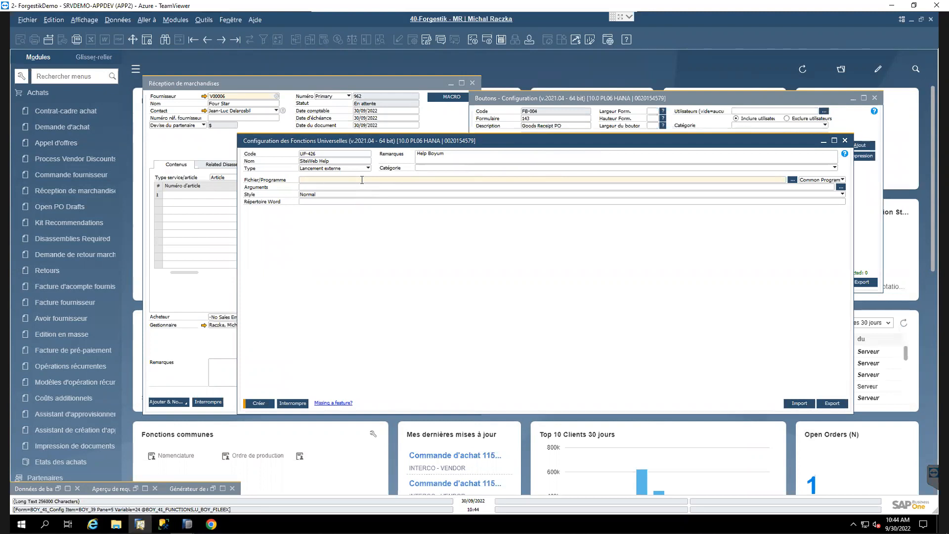
{"action": "type", "text": "chrome.exe"}
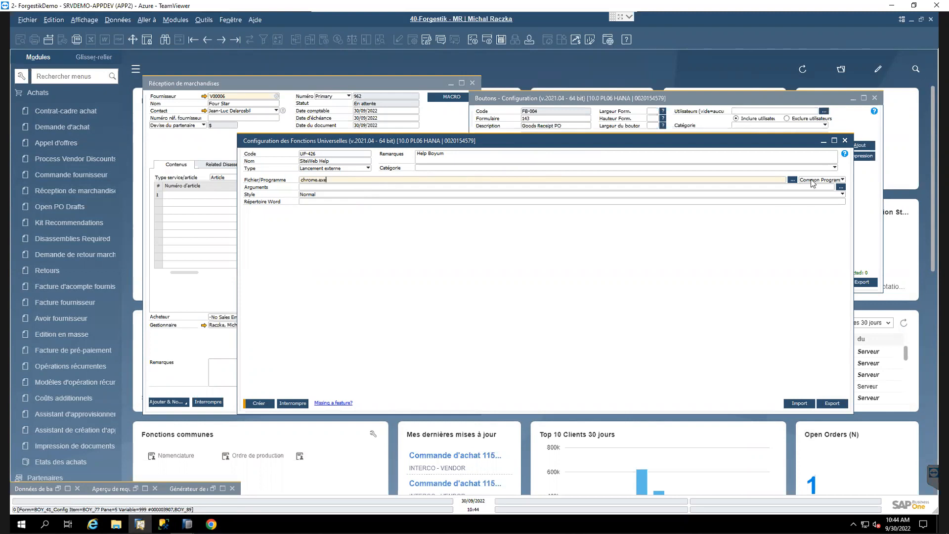
{"action": "left_click", "coordinate": [813, 181]}
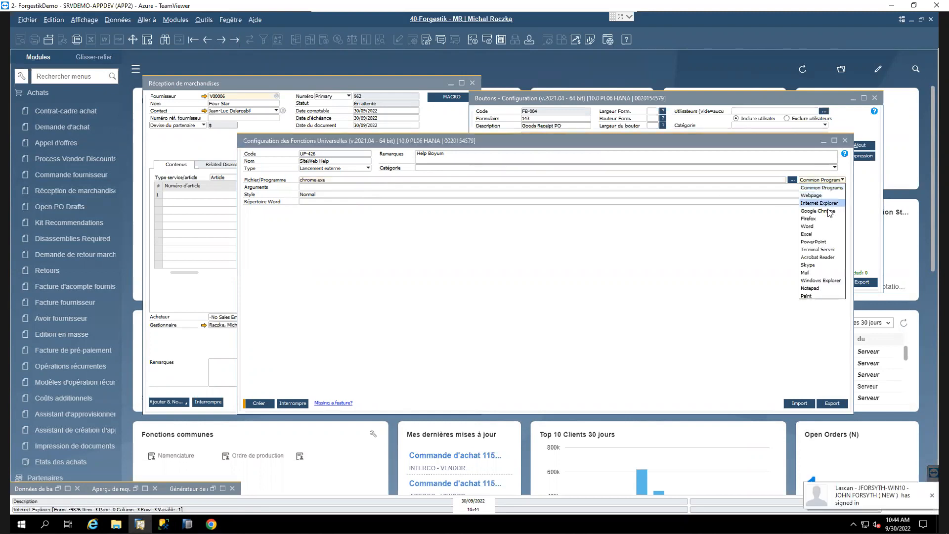
{"action": "left_click", "coordinate": [829, 211]}
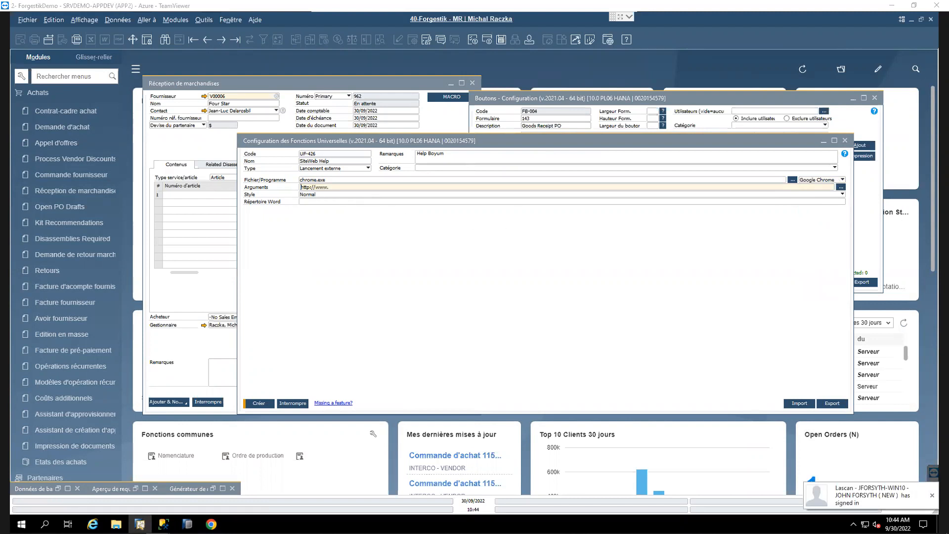
{"action": "left_click", "coordinate": [337, 190]}
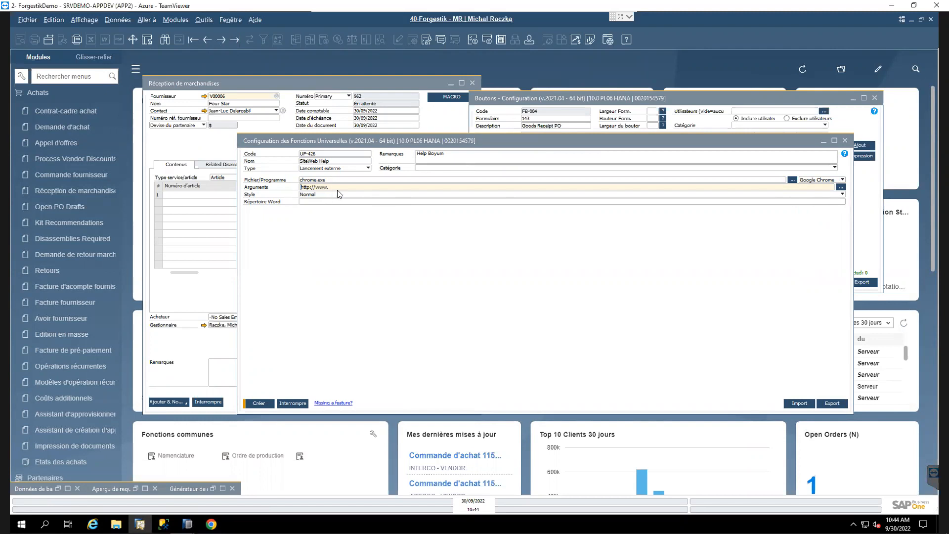
{"action": "type", "text": "https://help.boyum-it.com/B1UP/index.html?command=activate.html"}
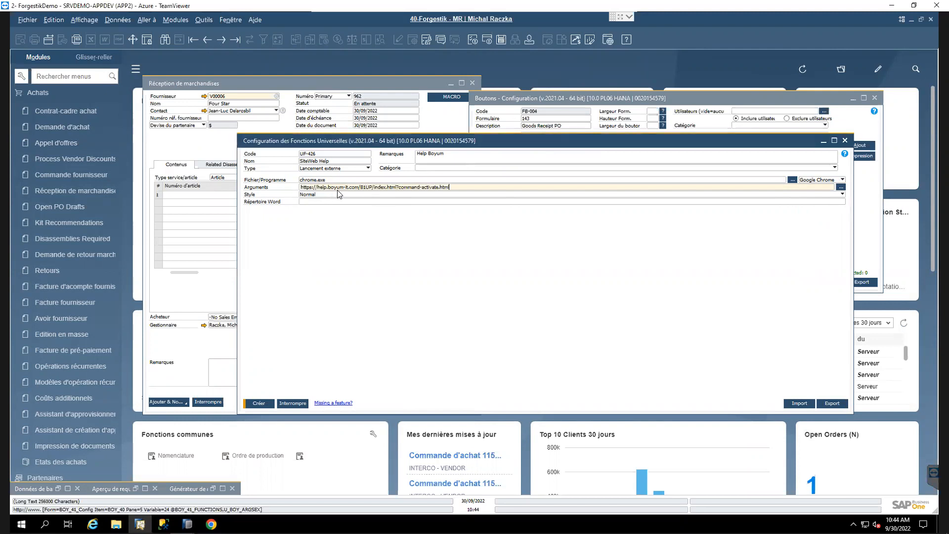
{"action": "left_click", "coordinate": [259, 404]}
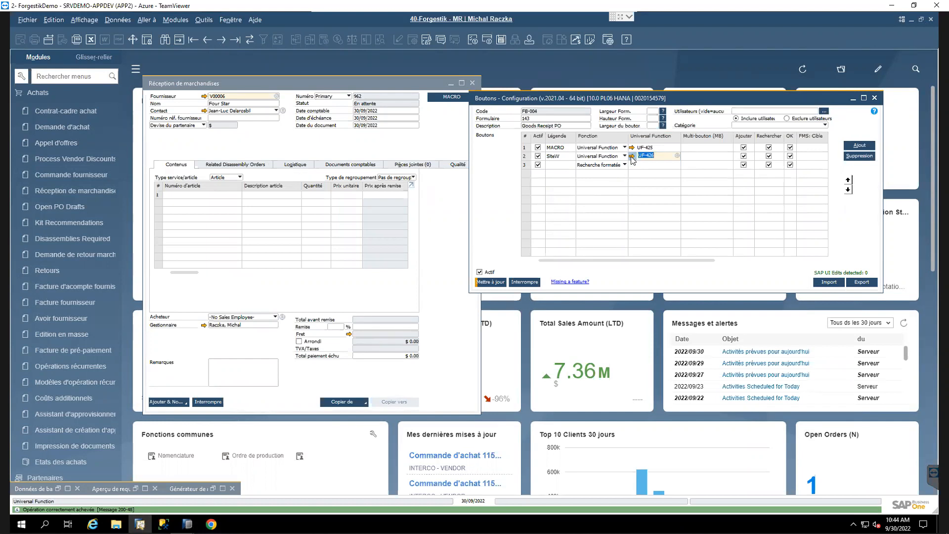
Step: Review the common program options in the SiteW button's universal function, close it and update the button configuration
{"action": "left_click", "coordinate": [632, 157]}
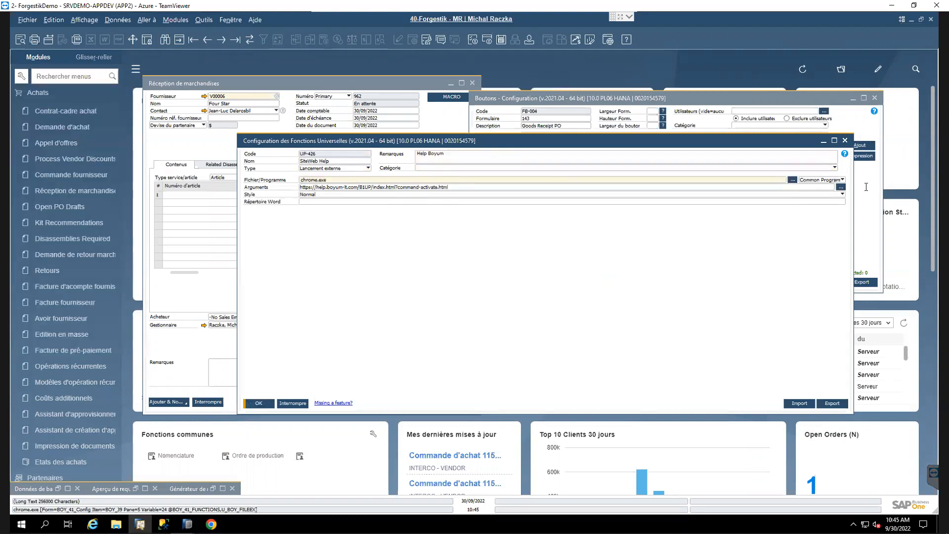
{"action": "left_click", "coordinate": [837, 181]}
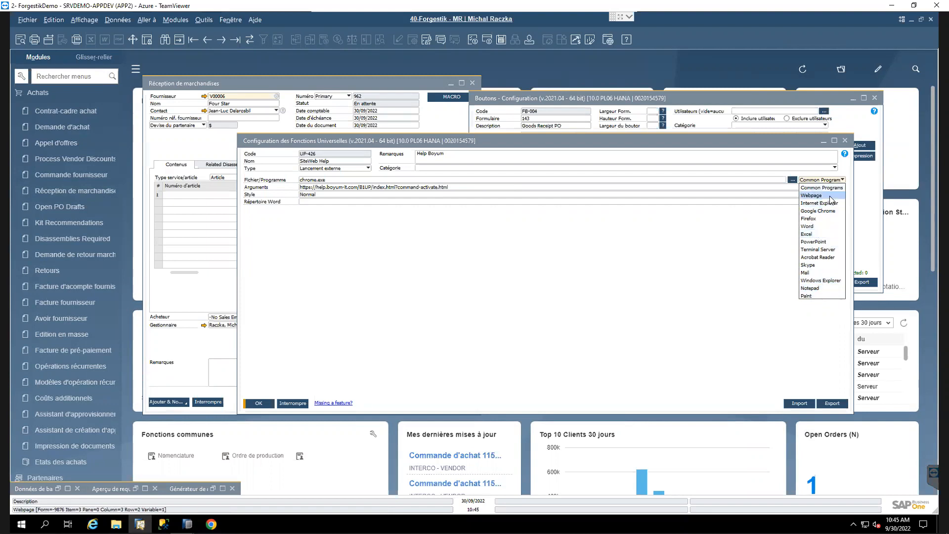
{"action": "left_click_drag", "start_coordinate": [723, 143], "coordinate": [708, 152]}
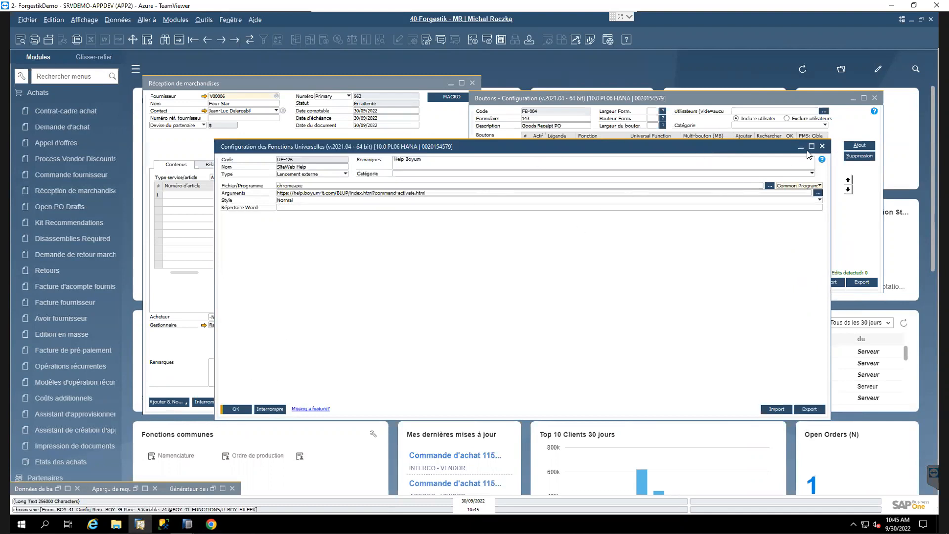
{"action": "key", "text": "Return"}
{"action": "left_click", "coordinate": [490, 281]}
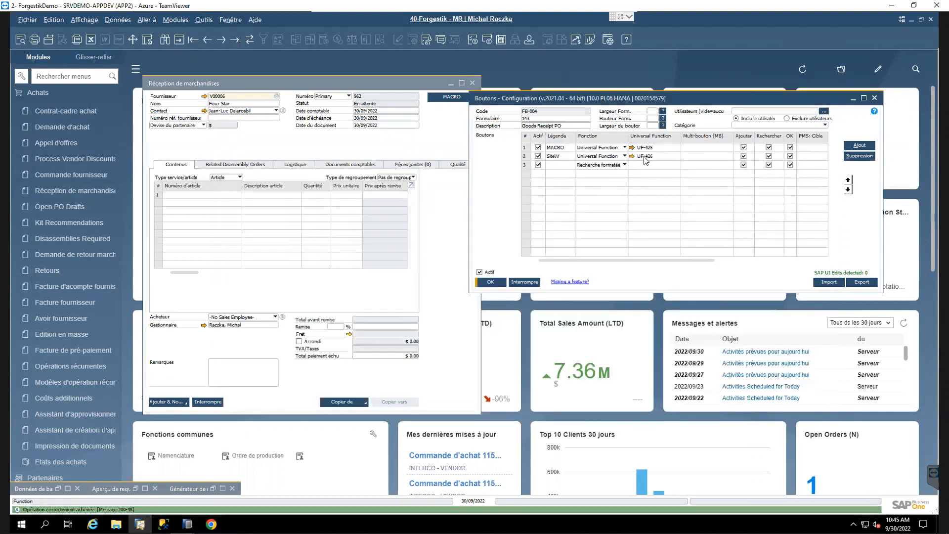
Step: Close the goods receipt without saving, open a new one and run its SiteW button
{"action": "left_click", "coordinate": [474, 83]}
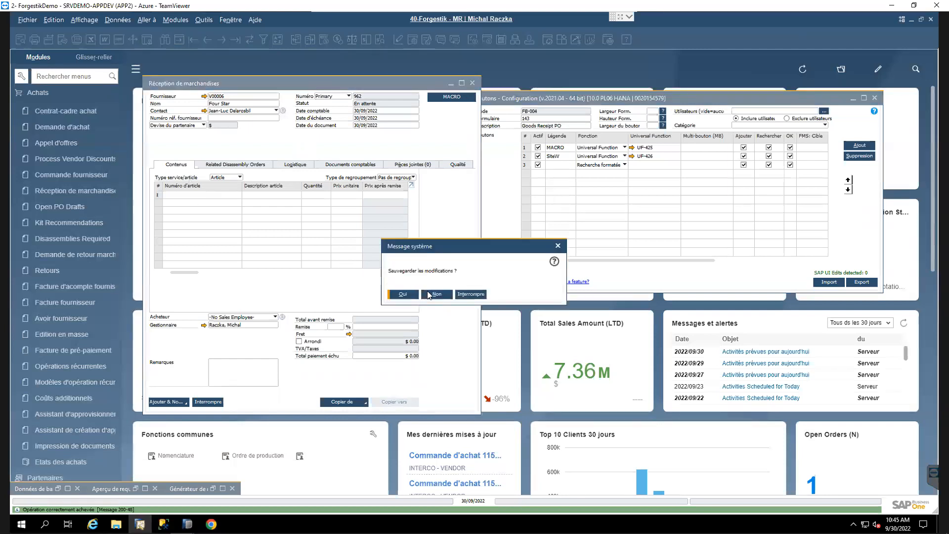
{"action": "left_click", "coordinate": [436, 294]}
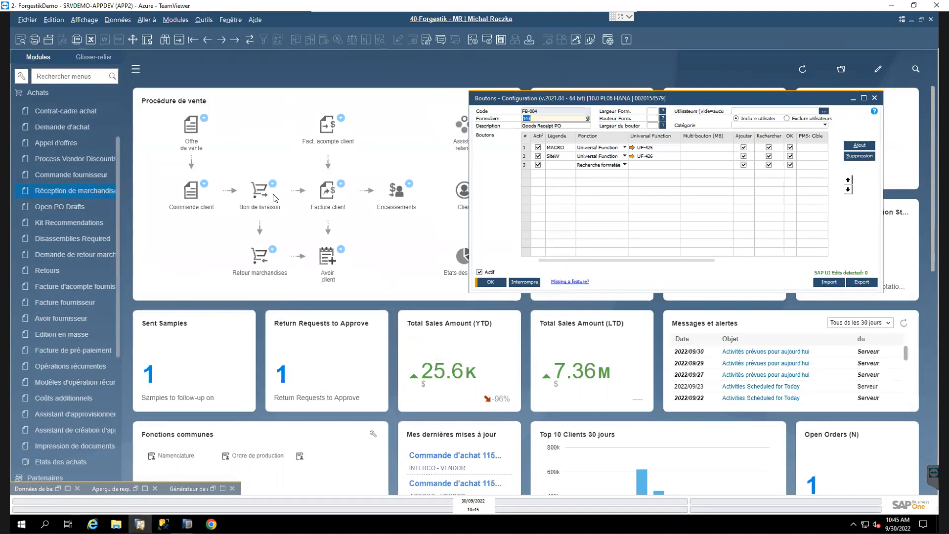
{"action": "left_click", "coordinate": [92, 190]}
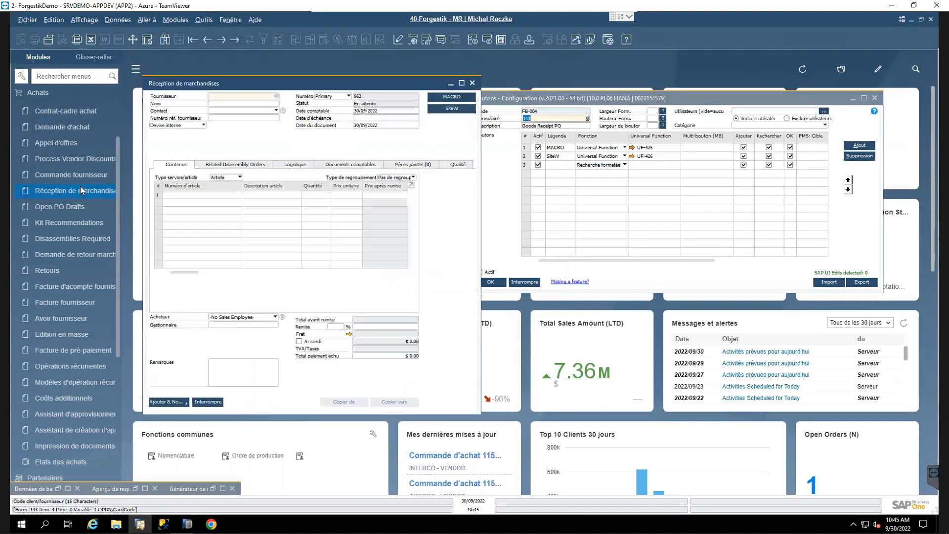
{"action": "left_click", "coordinate": [454, 112]}
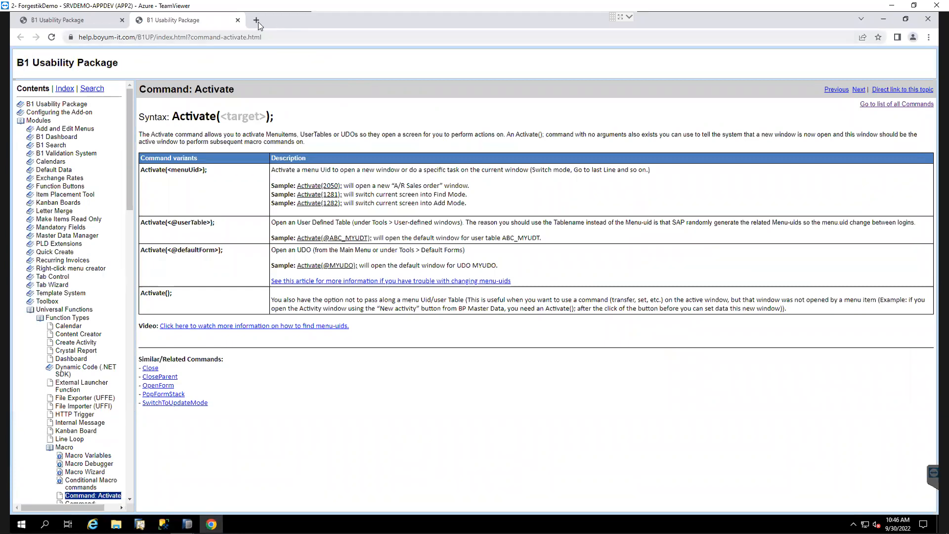
Step: Highlight the help.boyum-it.com domain in the page address and view the Macro and Universal Functions help topics
{"action": "left_click", "coordinate": [292, 35]}
{"action": "left_click", "coordinate": [291, 35]}
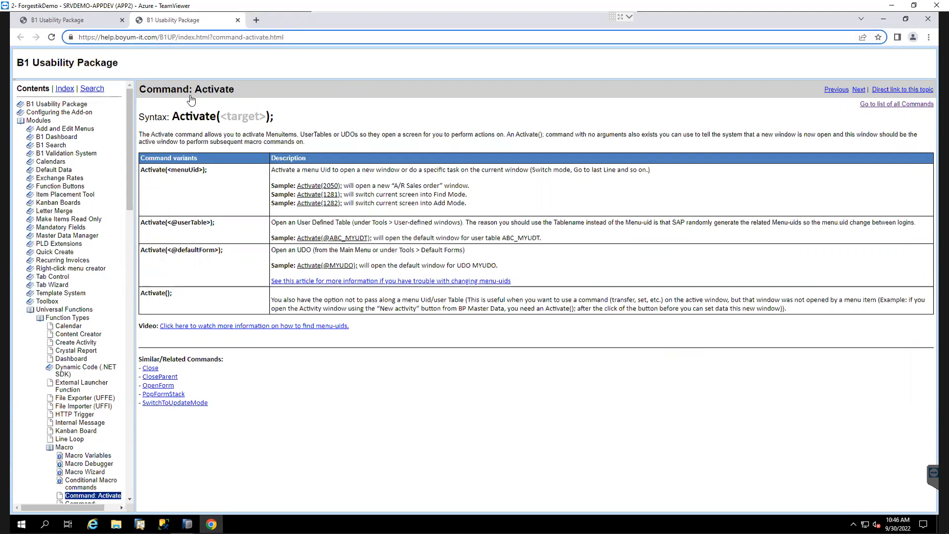
{"action": "left_click_drag", "start_coordinate": [158, 37], "coordinate": [104, 37]}
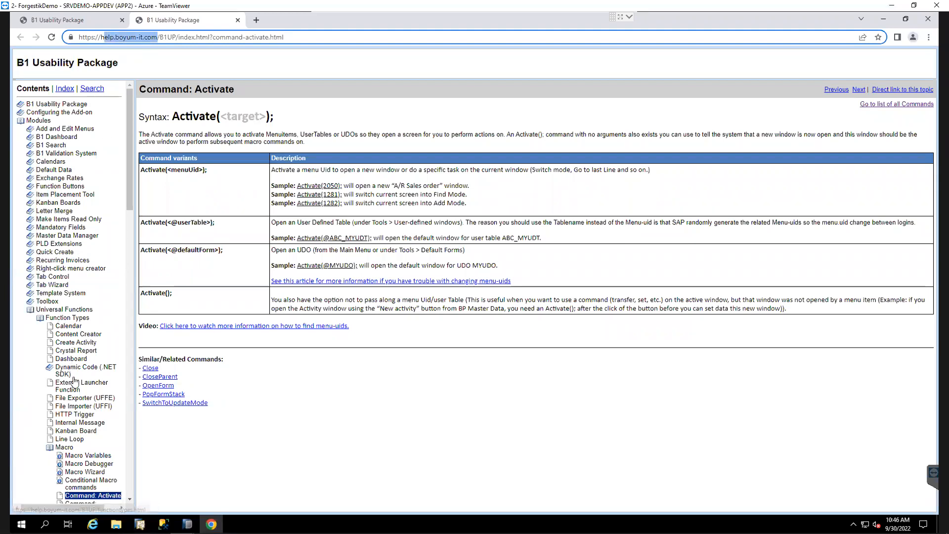
{"action": "left_click", "coordinate": [65, 447]}
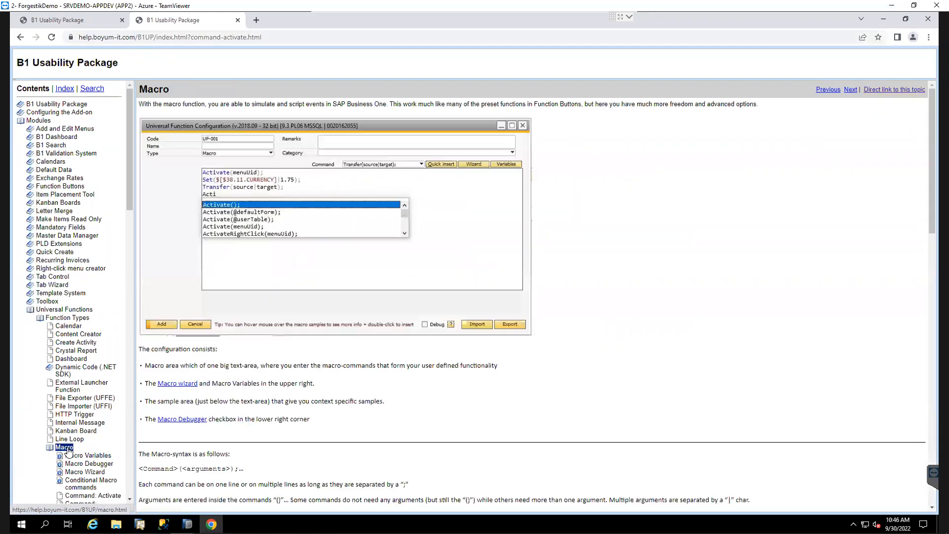
{"action": "left_click", "coordinate": [54, 310]}
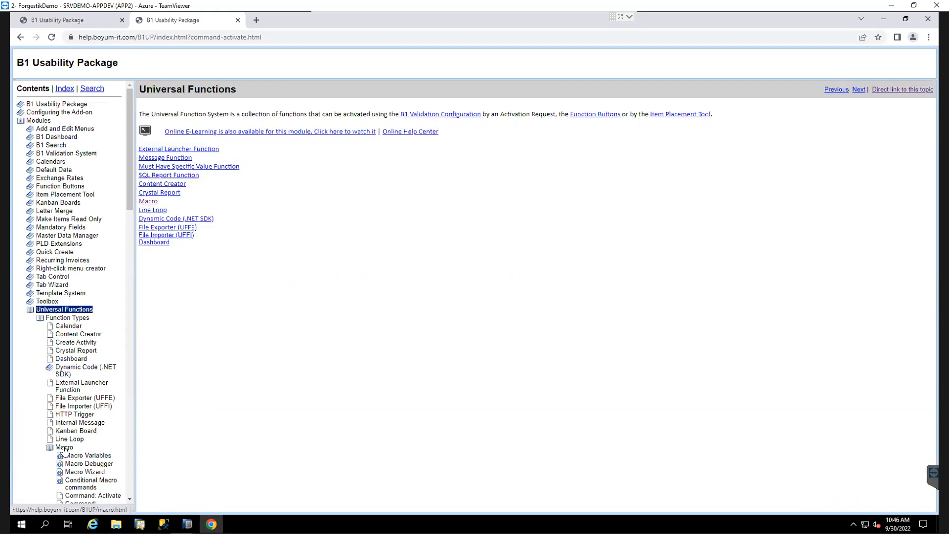
Step: Open the Macro help topic and look through its configuration, syntax and macro command list
{"action": "left_click", "coordinate": [64, 448]}
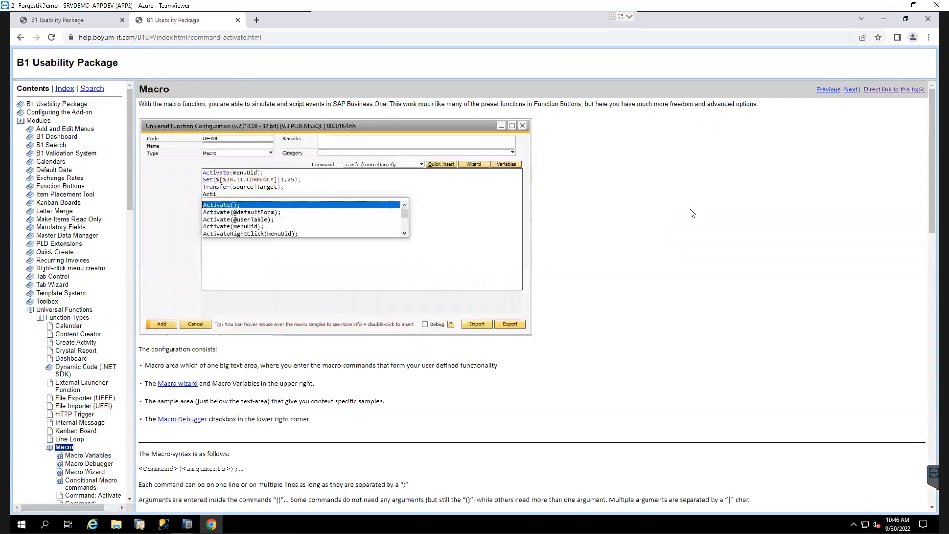
{"action": "scroll", "coordinate": [644, 227], "scroll_direction": "down", "scroll_amount": 5}
{"action": "scroll", "coordinate": [348, 220], "scroll_direction": "down", "scroll_amount": 15}
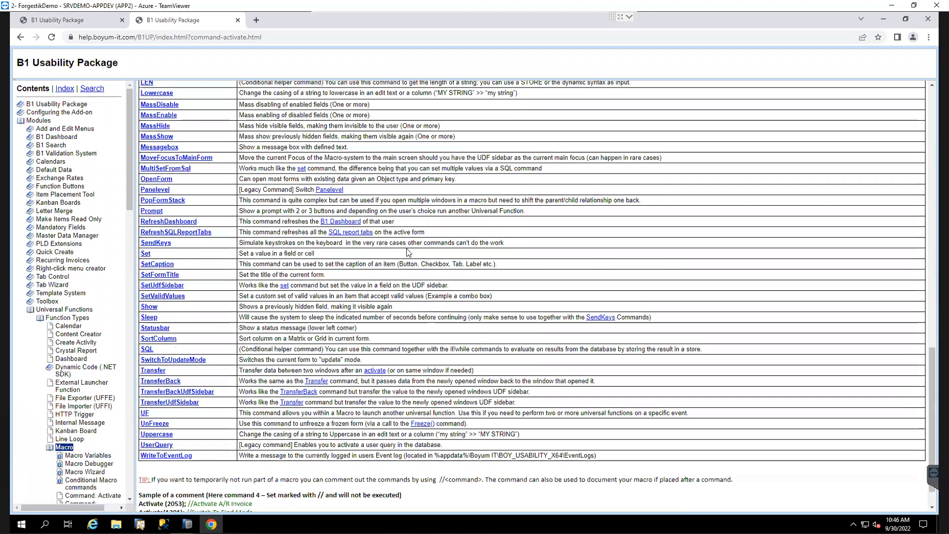
{"action": "scroll", "coordinate": [399, 257], "scroll_direction": "up", "scroll_amount": 13}
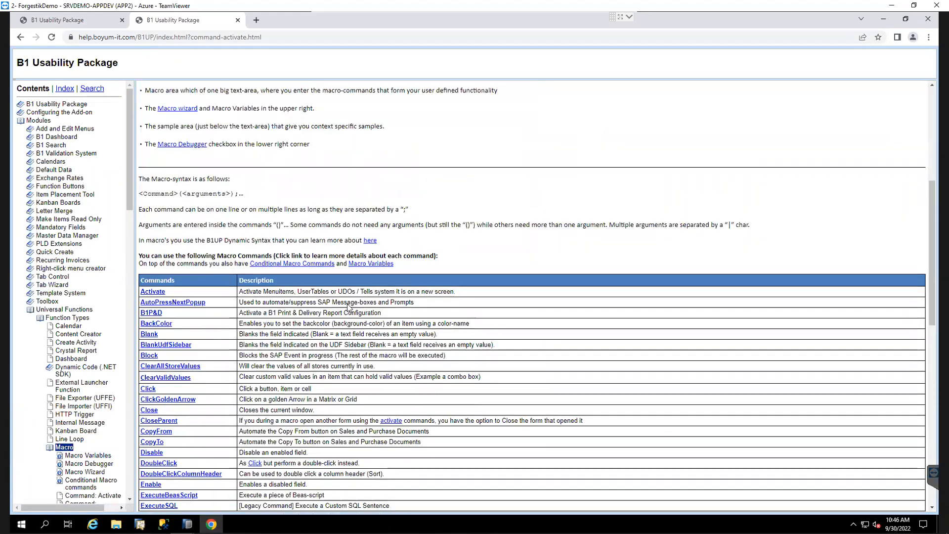
{"action": "scroll", "coordinate": [193, 317], "scroll_direction": "up", "scroll_amount": 6}
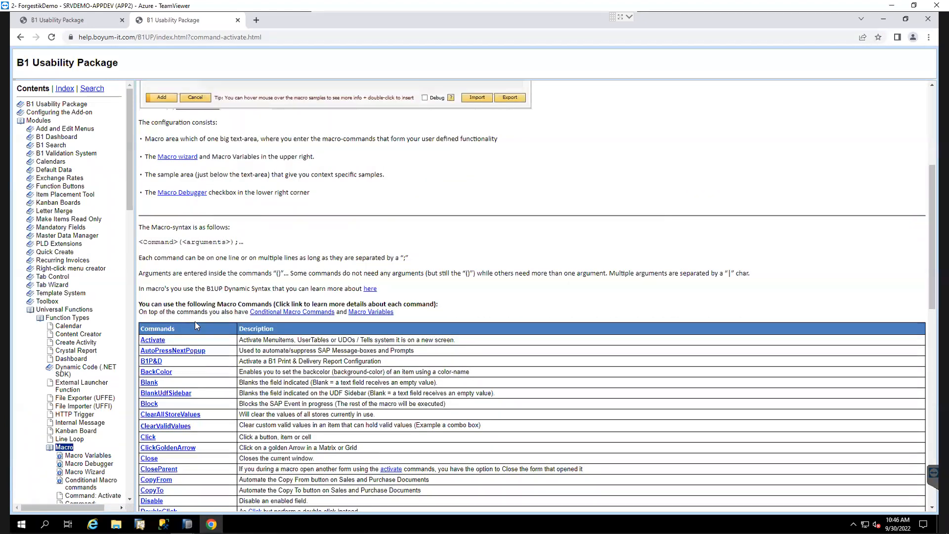
{"action": "scroll", "coordinate": [207, 305], "scroll_direction": "down", "scroll_amount": 4}
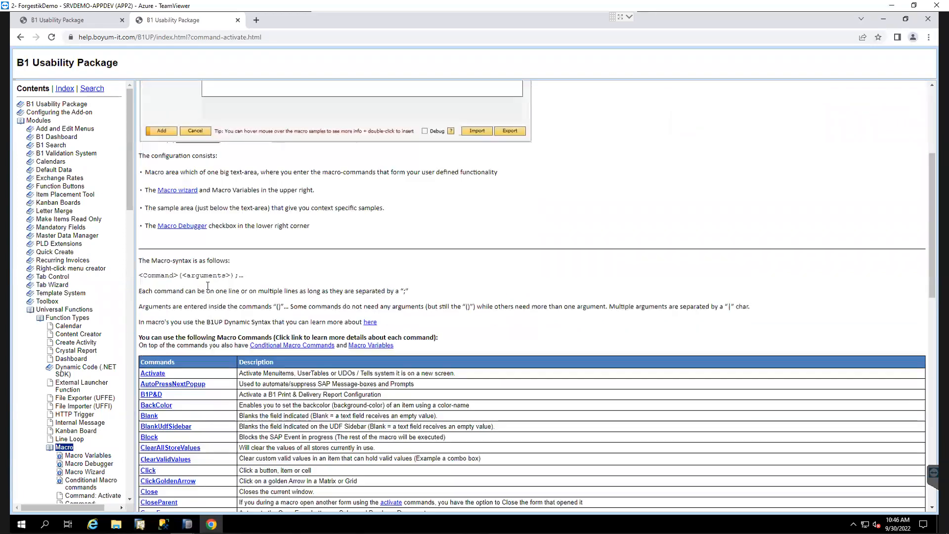
{"action": "scroll", "coordinate": [206, 269], "scroll_direction": "down", "scroll_amount": 5}
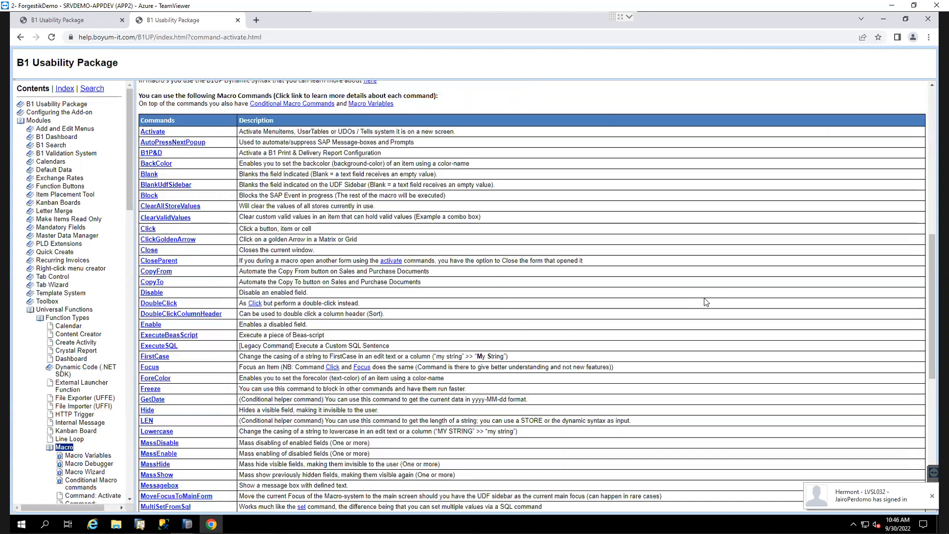
Step: Open the Activate command's help topic and highlight its menuUid samples, from Activate(2050) to Activate(1282)
{"action": "scroll", "coordinate": [285, 203], "scroll_direction": "up", "scroll_amount": 1}
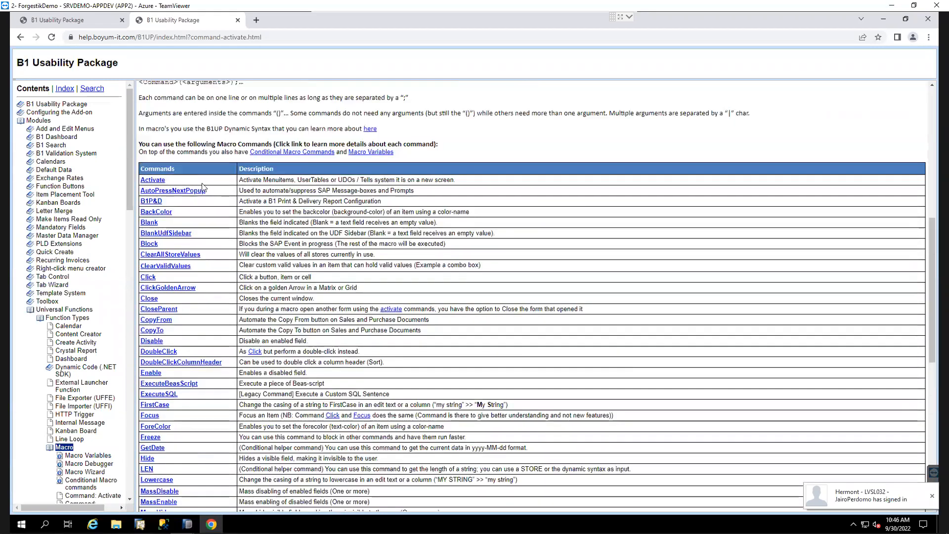
{"action": "left_click", "coordinate": [150, 181]}
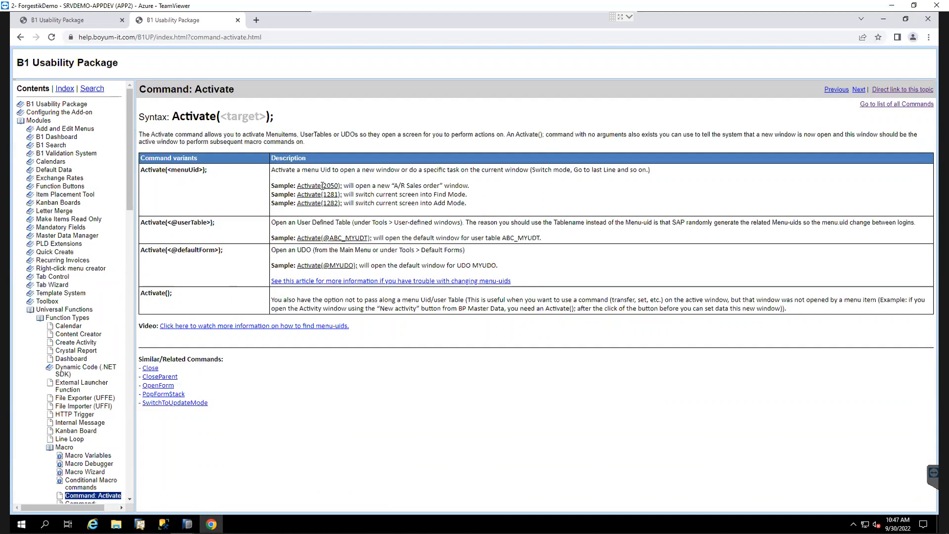
{"action": "left_click_drag", "start_coordinate": [297, 185], "coordinate": [501, 177]}
{"action": "left_click", "coordinate": [507, 203]}
{"action": "left_click_drag", "start_coordinate": [282, 198], "coordinate": [275, 198]}
{"action": "left_click_drag", "start_coordinate": [466, 209], "coordinate": [294, 204]}
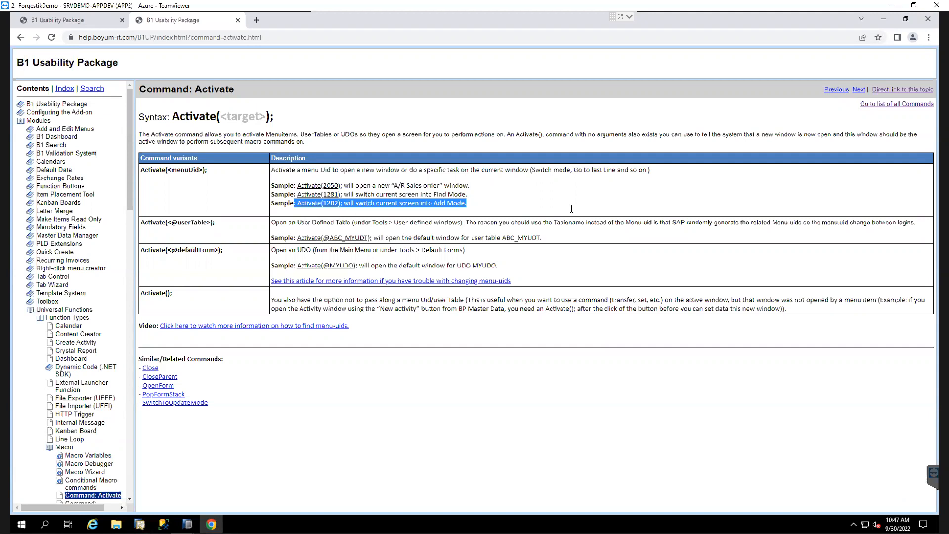
{"action": "left_click", "coordinate": [471, 202]}
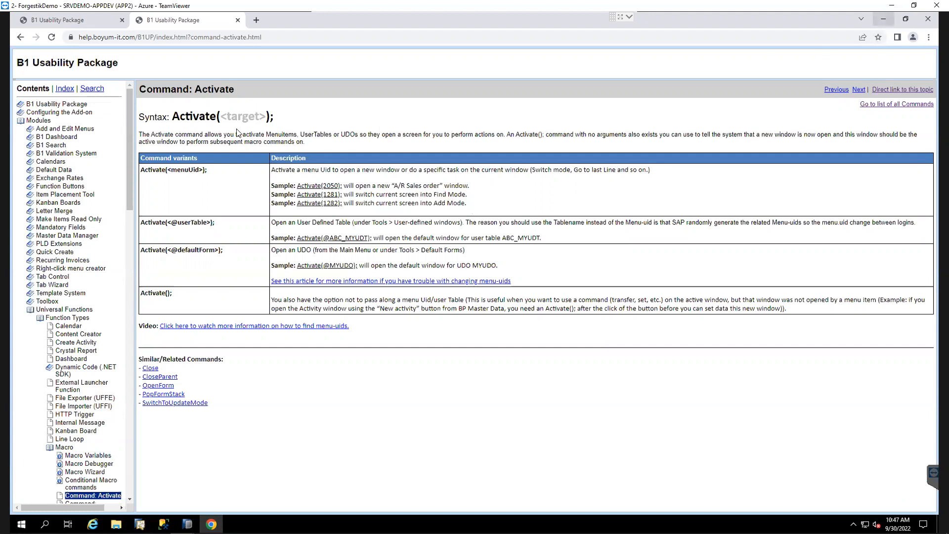
Step: Return to the Macro help topic and examine the remaining commands in its list, down to WriteToEventLog
{"action": "left_click", "coordinate": [72, 447]}
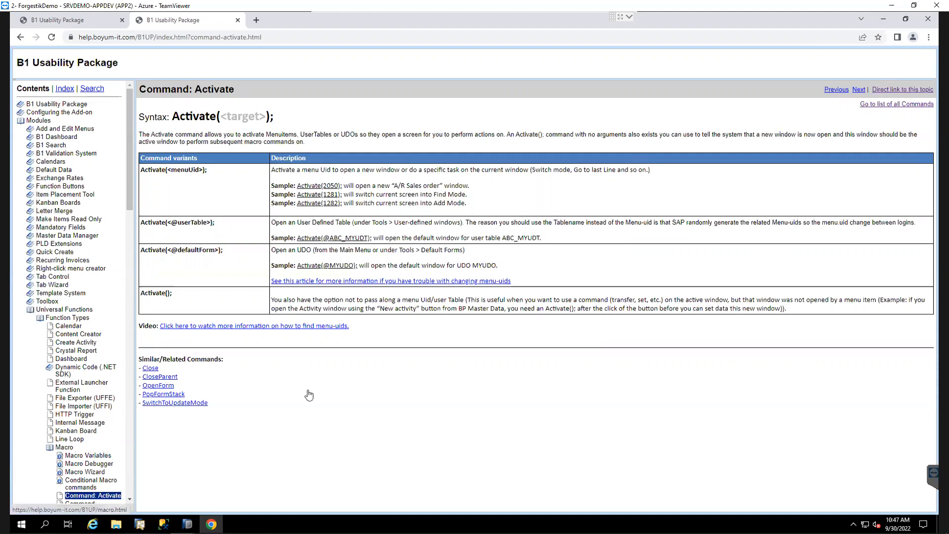
{"action": "scroll", "coordinate": [478, 309], "scroll_direction": "down", "scroll_amount": 8}
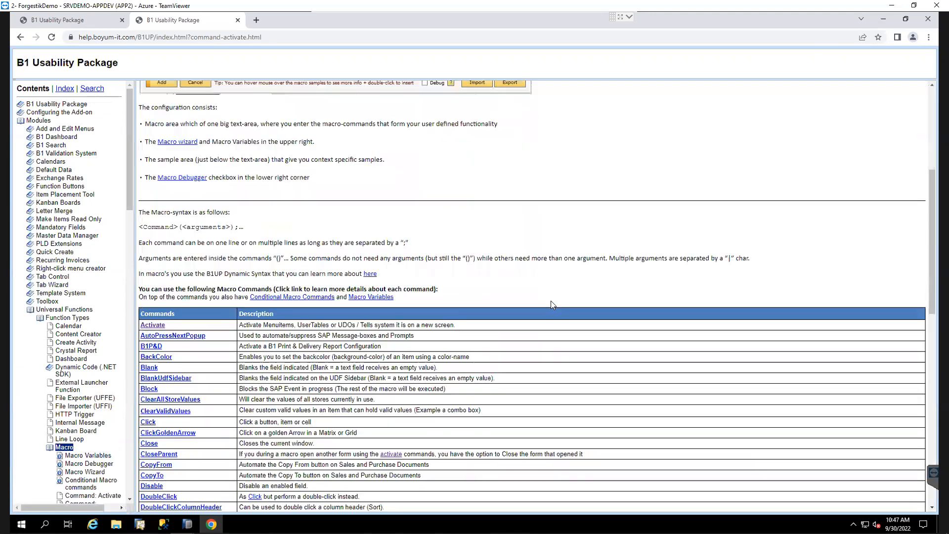
{"action": "scroll", "coordinate": [552, 304], "scroll_direction": "down", "scroll_amount": 4}
{"action": "scroll", "coordinate": [543, 315], "scroll_direction": "down", "scroll_amount": 1}
{"action": "scroll", "coordinate": [543, 315], "scroll_direction": "down", "scroll_amount": 3}
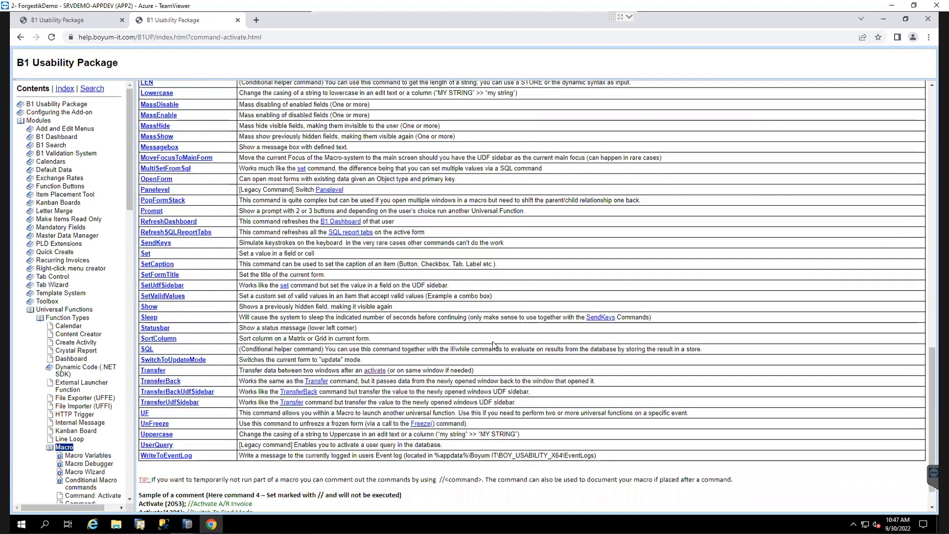
{"action": "scroll", "coordinate": [493, 344], "scroll_direction": "down", "scroll_amount": 1}
{"action": "scroll", "coordinate": [493, 345], "scroll_direction": "up", "scroll_amount": 1}
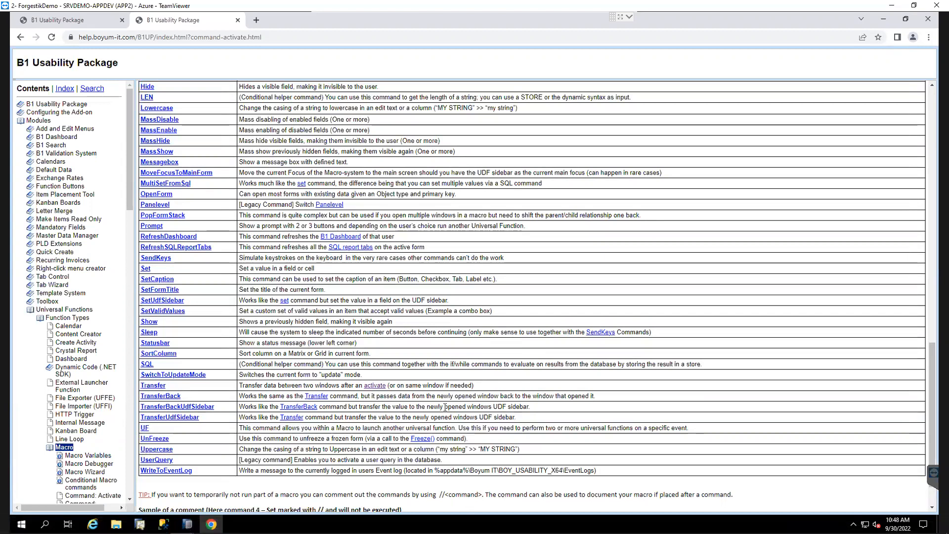
{"action": "scroll", "coordinate": [445, 407], "scroll_direction": "up", "scroll_amount": 1}
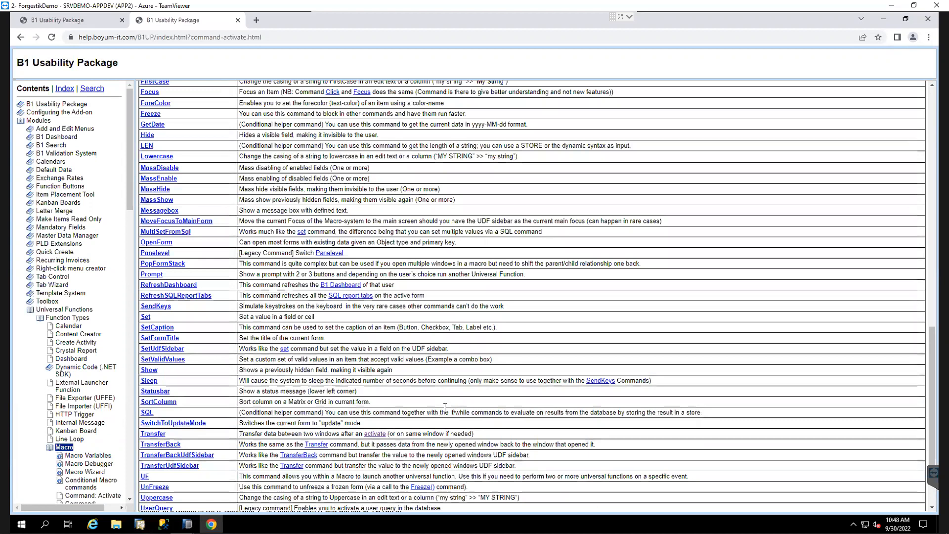
{"action": "scroll", "coordinate": [445, 407], "scroll_direction": "up", "scroll_amount": 13}
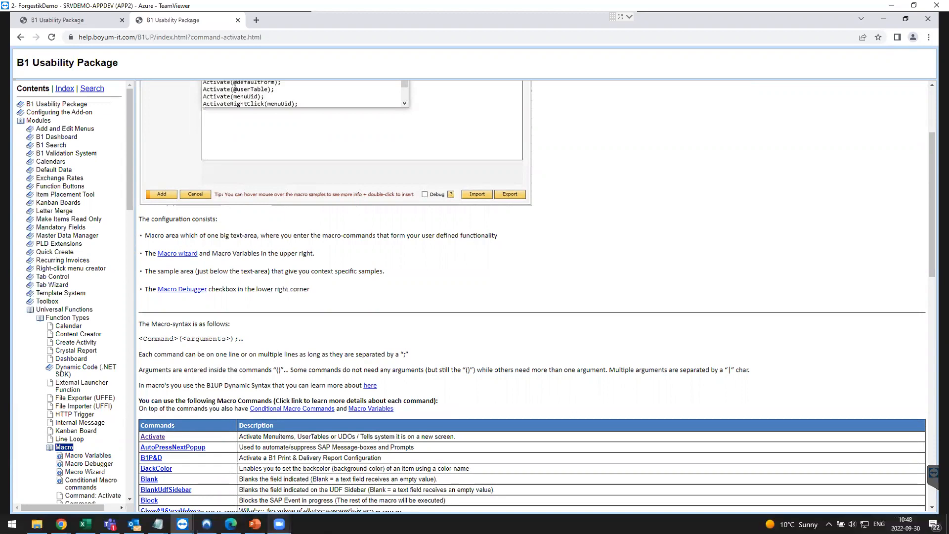
Step: Switch to the PowerPoint presentation at the support and sales contact slide
{"action": "left_click", "coordinate": [255, 524]}
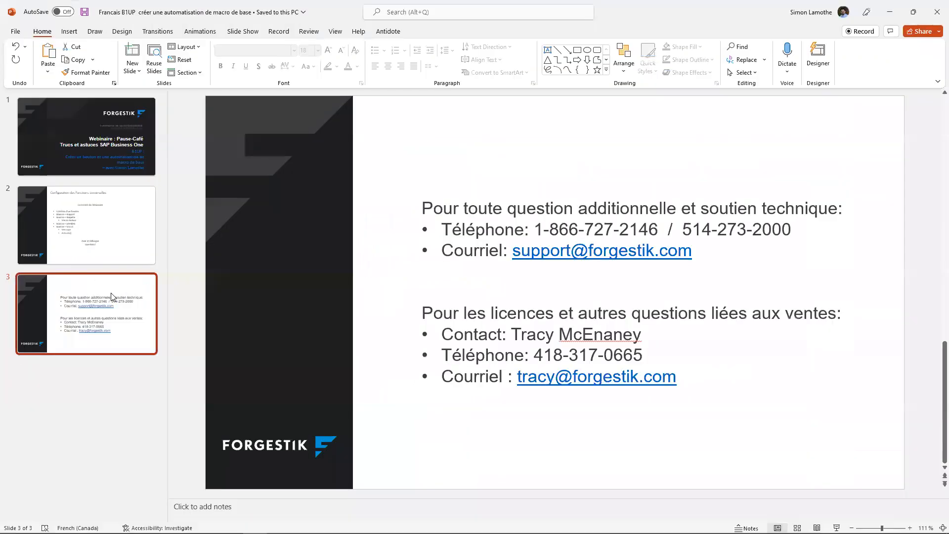